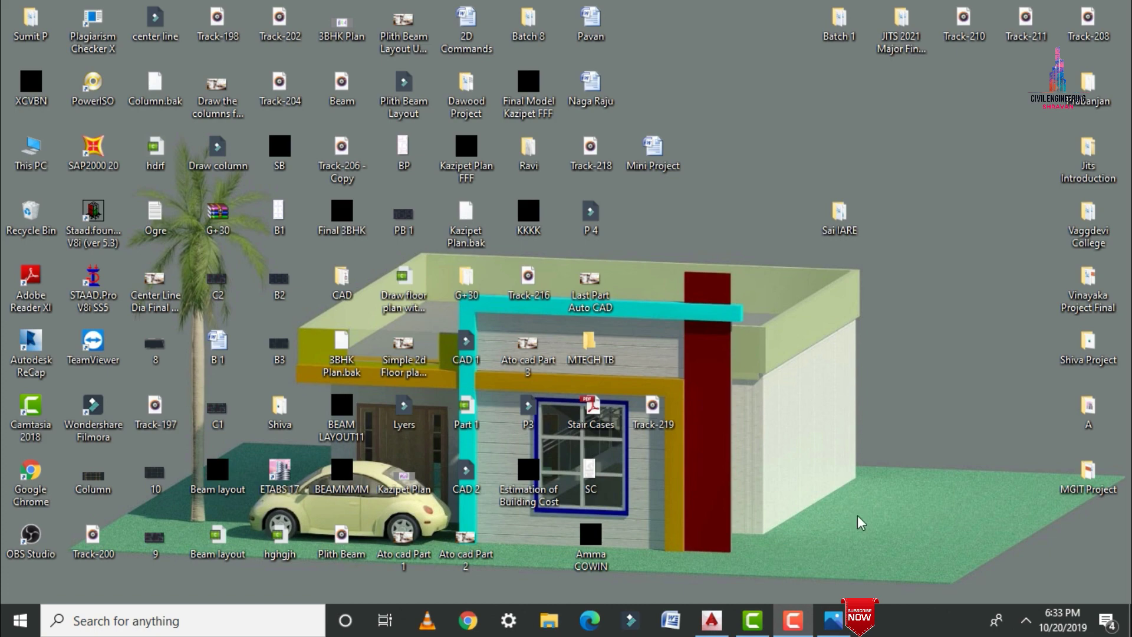
Glance at the staircase reference image, then launch AutoCAD 2015 from the taskbar search.
click(833, 620)
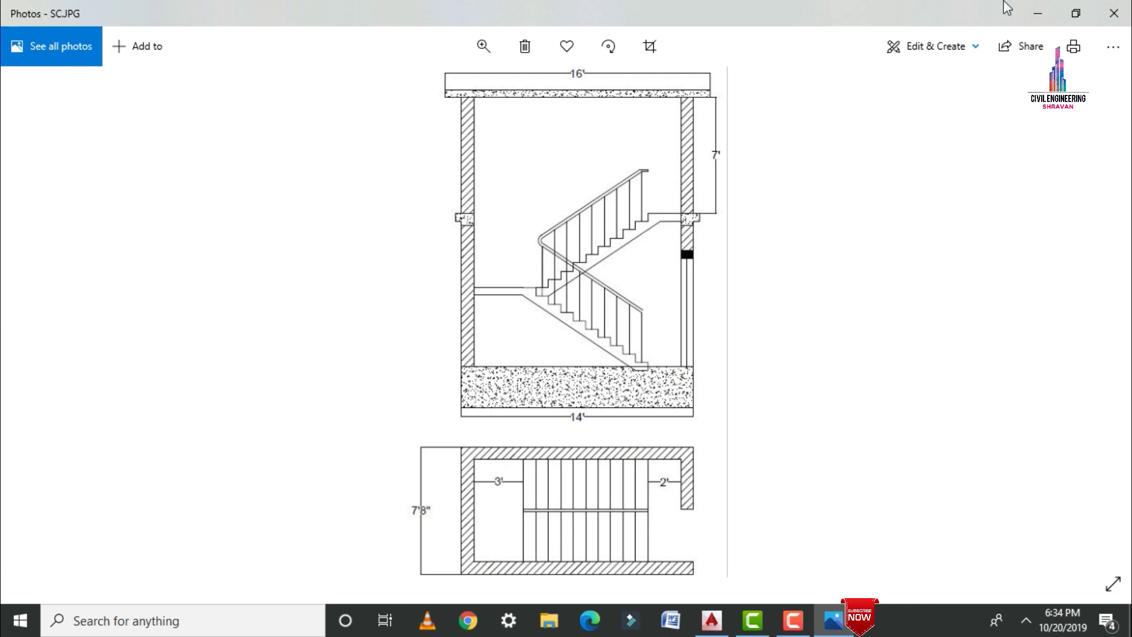
click(1042, 11)
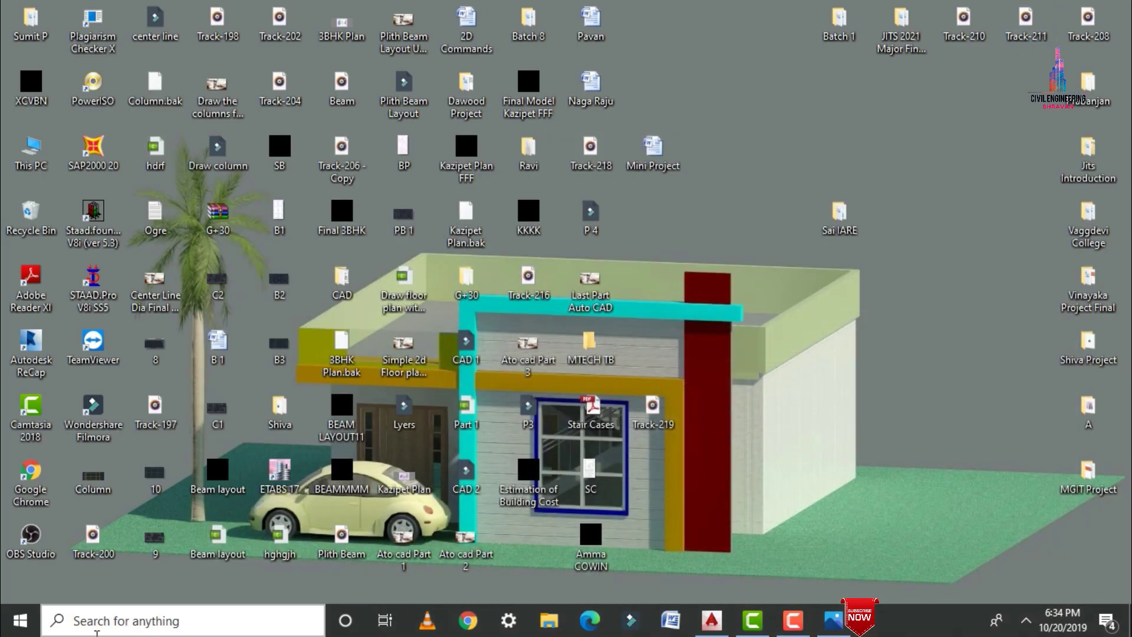
click(97, 633)
text(au)
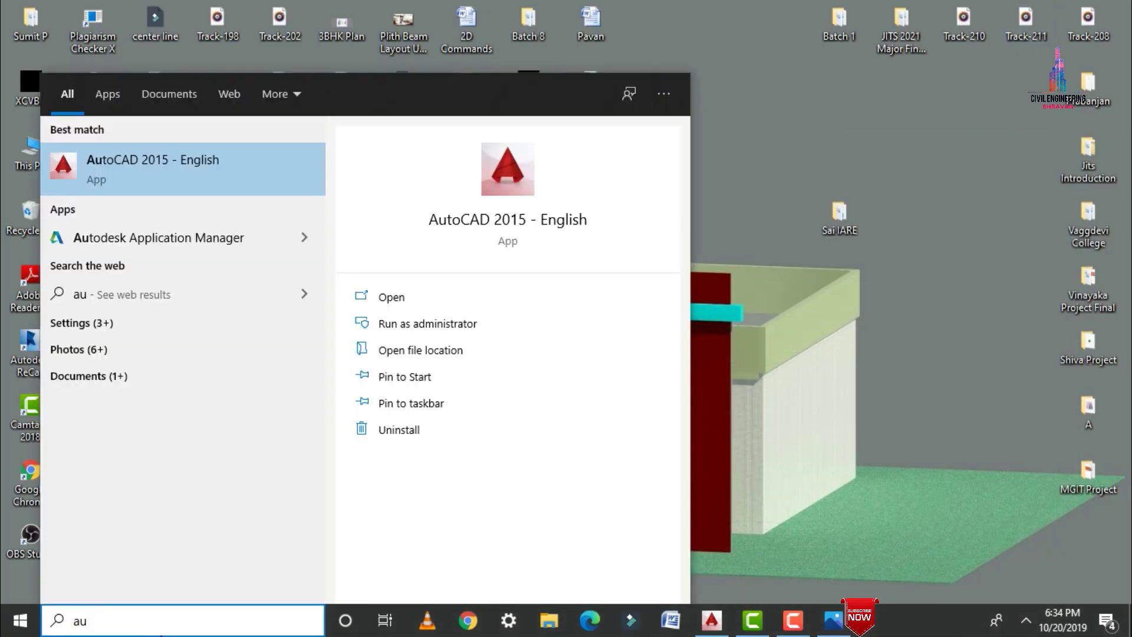
key(Return)
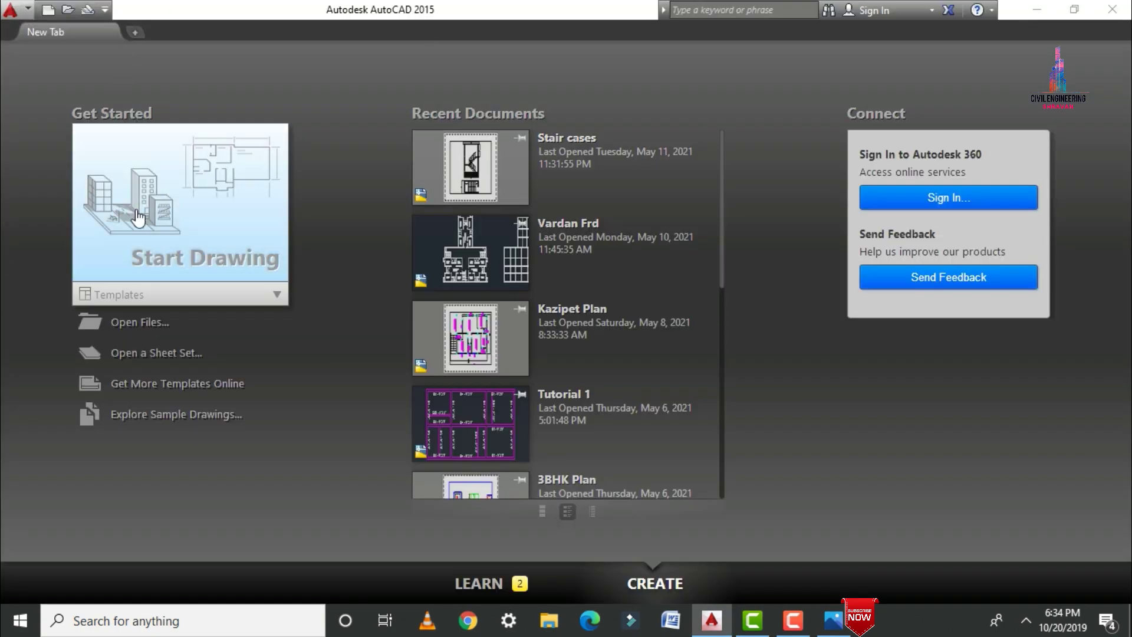
Start a new blank drawing and type 'un' for the UNITS command.
click(171, 202)
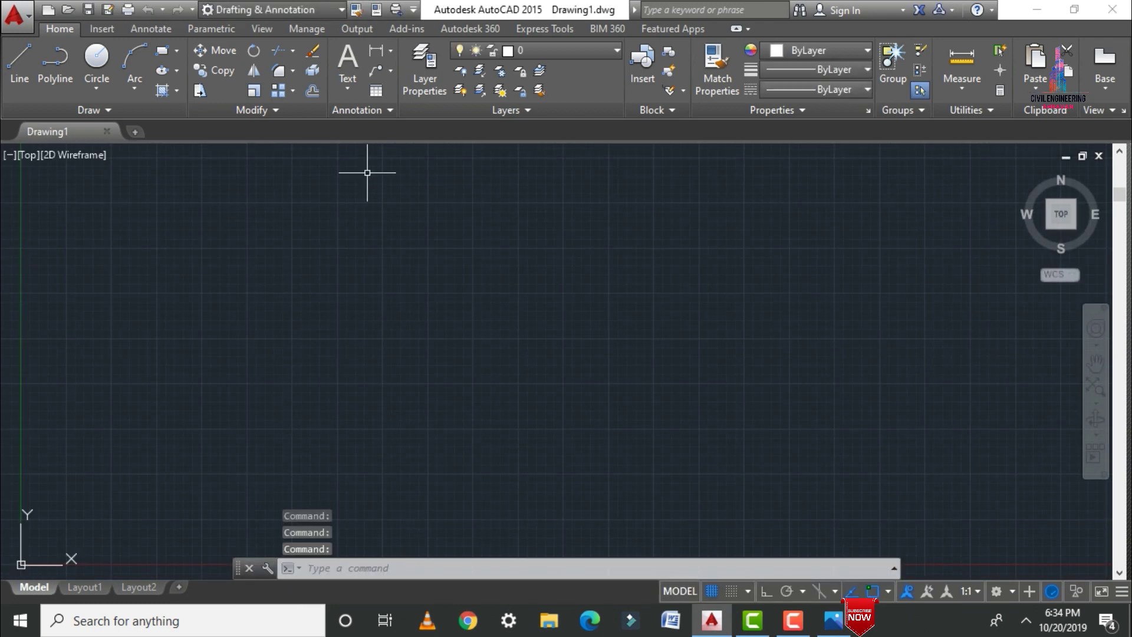
scroll(263, 160, up, 2)
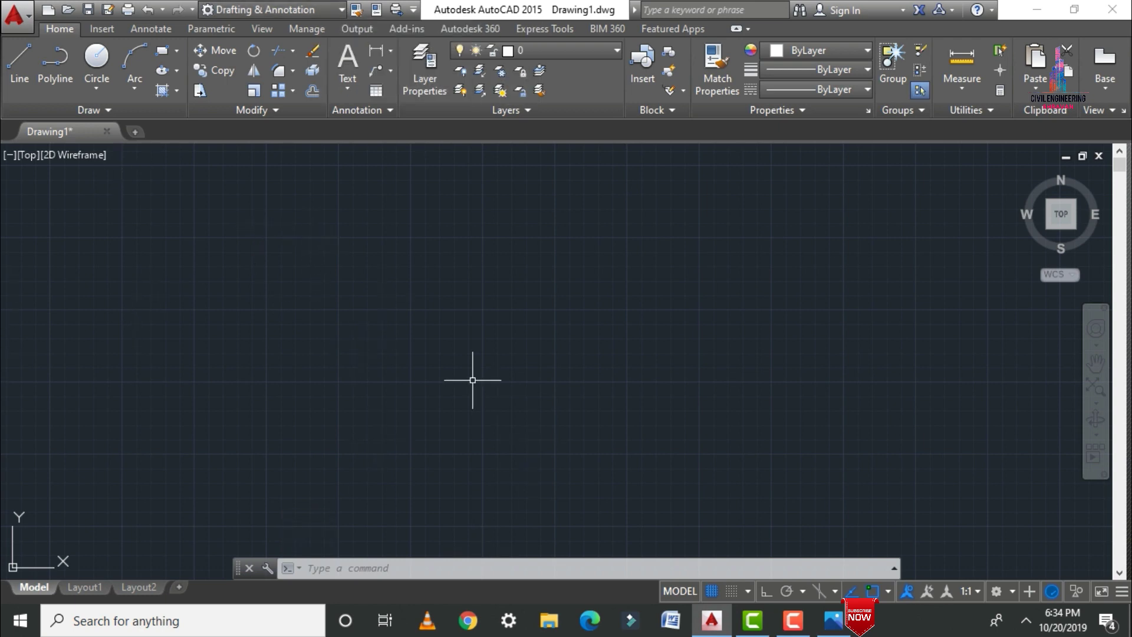
text(un)
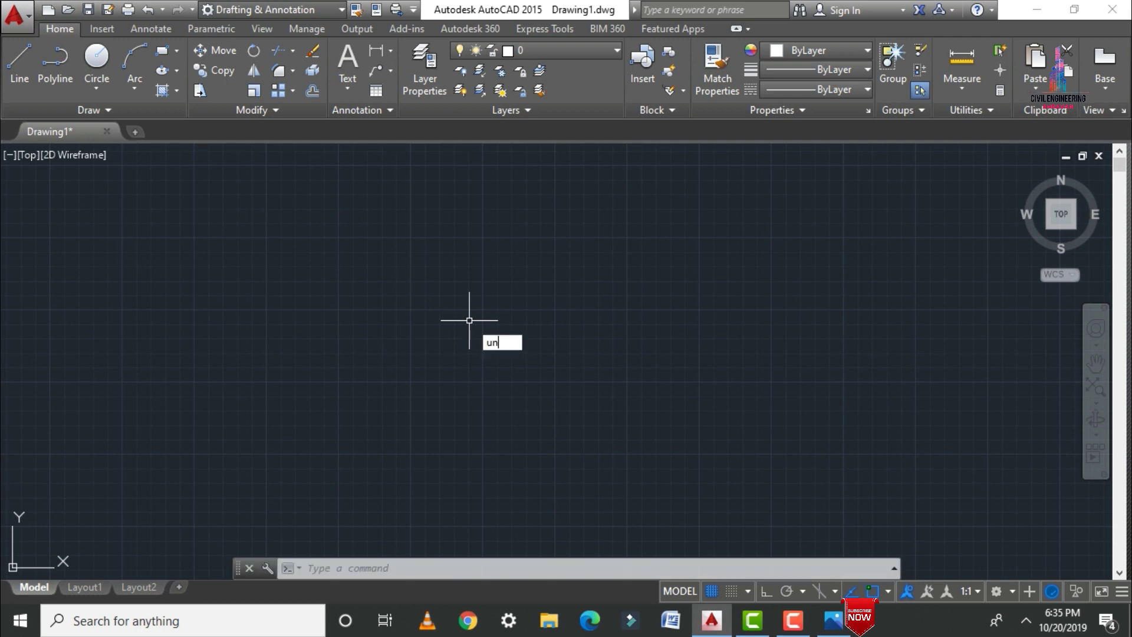
Set the length type to Engineering and the insertion scale to Feet, accepting the confirmation.
key(Return)
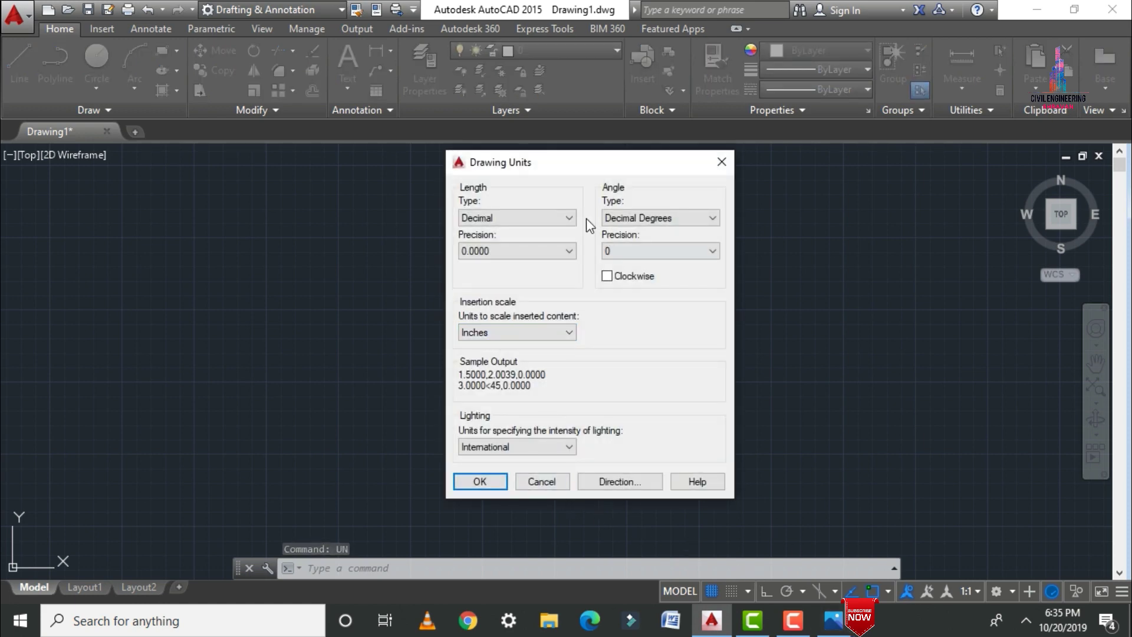
click(530, 218)
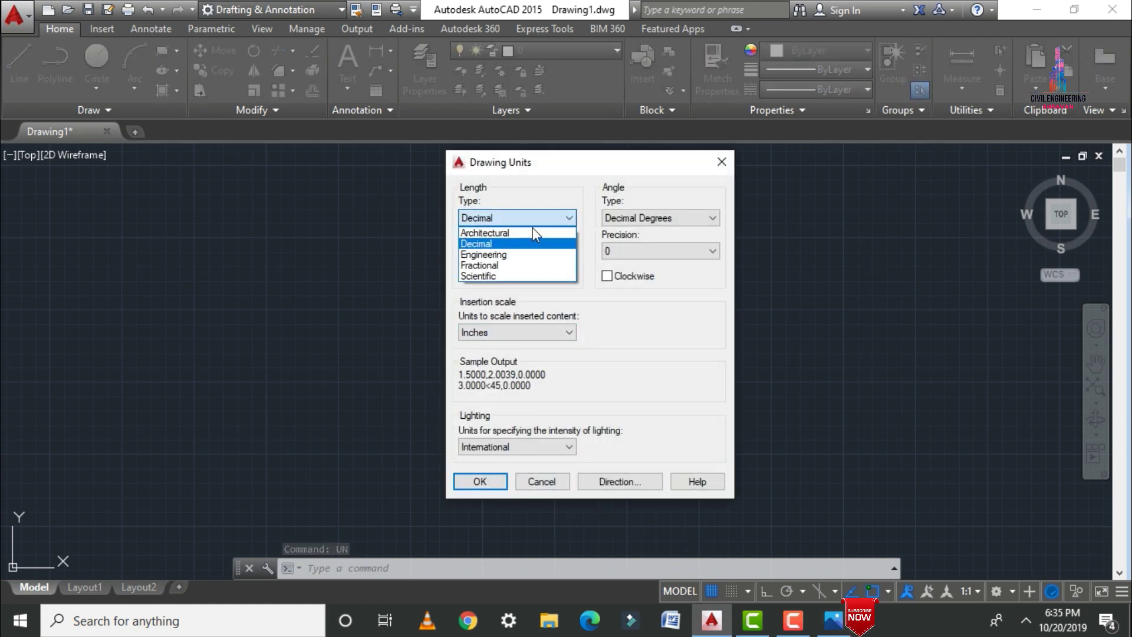
click(483, 255)
click(493, 332)
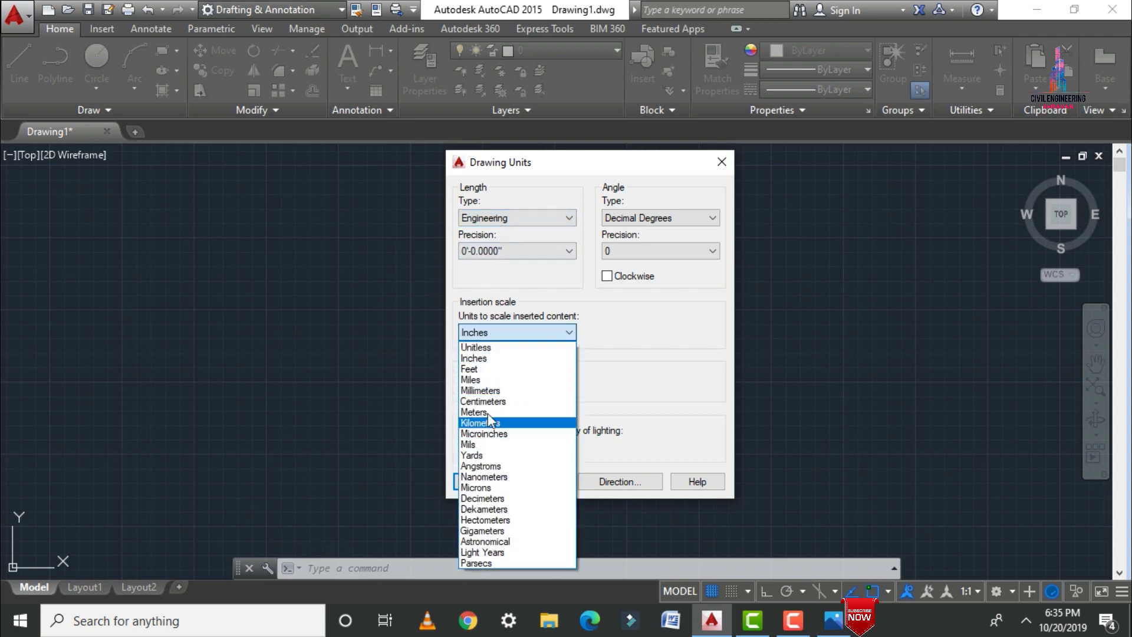
click(493, 369)
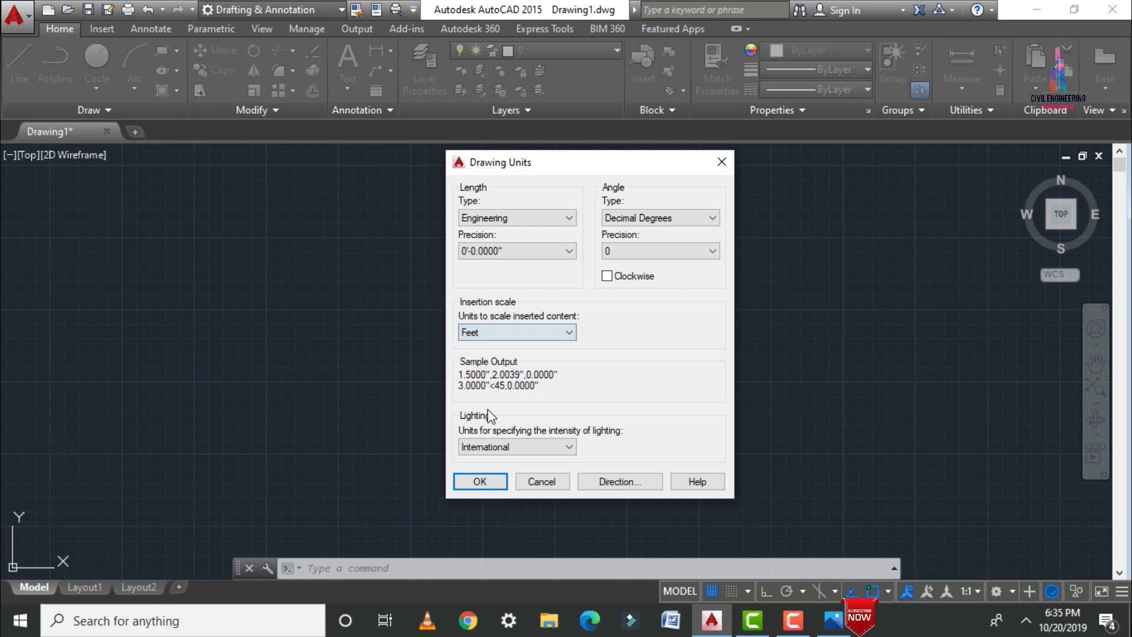
click(480, 482)
click(647, 377)
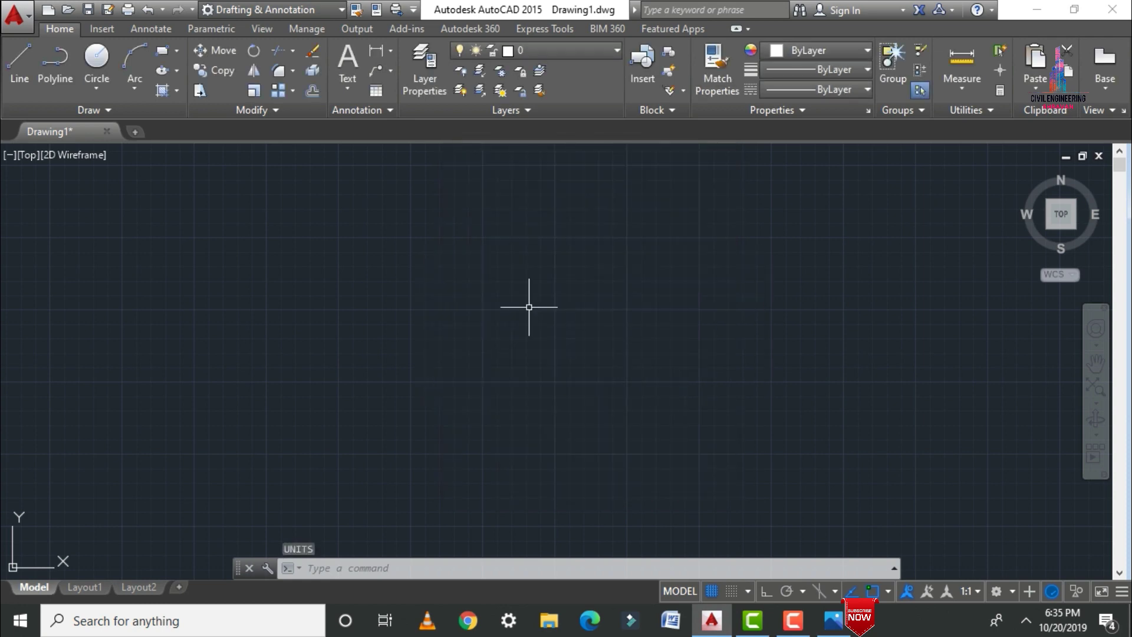
Set the Standard dimension style's primary unit format to Engineering.
text(d)
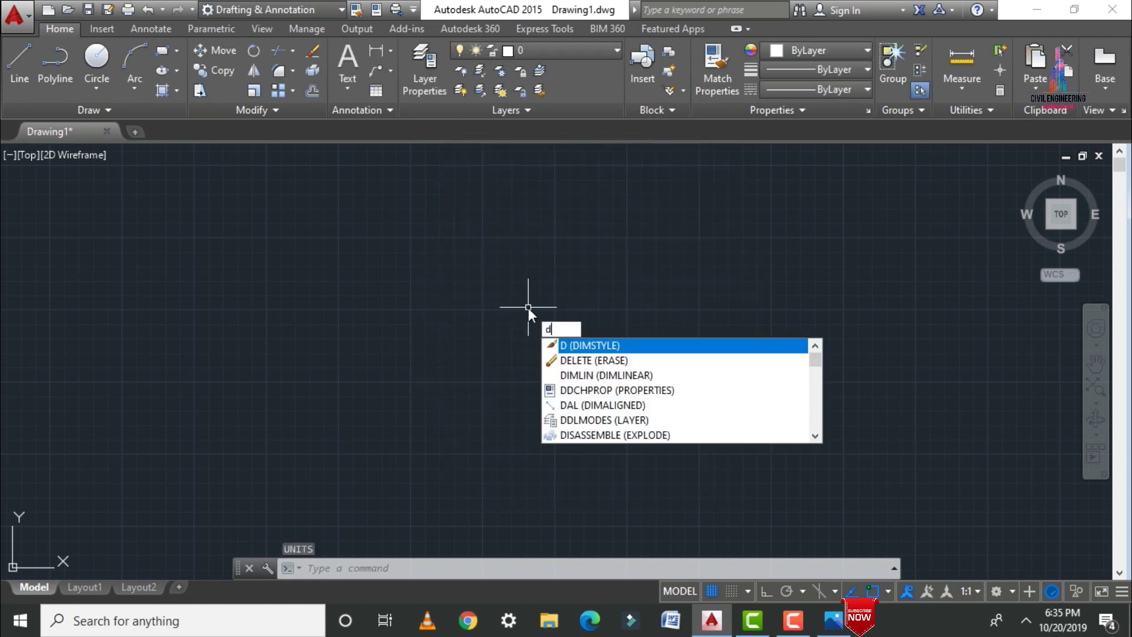
key(Return)
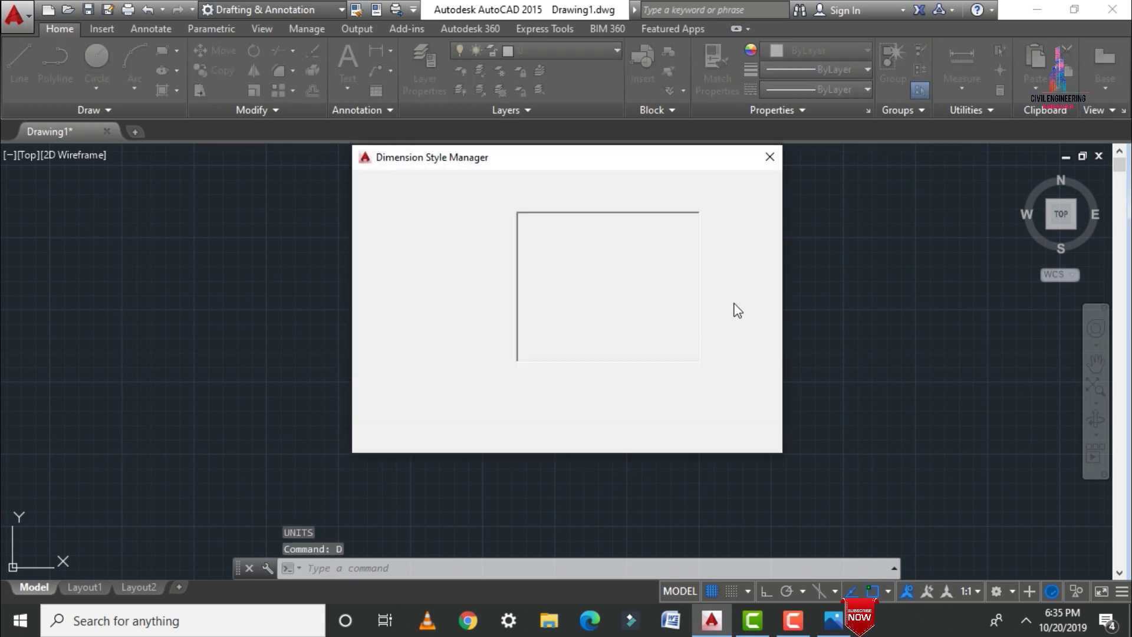
click(733, 273)
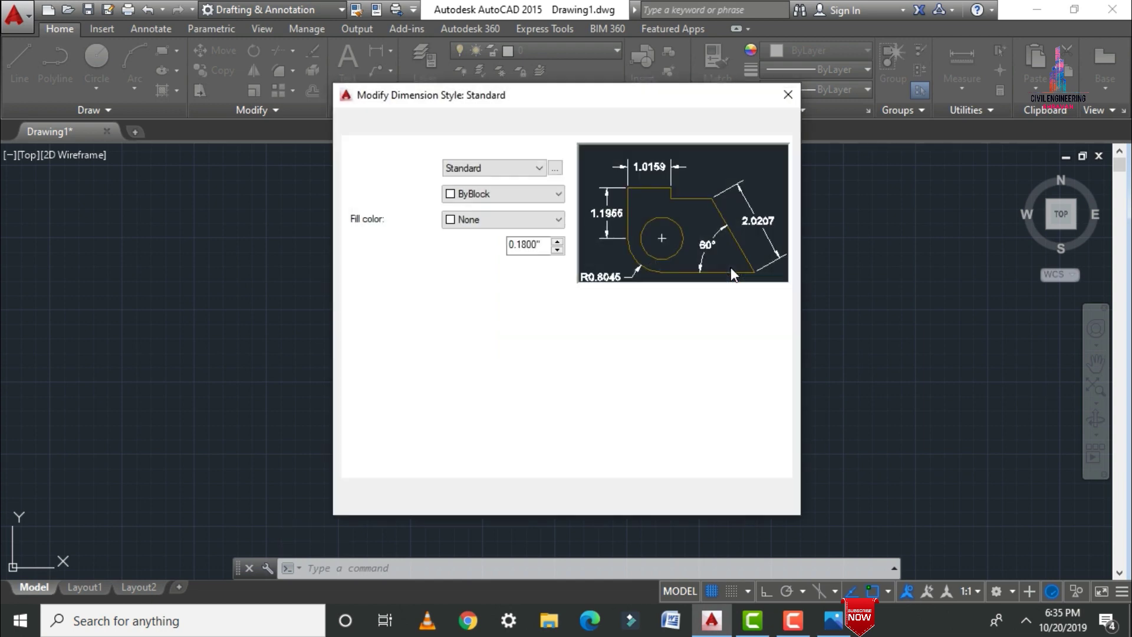
click(578, 127)
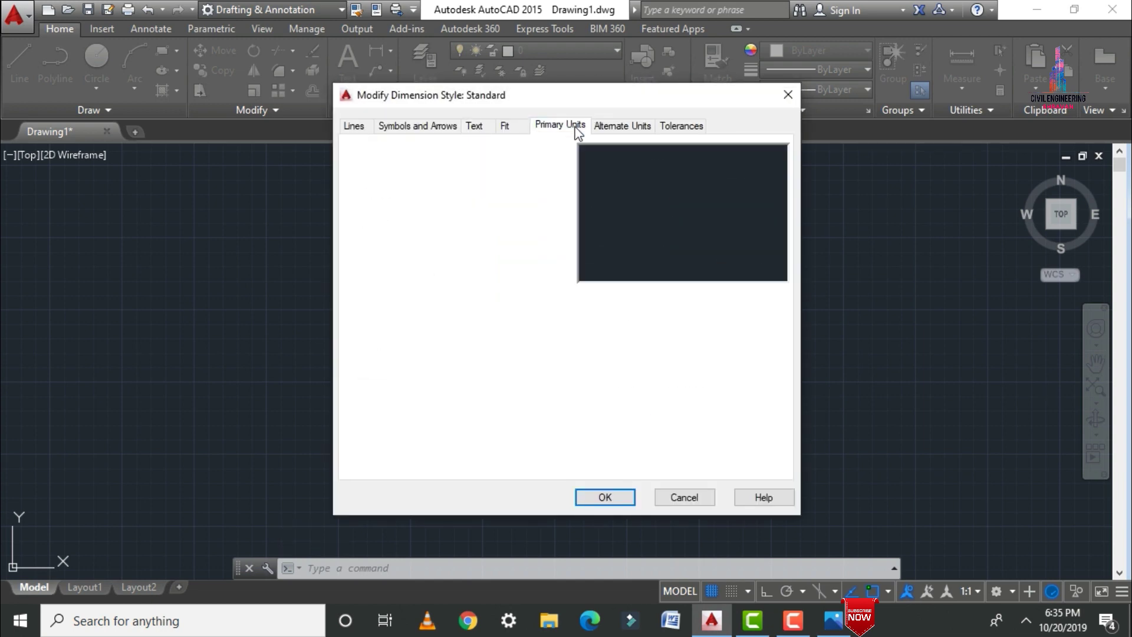
click(527, 159)
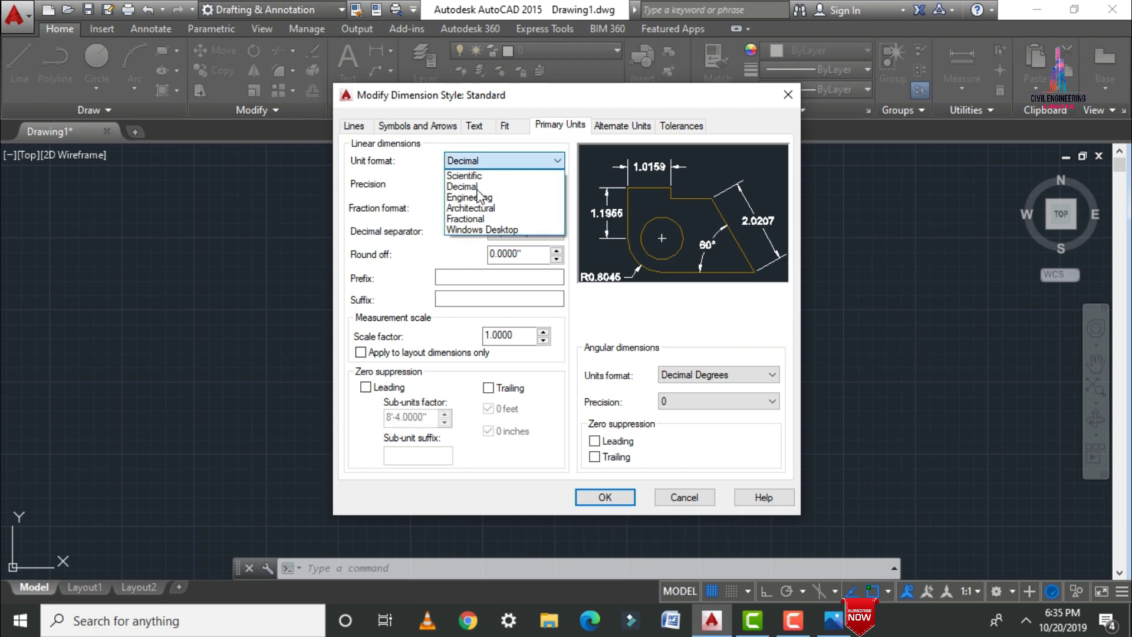
click(479, 196)
Change the dimension text height to 9", save the style, and recheck the reference image.
click(474, 126)
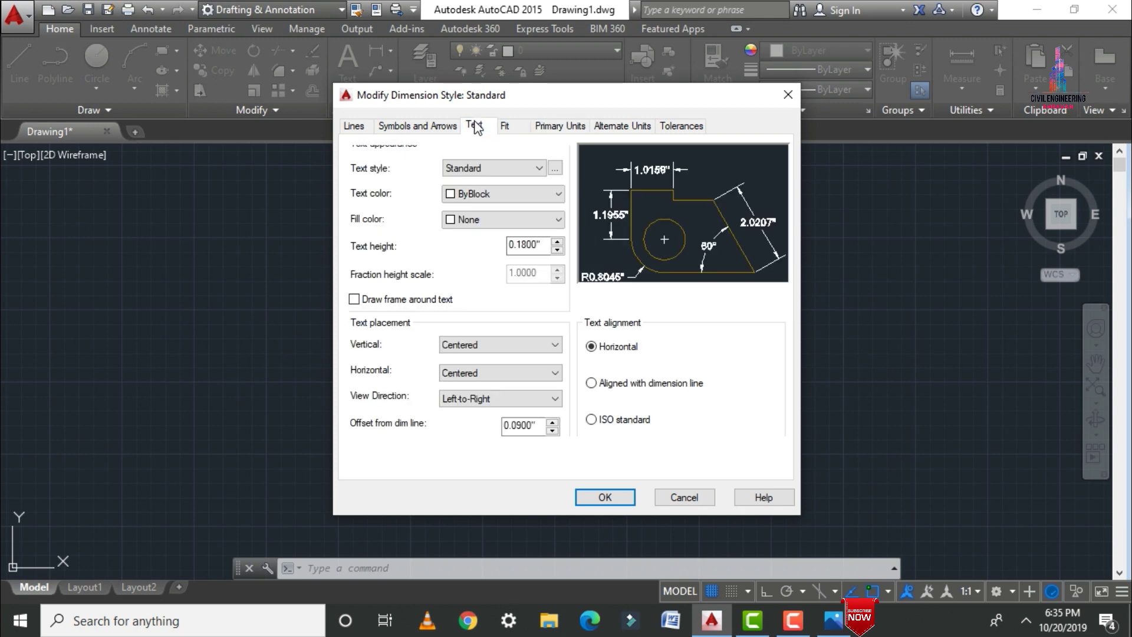
click(541, 245)
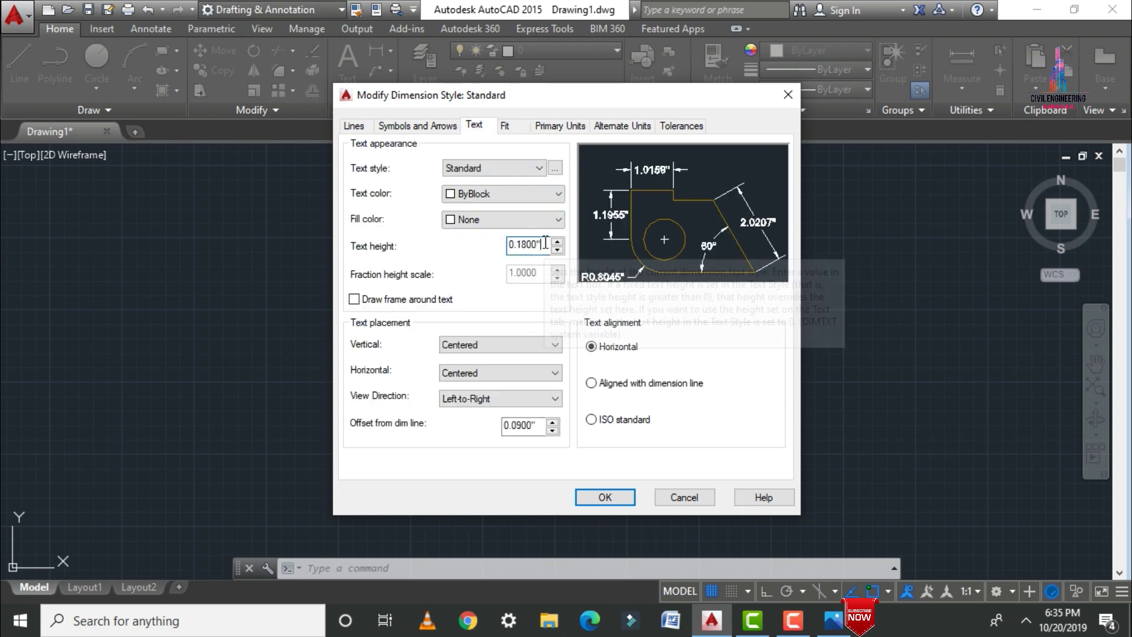
key(BackSpace)
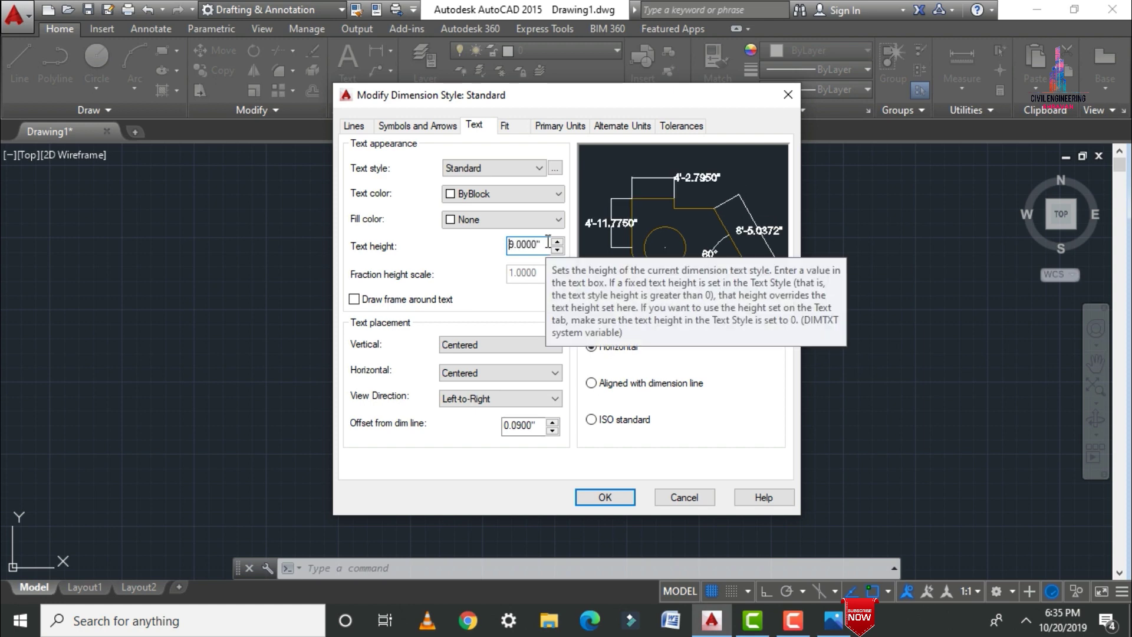
click(604, 497)
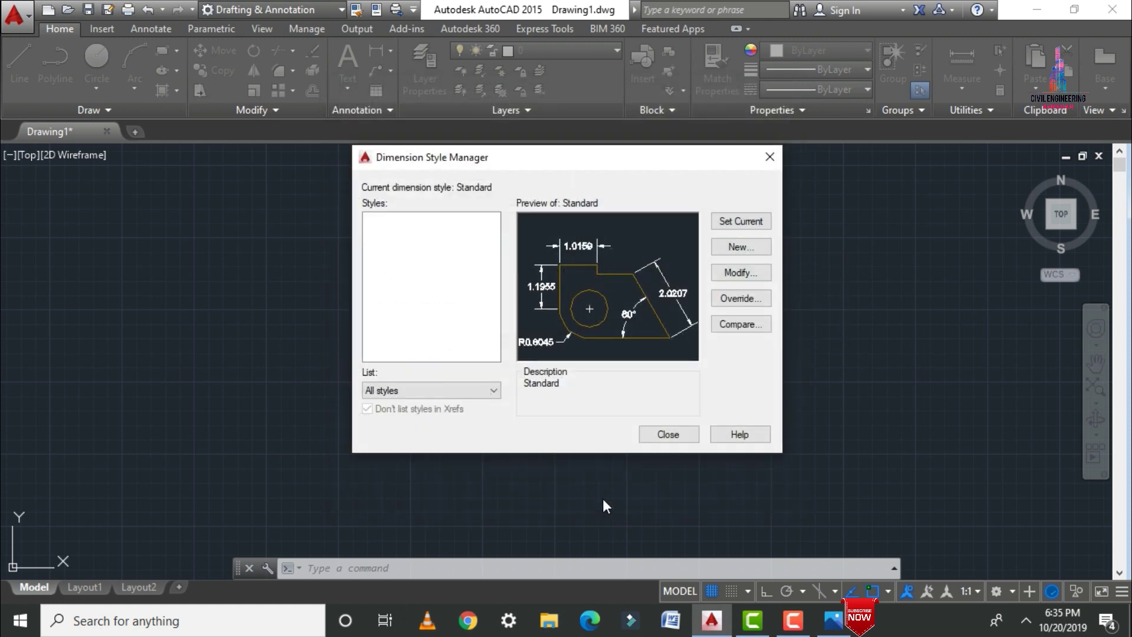
click(666, 435)
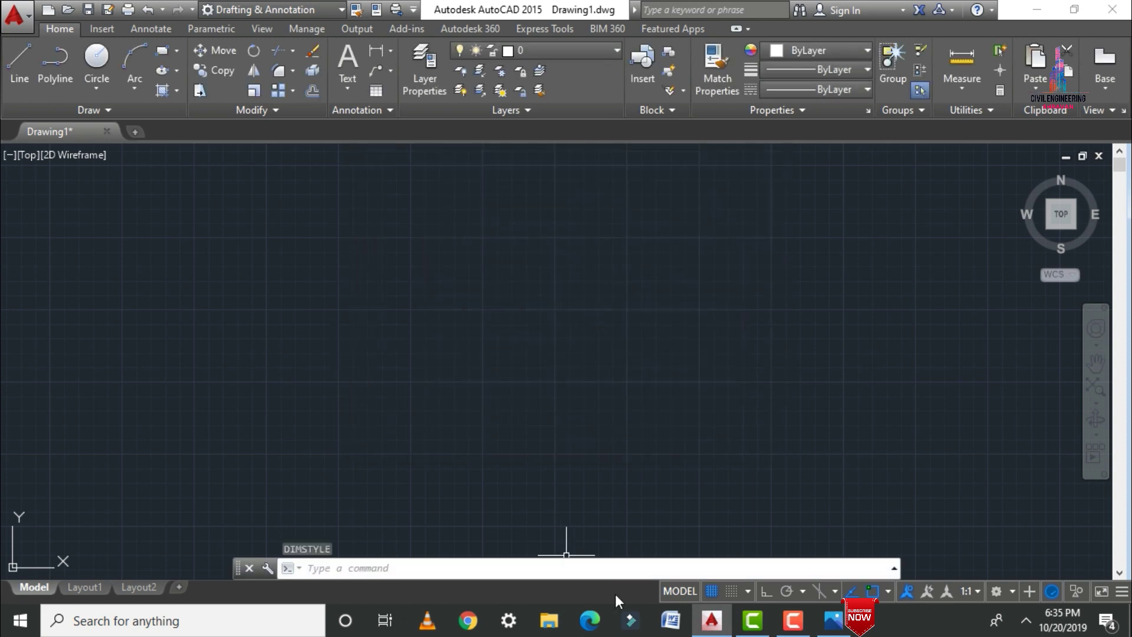
click(842, 619)
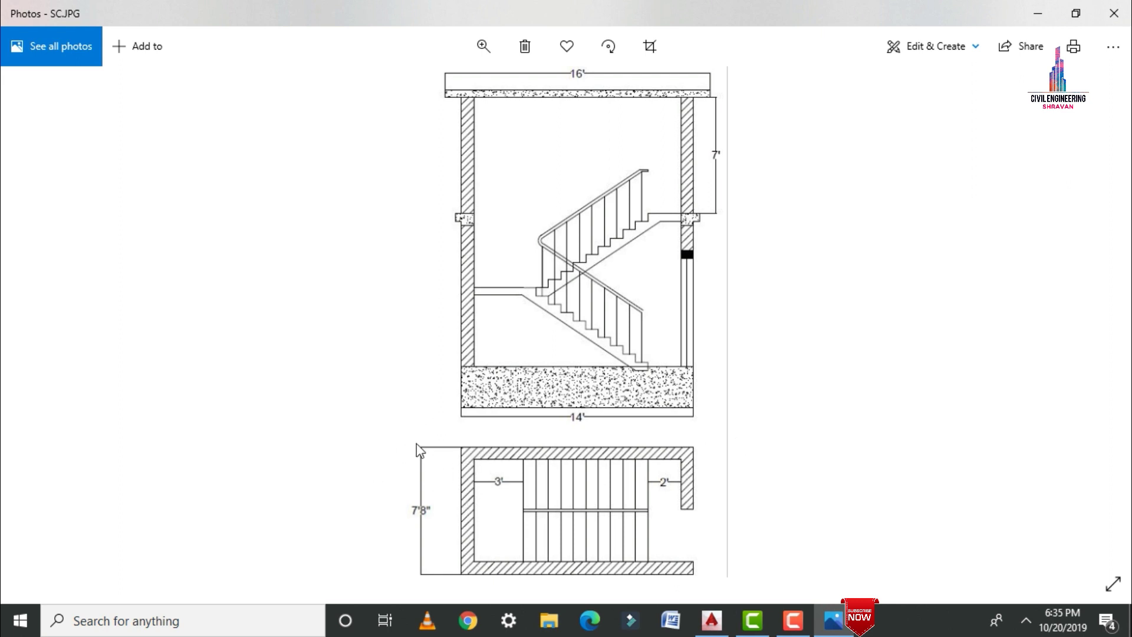
click(712, 620)
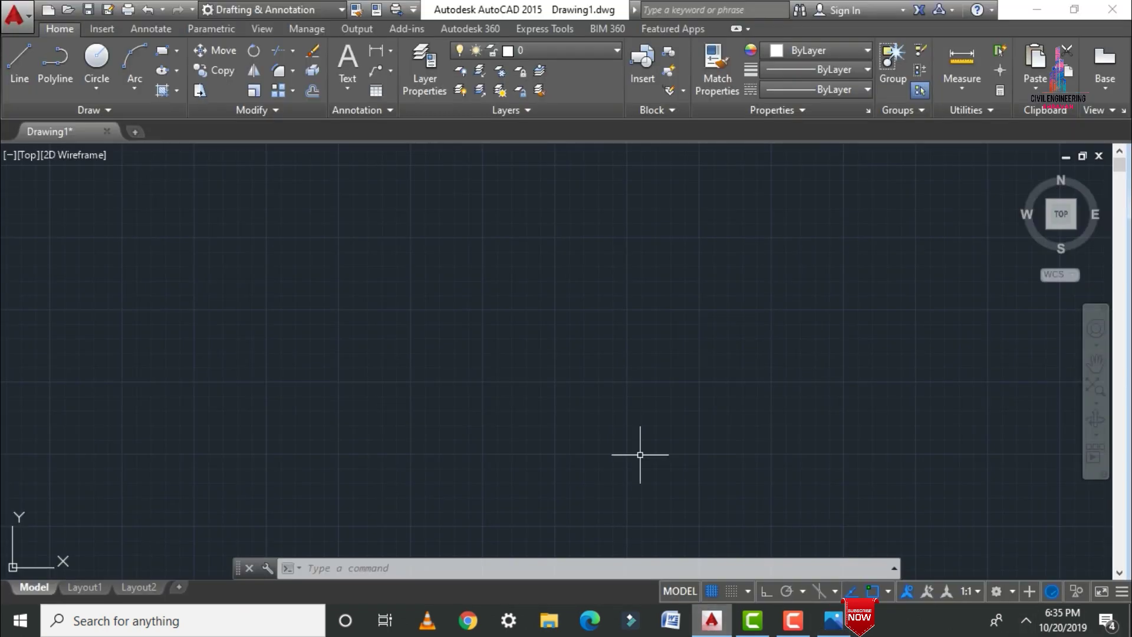
Draw a 14'0" horizontal base line with Ortho on.
text(l)
key(Return)
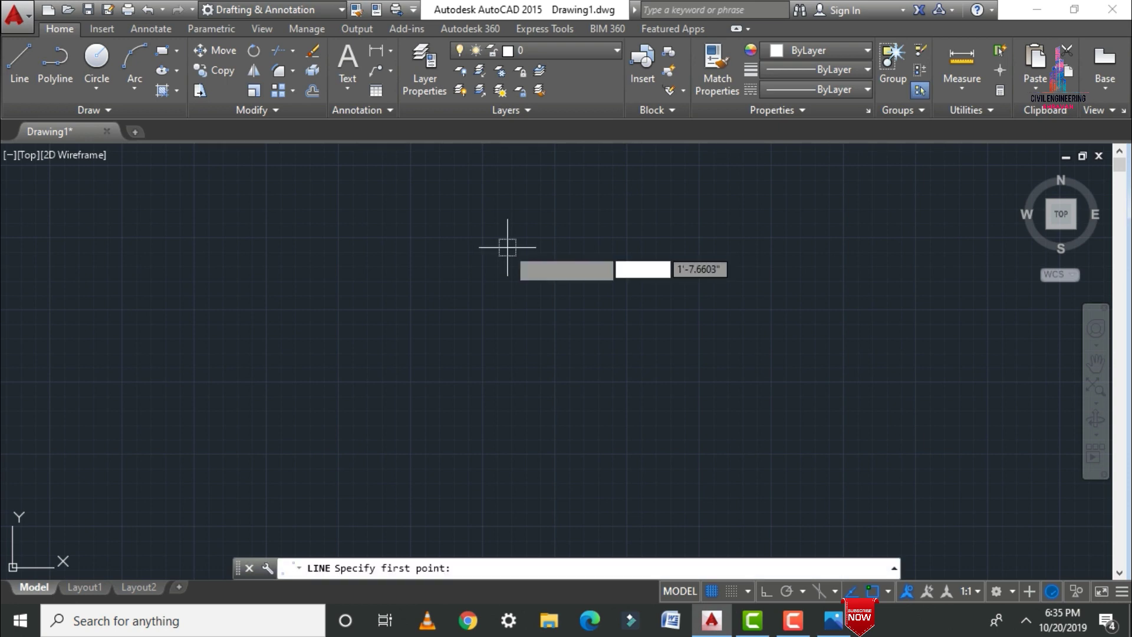
scroll(380, 336, down, 2)
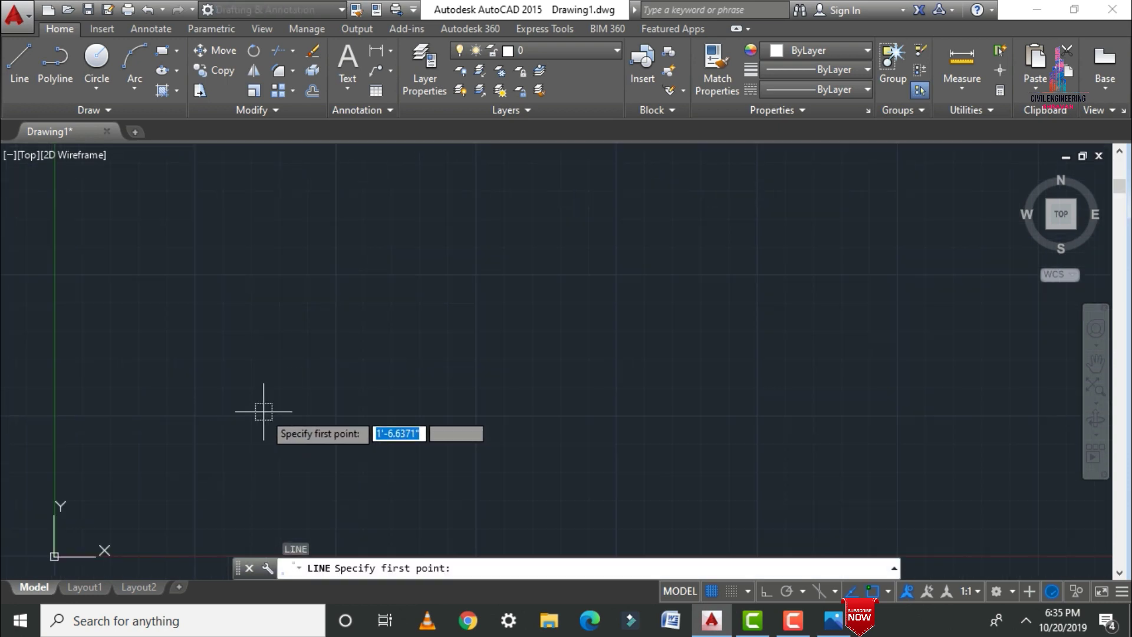
click(194, 484)
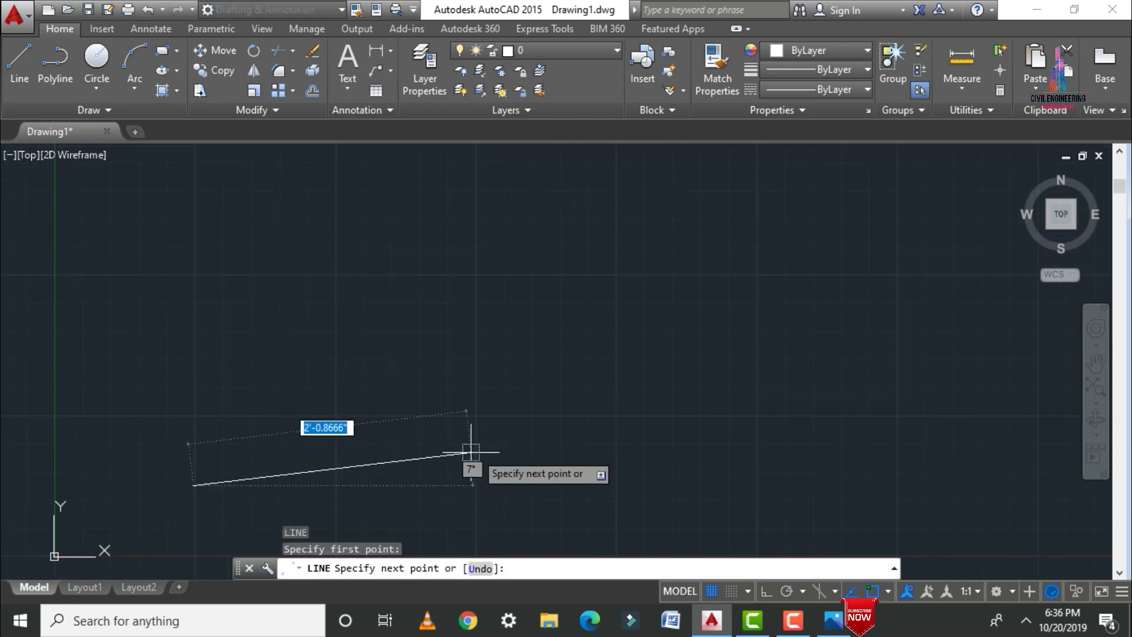
key(F8)
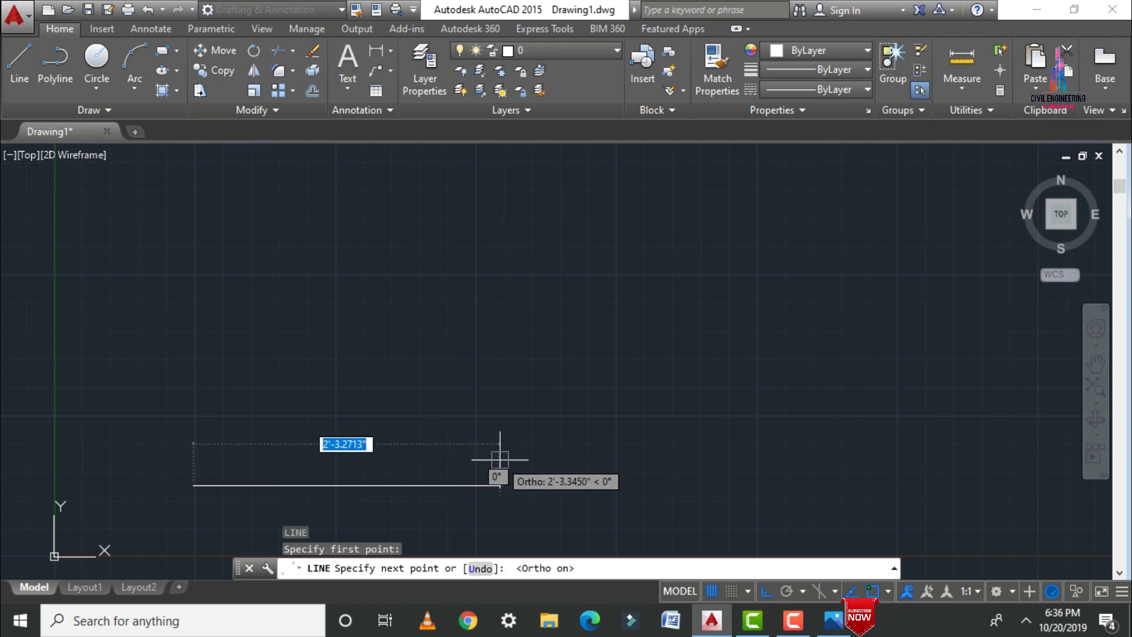
text(14)
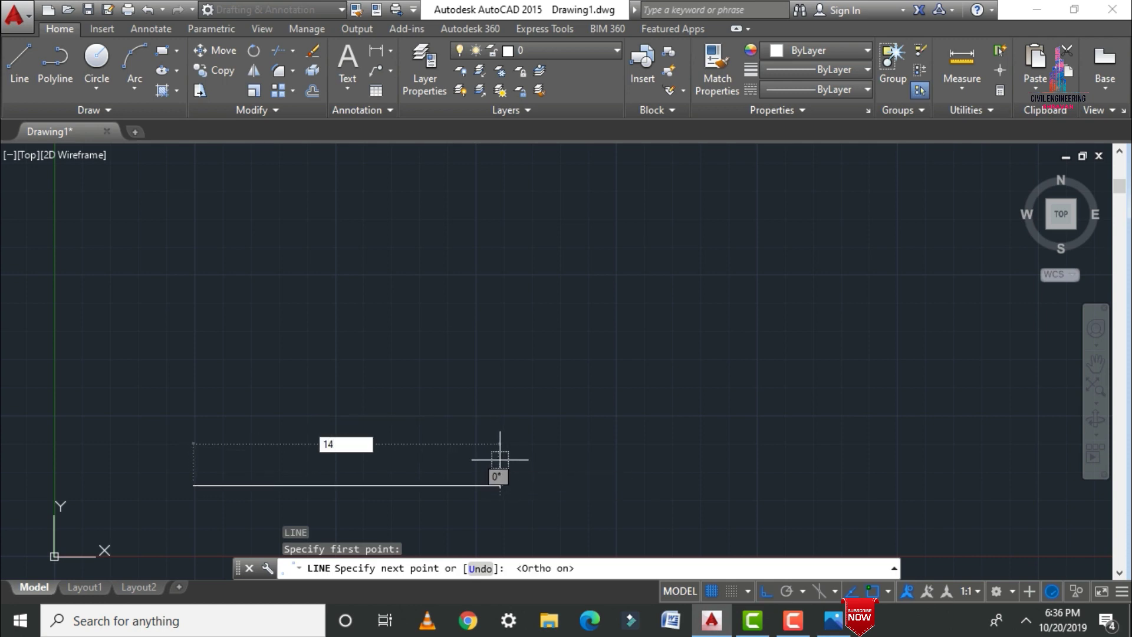
text('0")
key(Return)
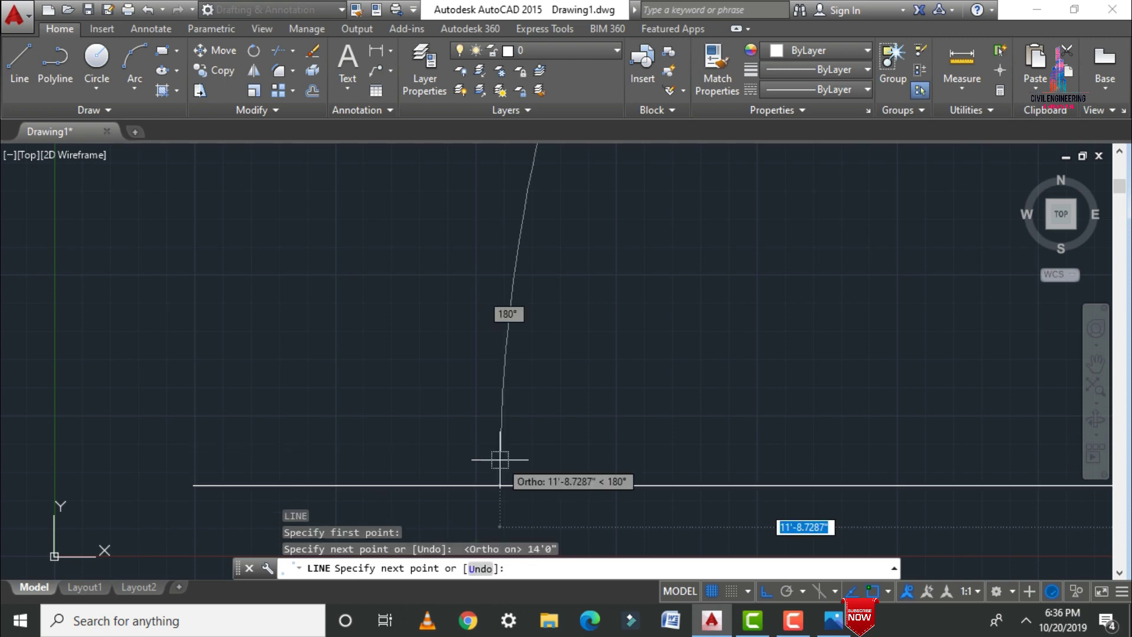
key(Escape)
Zoom to all and draw the 7'8" vertical side up from the base line's left end.
text(z)
key(Return)
text(a)
key(Return)
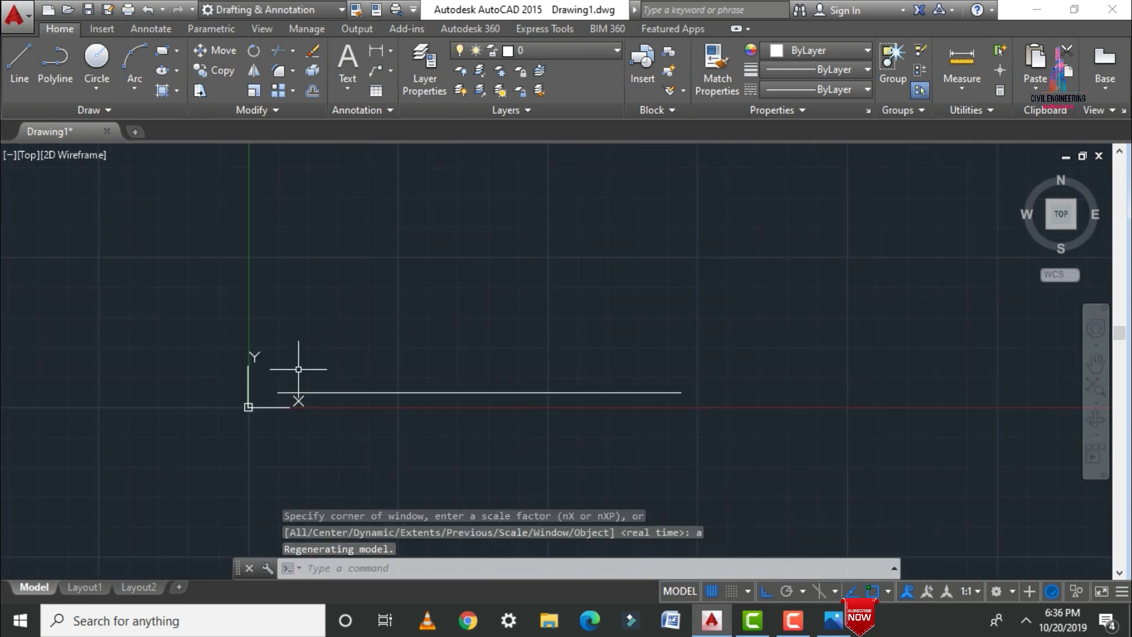
scroll(646, 432, up, 3)
middle_click(325, 328)
middle_click(325, 328)
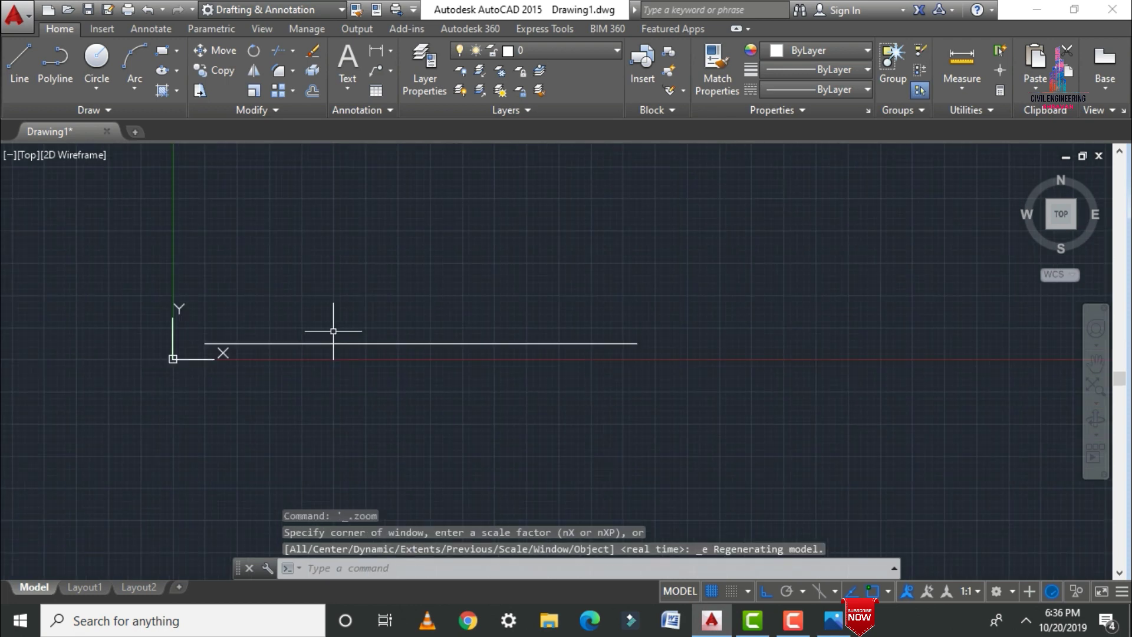
text(l)
key(Return)
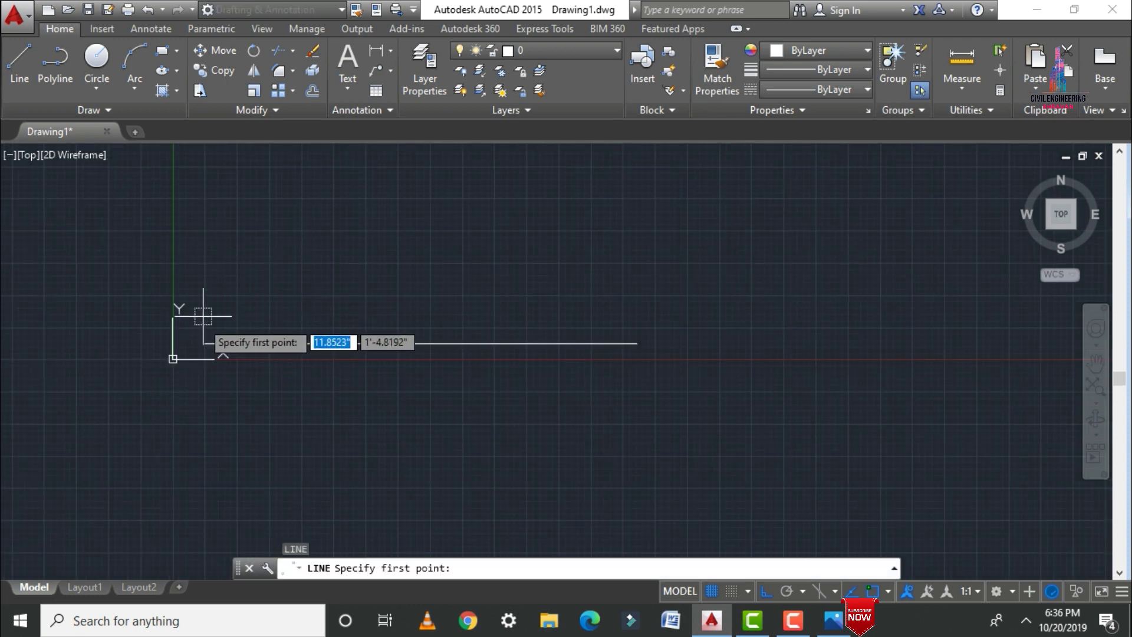
click(204, 344)
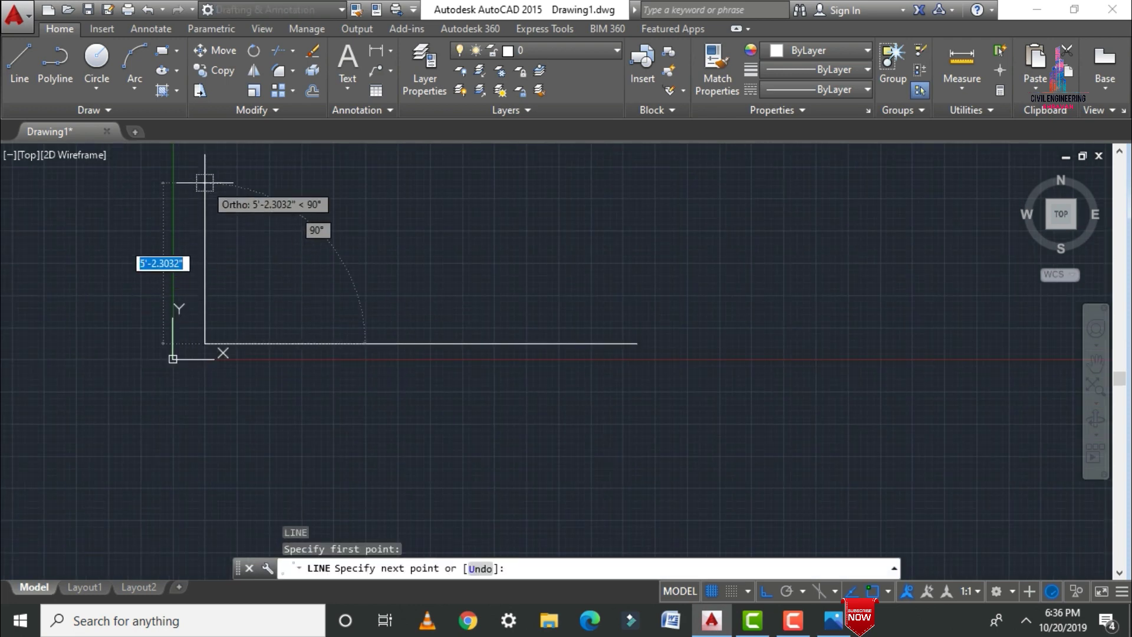
text(7'8)
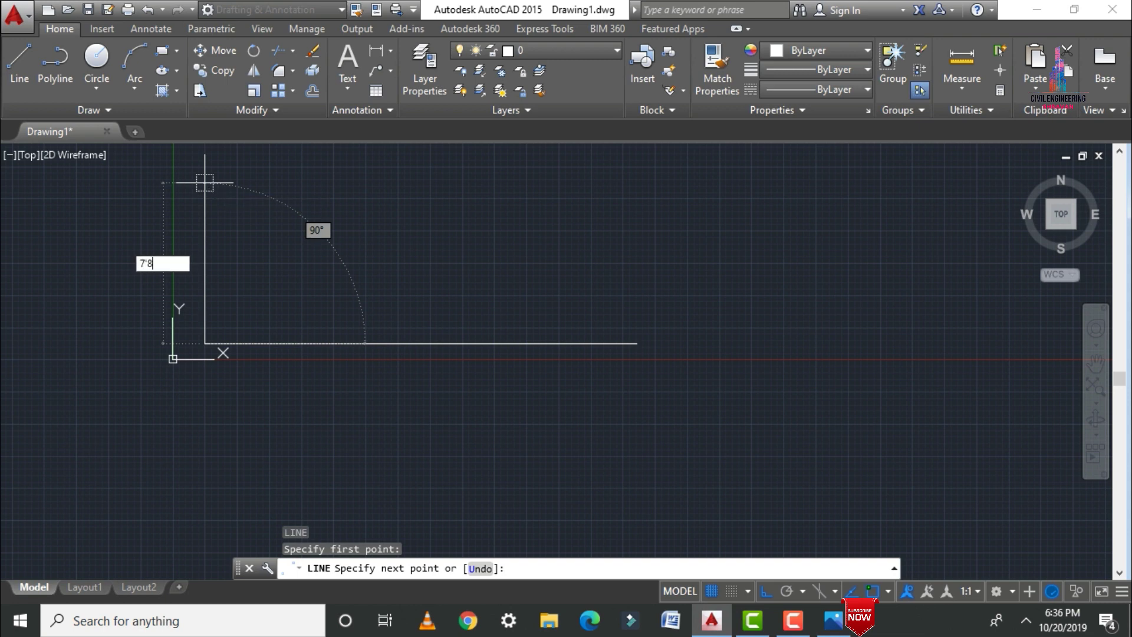
text(")
key(Return)
key(Escape)
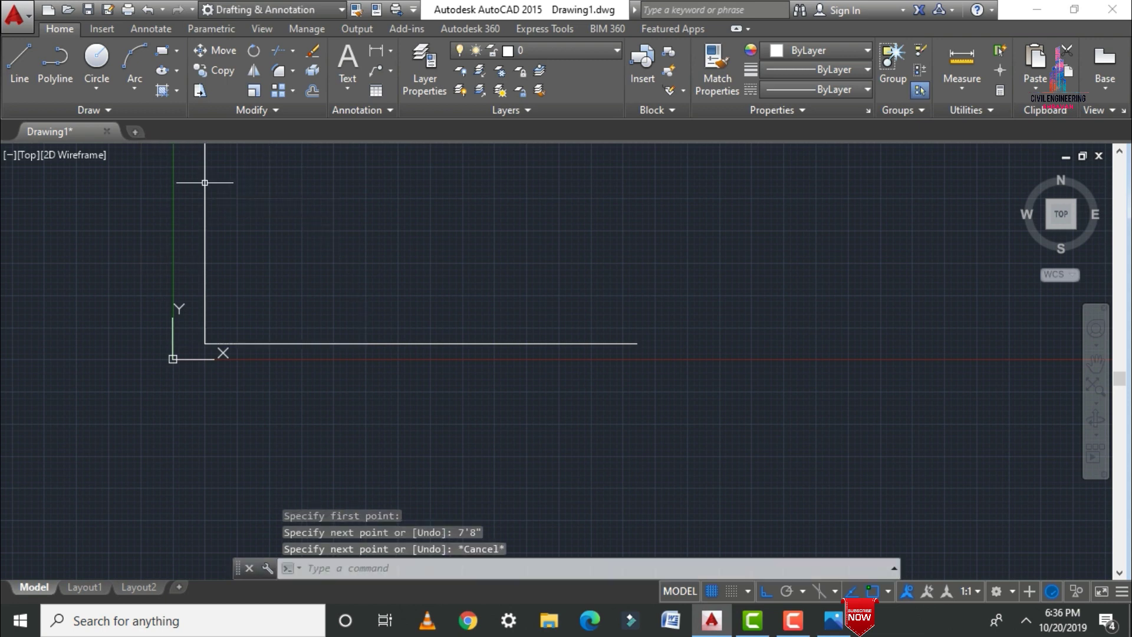
Draw the 14' top side and close the right side down to the base line.
text(z)
key(Return)
text(a)
key(Return)
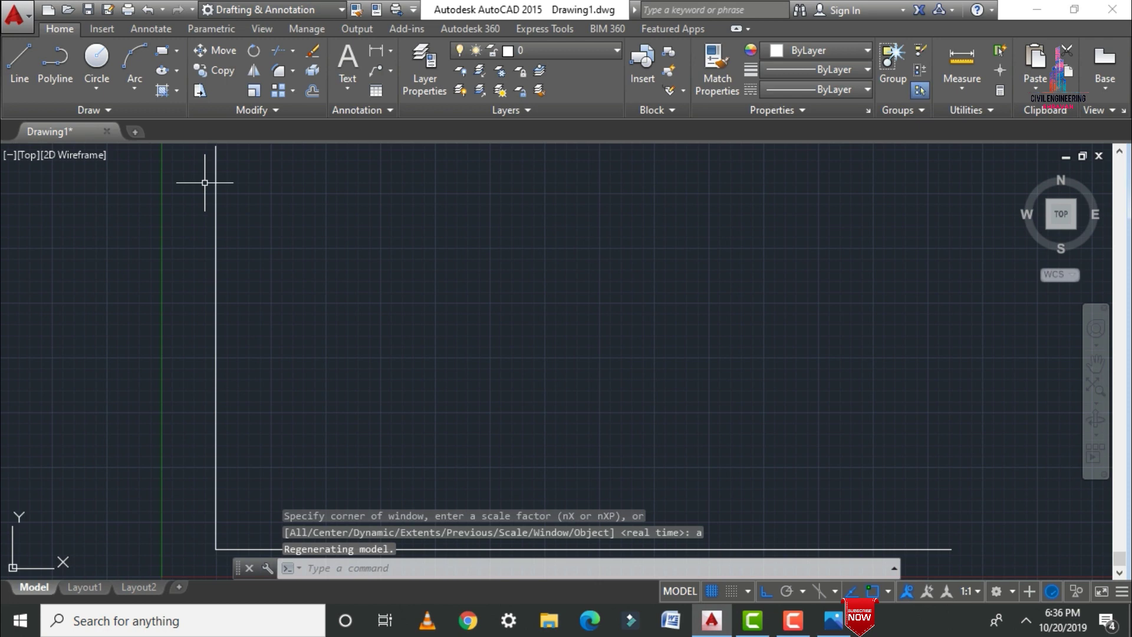
scroll(167, 228, down, 2)
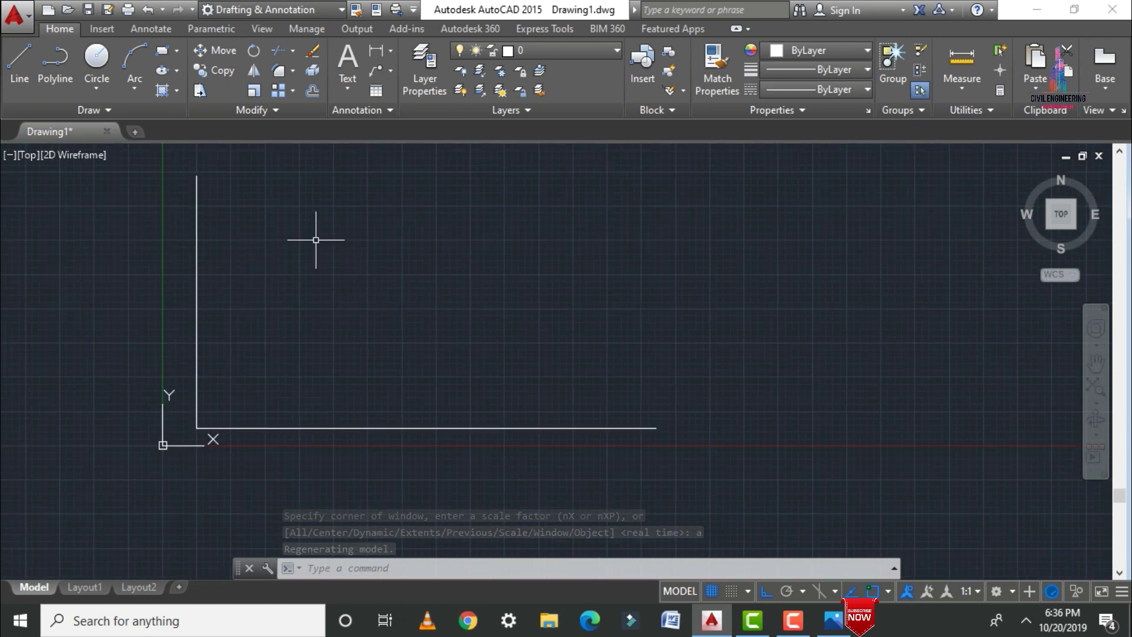
text(l)
key(Return)
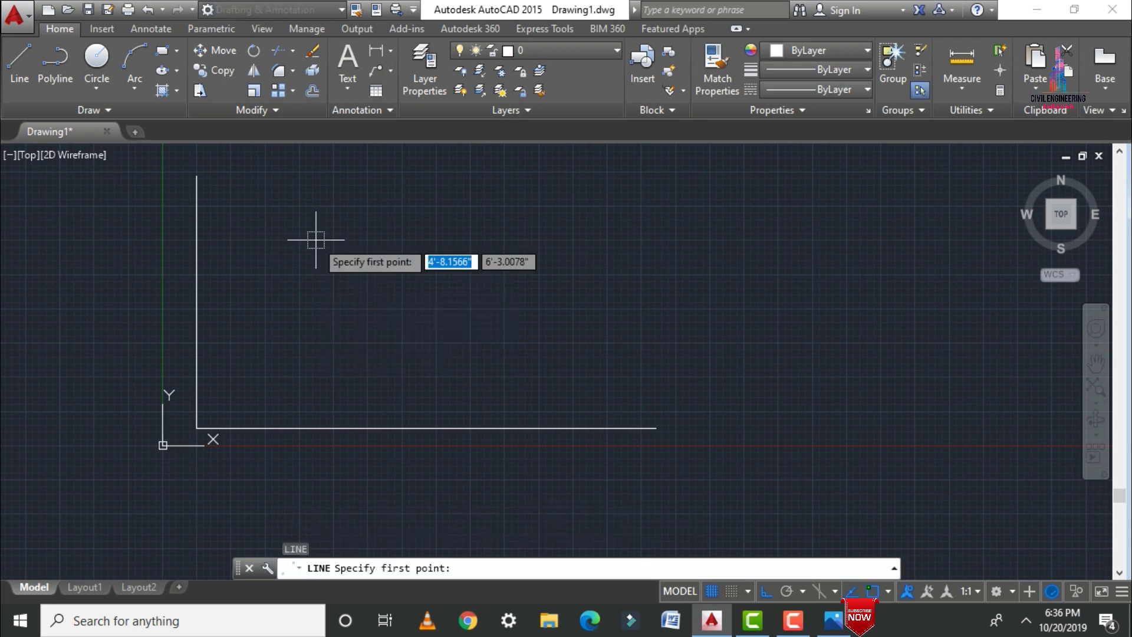
click(196, 175)
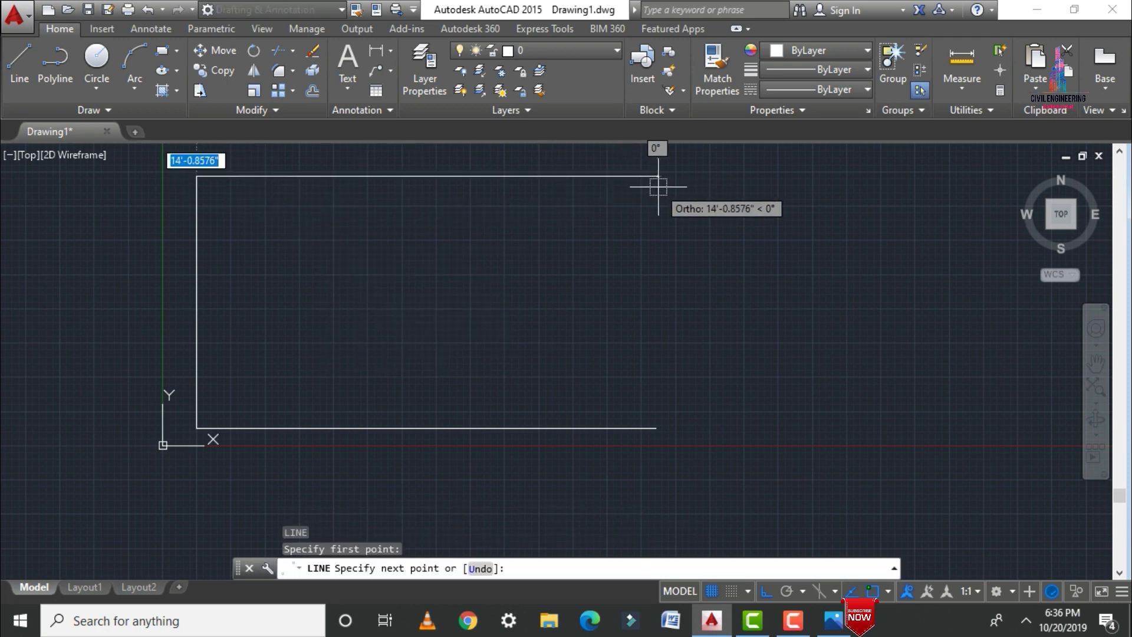
text(14)
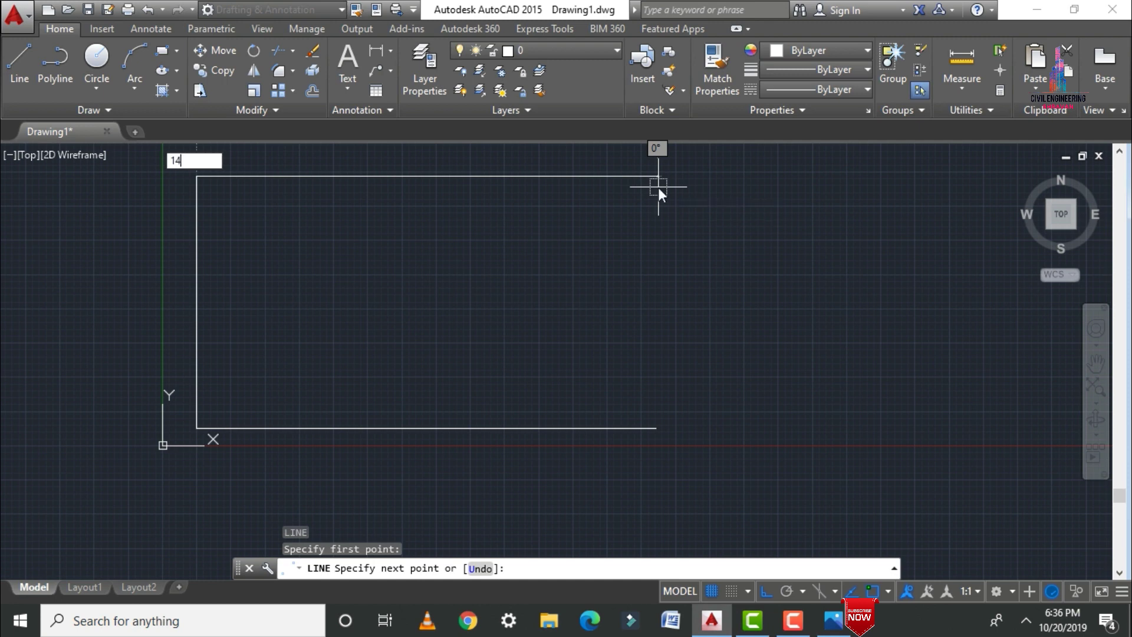
key(Return)
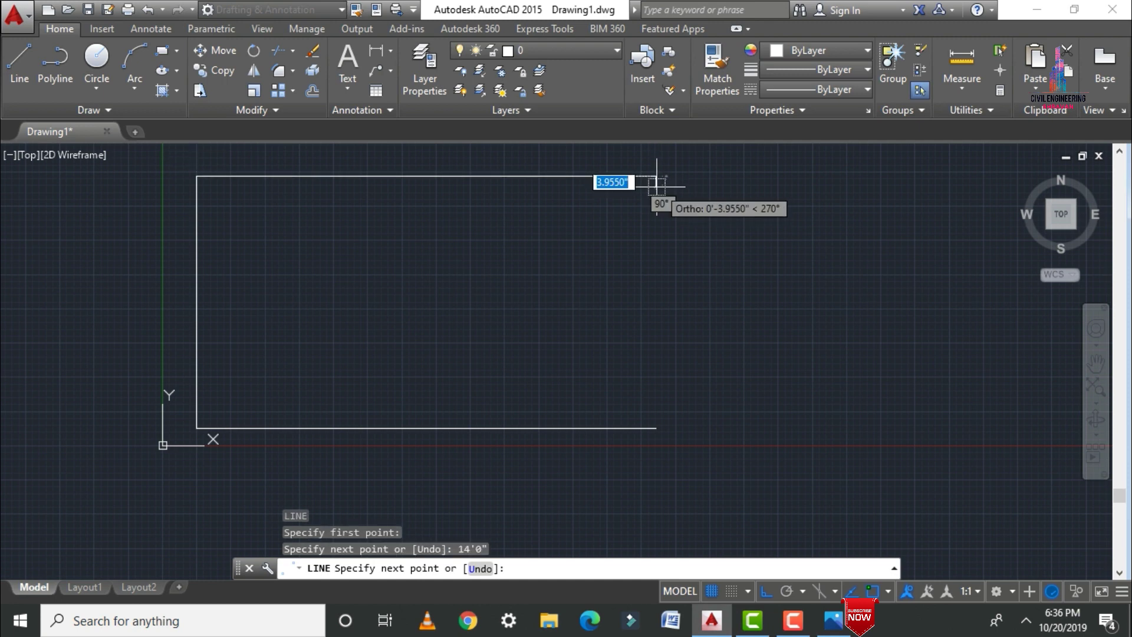
click(657, 182)
key(Escape)
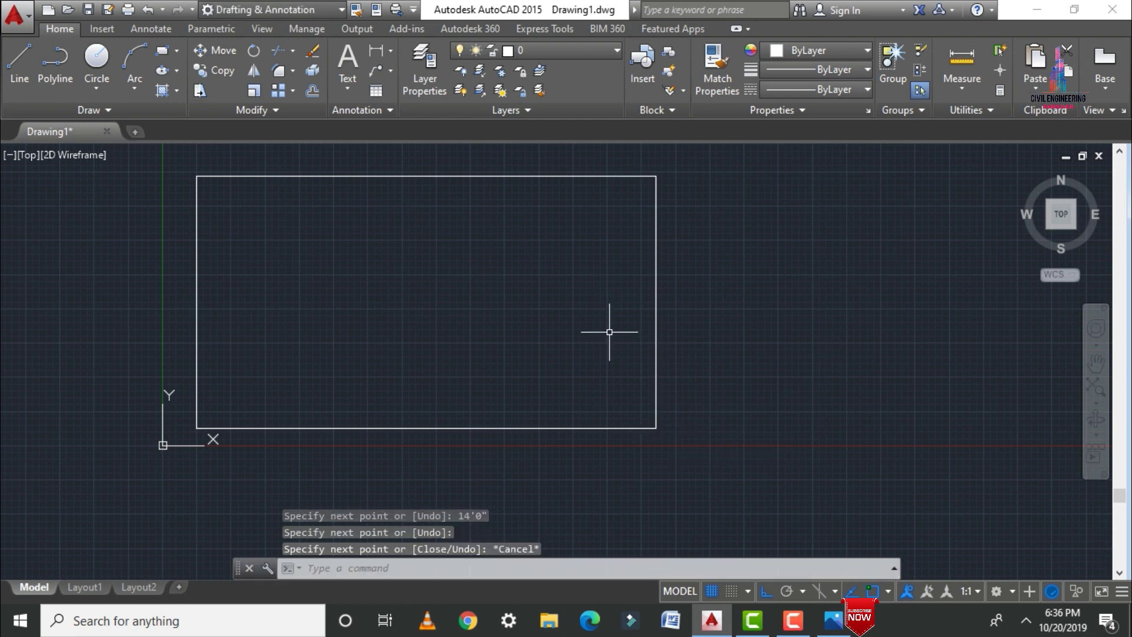
Compare the outline with the staircase reference image.
click(833, 621)
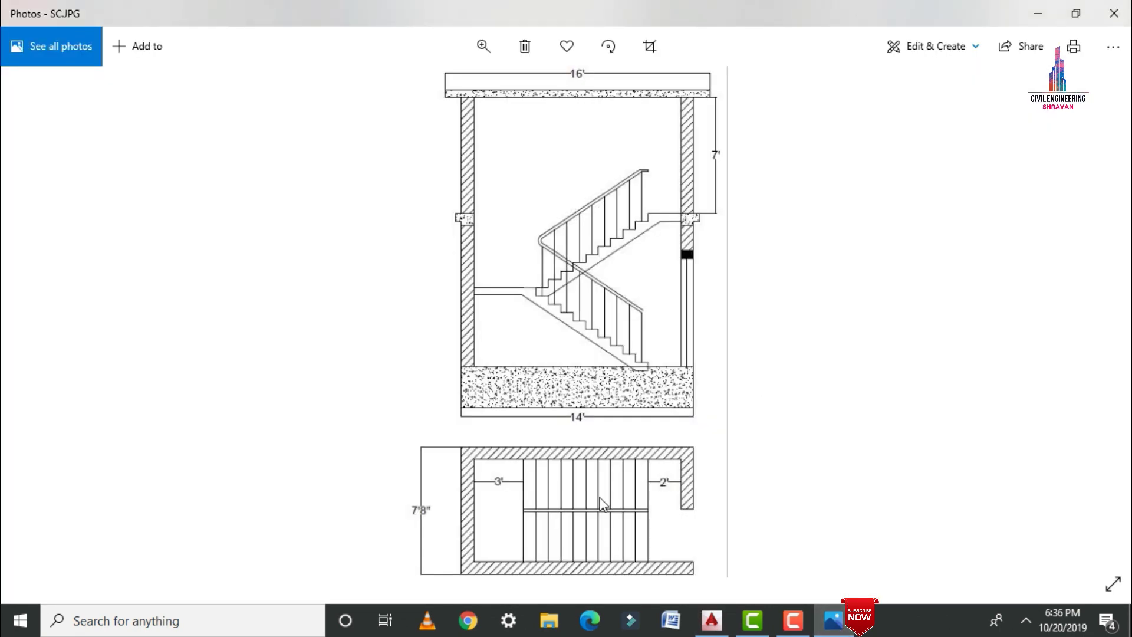
click(711, 620)
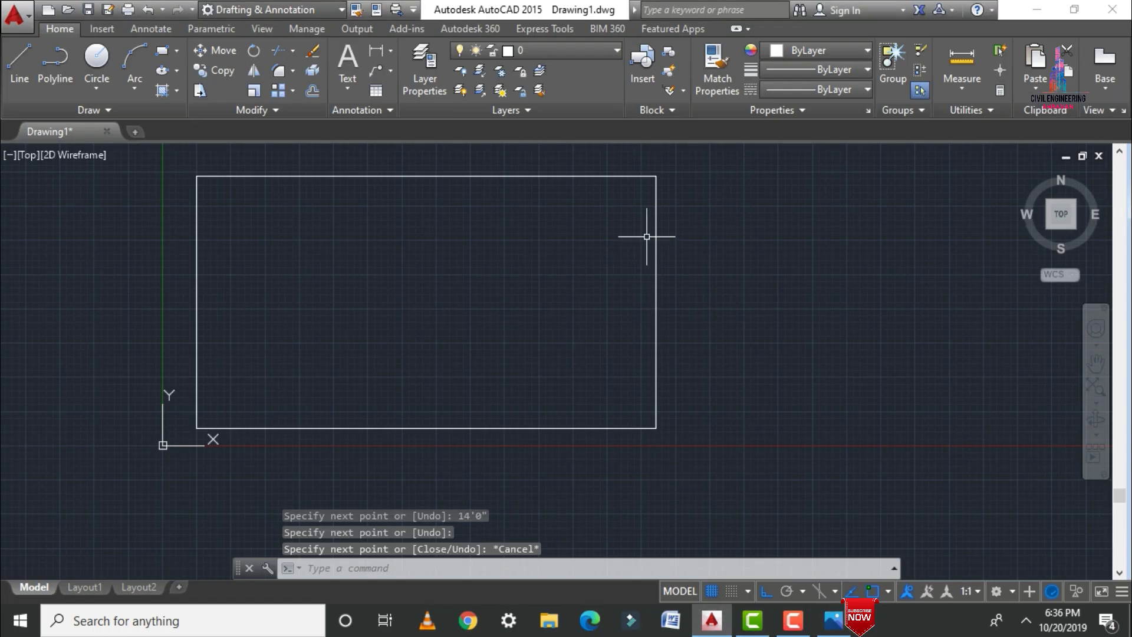
text(o)
key(Return)
Offset all four rectangle sides 9" inward.
text(9")
key(Return)
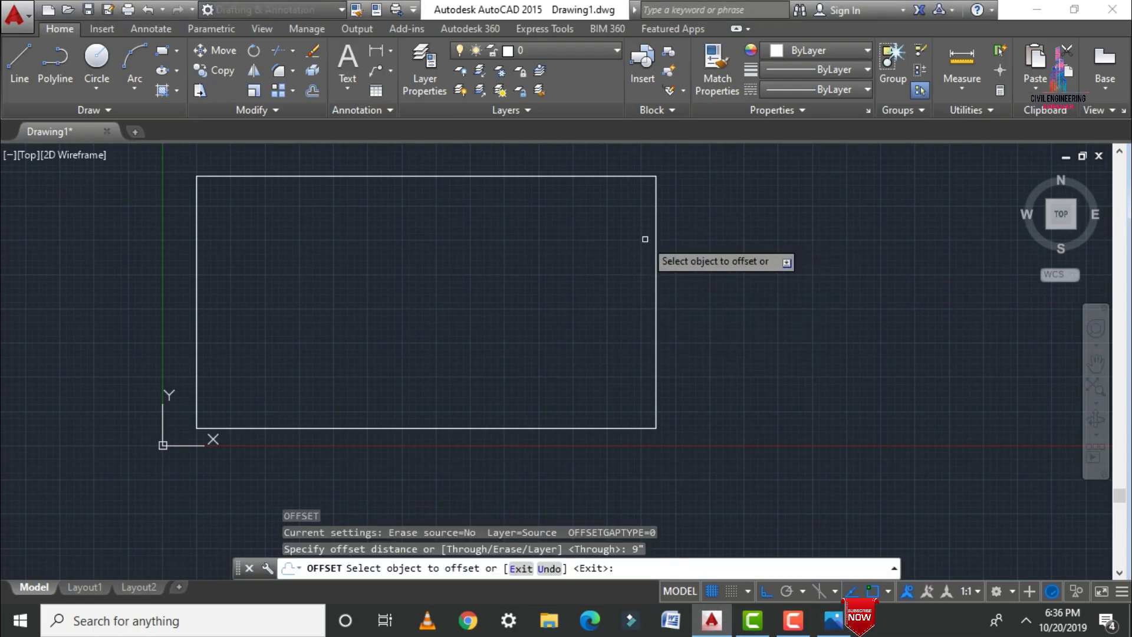
click(505, 176)
click(498, 217)
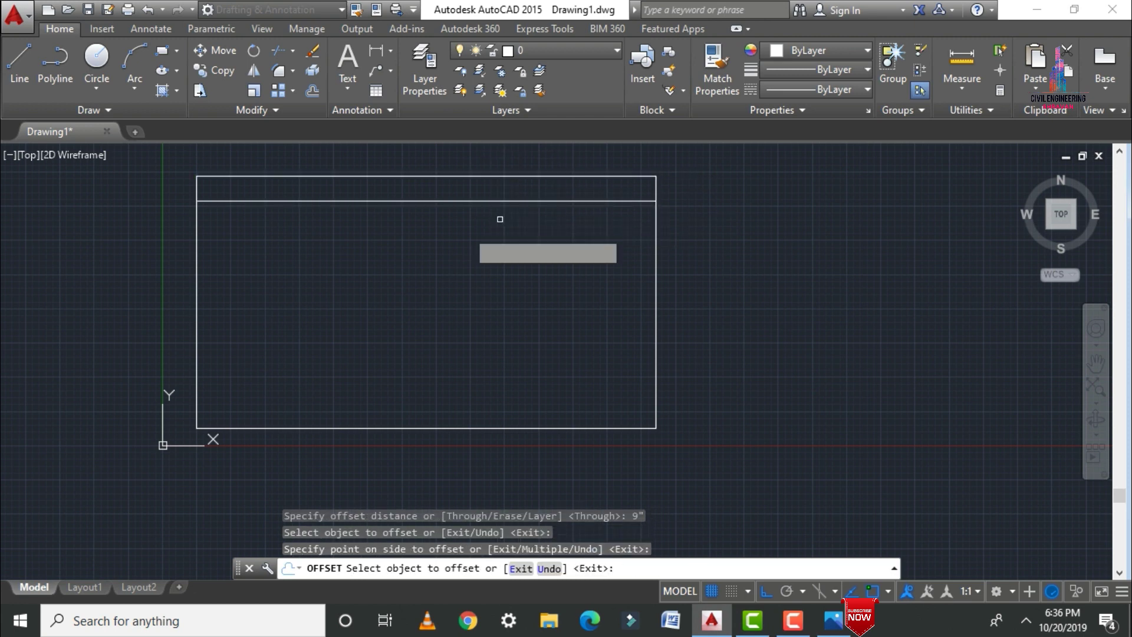
click(197, 259)
click(291, 286)
click(342, 428)
click(342, 370)
click(656, 348)
click(566, 352)
key(Escape)
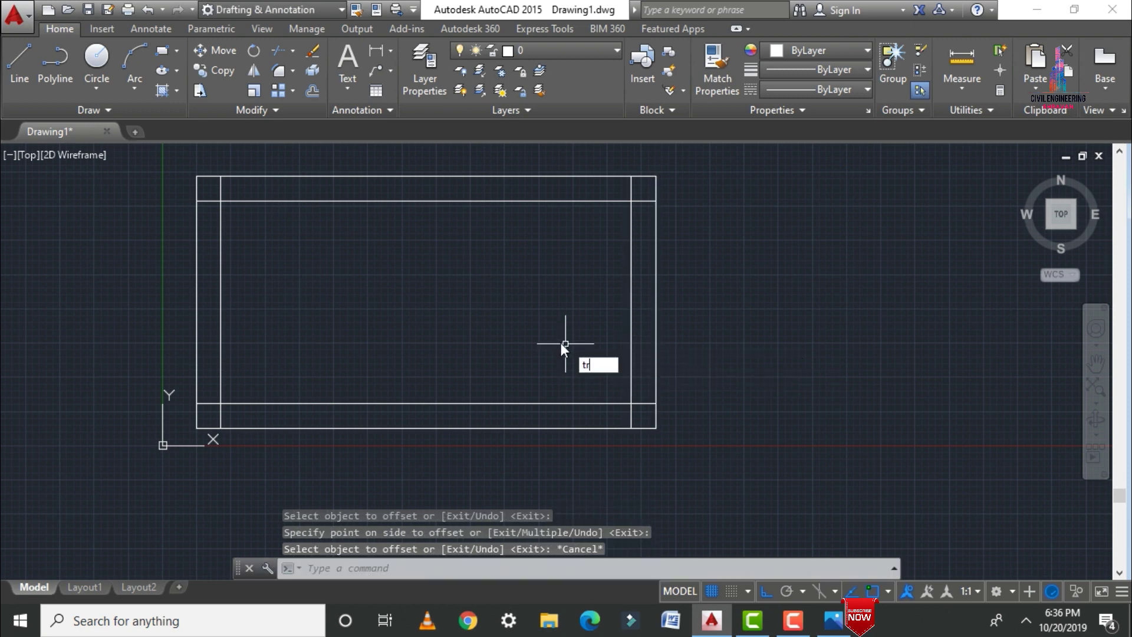
Trim the overlapping line ends at all four inner corners.
text(tr)
key(Return)
key(Return)
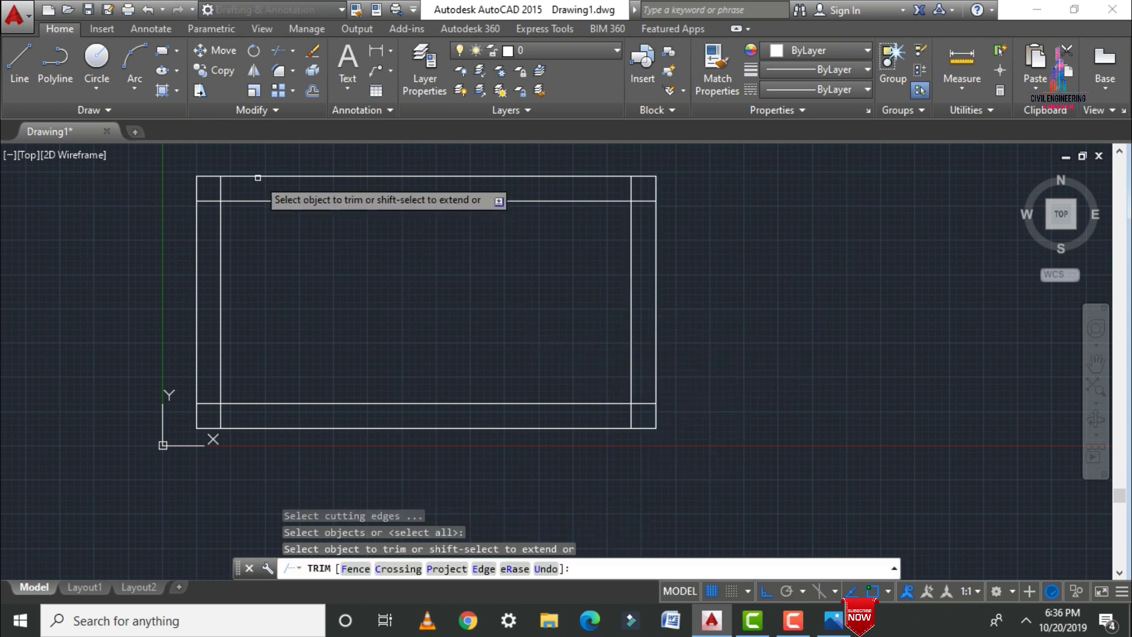
double_click(223, 183)
click(218, 203)
click(222, 409)
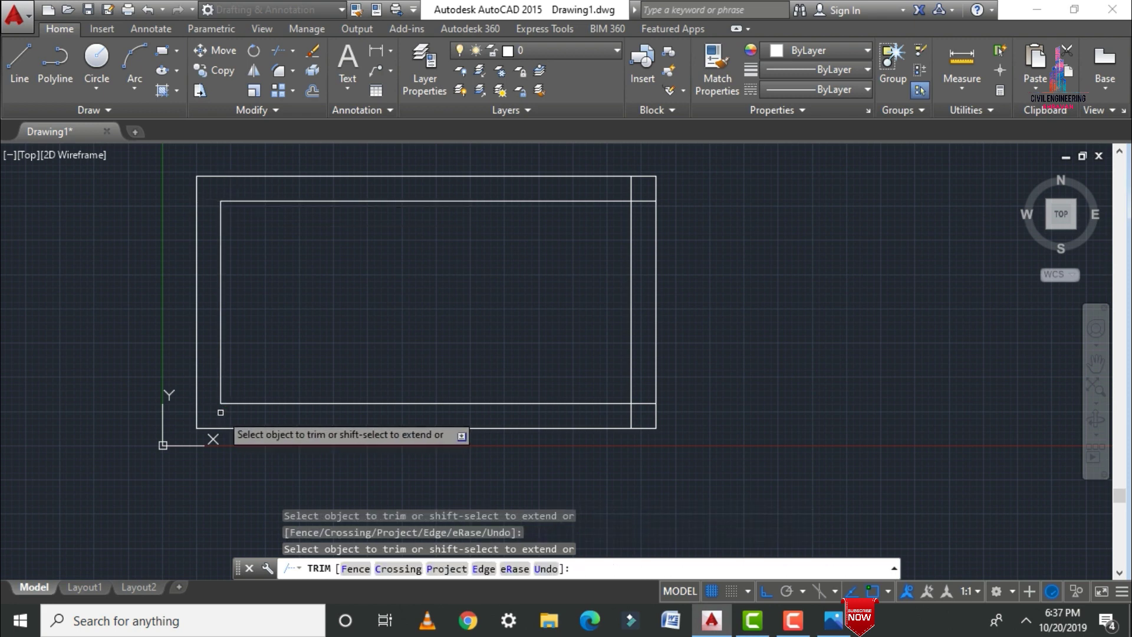
click(643, 201)
click(631, 189)
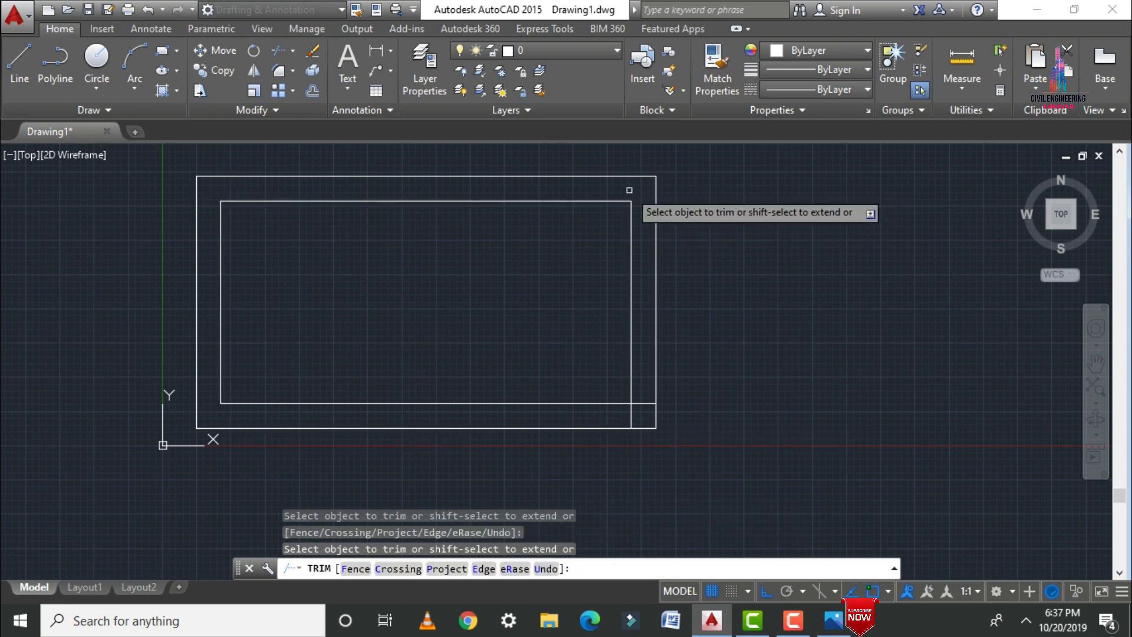
click(644, 403)
click(631, 415)
key(Escape)
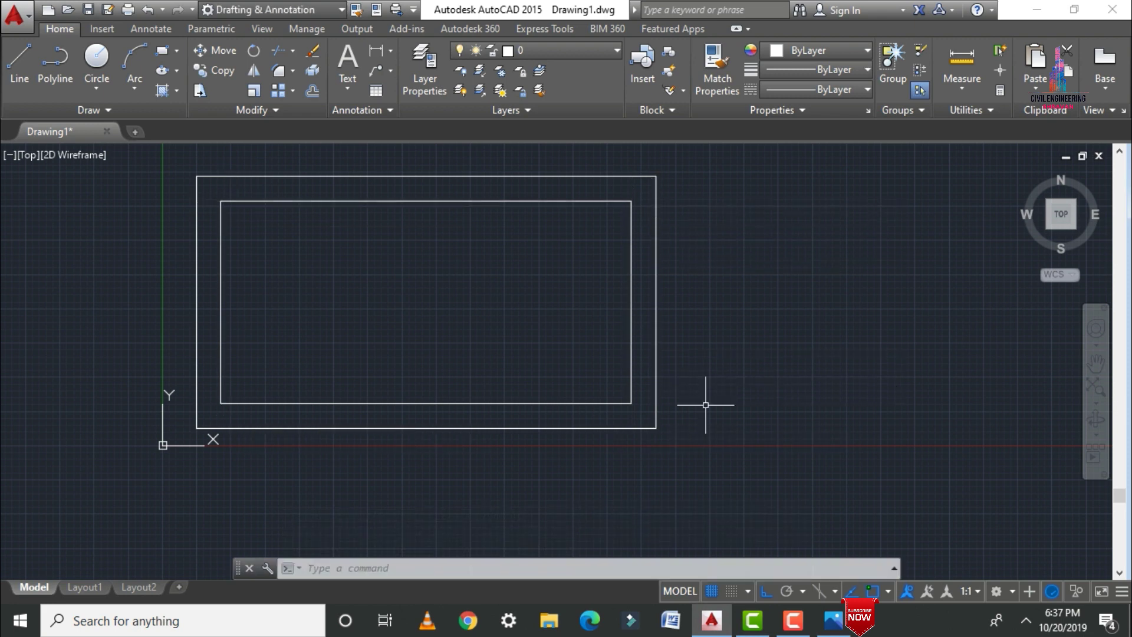
Offset a vertical line 3'0" right of the inner left wall.
text(o)
key(Return)
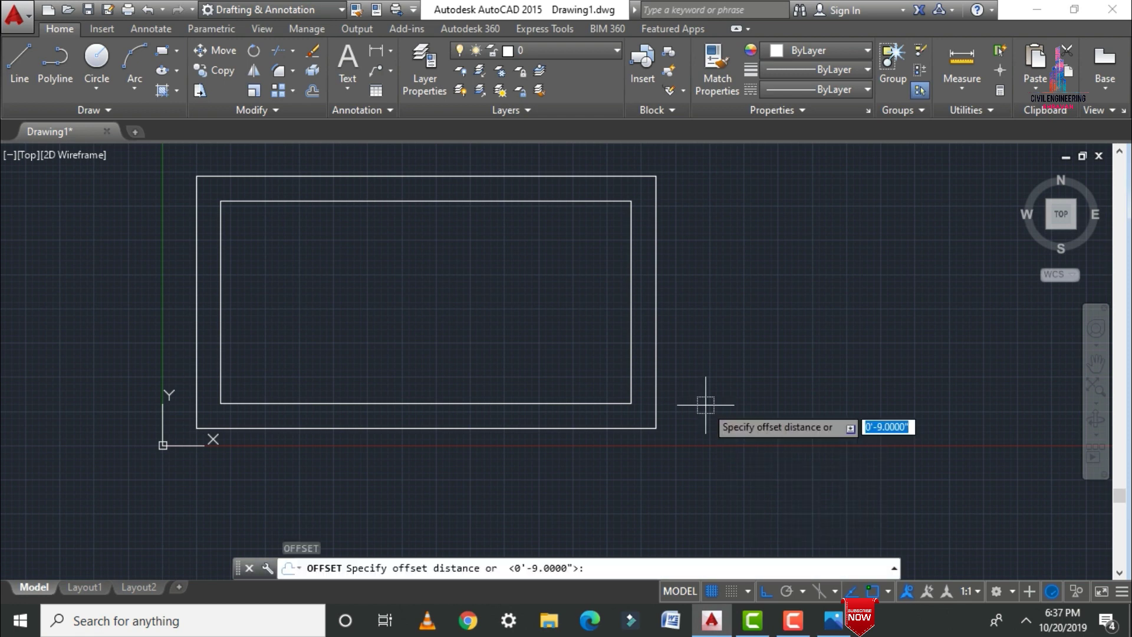
text(3'0)
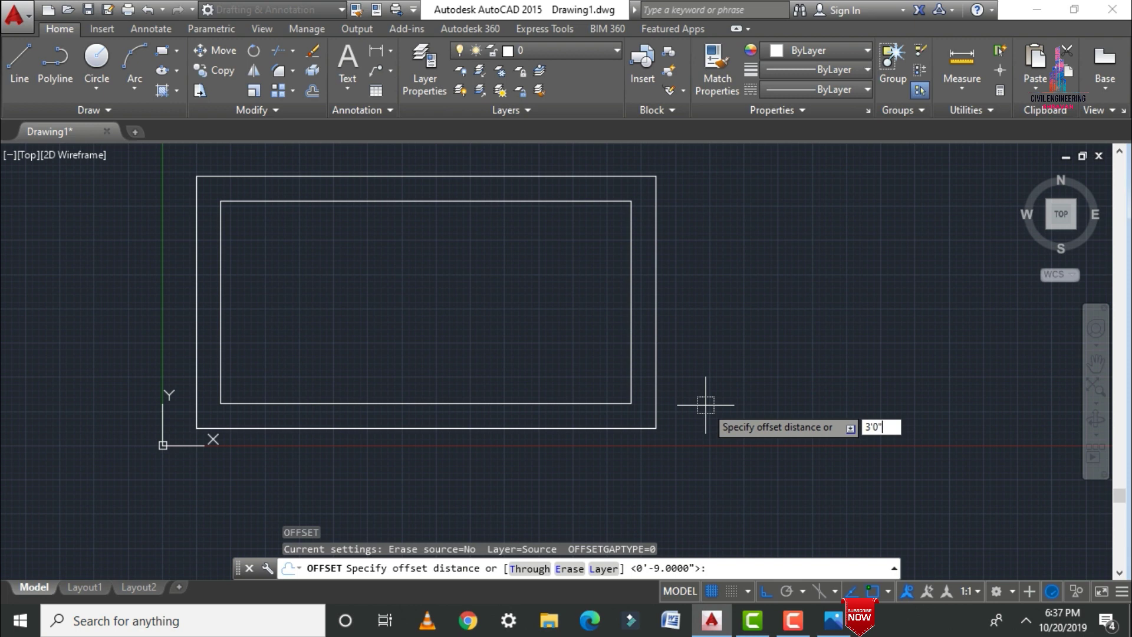
text(")
key(Return)
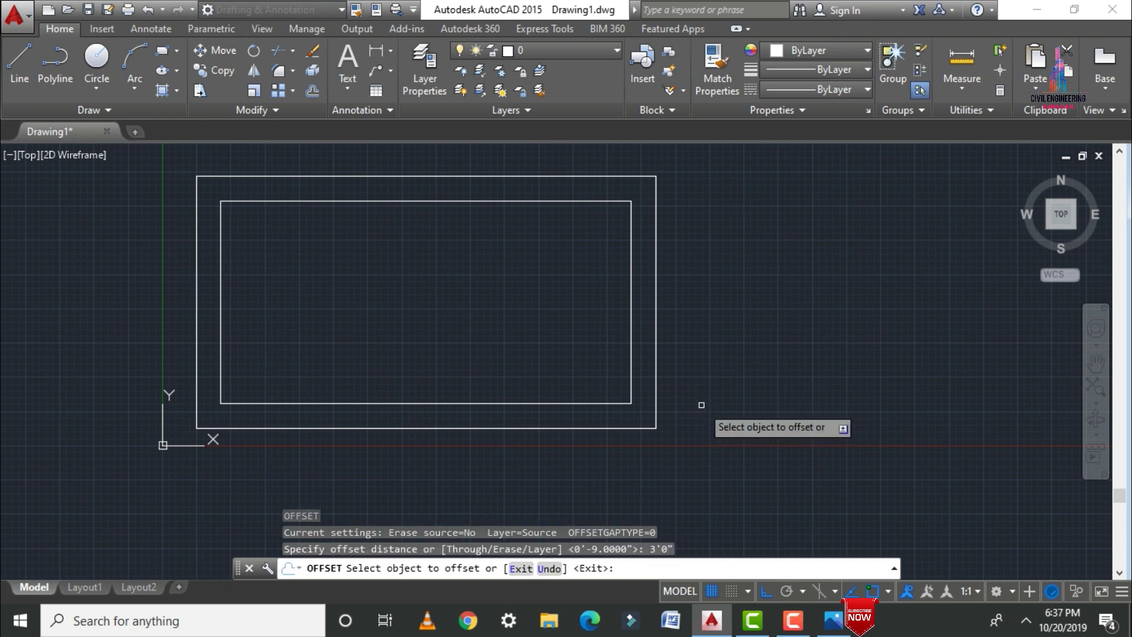
click(426, 287)
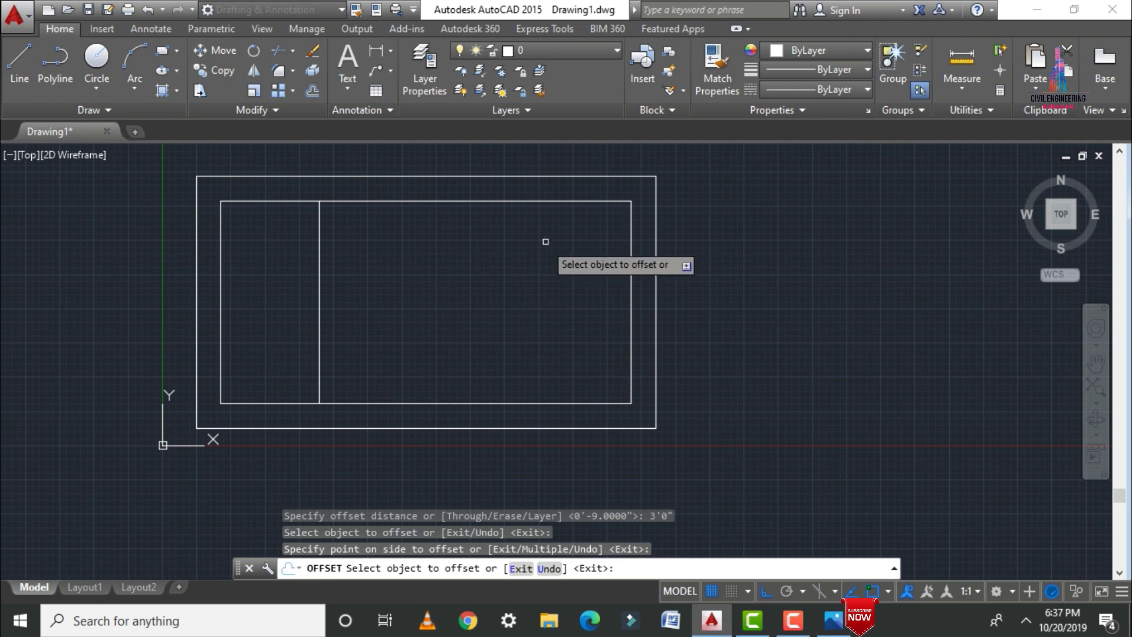
key(Escape)
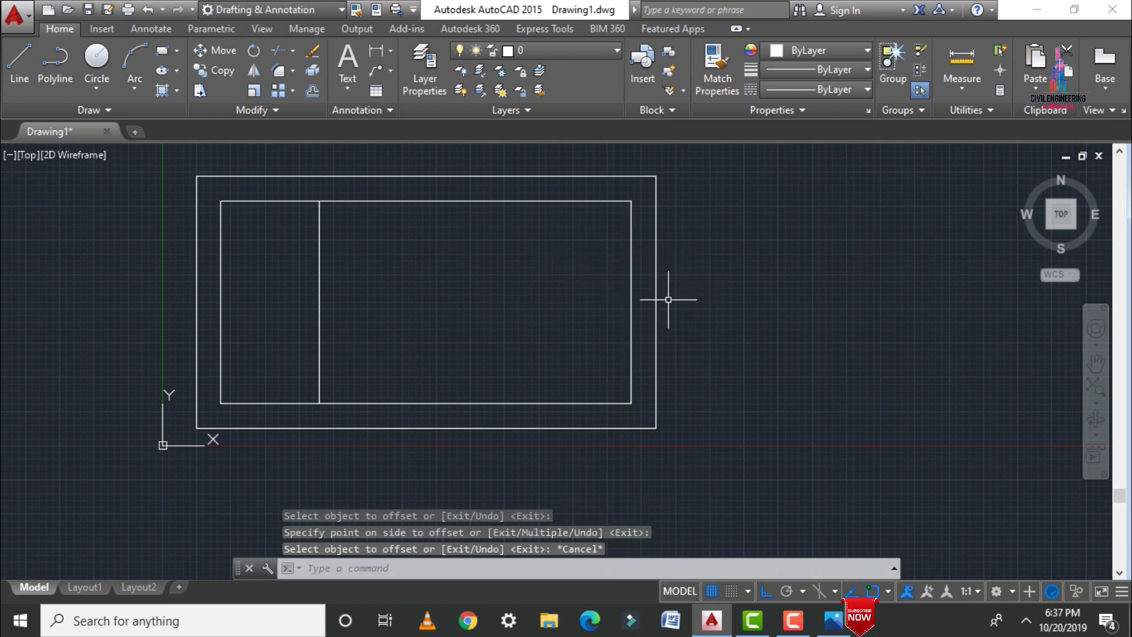
Offset a vertical line 2'0" left of the inner right wall.
text(o)
key(Return)
text(2)
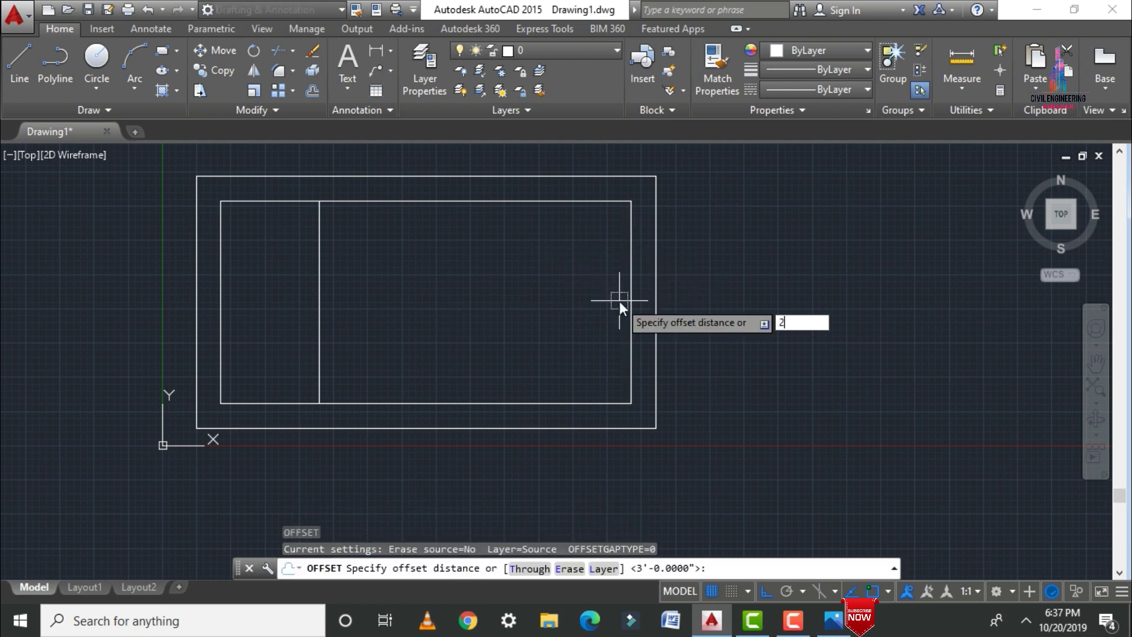
text('0")
key(Return)
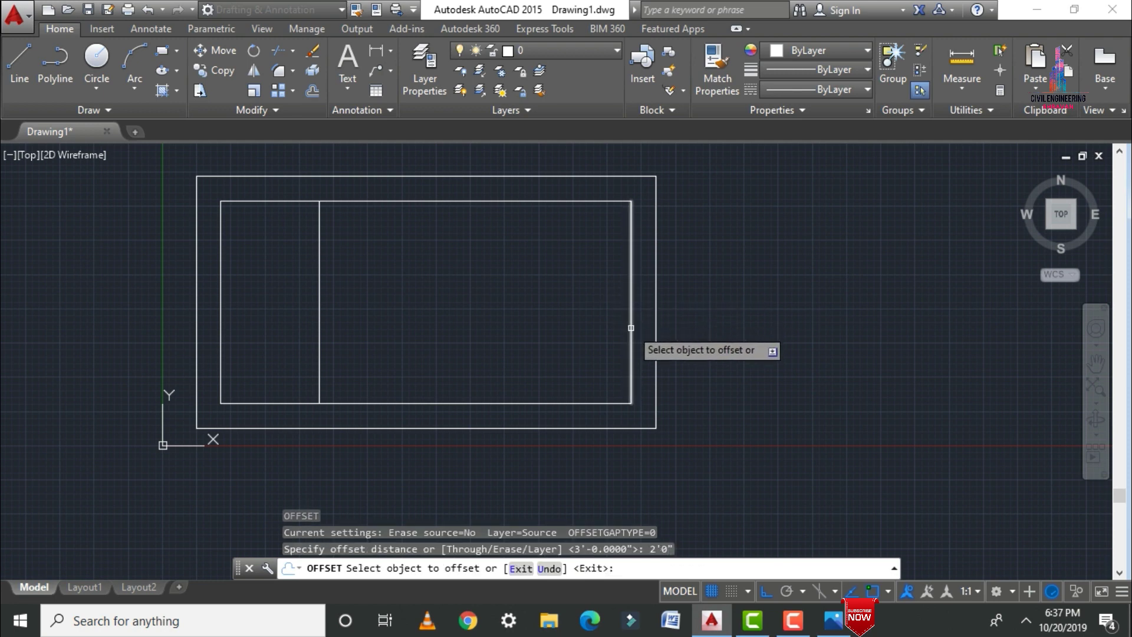
click(625, 325)
click(521, 324)
key(Escape)
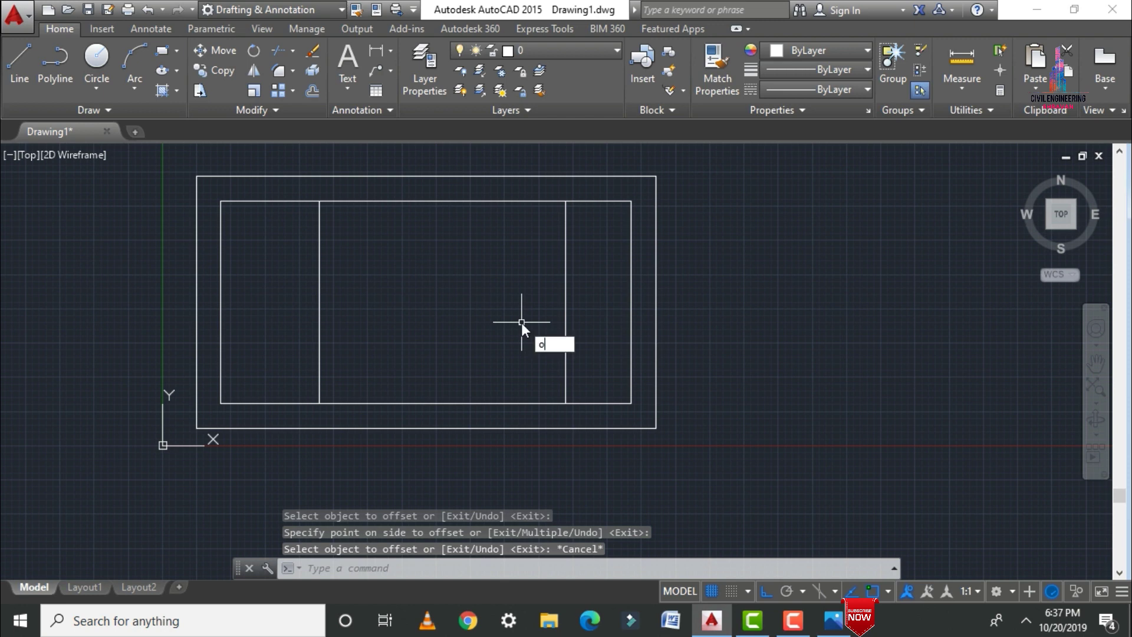
Offset the inner top wall 3'0" down and add a parallel line just above it.
key(Return)
text(3'0)
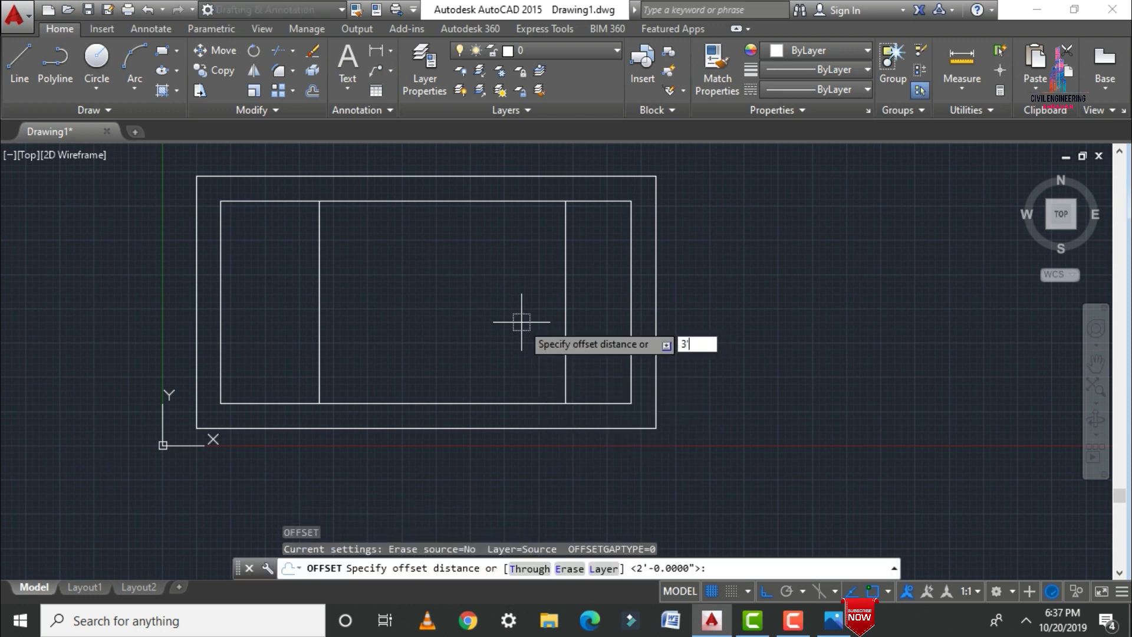
key(Return)
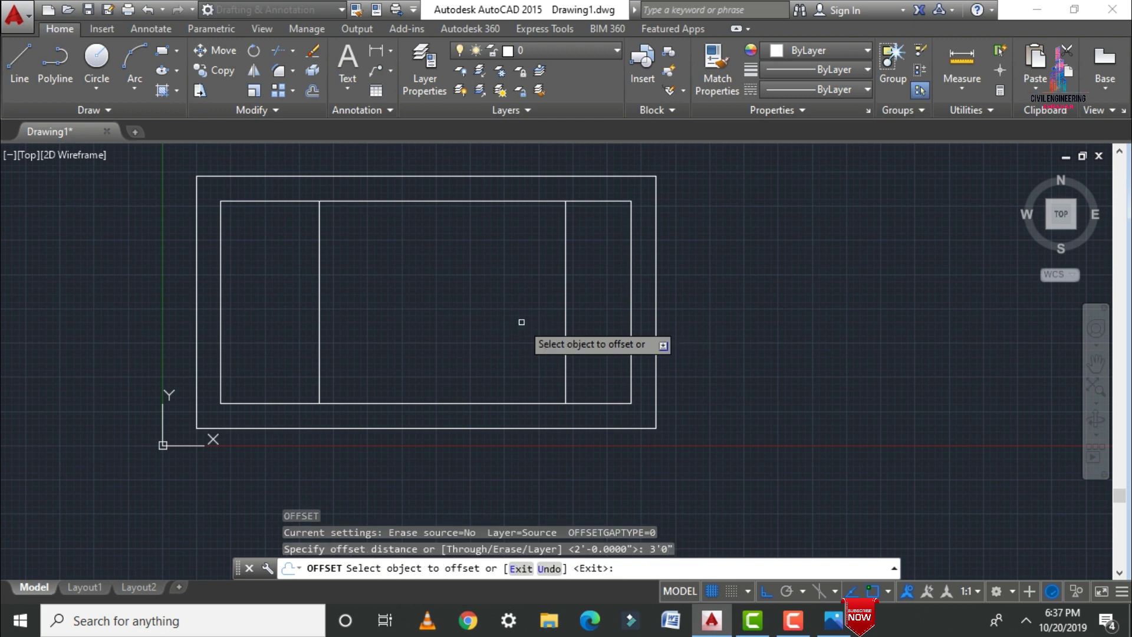
click(458, 202)
click(451, 360)
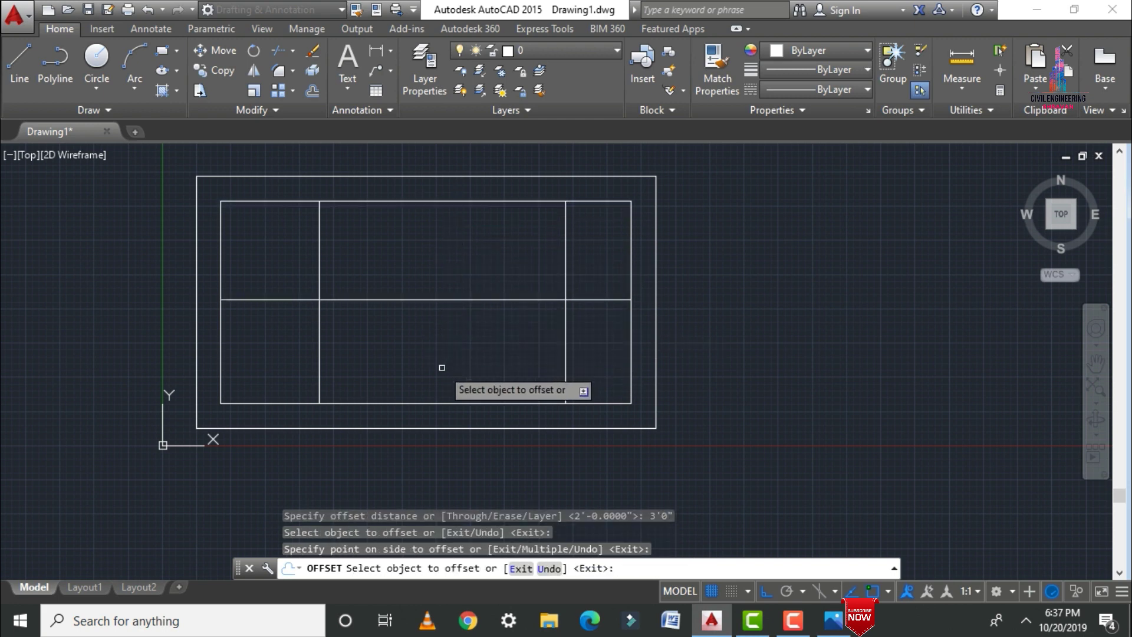
click(428, 404)
click(427, 289)
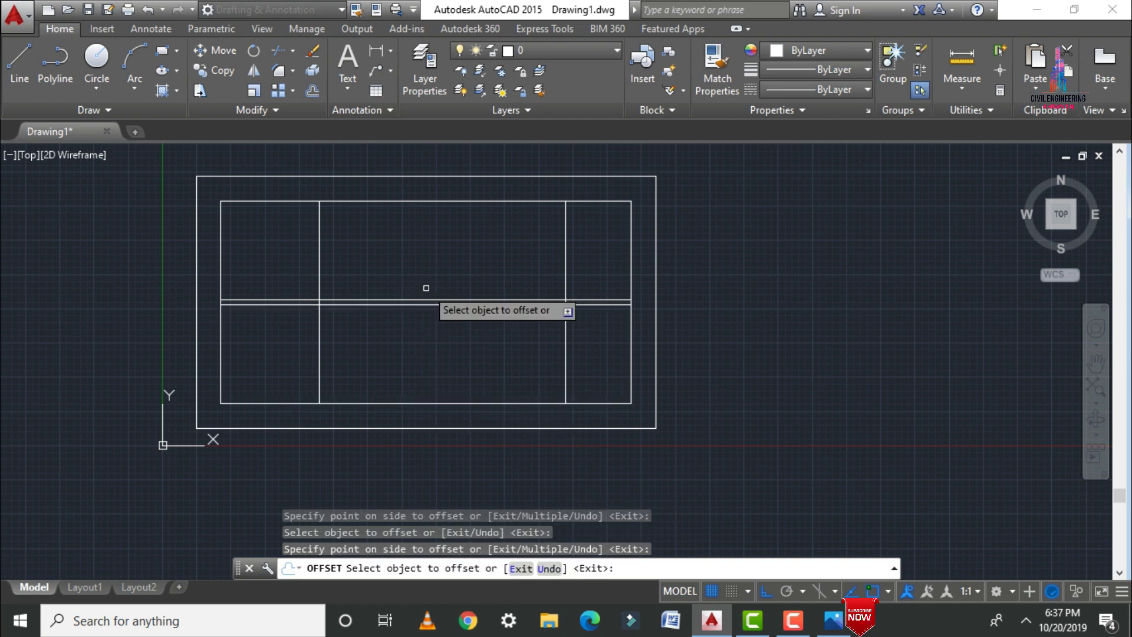
key(Escape)
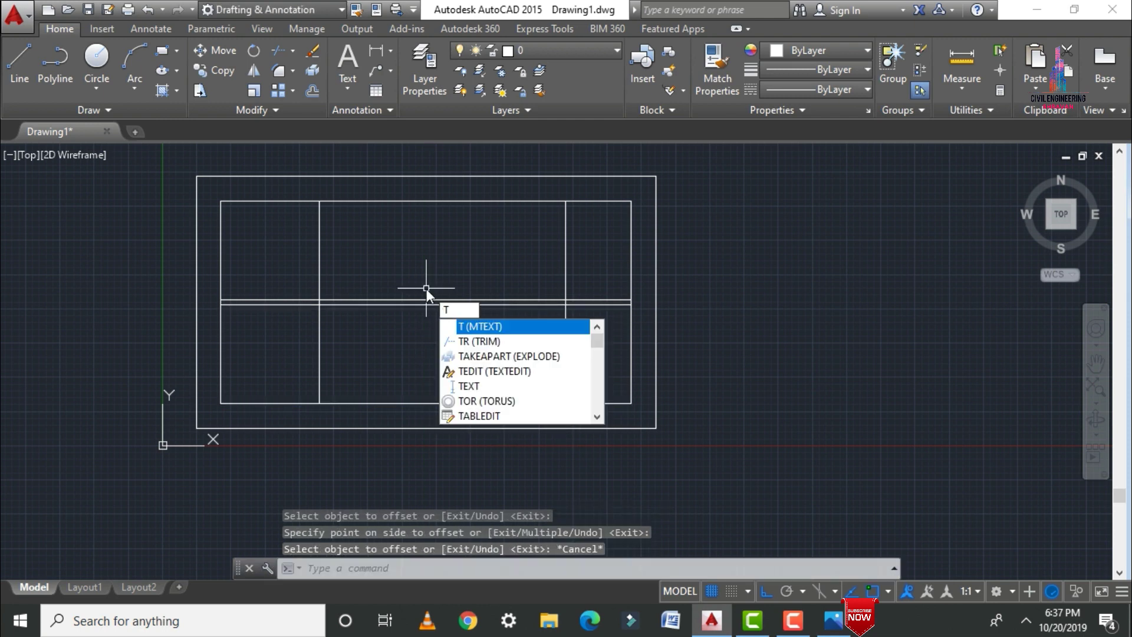
Trim the double line's left and right ends beyond the two vertical divider lines.
text(r)
key(Return)
key(Return)
click(266, 288)
click(263, 260)
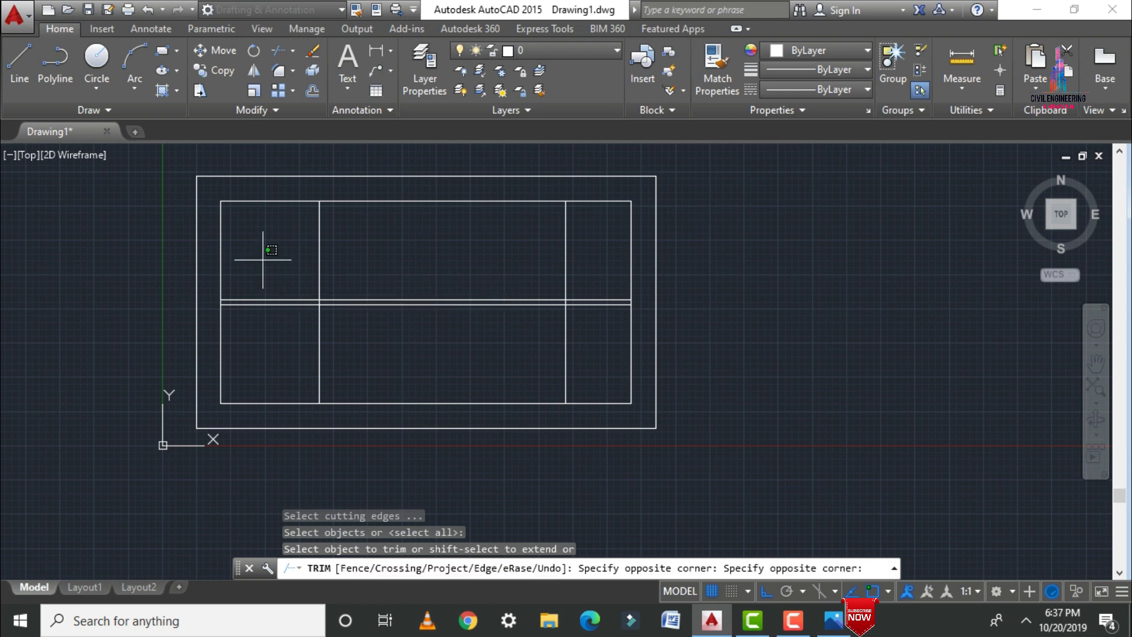
click(268, 348)
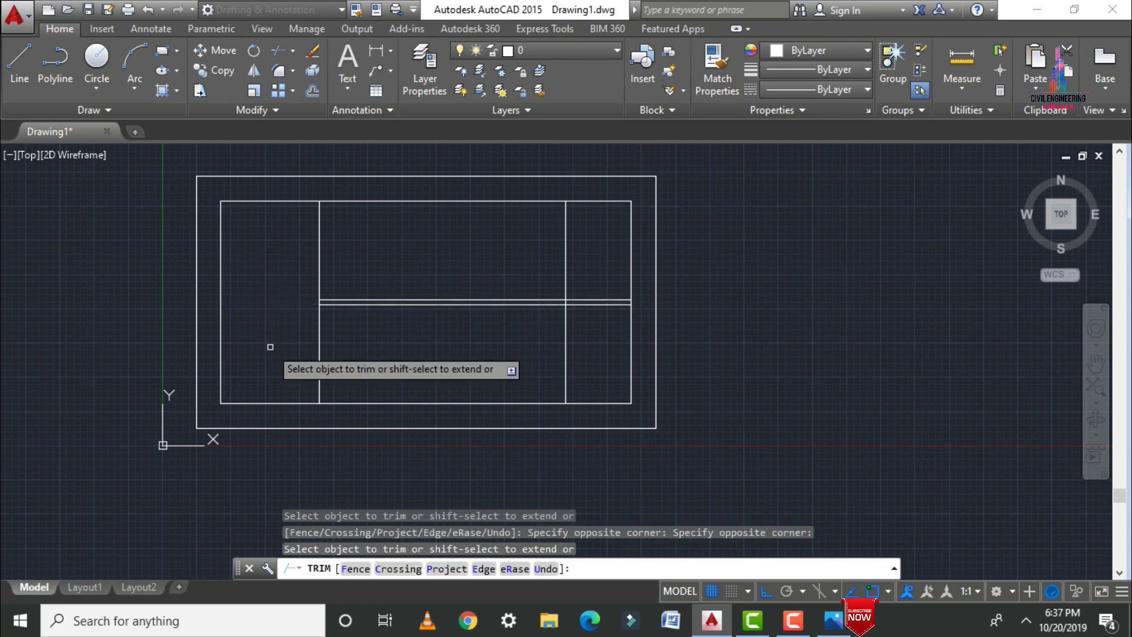
click(583, 253)
click(587, 354)
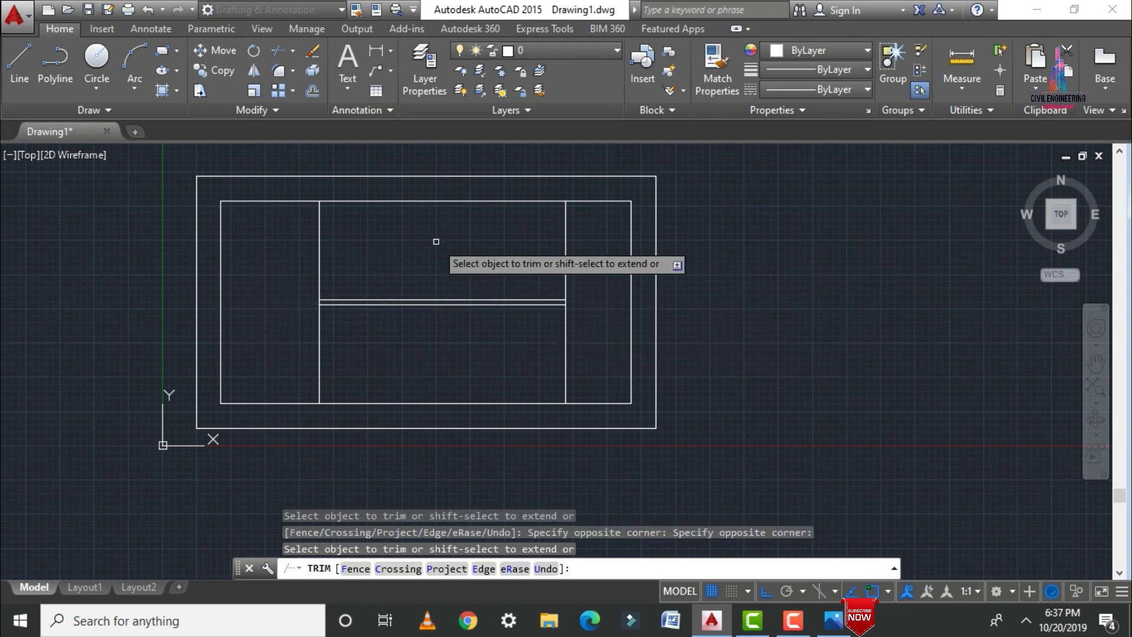
key(Escape)
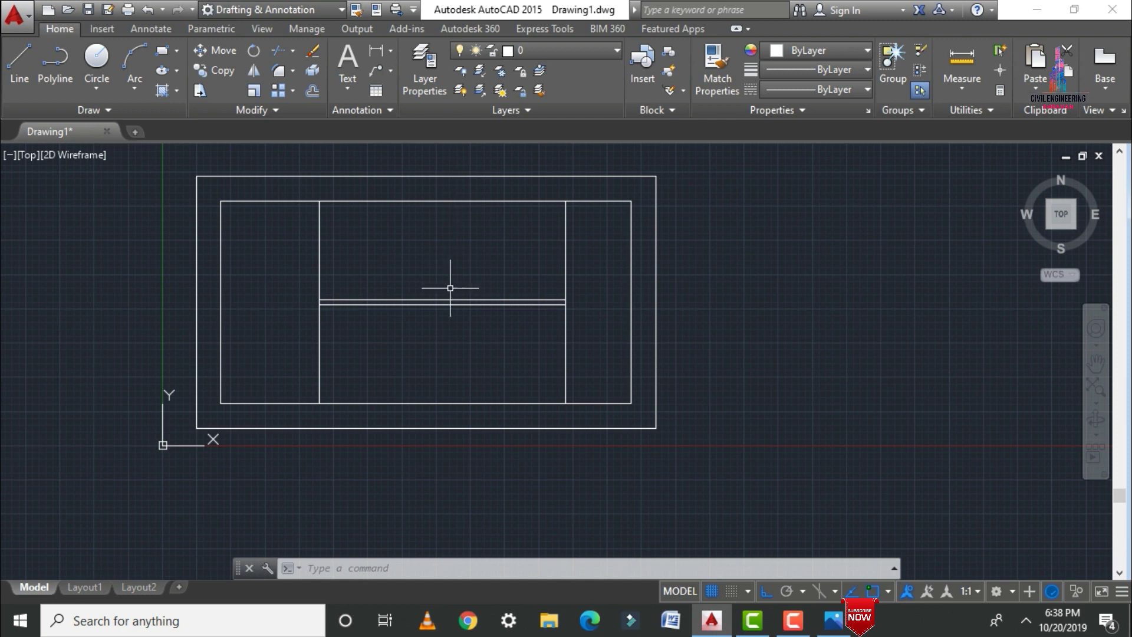
Offset vertical tread lines 9" apart leftward from the right inner vertical across both flights.
text(o)
key(Return)
text(9")
key(Return)
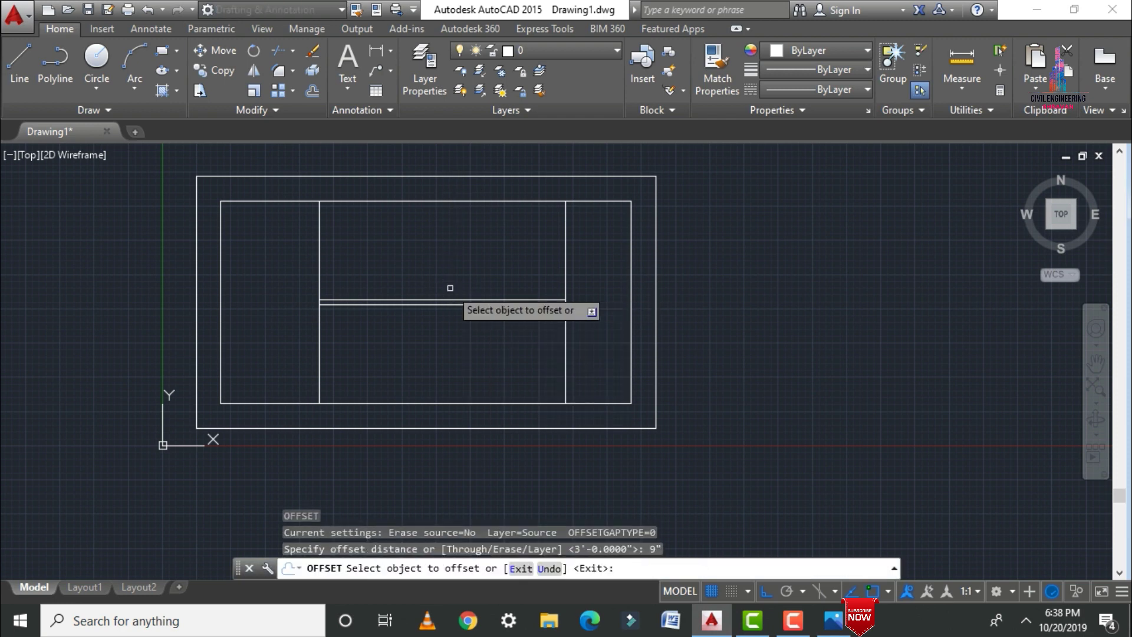
click(565, 264)
click(484, 259)
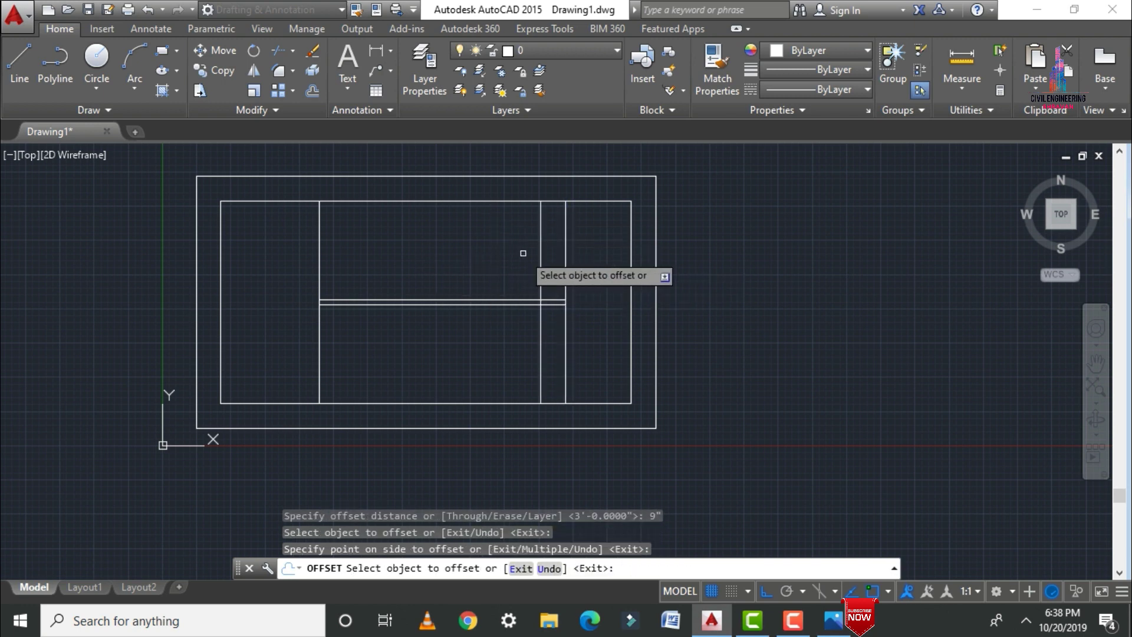
click(541, 236)
click(519, 230)
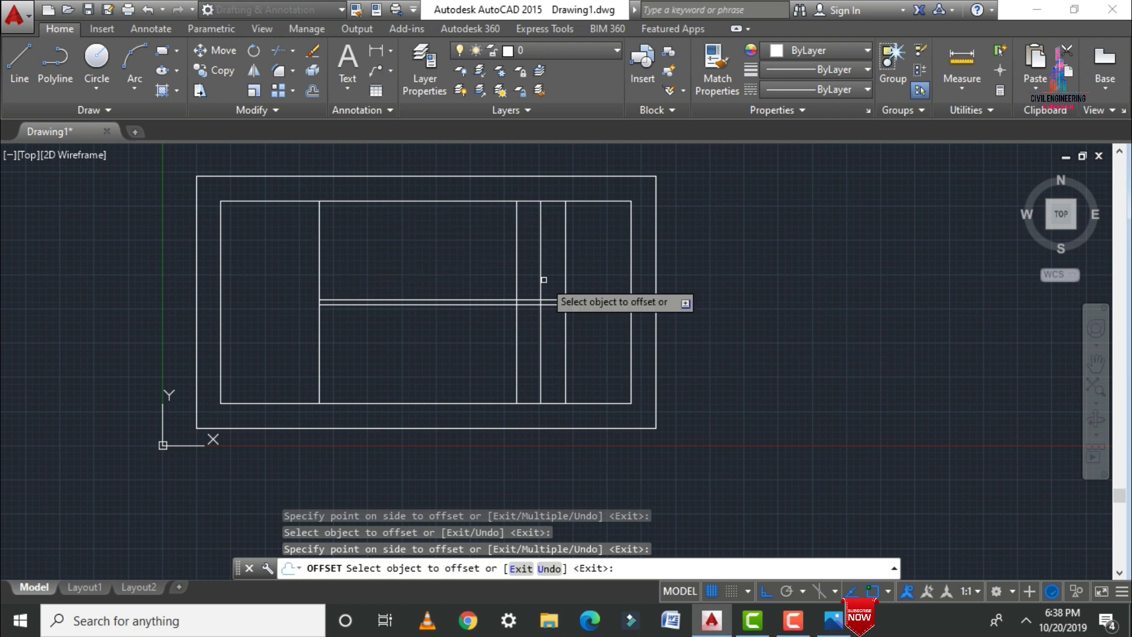
click(516, 267)
click(504, 266)
click(492, 267)
click(478, 267)
click(467, 267)
click(454, 266)
click(443, 266)
click(430, 267)
click(356, 267)
key(Escape)
Trim the tread pieces crossing the middle double-line strip, then view the SC.JPG reference image.
scroll(354, 316, up, 5)
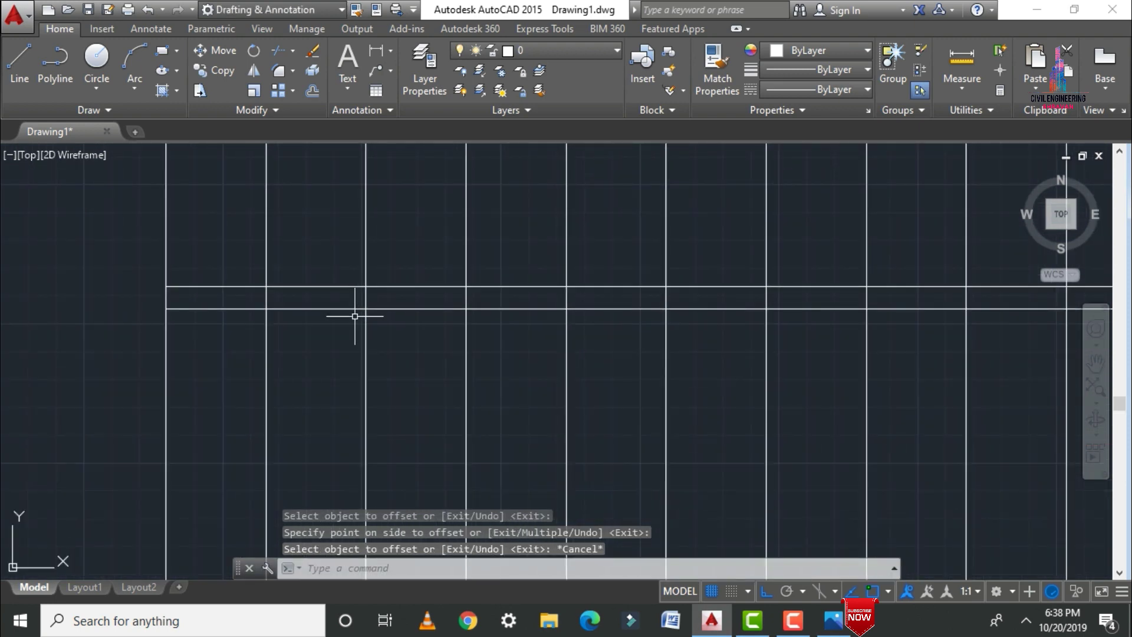
text(tr)
key(Return)
key(Return)
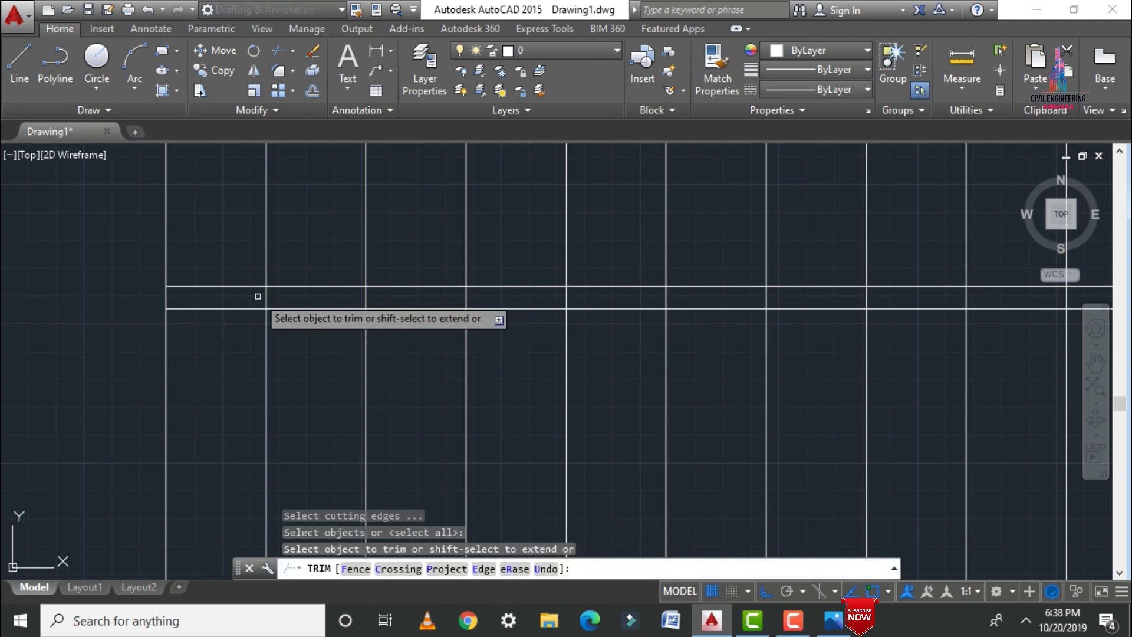
click(256, 297)
click(991, 299)
scroll(392, 353, down, 4)
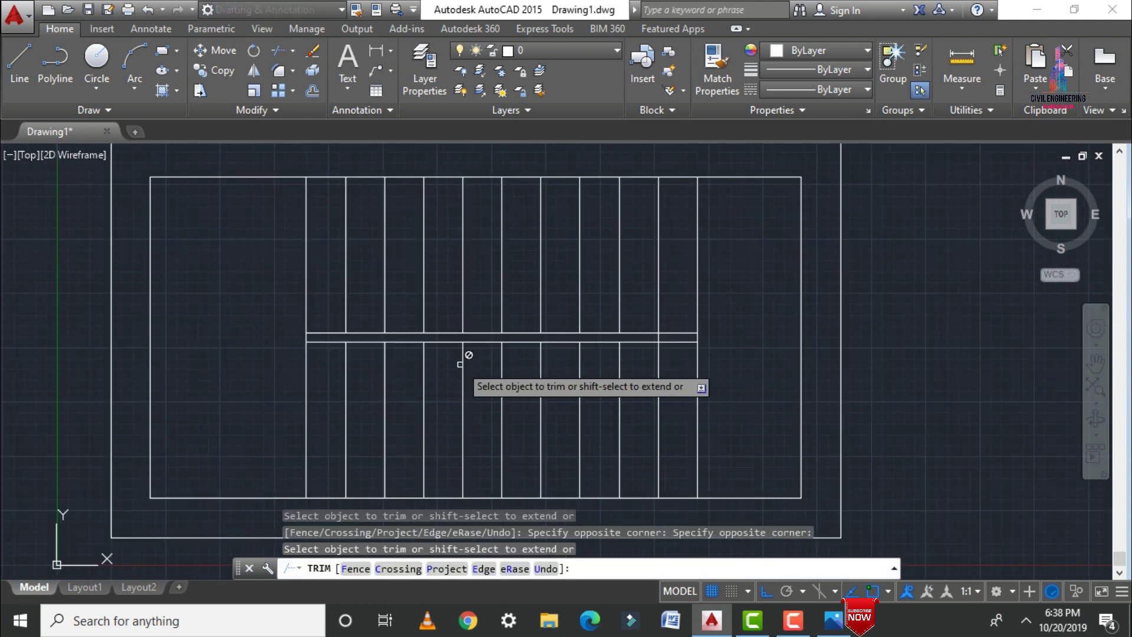
scroll(690, 343, up, 2)
scroll(1034, 343, up, 3)
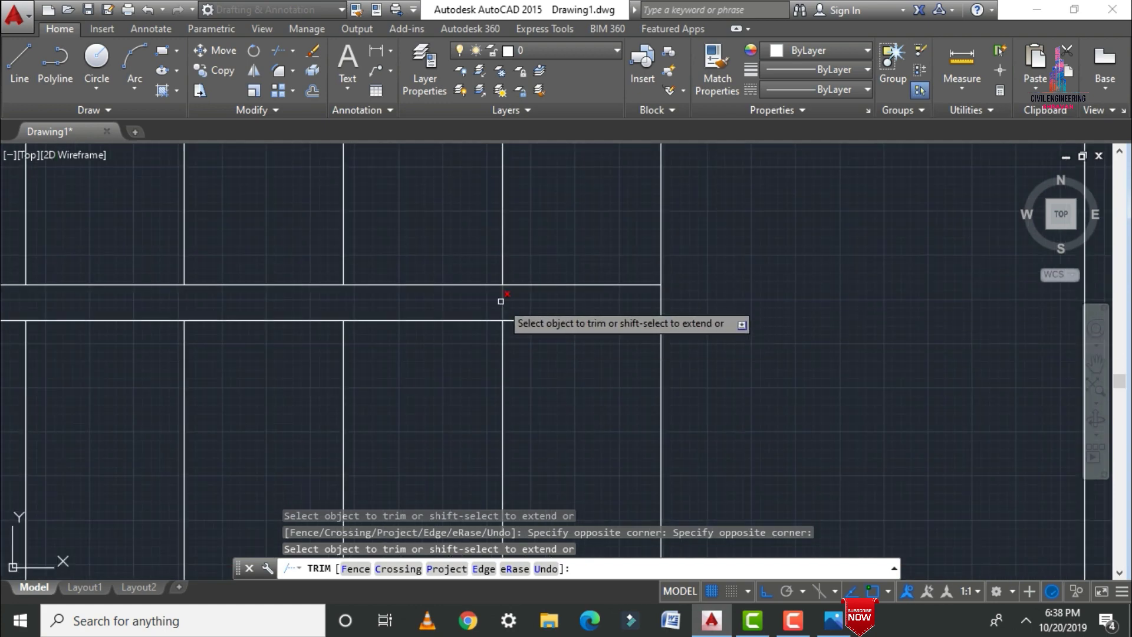
scroll(547, 441, down, 5)
key(Escape)
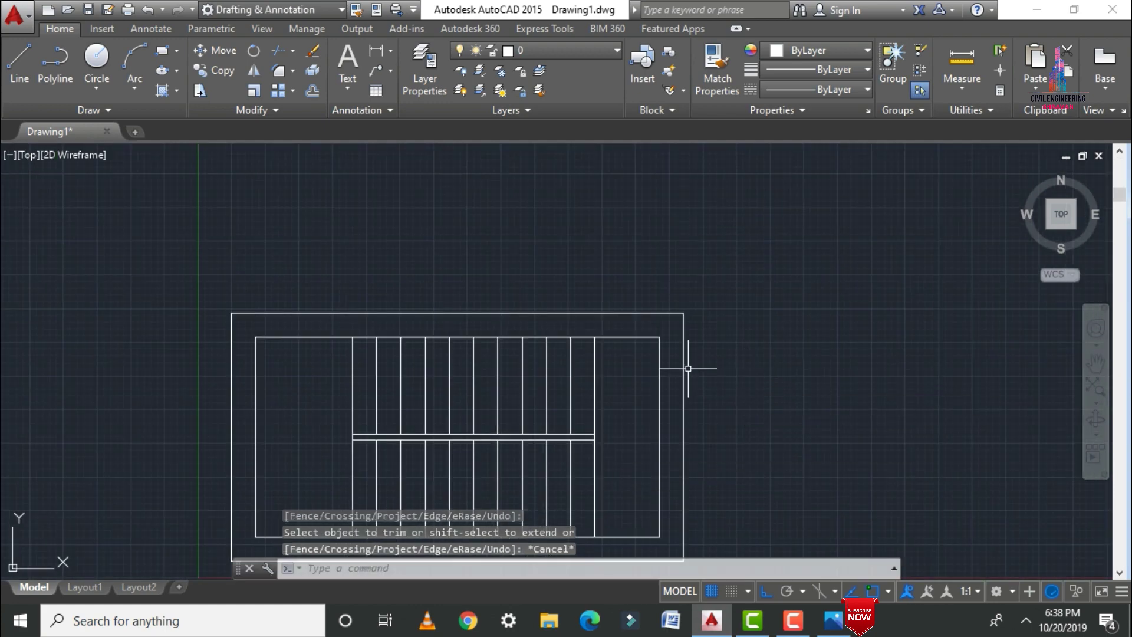
scroll(613, 425, down, 2)
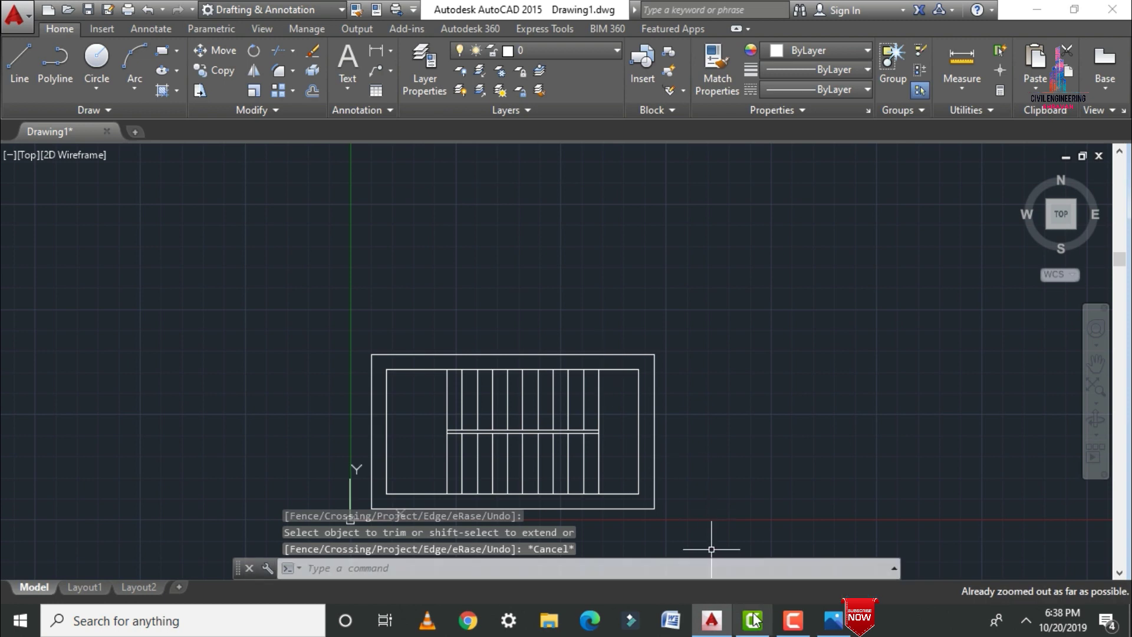
click(833, 621)
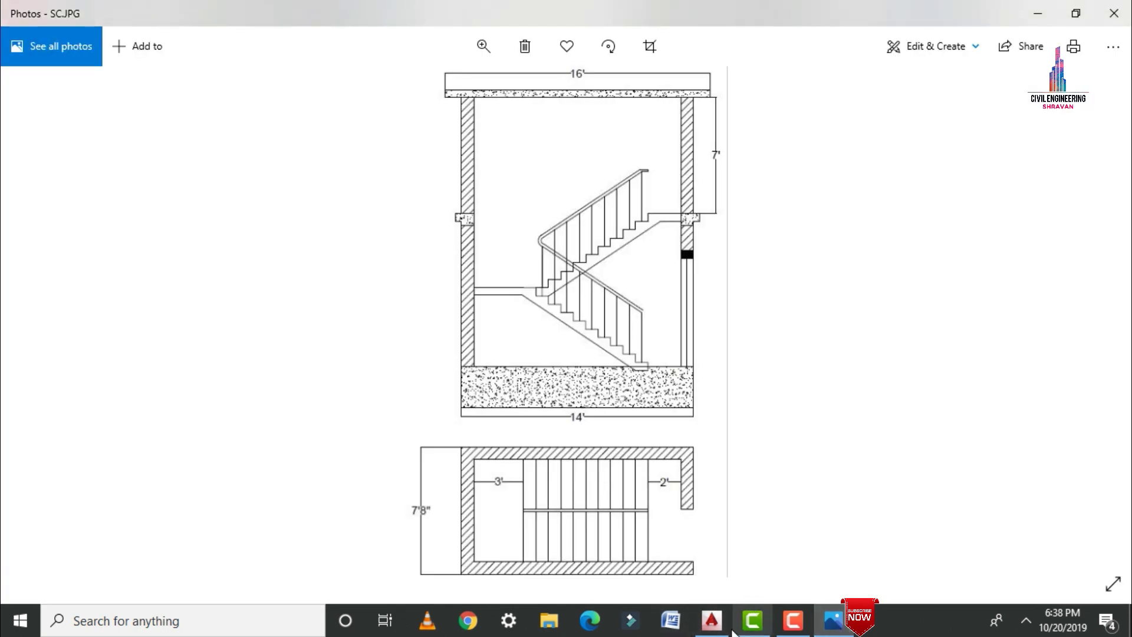
Back in the drawing, draw a horizontal helper line from the middle line's end and trim its unwanted pieces.
click(712, 620)
scroll(619, 445, up, 5)
text(l)
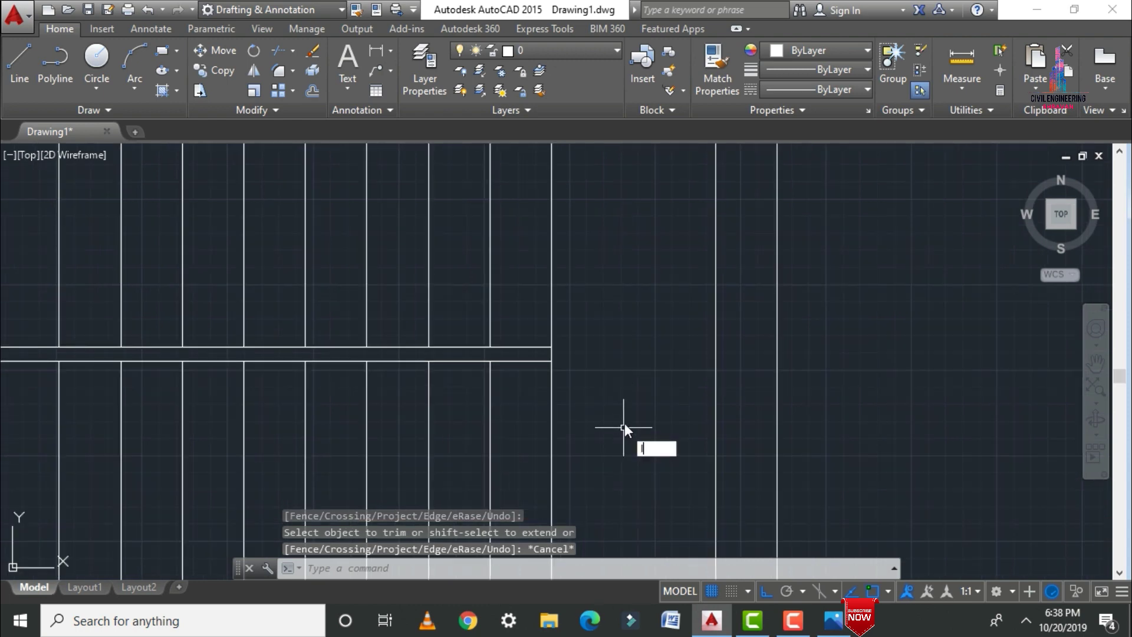
key(Return)
click(551, 348)
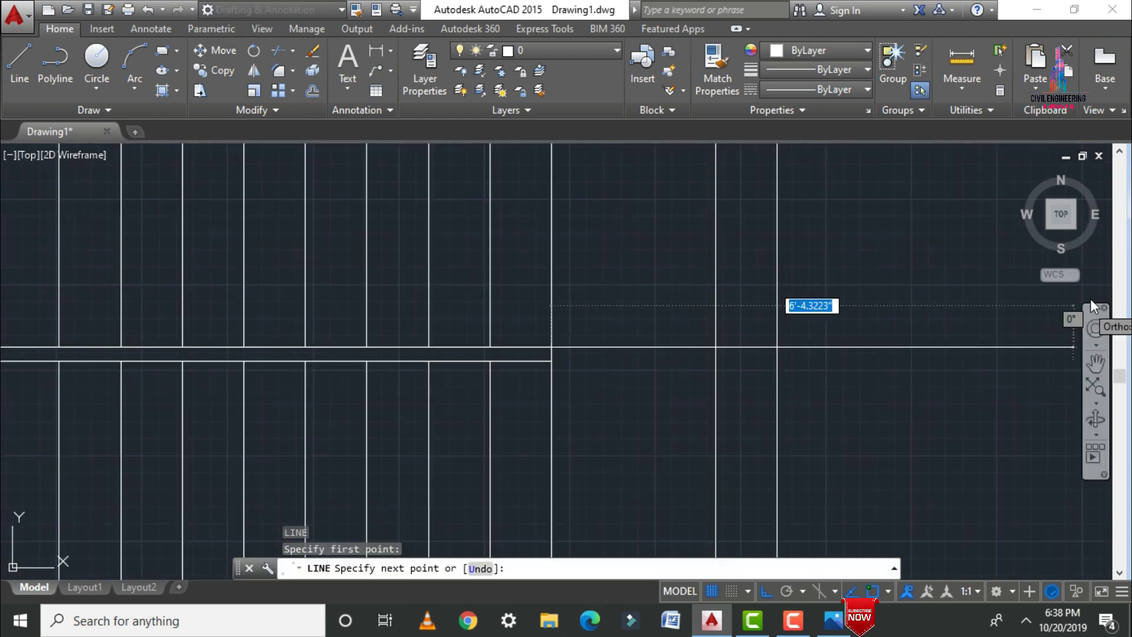
click(844, 340)
key(Escape)
text(tr)
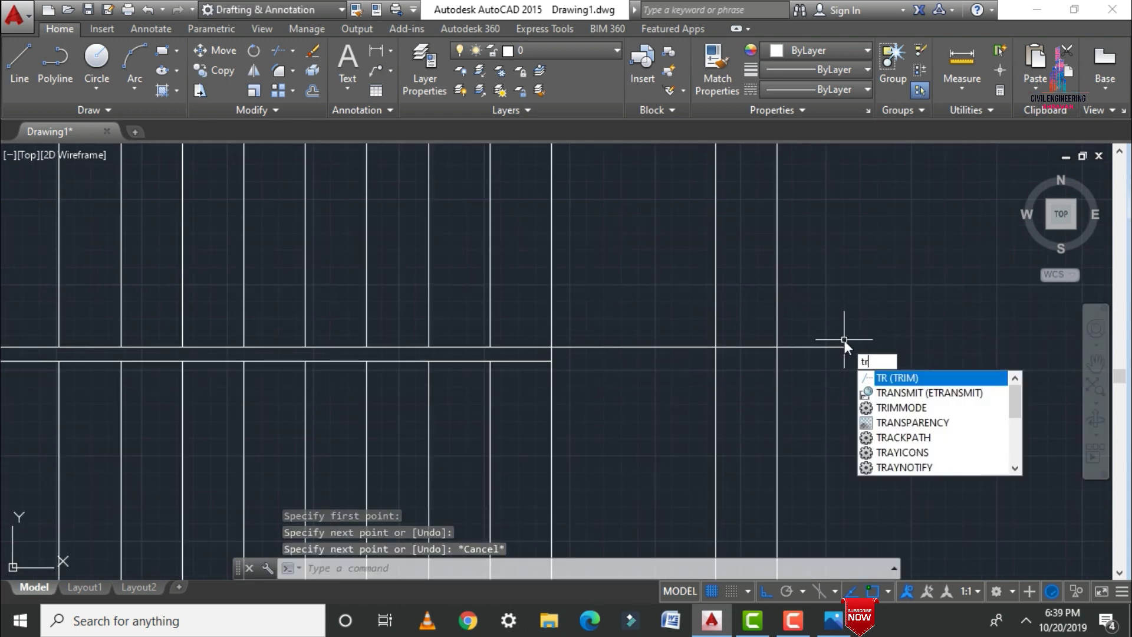
key(Return)
key(Return)
click(812, 348)
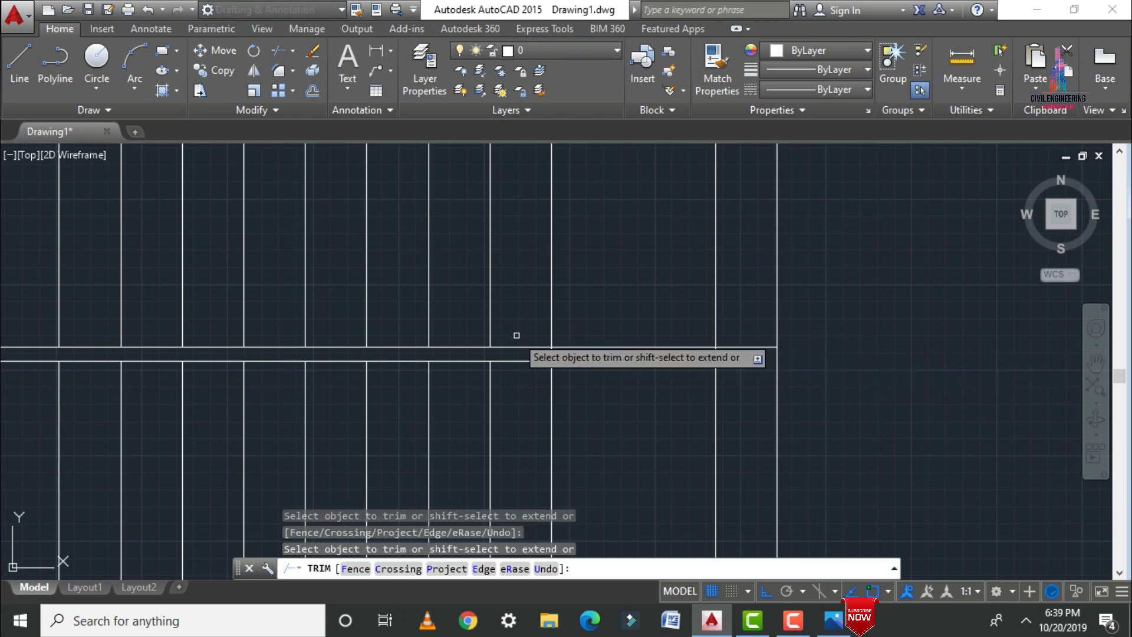
click(596, 345)
scroll(597, 344, down, 5)
scroll(663, 280, up, 4)
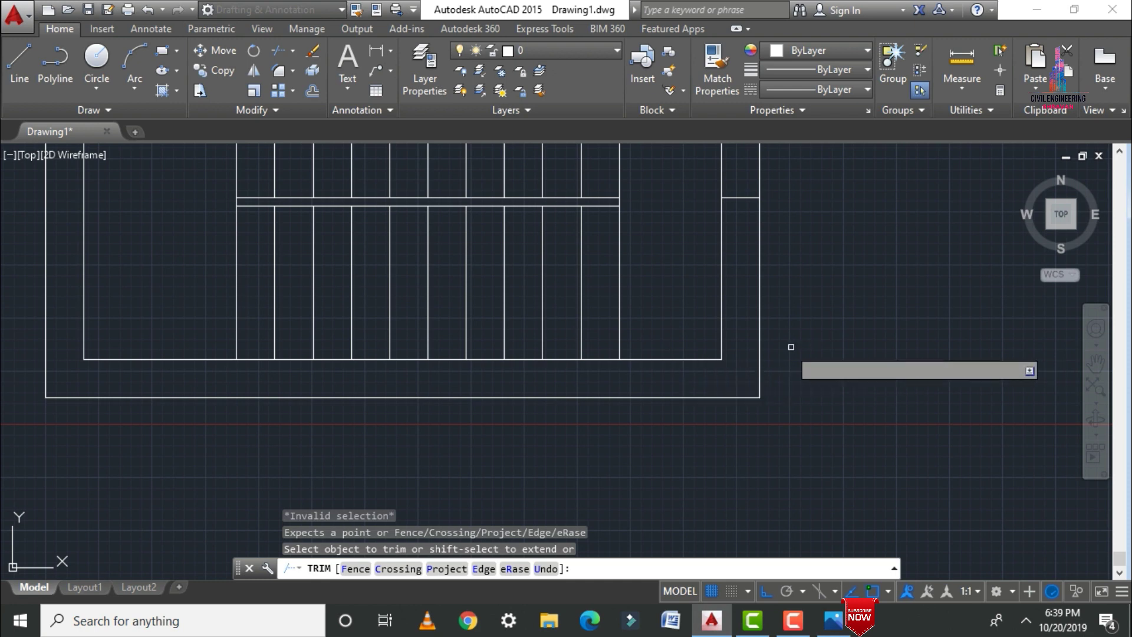
key(Escape)
Draw a line from the stair's bottom-right corner and trim the right wall segment to open it.
text(l)
key(Return)
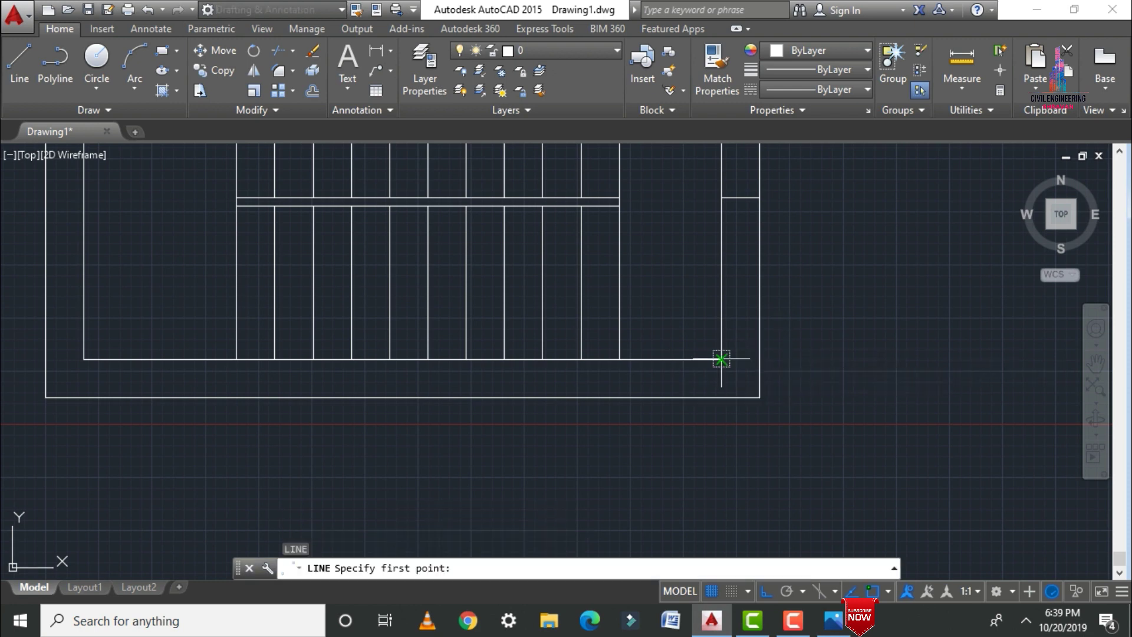
click(722, 358)
click(944, 333)
key(Escape)
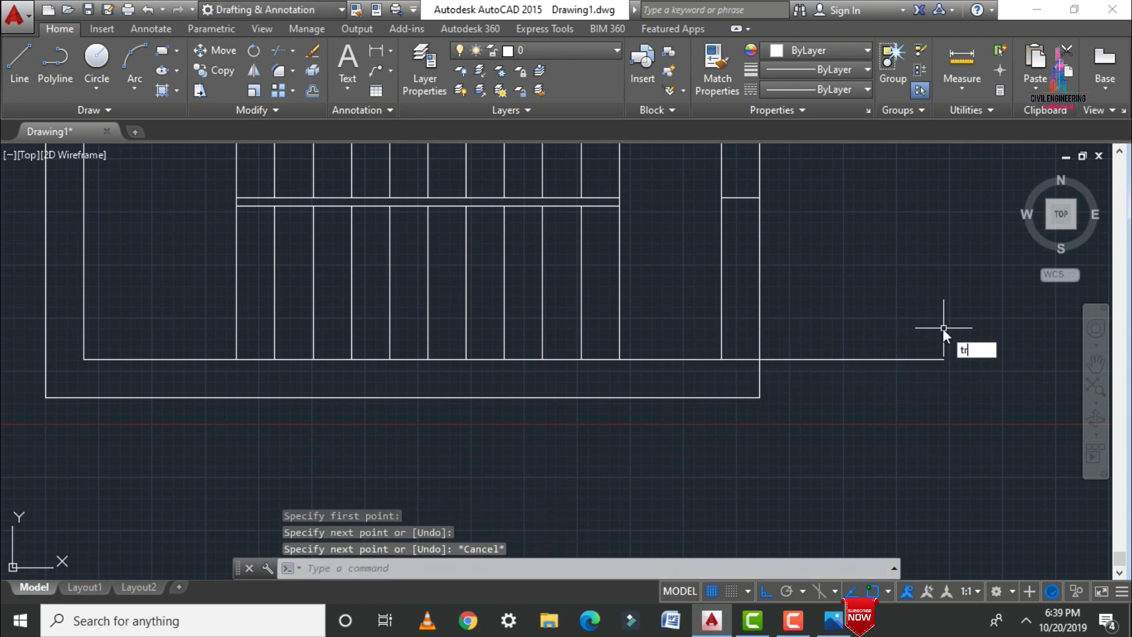
text(tr)
key(Return)
key(Return)
click(825, 358)
click(707, 298)
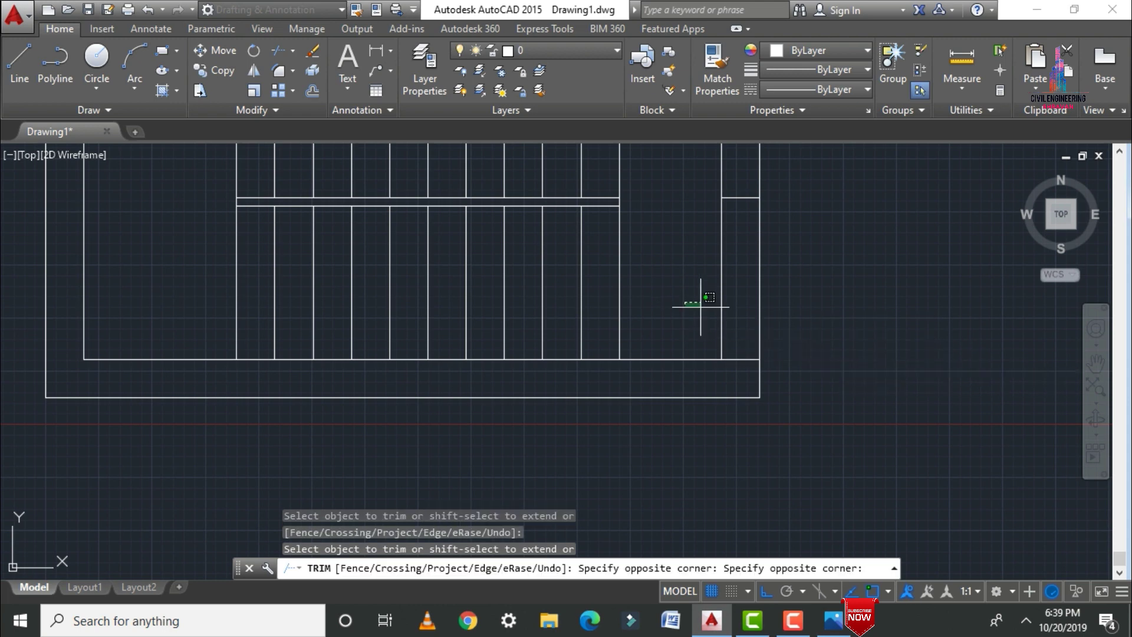
click(884, 340)
scroll(759, 480, down, 8)
key(Escape)
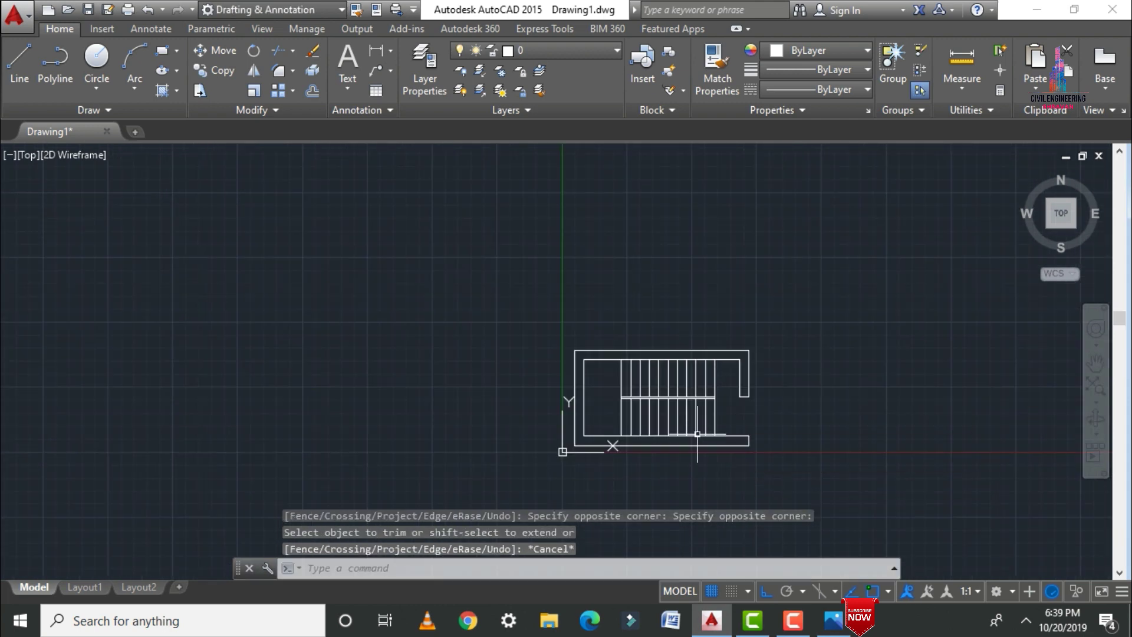
scroll(697, 434, up, 6)
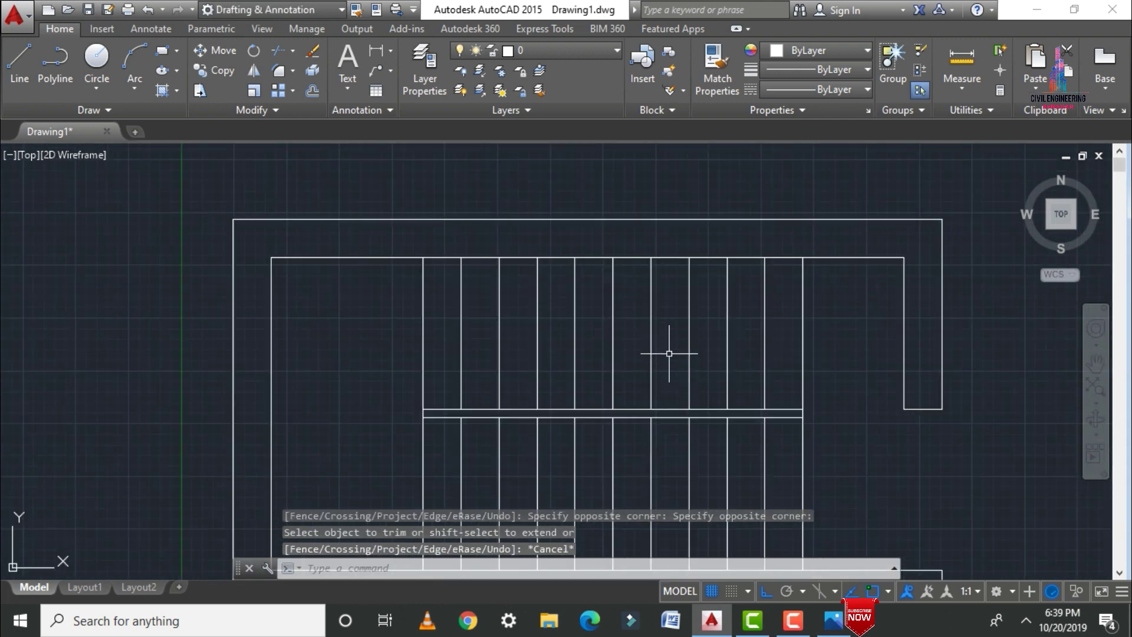
scroll(663, 330, down, 2)
scroll(670, 413, down, 2)
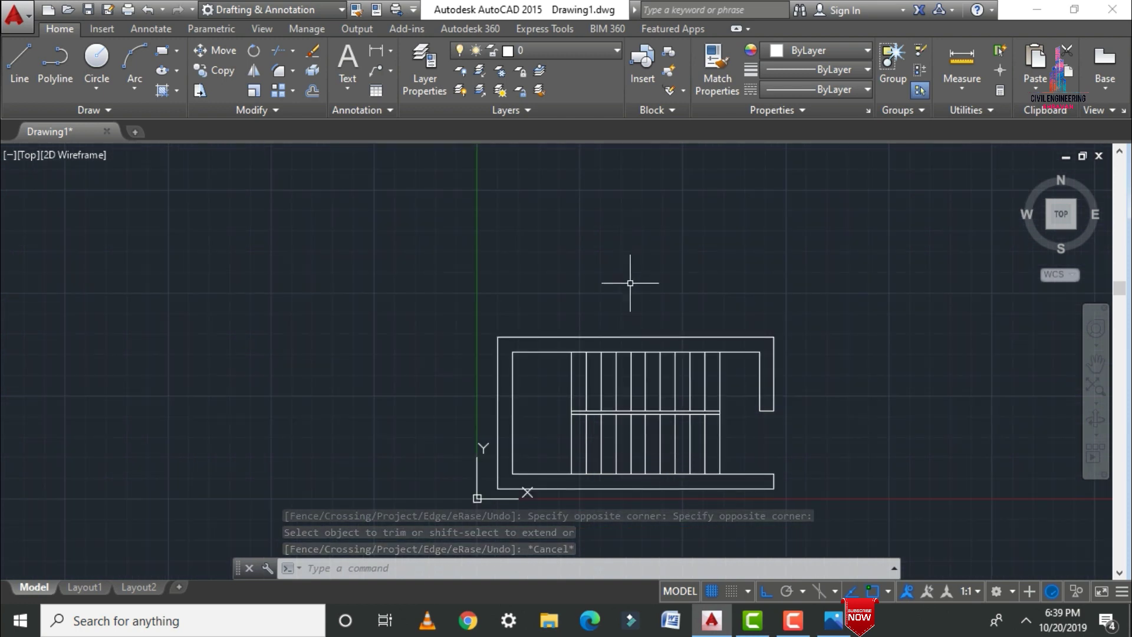
scroll(607, 263, down, 2)
scroll(580, 383, down, 2)
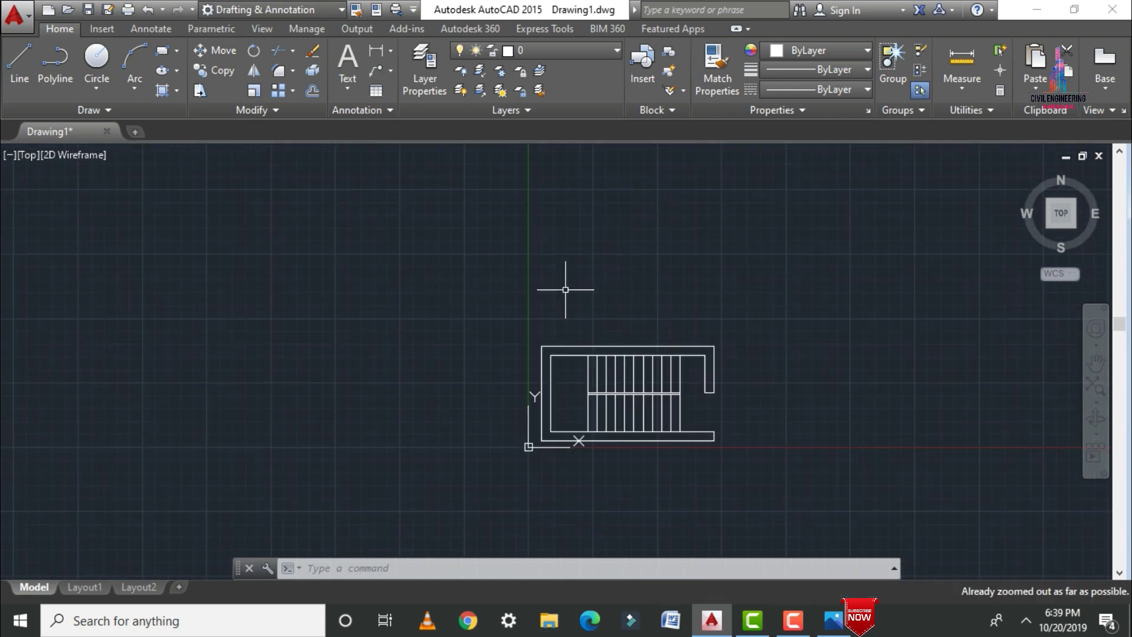
scroll(531, 476, down, 1)
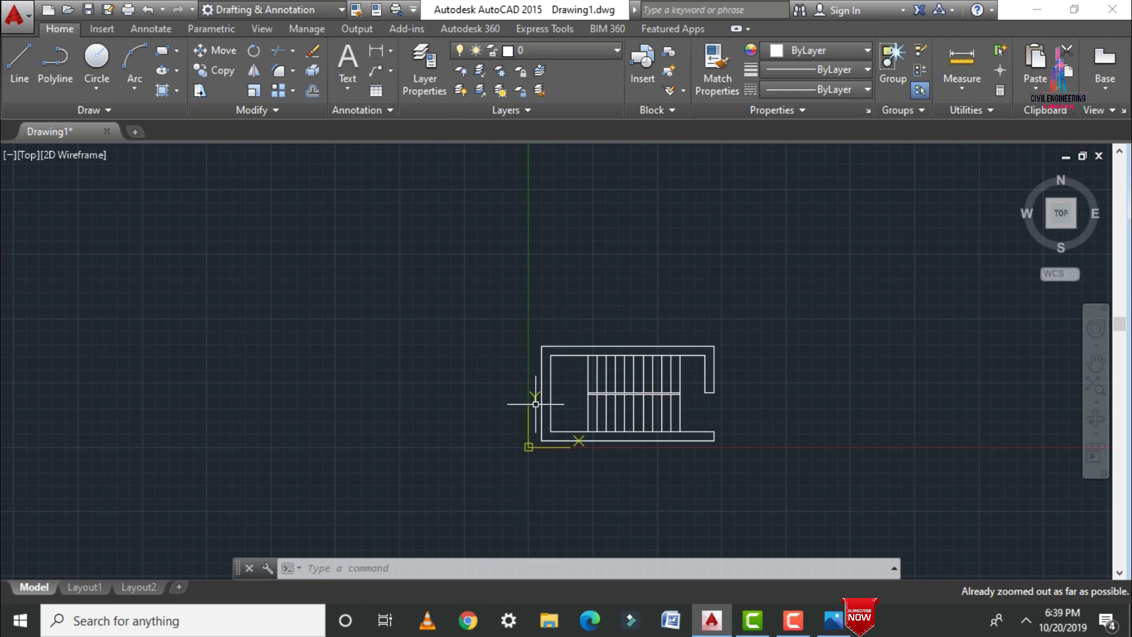
text(l)
key(Return)
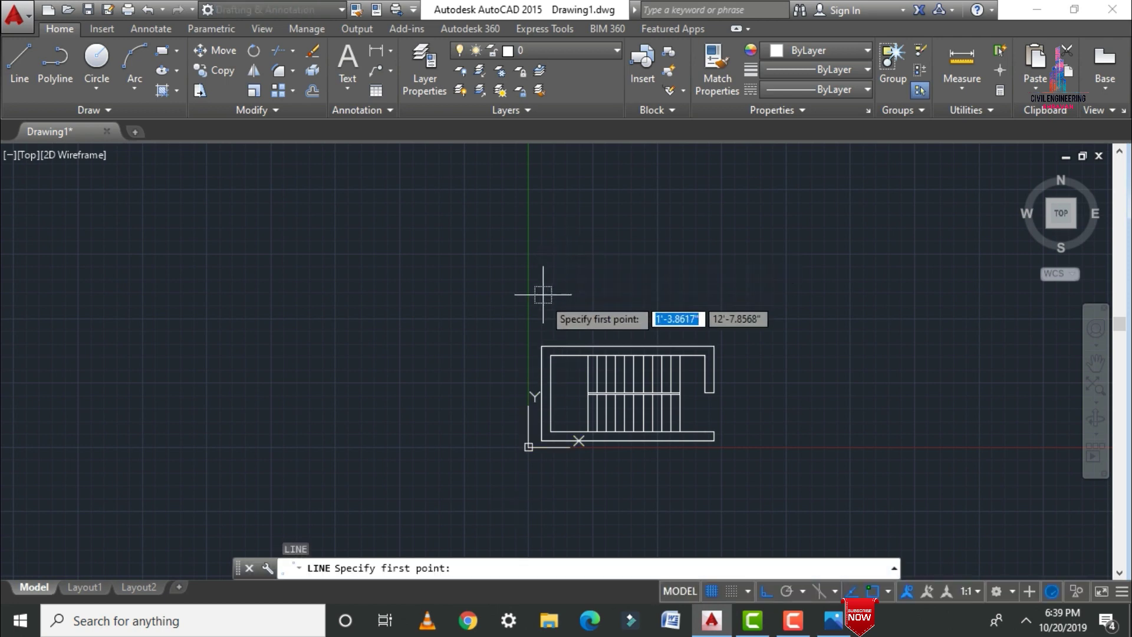
Draw two 20'0" vertical lines up from the stair's top-left and top-right corners.
click(541, 347)
scroll(519, 383, down, 1)
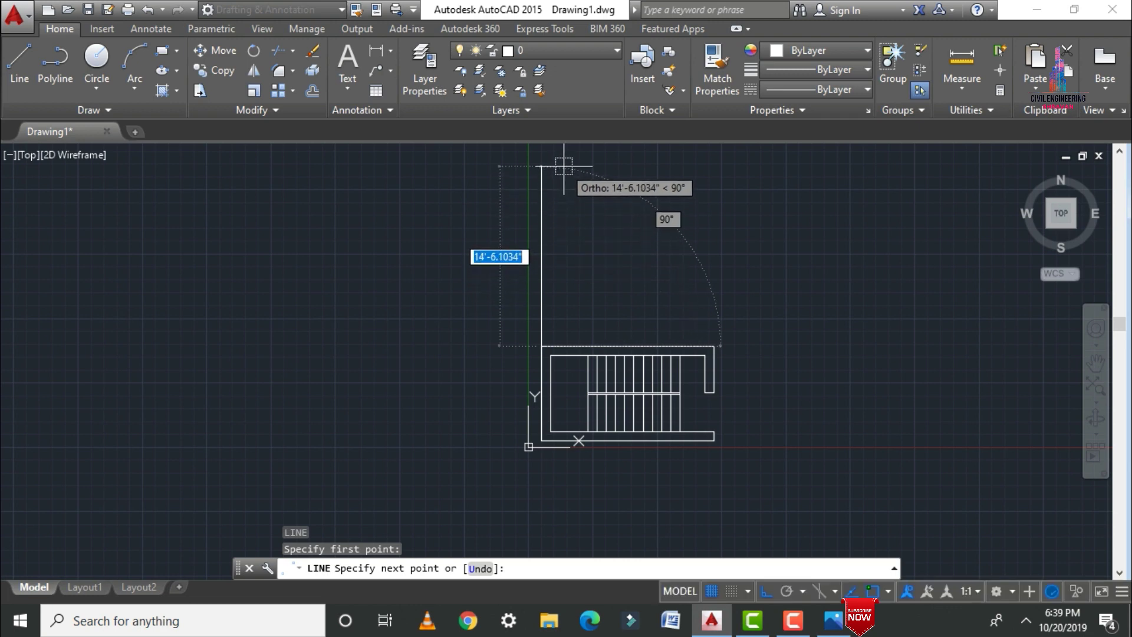
text(20'0)
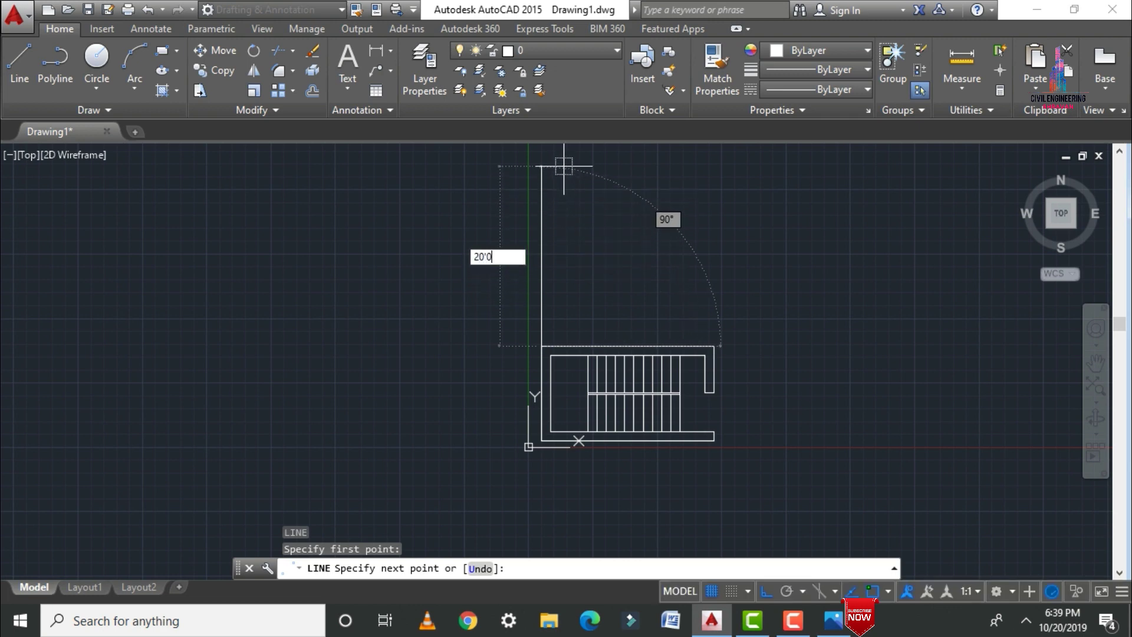
key(Return)
key(Escape)
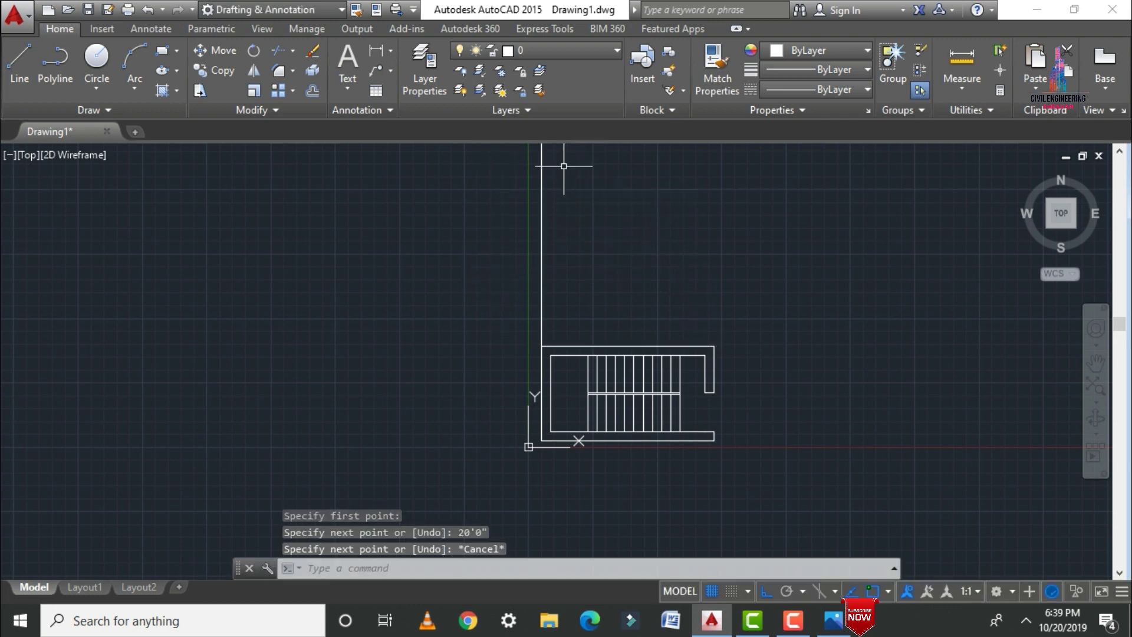
key(Return)
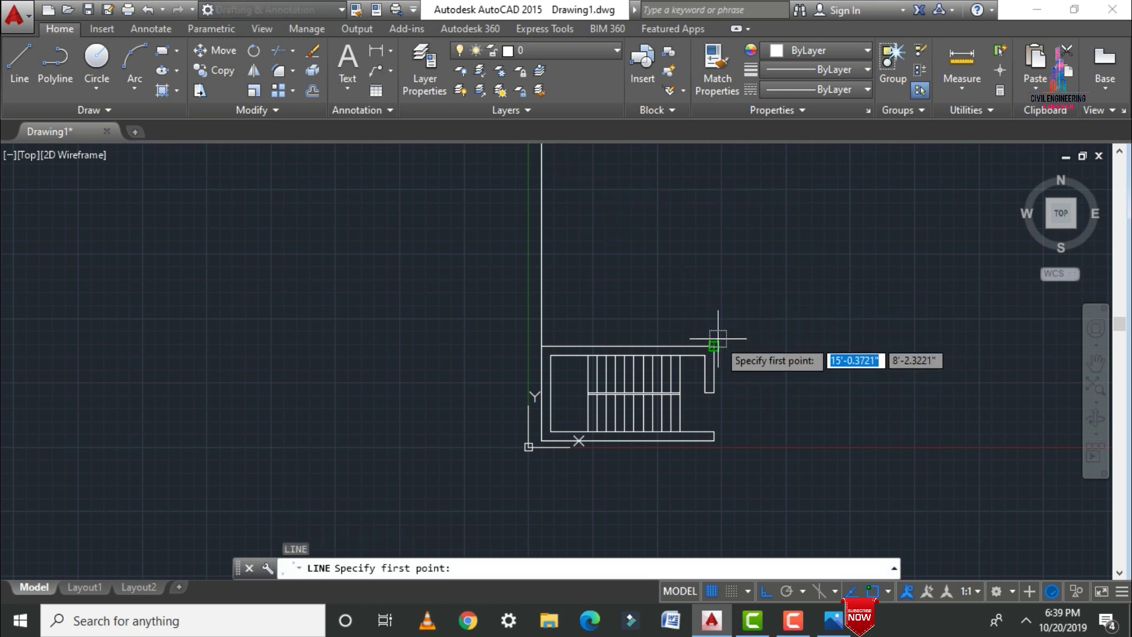
click(713, 346)
text(2)
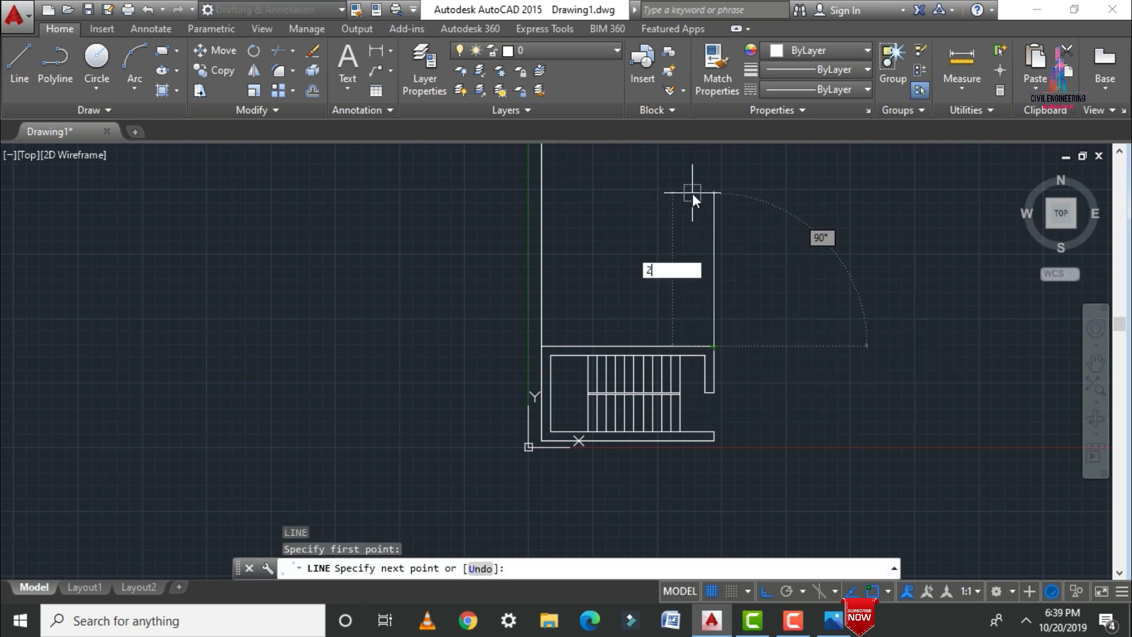
text(0'0)
key(Return)
key(Escape)
Draw a horizontal line across the two walls and trim both overhanging ends.
key(Return)
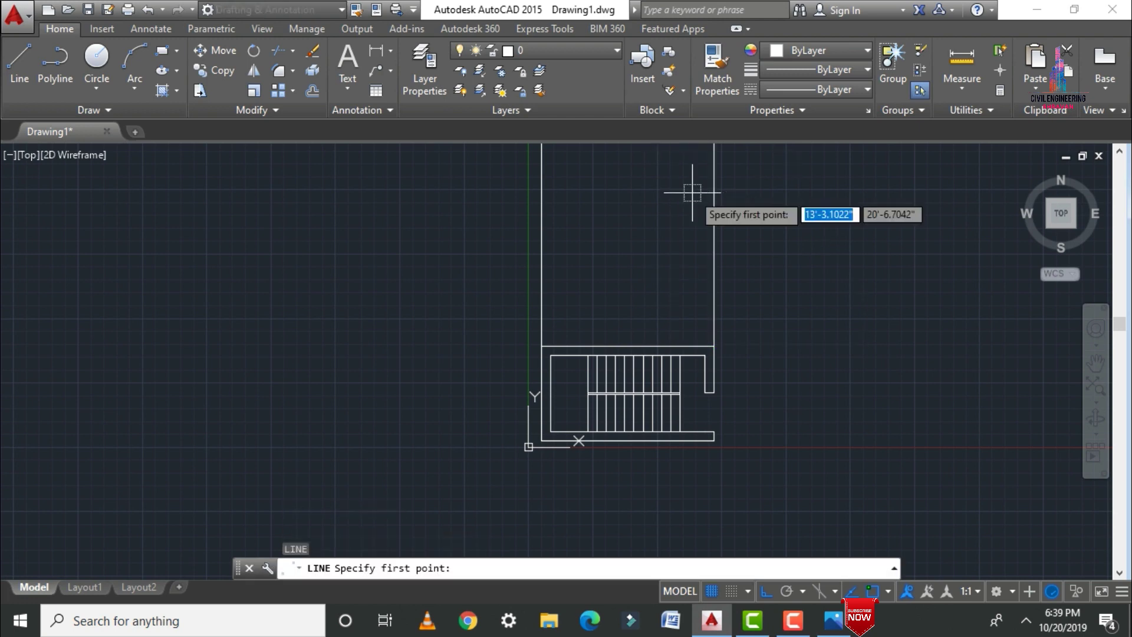
click(497, 317)
click(787, 317)
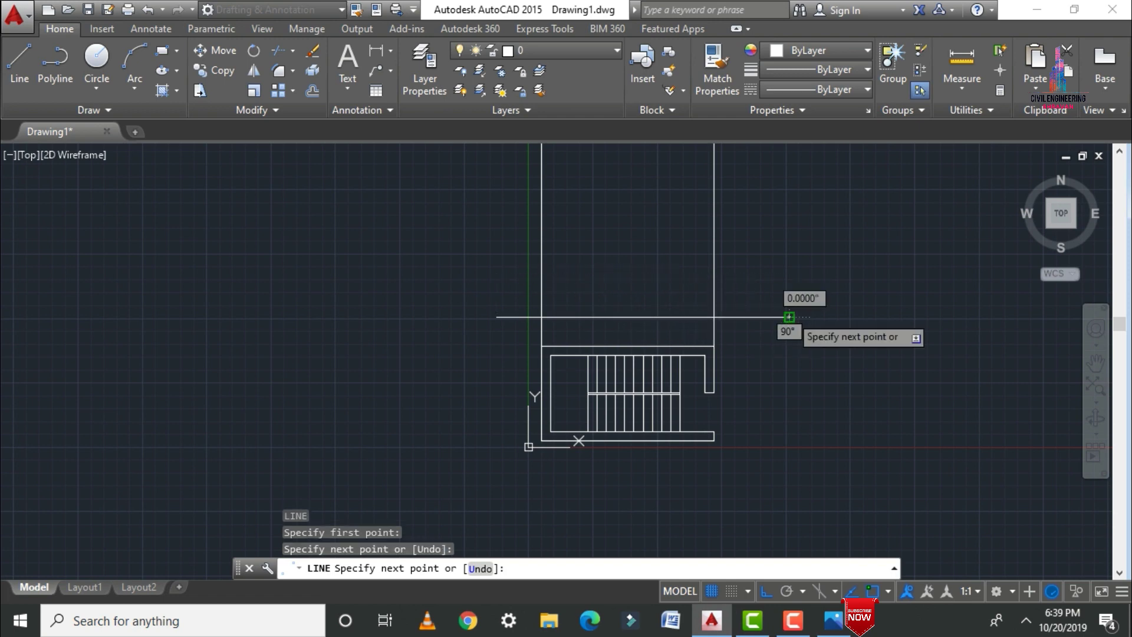
key(Escape)
key(Return)
key(Return)
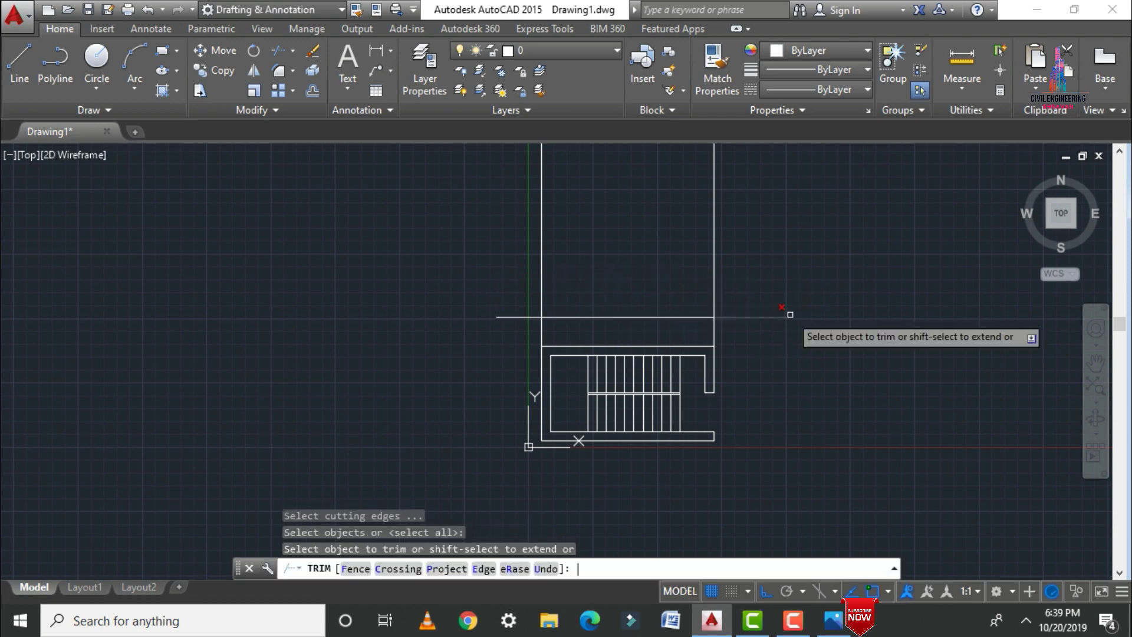
click(764, 317)
click(515, 317)
scroll(602, 268, up, 2)
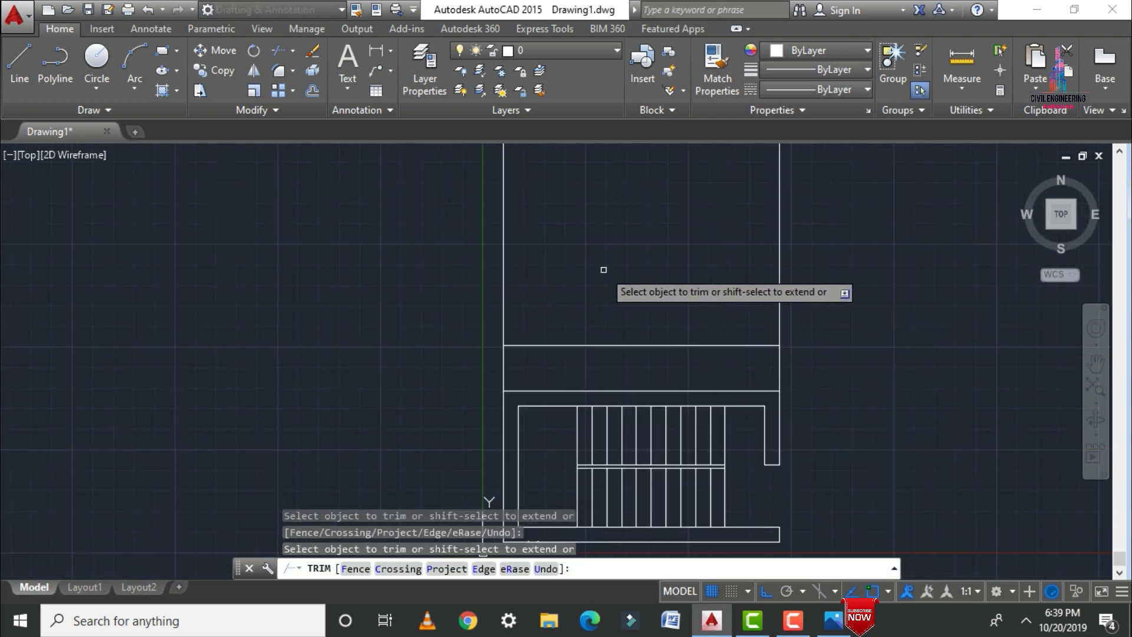
key(Escape)
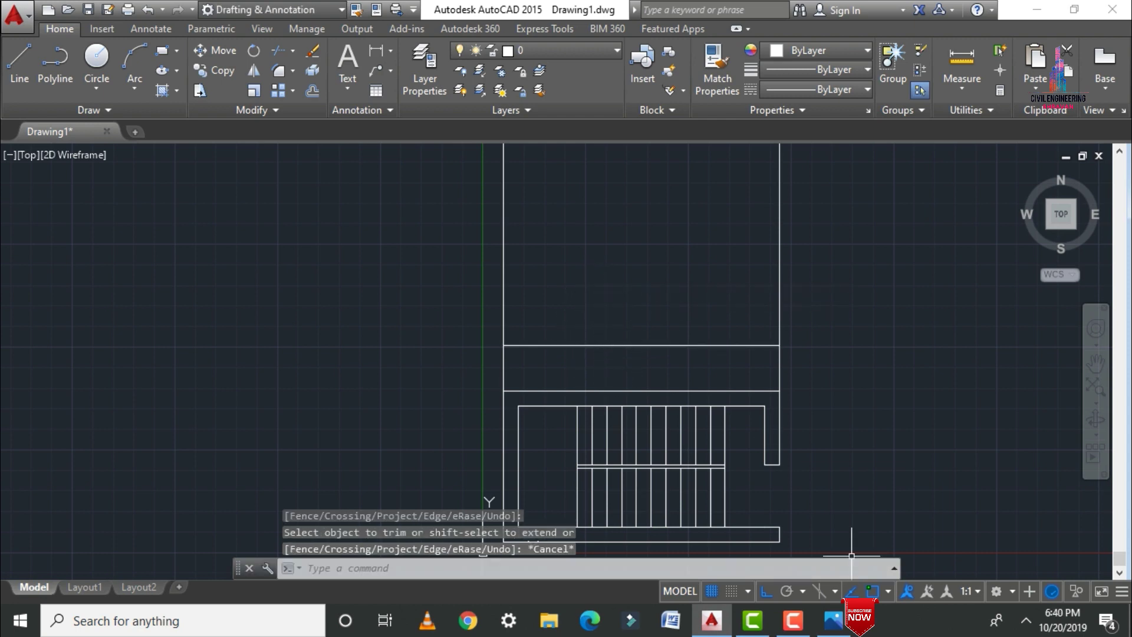
After checking the SC.JPG reference, offset the cross line 2'6" to form the band.
click(833, 620)
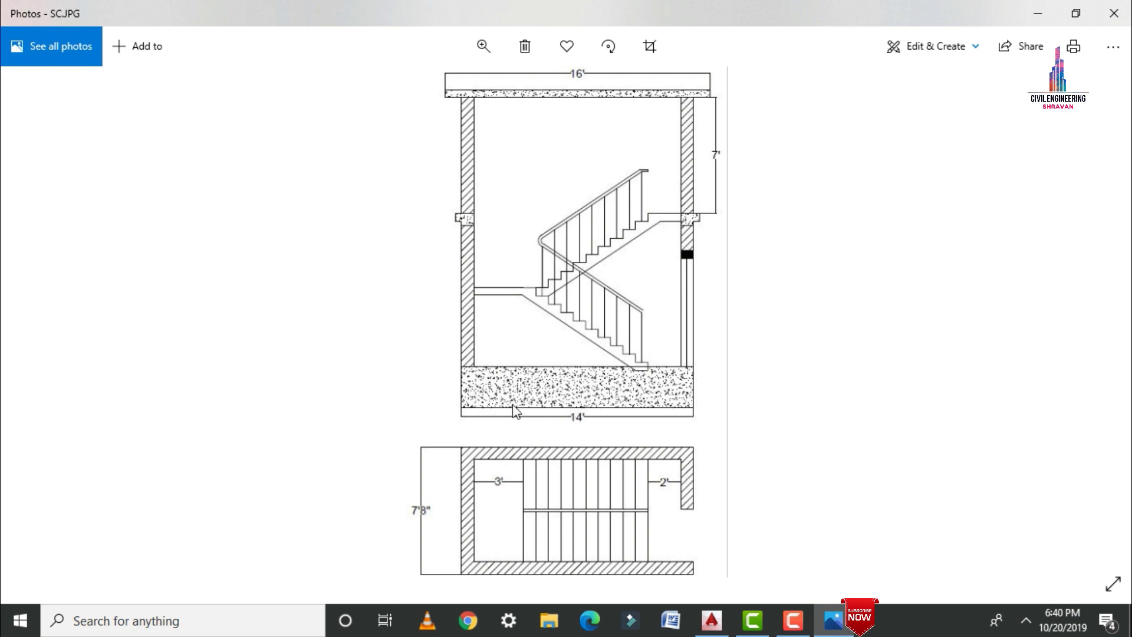
click(712, 620)
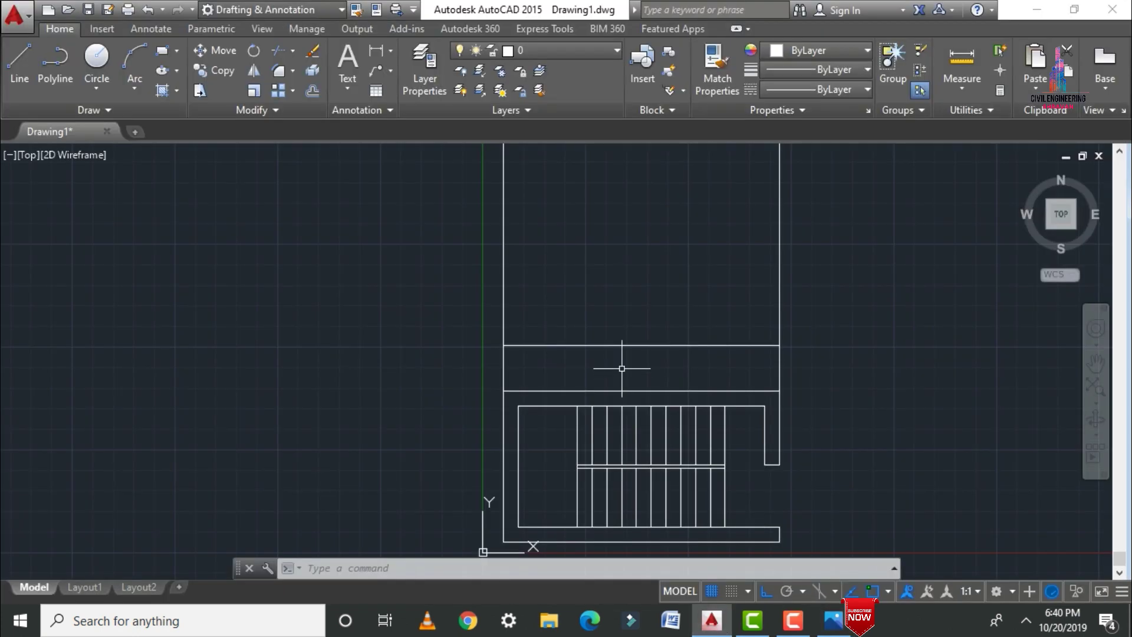
scroll(608, 301, down, 2)
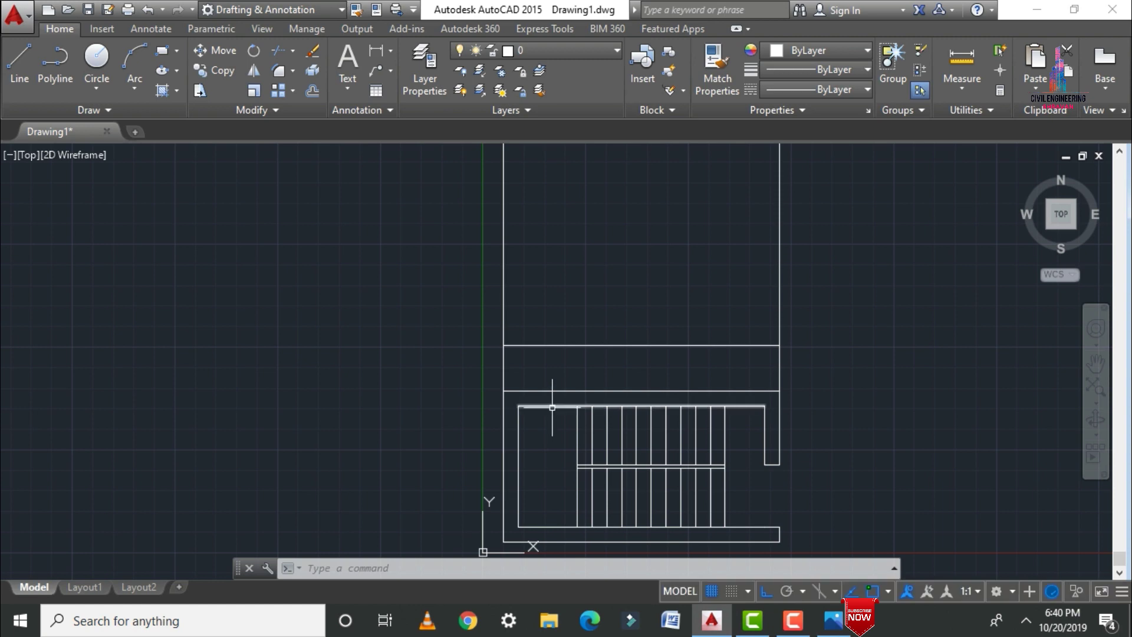
text(o)
key(Return)
text(2)
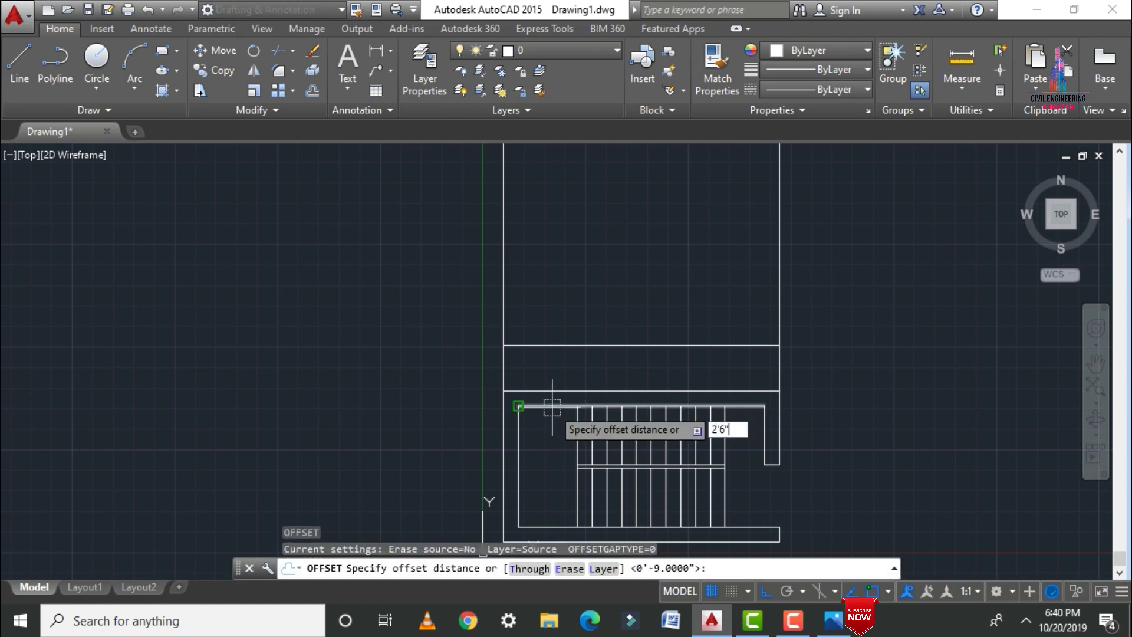
text('6")
key(Return)
click(592, 345)
click(587, 322)
key(Escape)
Zoom to show the whole drawing with ZOOM All.
text(z)
key(Return)
text(a)
key(Return)
scroll(600, 351, down, 2)
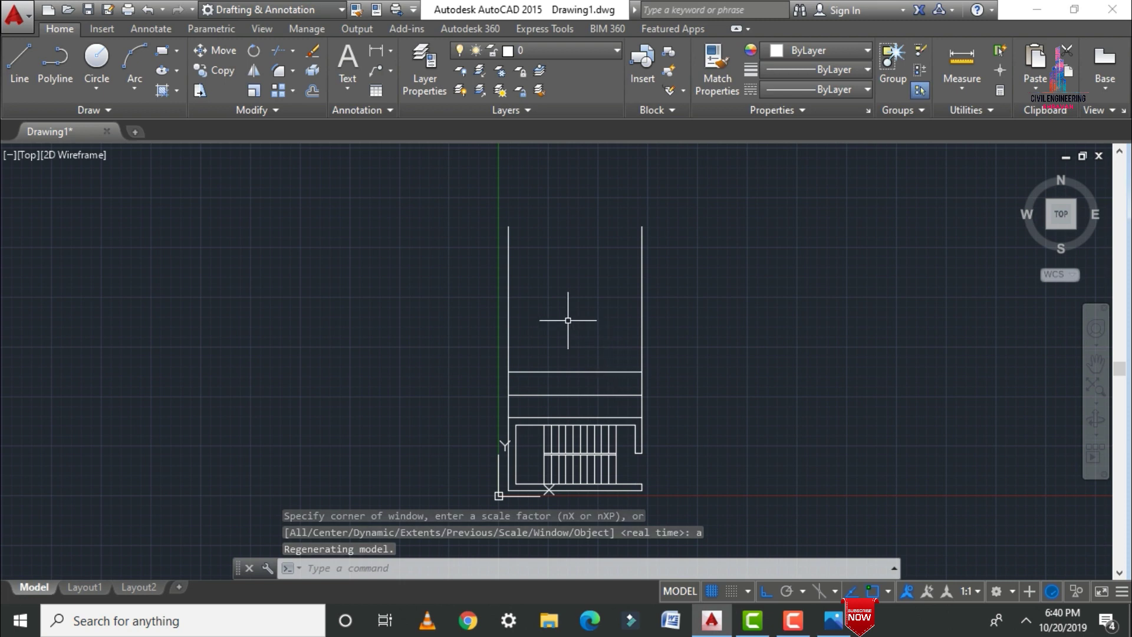
Draw two vertical lines from the stair corners up well past the landing band.
text(l)
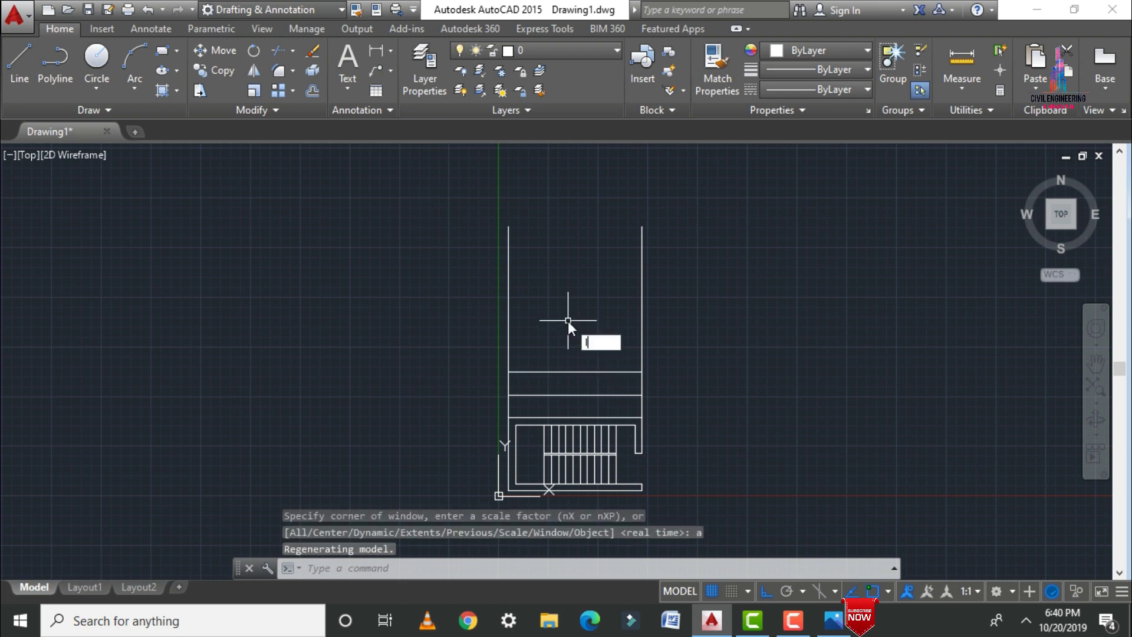
key(Return)
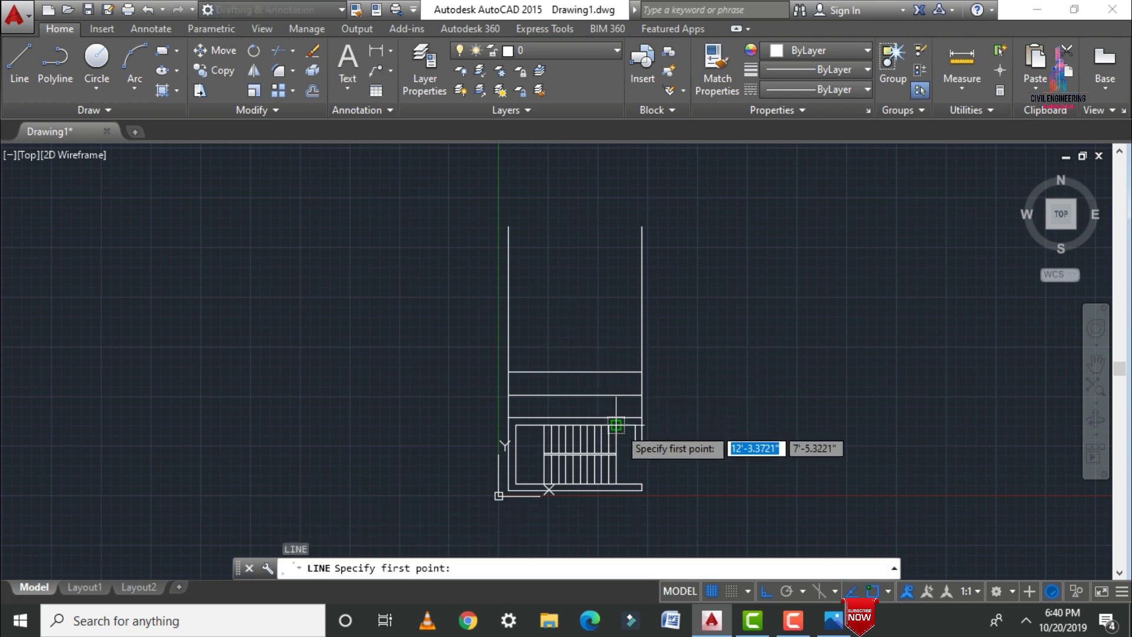
click(615, 425)
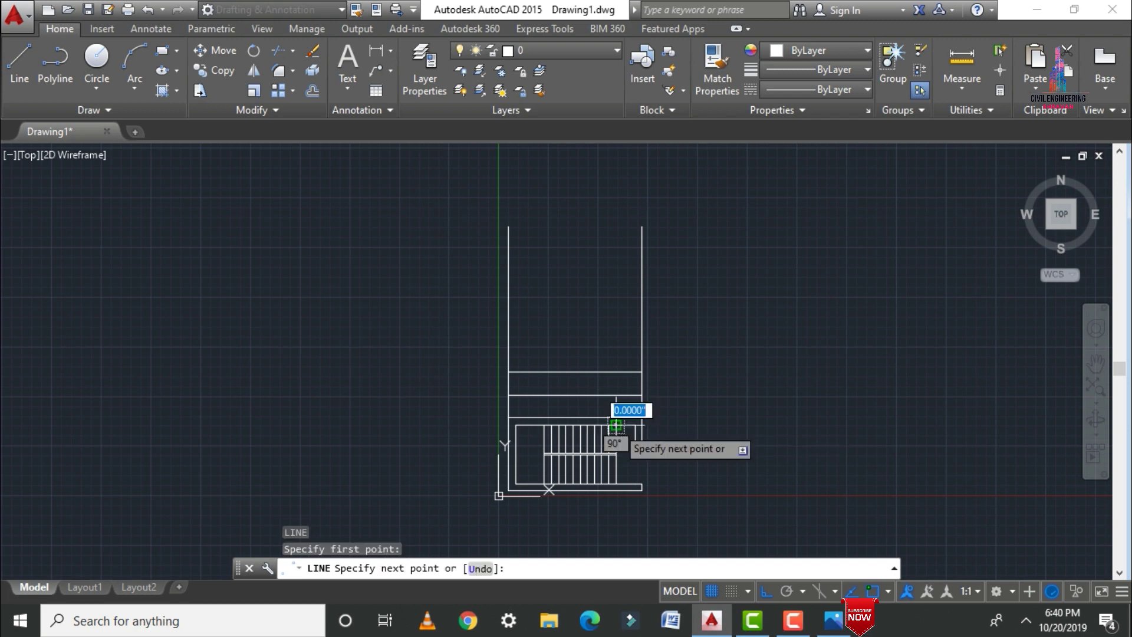
click(620, 236)
key(Escape)
key(Return)
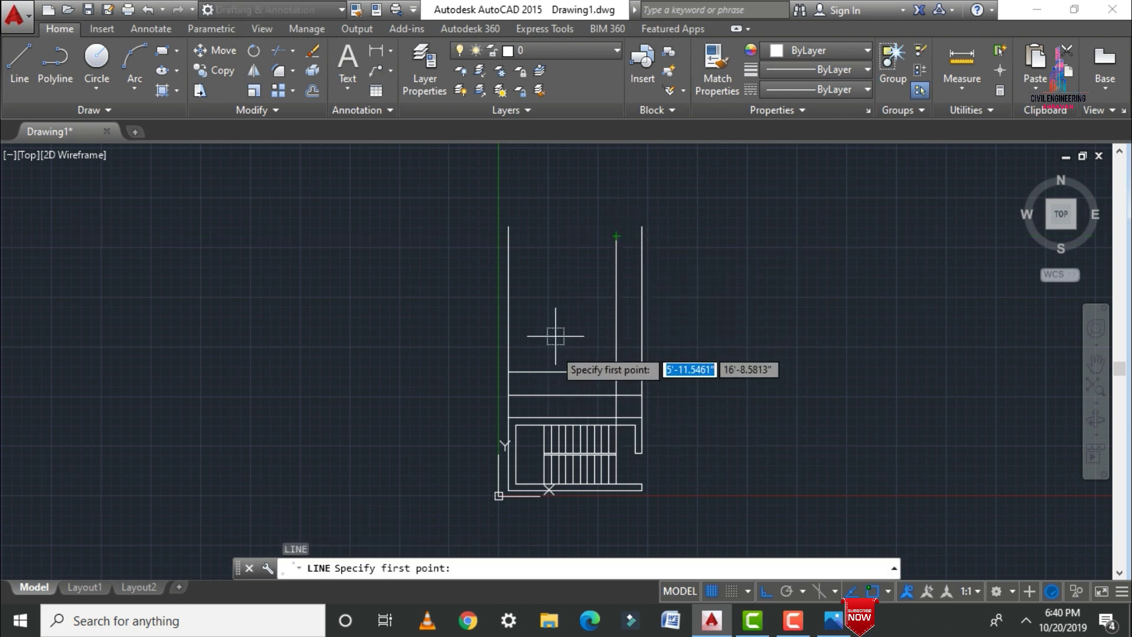
click(543, 425)
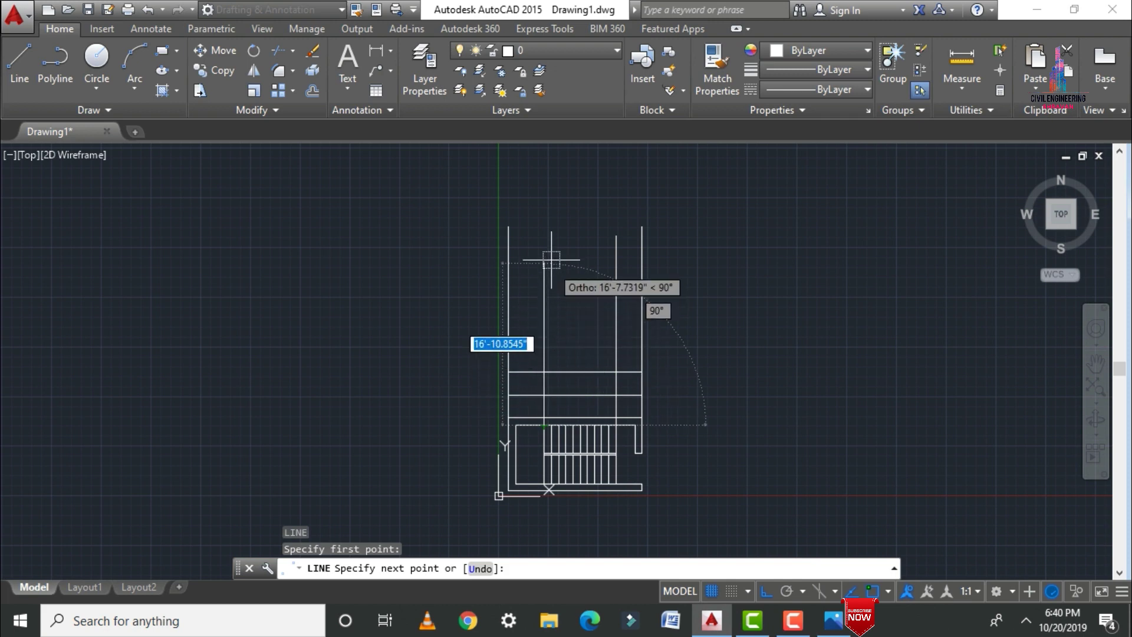
click(544, 223)
key(Escape)
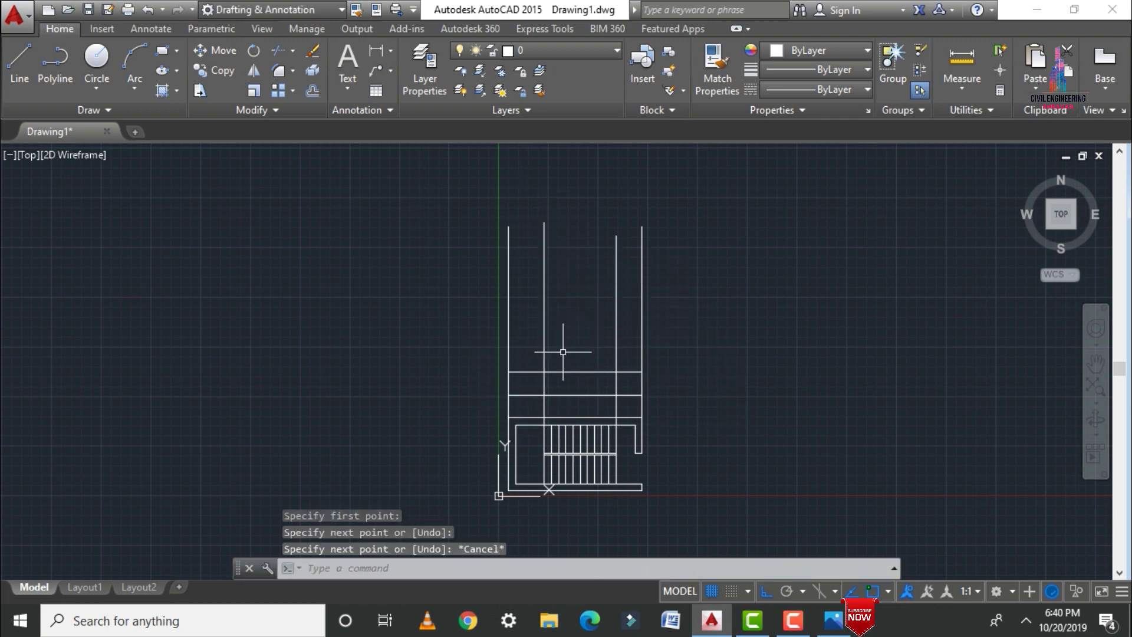
scroll(570, 337, up, 2)
scroll(576, 454, up, 2)
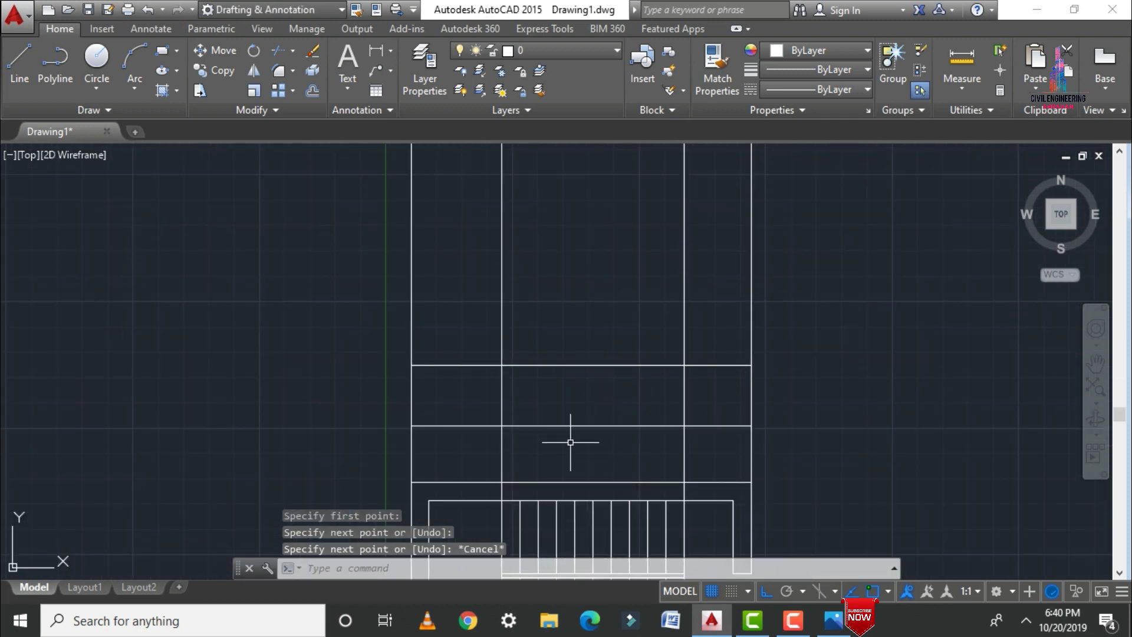
Trim the two vertical lines out of the middle band, after an abandoned ATTREQ attempt.
text(attreq)
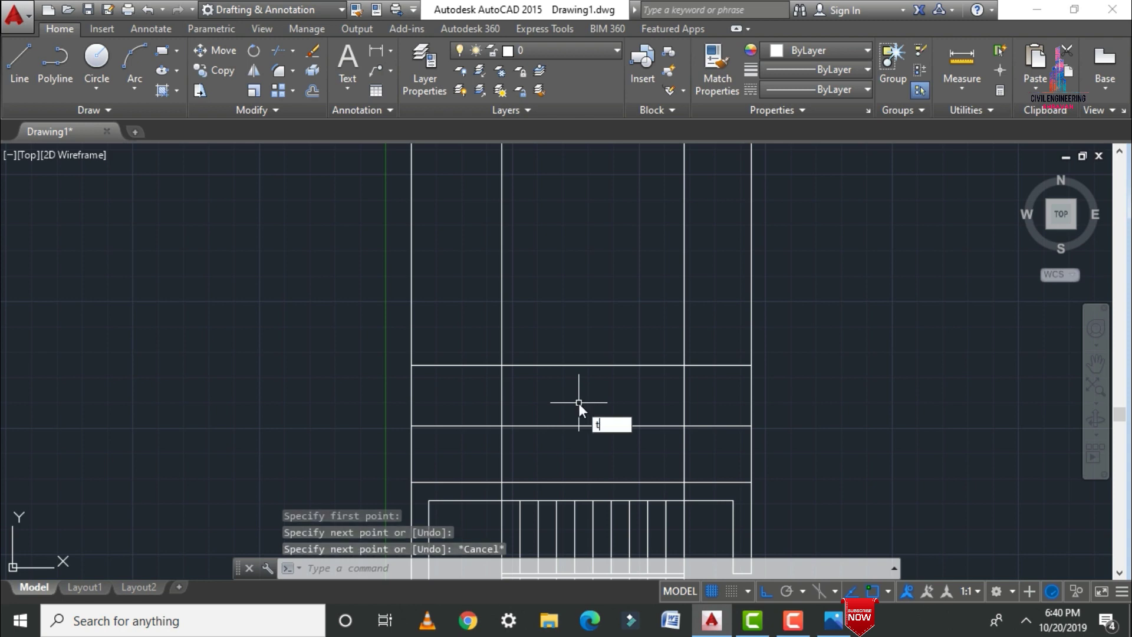
key(Return)
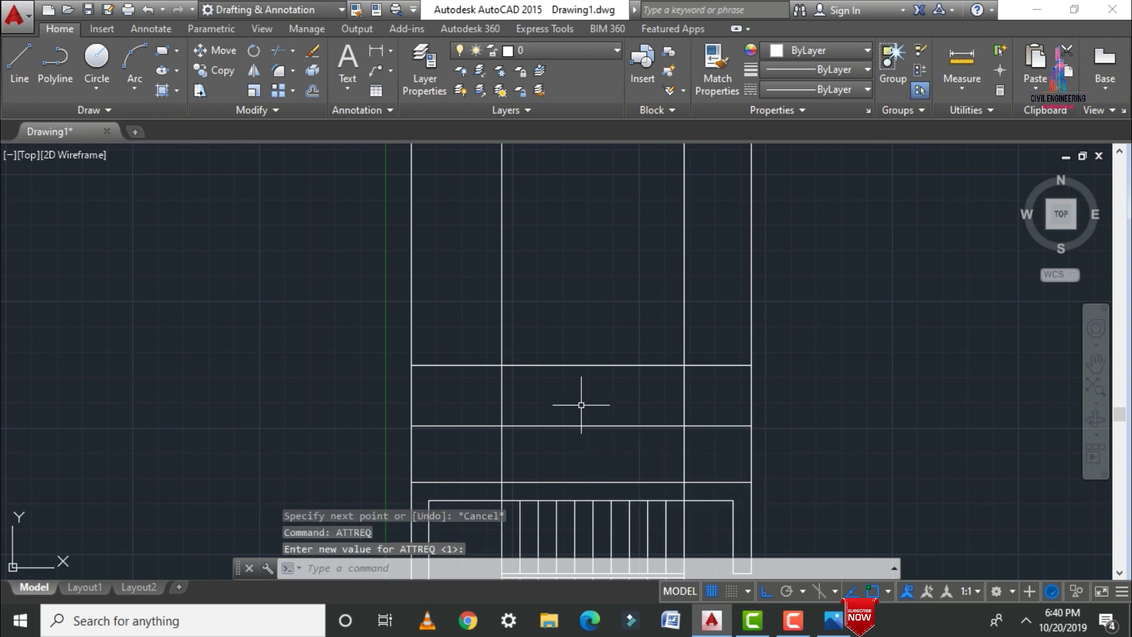
key(Escape)
text(tr)
key(Return)
key(Return)
click(700, 453)
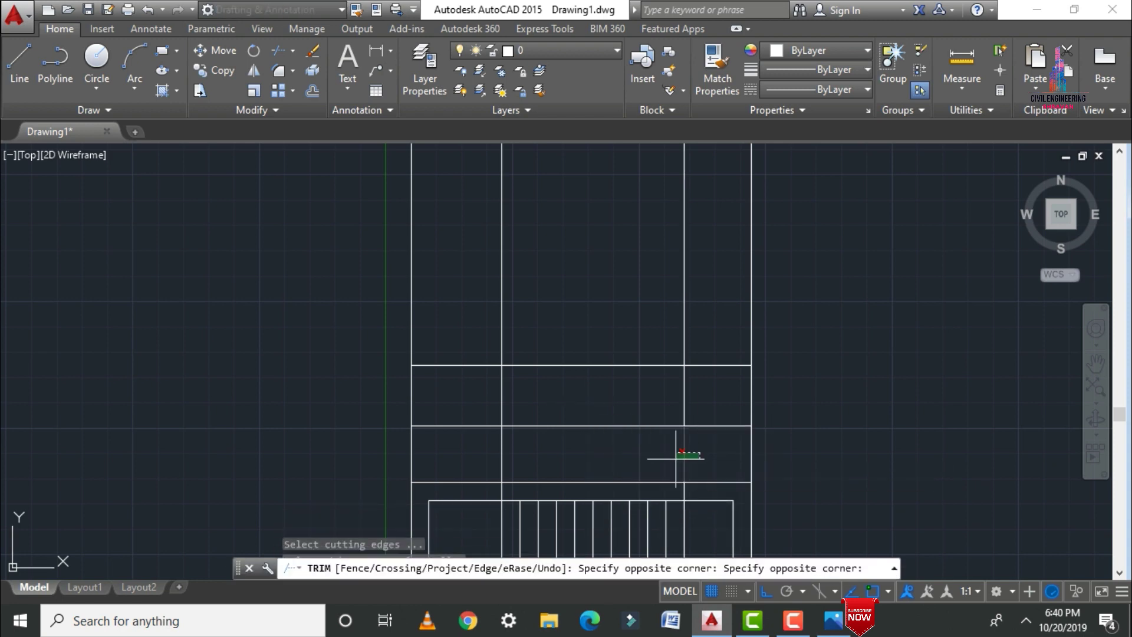
click(488, 477)
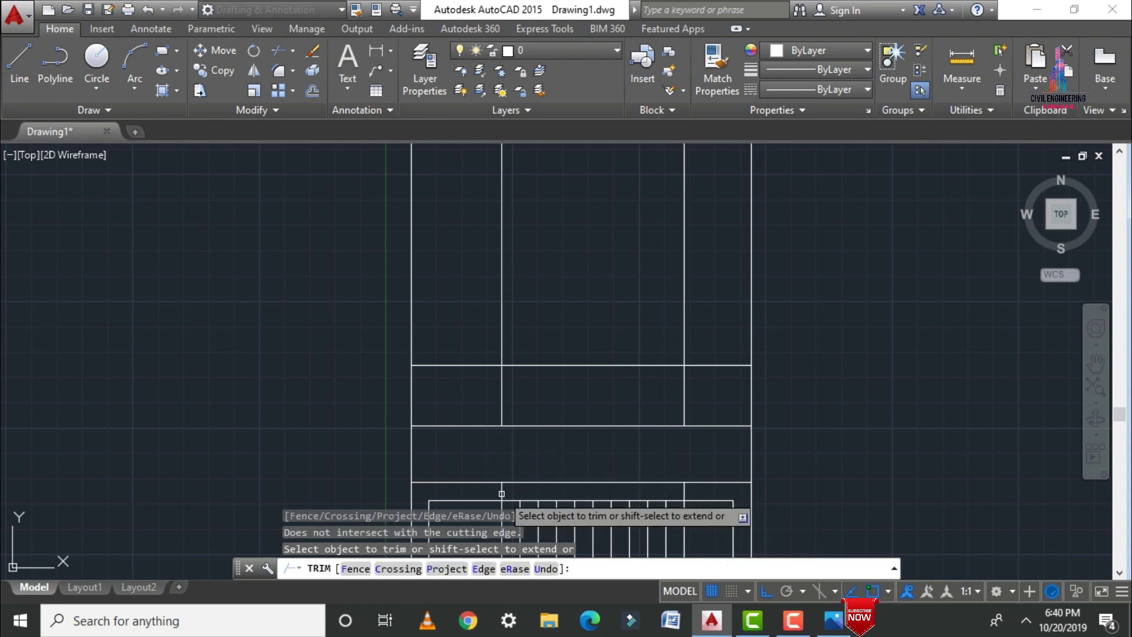
click(709, 391)
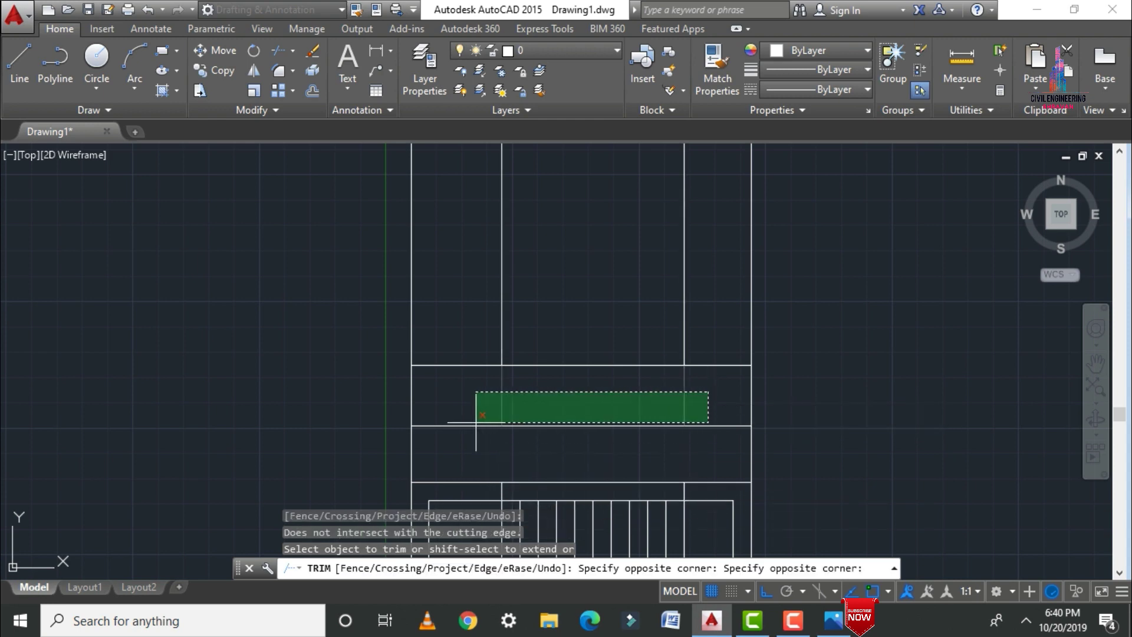
click(477, 419)
key(Escape)
Delete the two short leftover vertical segments below the band after checking the reference.
click(684, 491)
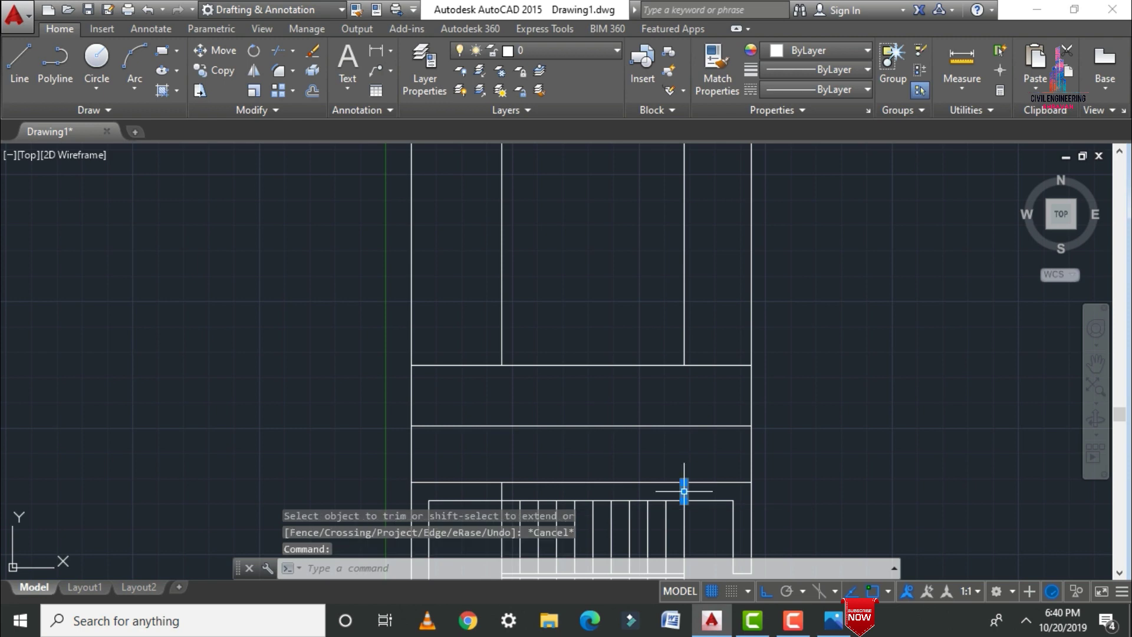
click(502, 490)
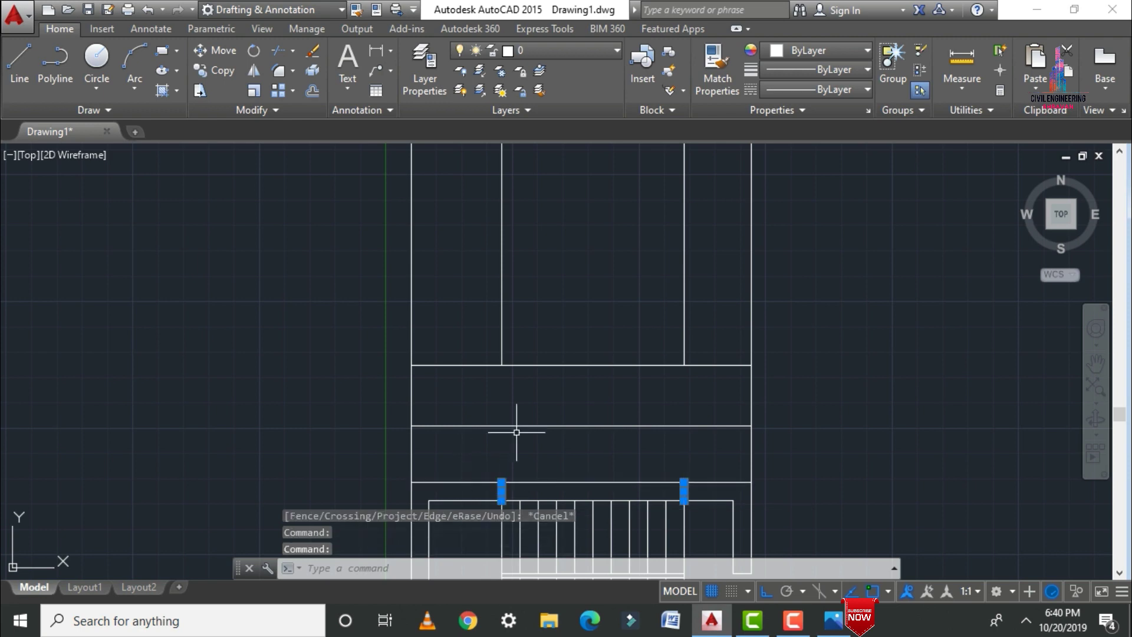
click(833, 620)
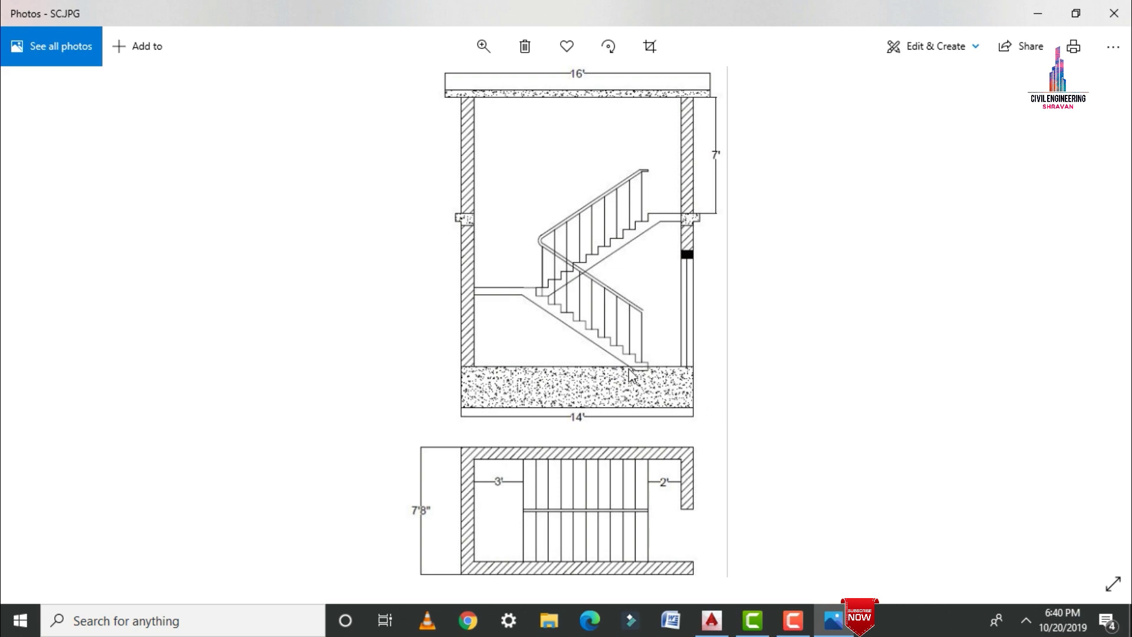
click(712, 621)
key(Delete)
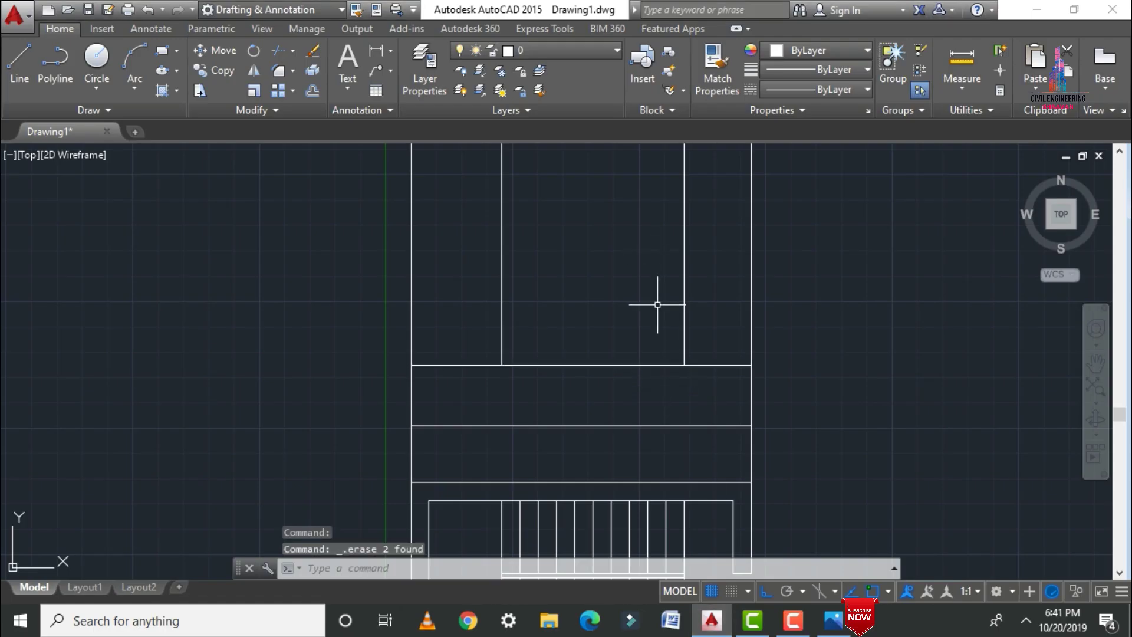
key(Return)
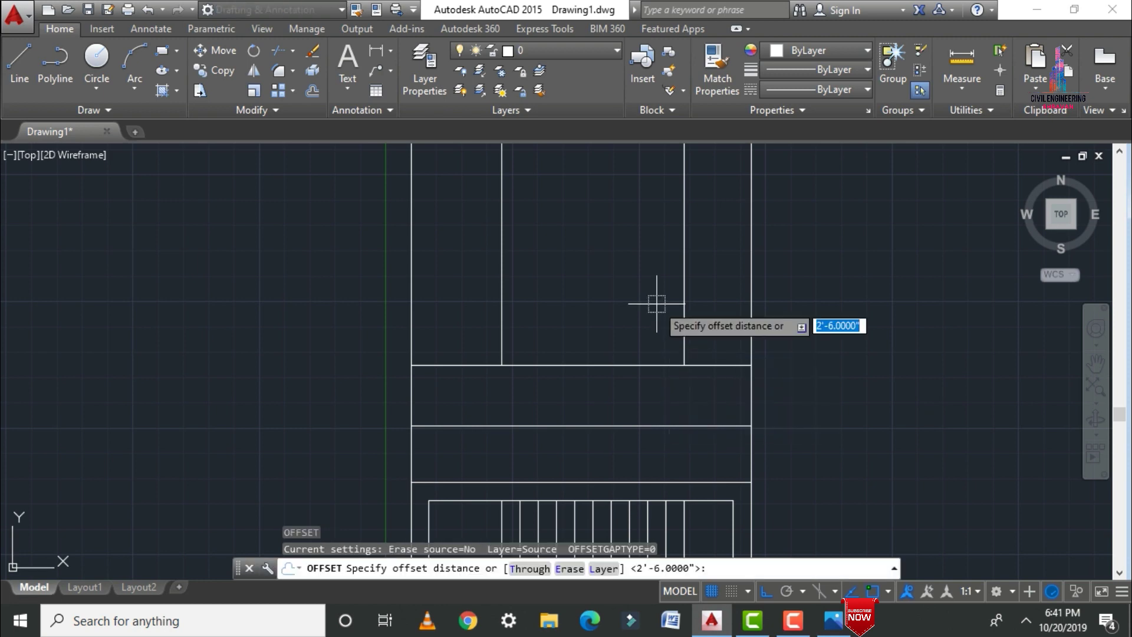
Offset the band's upper horizontal line 3" downward.
text(3")
key(Return)
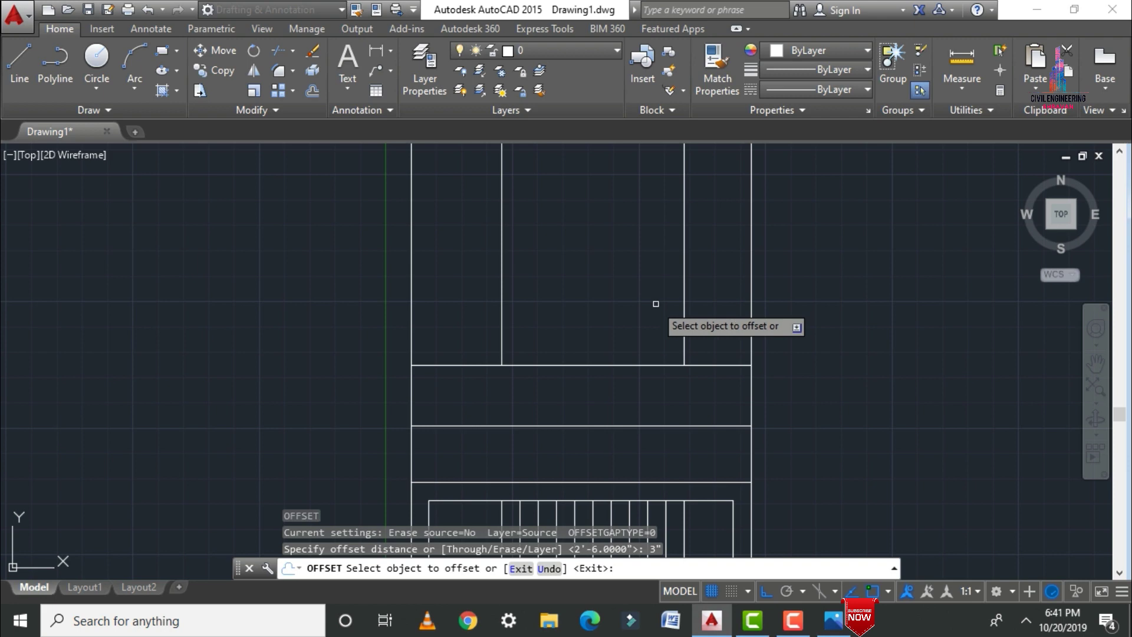
click(626, 366)
click(614, 401)
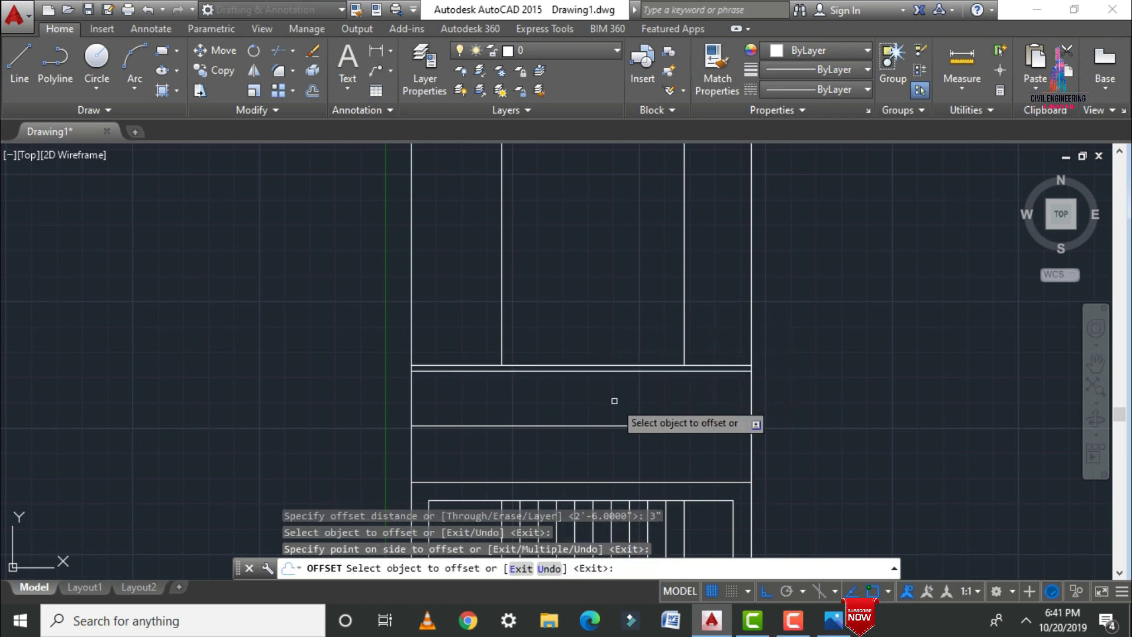
key(Escape)
Extend the inner vertical line down to the new edge and delete the extra horizontal line.
text(ex)
key(Return)
key(Return)
click(685, 330)
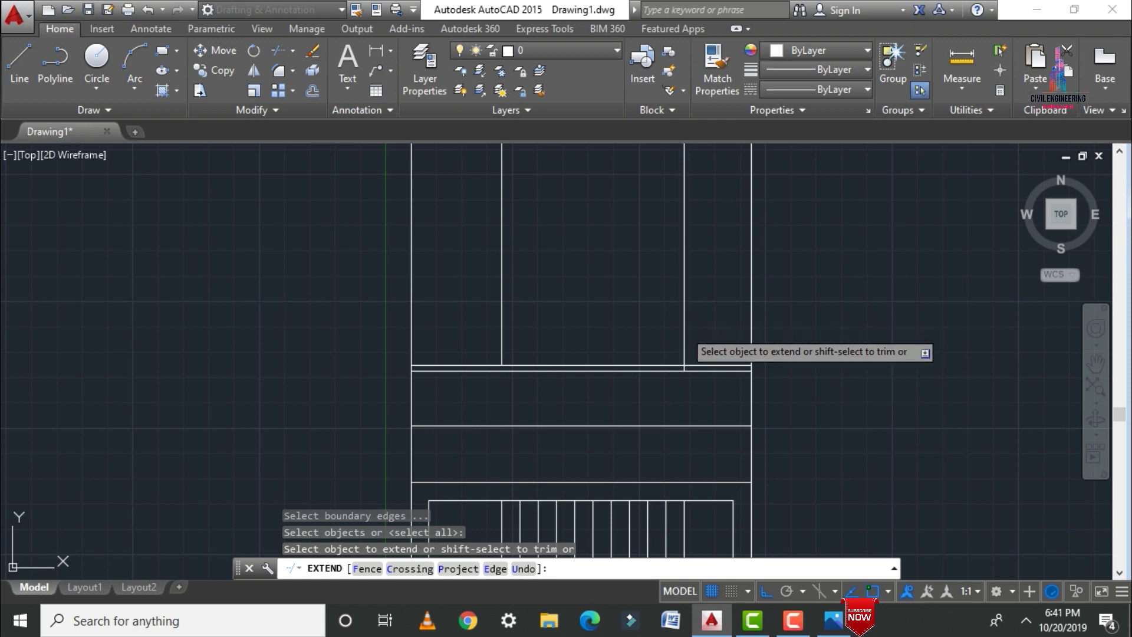
key(Escape)
click(550, 371)
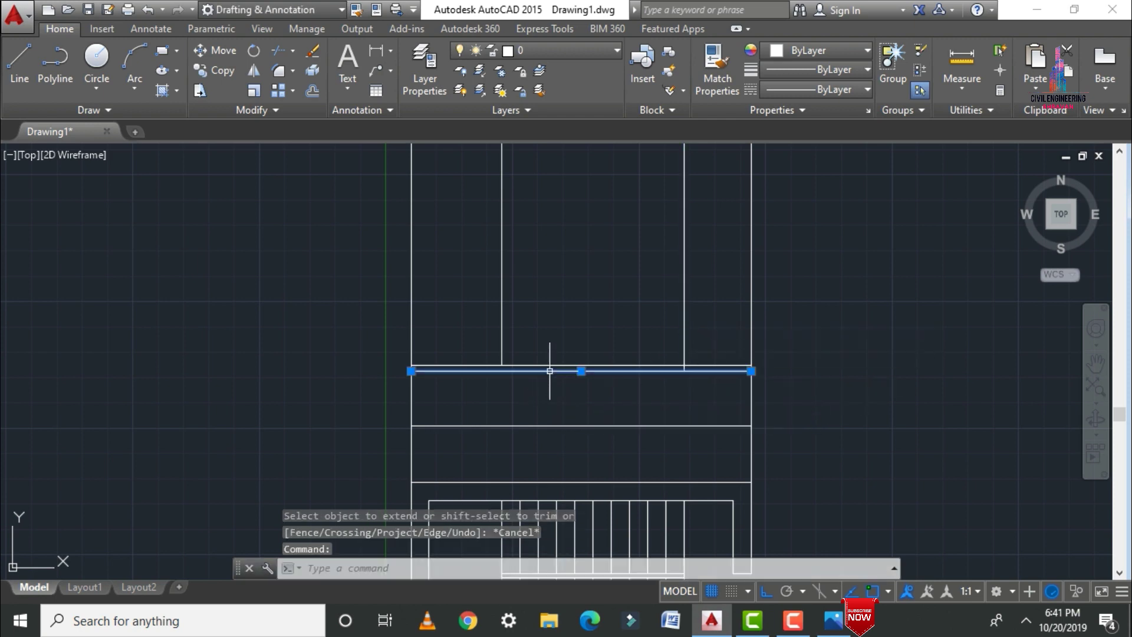
key(Delete)
scroll(625, 343, up, 2)
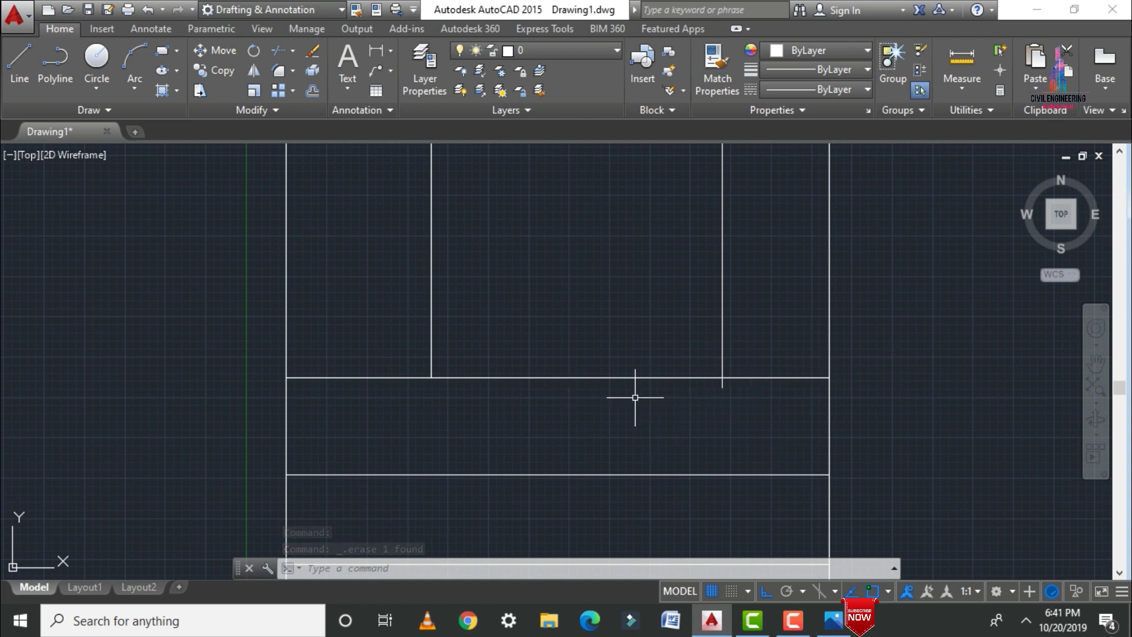
scroll(635, 398, down, 4)
scroll(657, 467, up, 2)
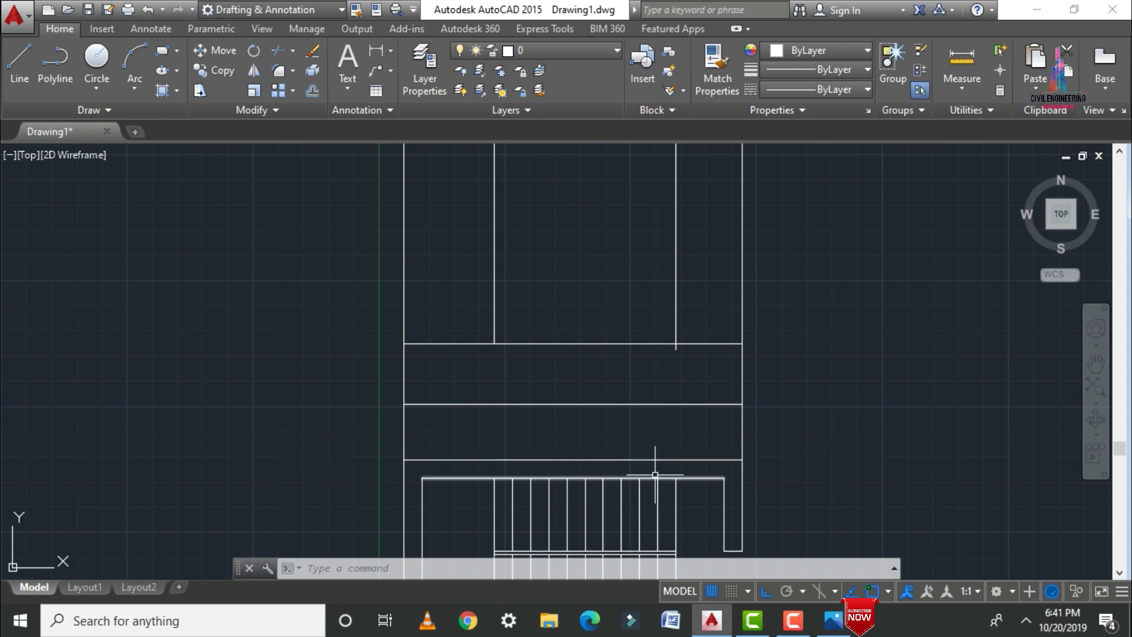
Draw a 9" horizontal then 6" vertical line from the landing corner.
text(l)
key(Return)
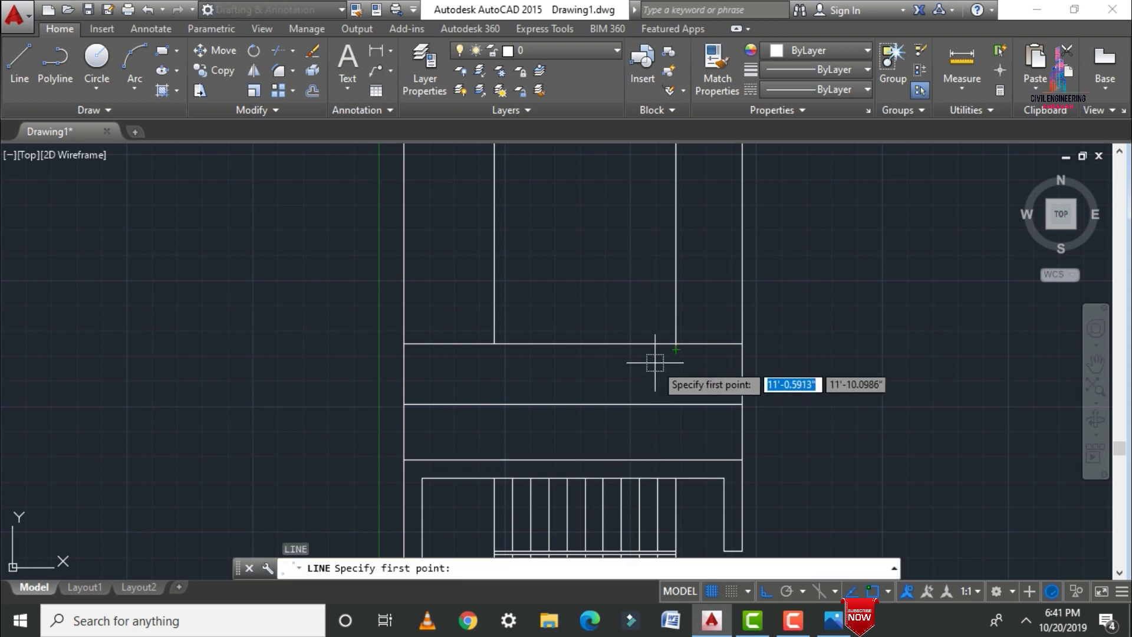
scroll(673, 348, up, 2)
click(675, 345)
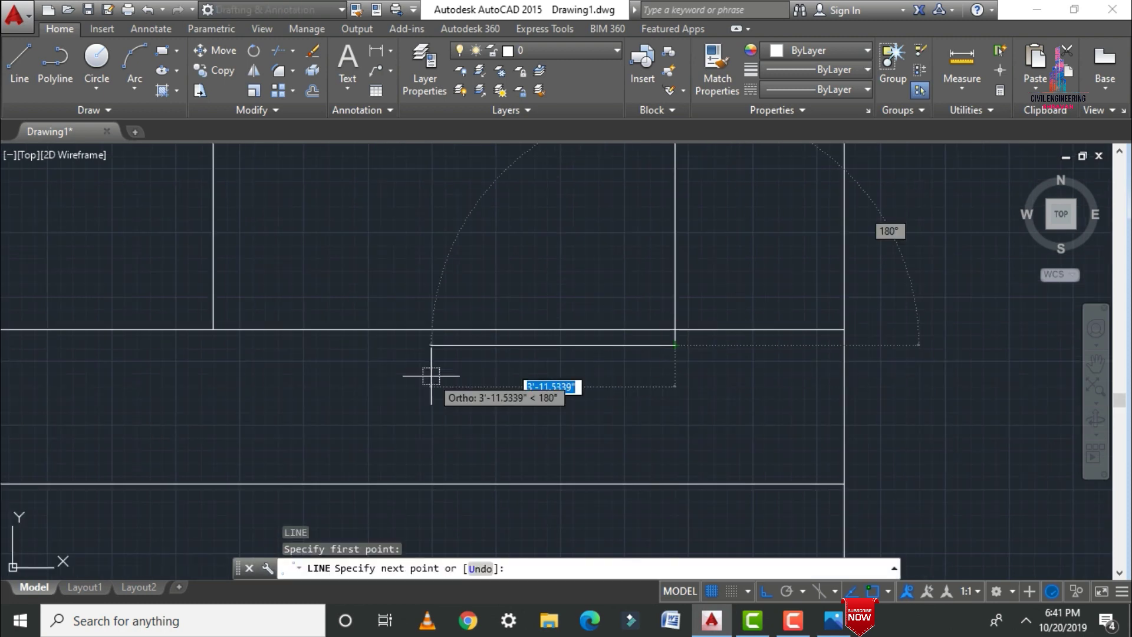
text(9")
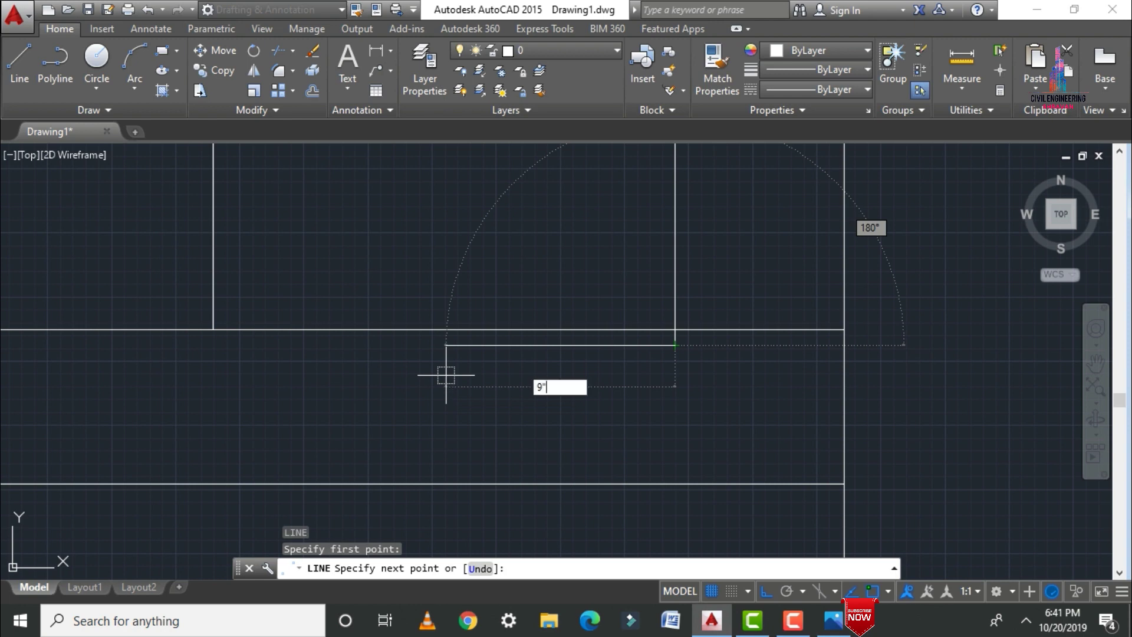
key(Return)
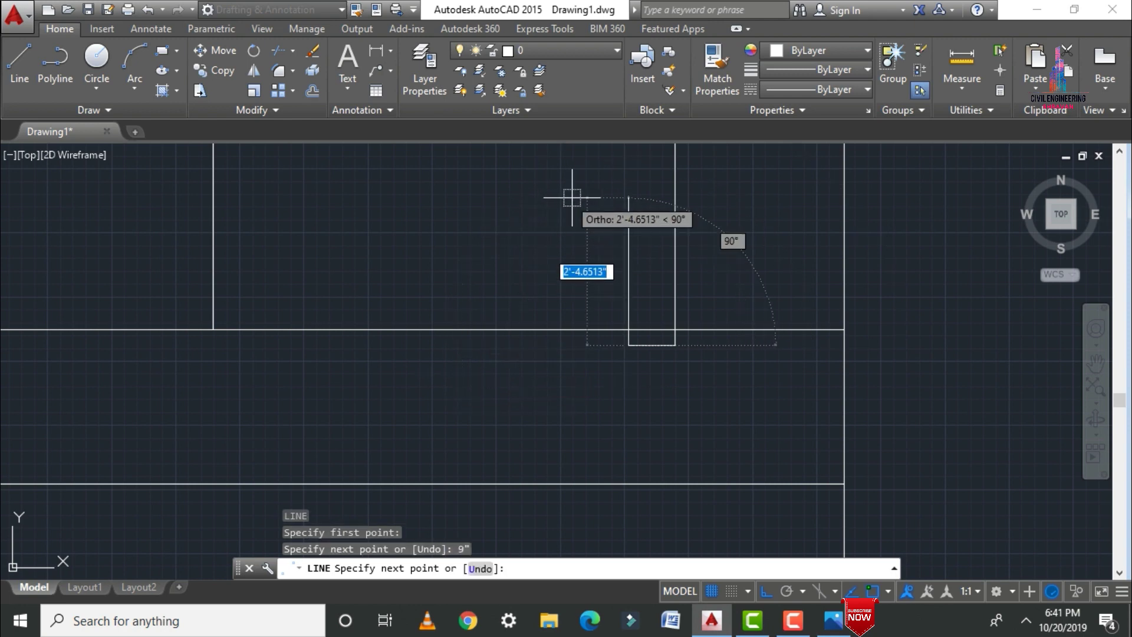
scroll(628, 276, down, 1)
scroll(643, 283, up, 3)
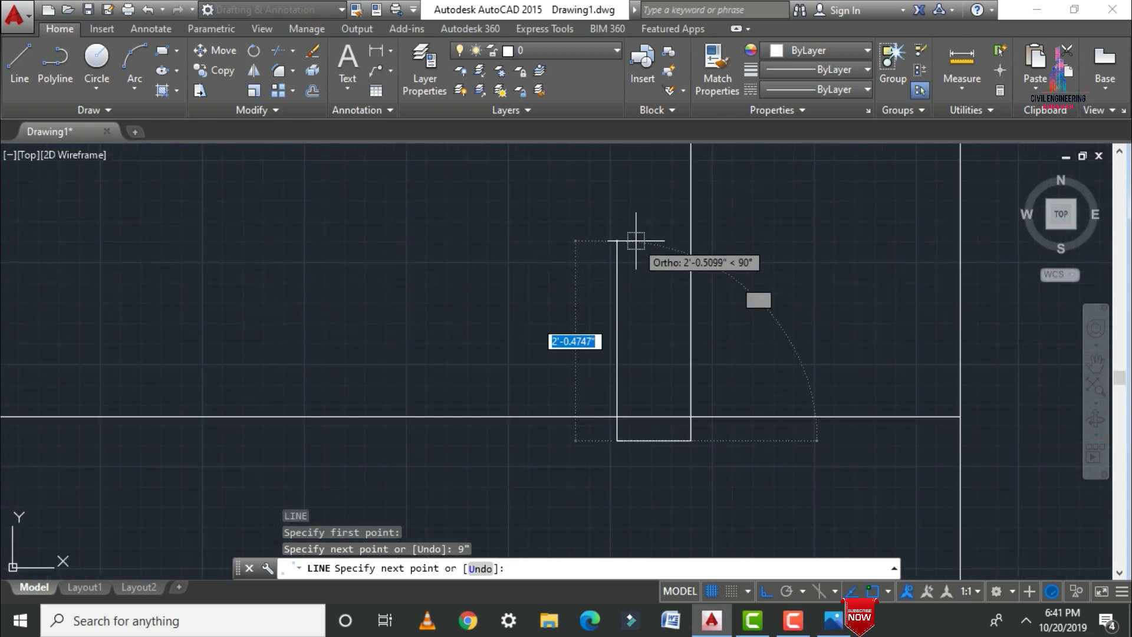
text(6)
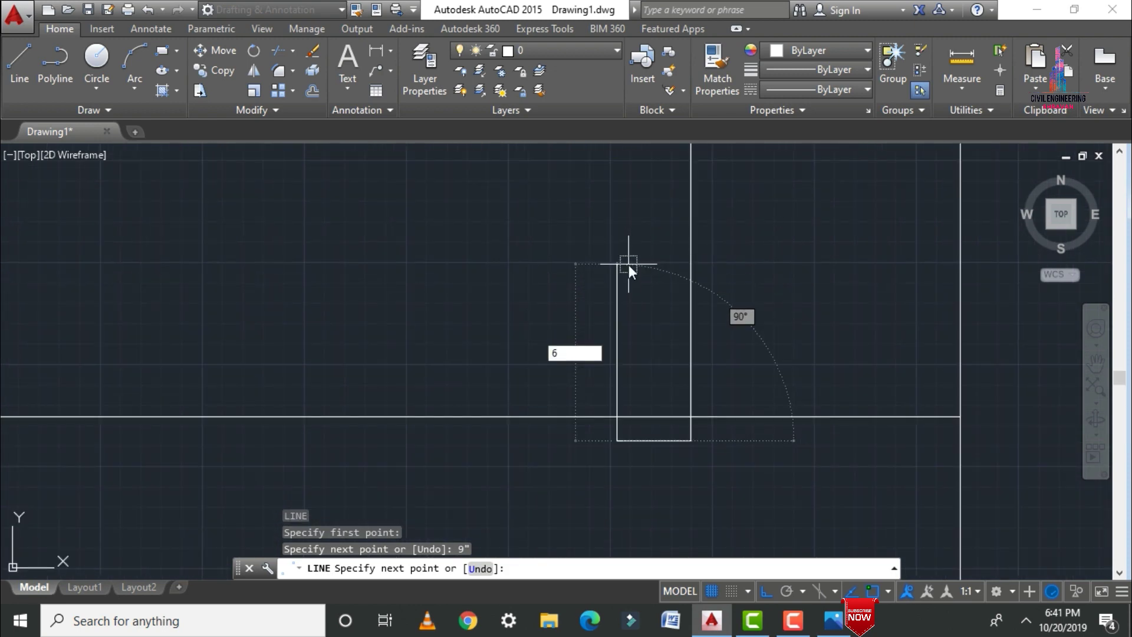
key(Return)
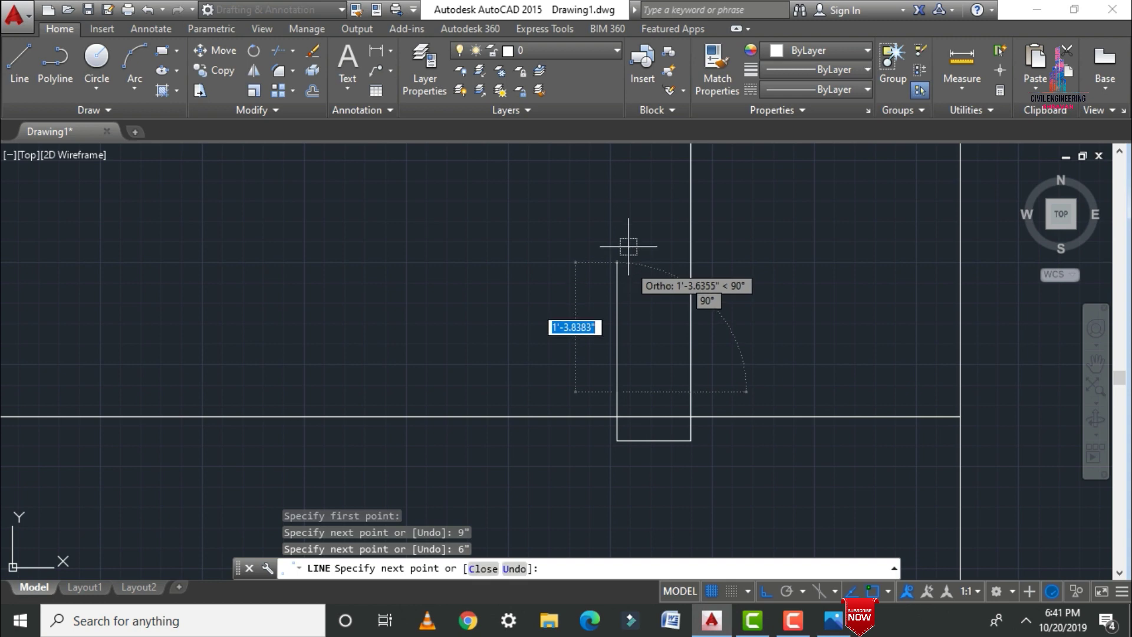
key(Escape)
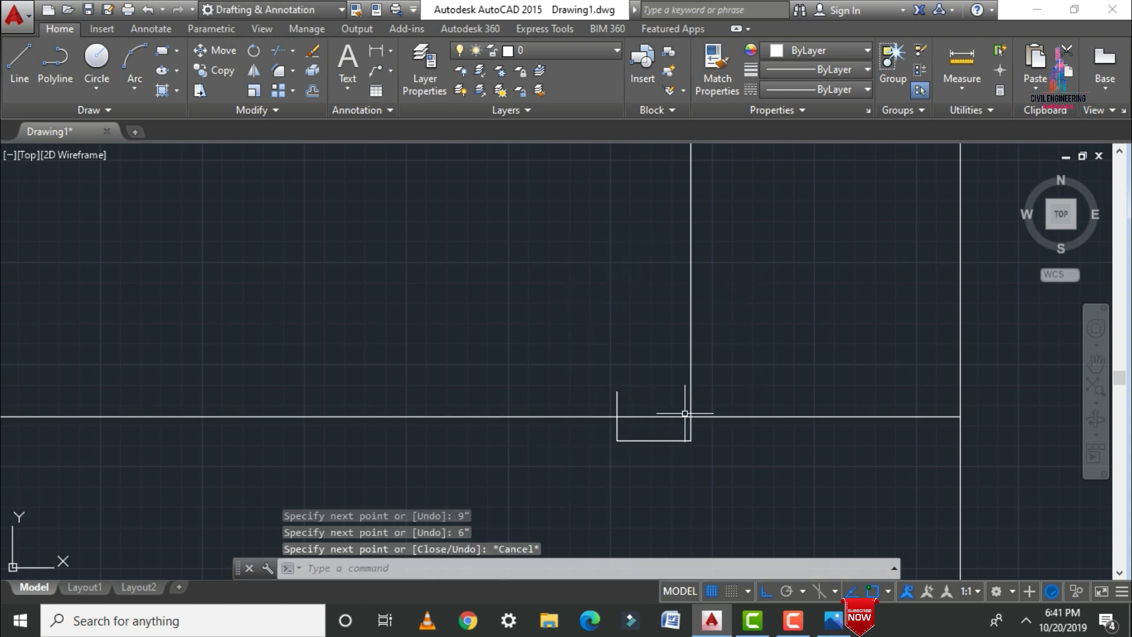
Draw a horizontal line across the step box corner.
scroll(695, 378, down, 1)
text(l)
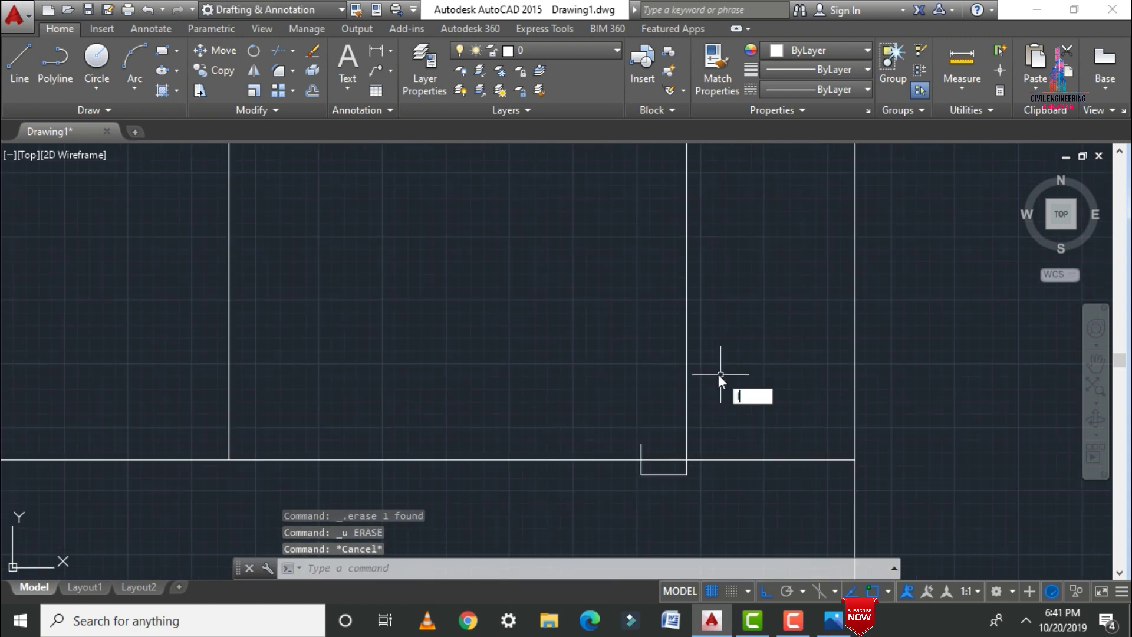
key(Return)
click(643, 443)
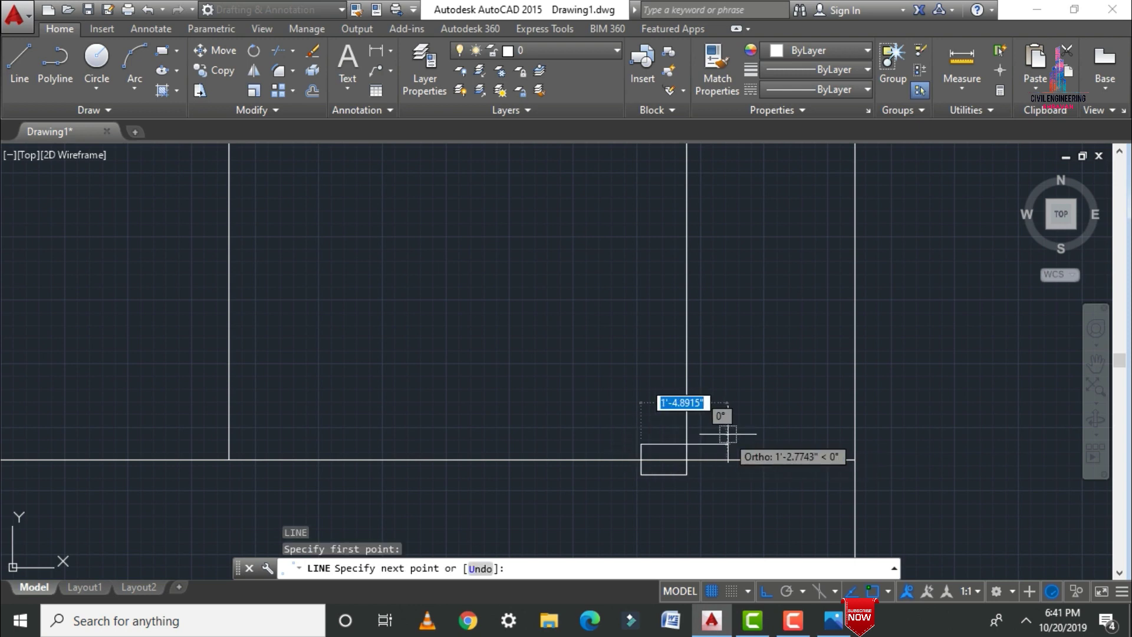
click(735, 430)
key(Escape)
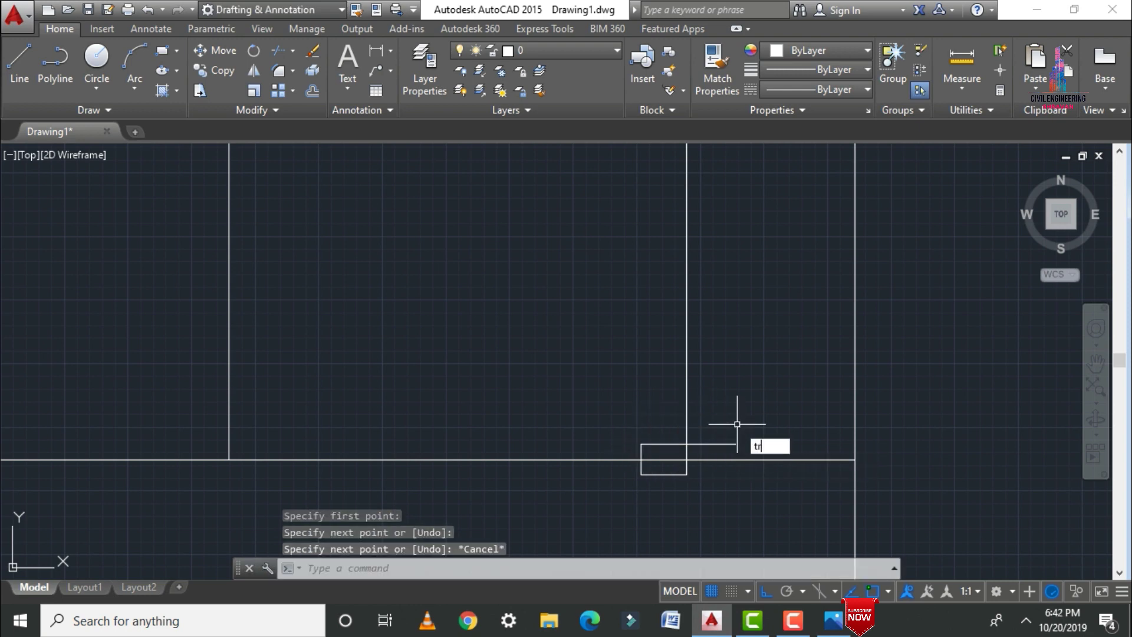
Trim the stray segments right of and above the step box.
text(tr)
key(Return)
key(Return)
click(703, 444)
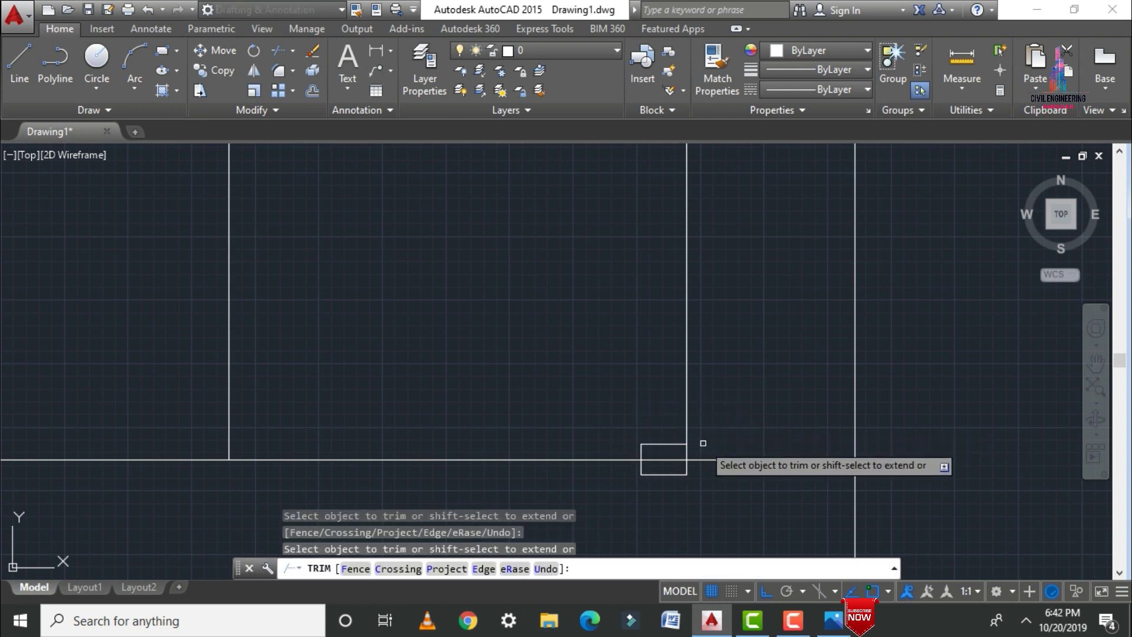
key(Escape)
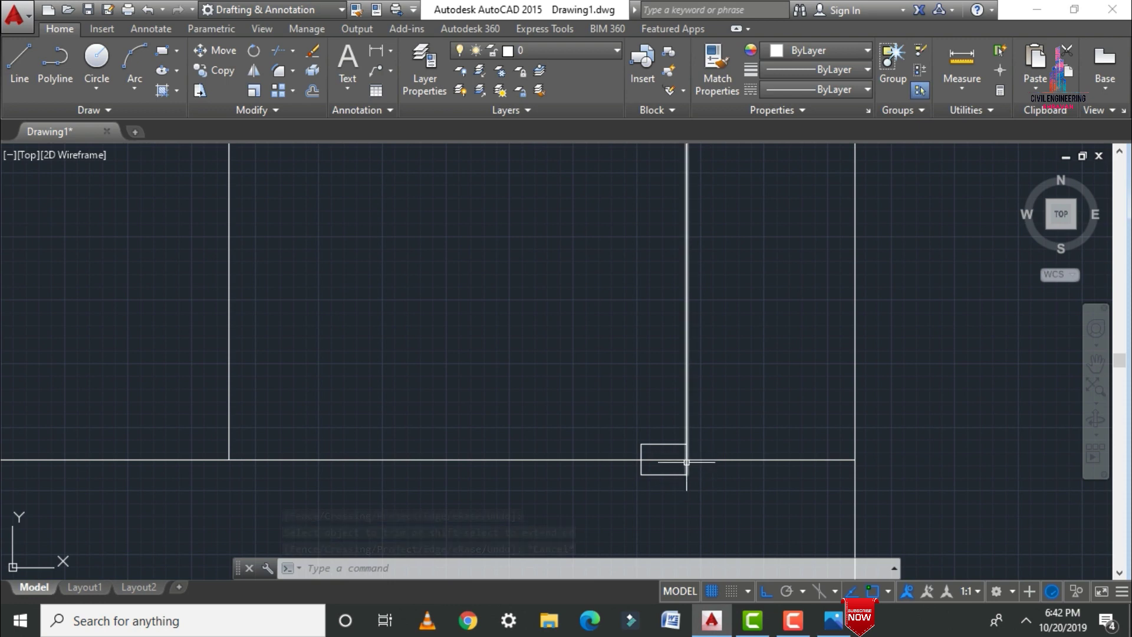
key(Return)
key(Return)
click(687, 397)
key(Escape)
scroll(694, 483, up, 2)
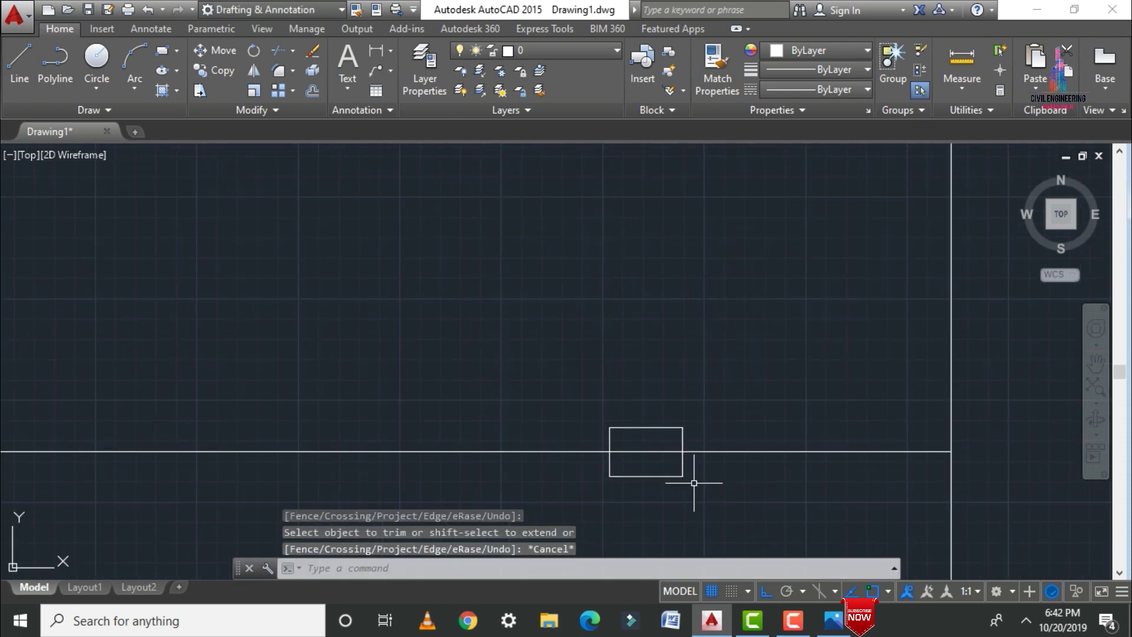
text(tr)
key(Return)
key(Return)
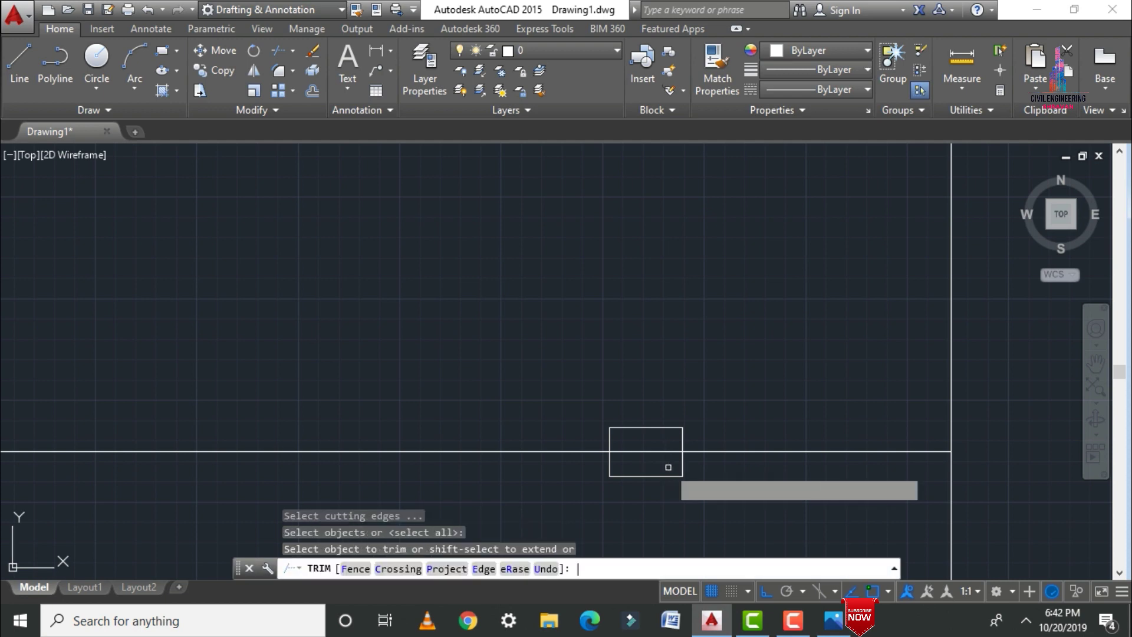
scroll(619, 412, down, 3)
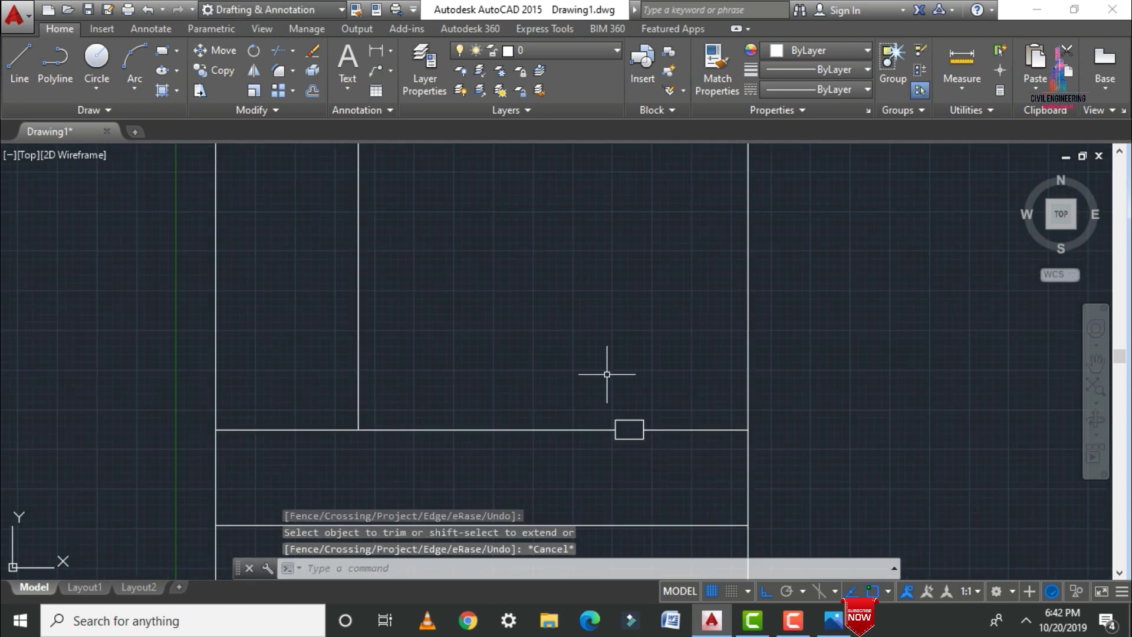
Copy the step's top and right edges from its lower-right corner to the first step positions.
text(co)
key(Return)
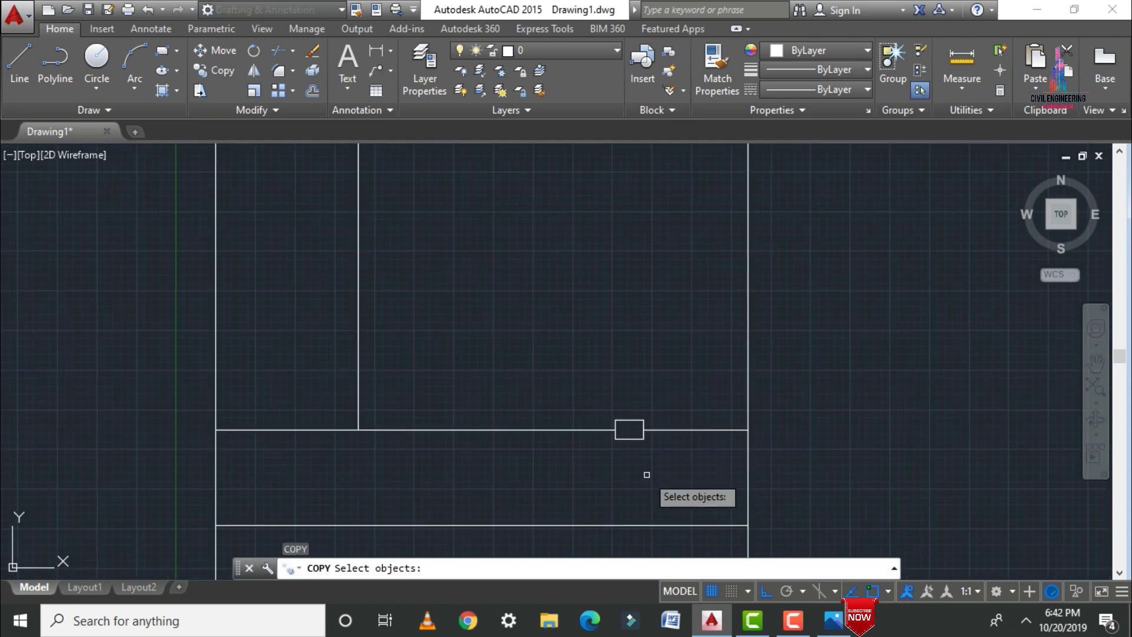
scroll(645, 418, up, 4)
click(640, 414)
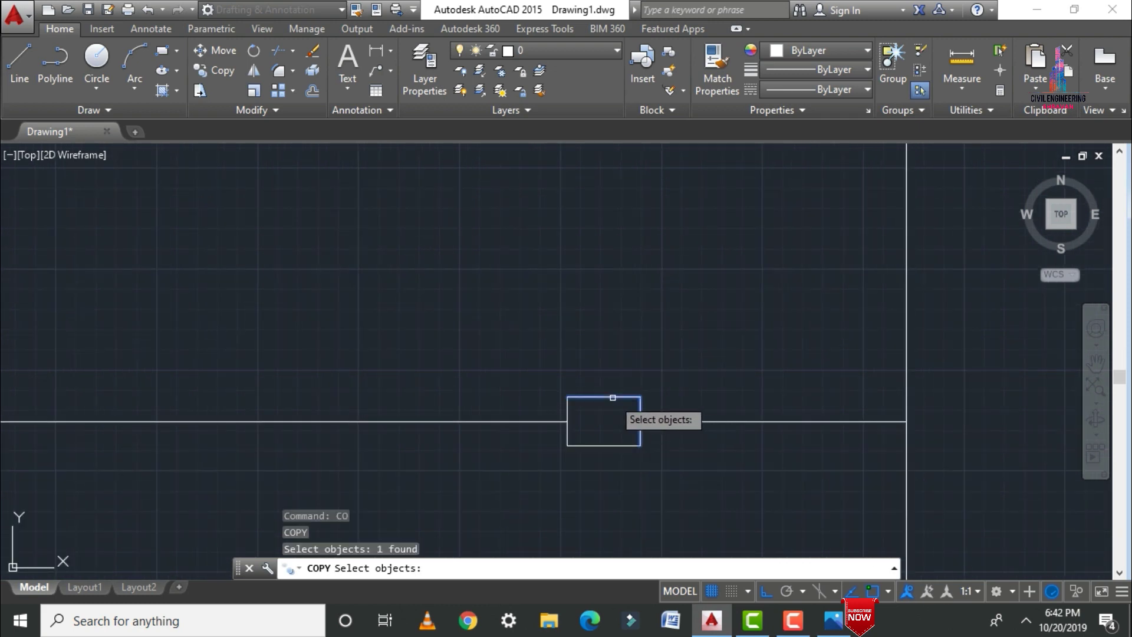
click(617, 396)
key(Return)
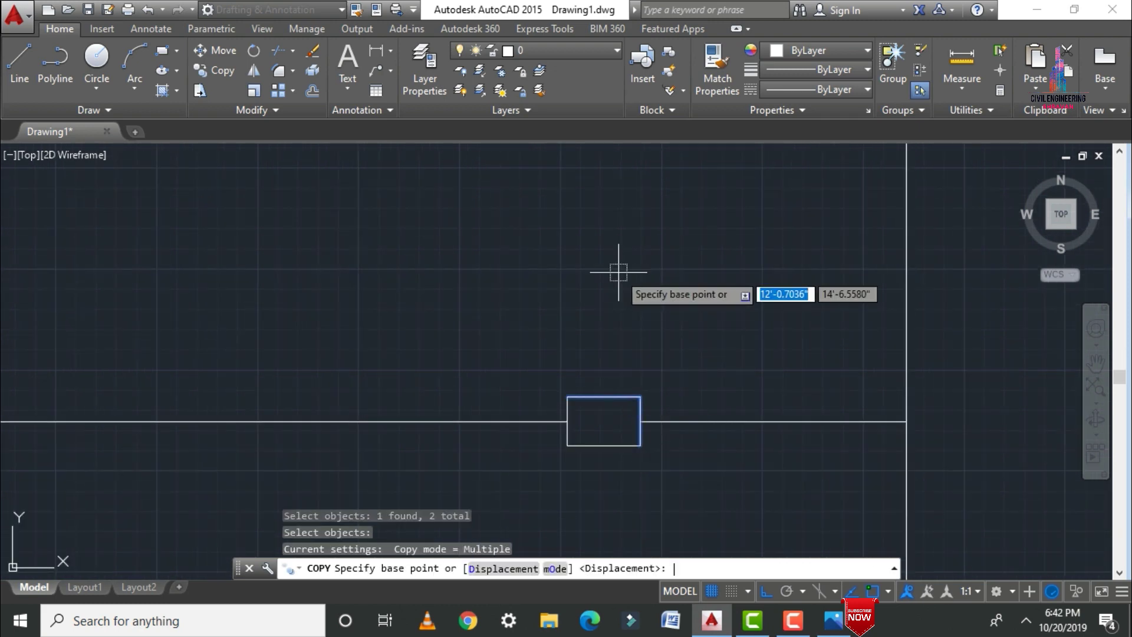
click(640, 445)
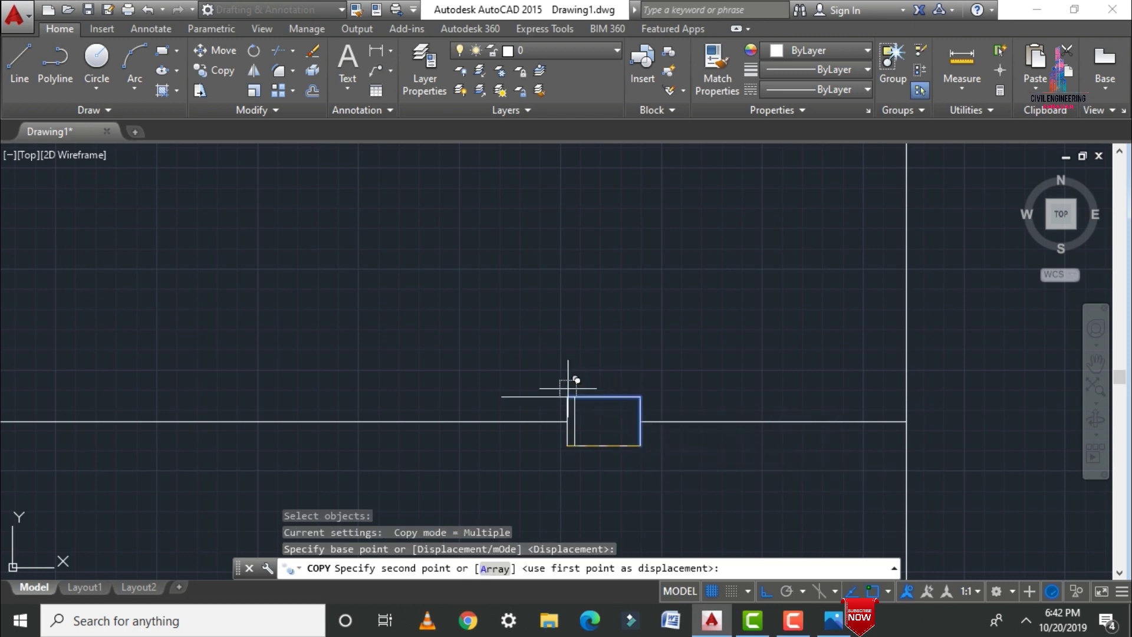
click(504, 445)
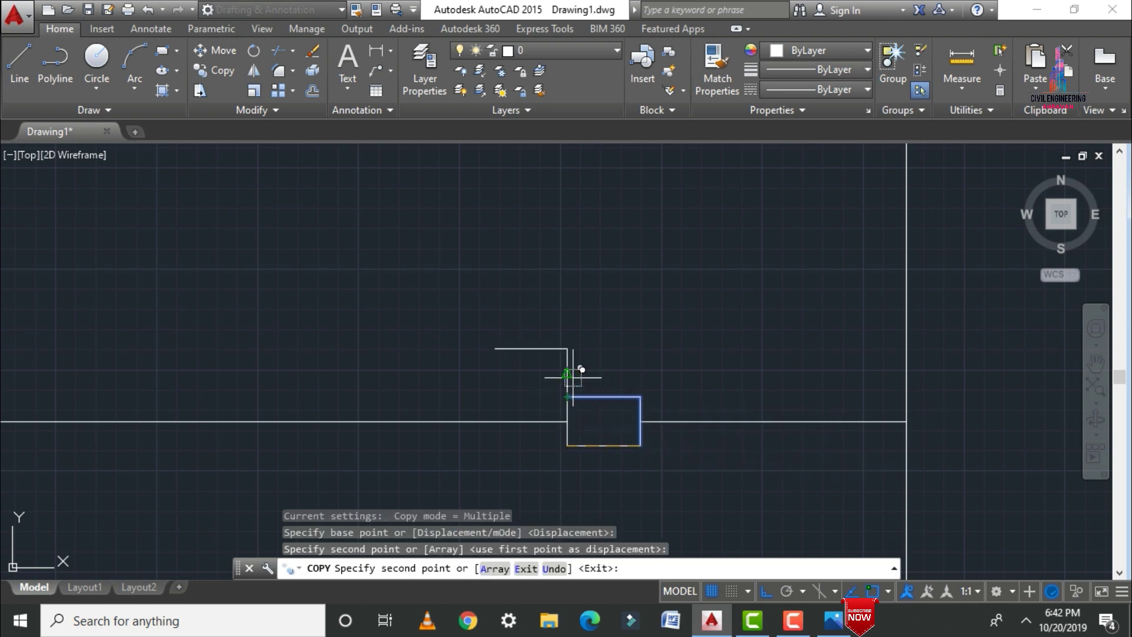
click(502, 347)
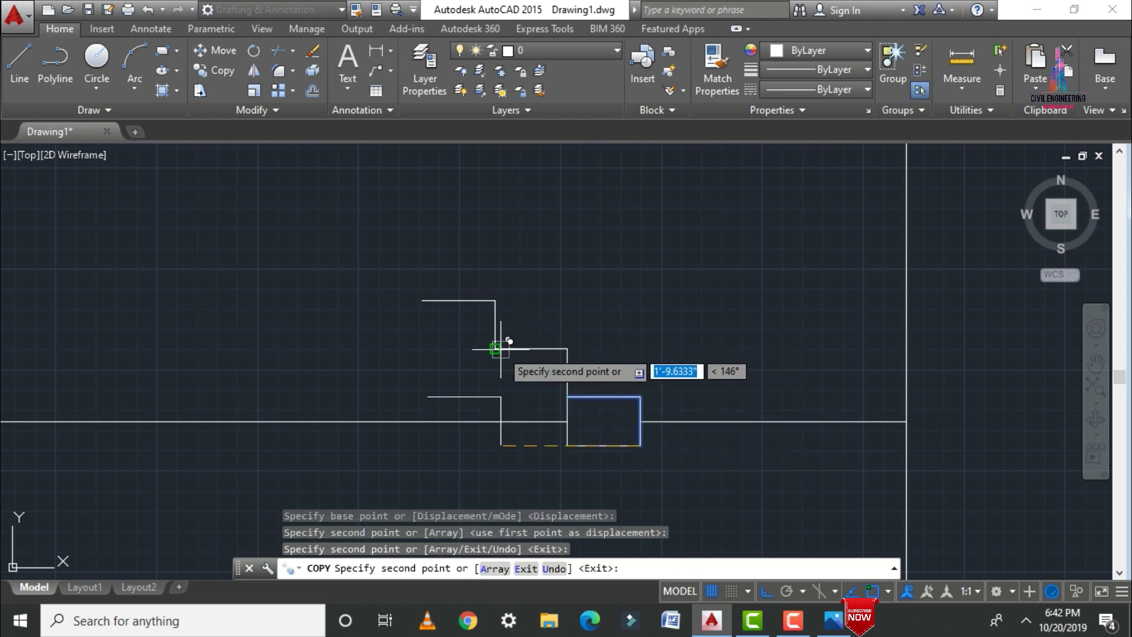
scroll(465, 377, down, 2)
click(441, 349)
Place the remaining step copies diagonally to the stair top and delete the stray vertical line.
click(442, 350)
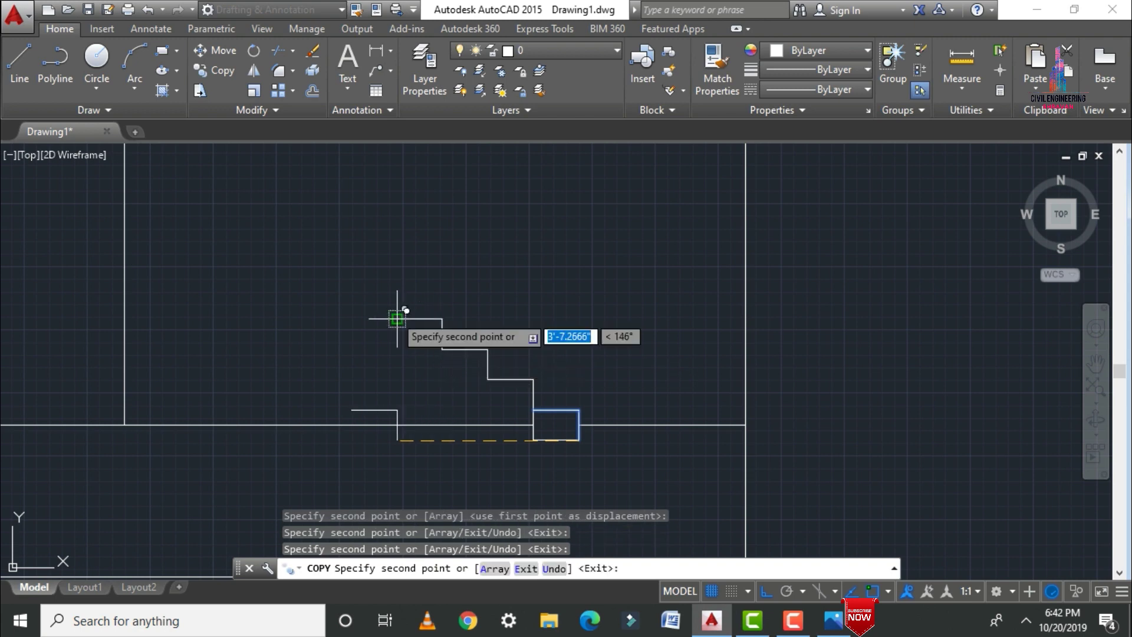
click(397, 318)
click(352, 289)
click(305, 258)
click(260, 227)
click(215, 198)
scroll(198, 243, down, 1)
scroll(190, 213, up, 2)
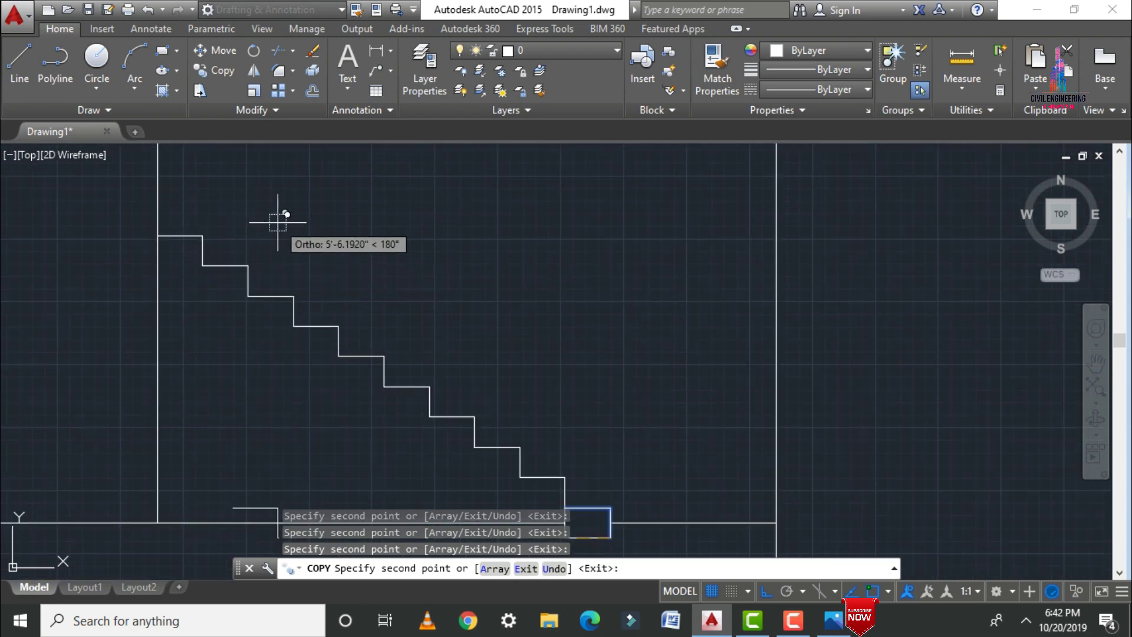
key(Escape)
scroll(662, 177, up, 2)
key(Delete)
scroll(727, 442, down, 2)
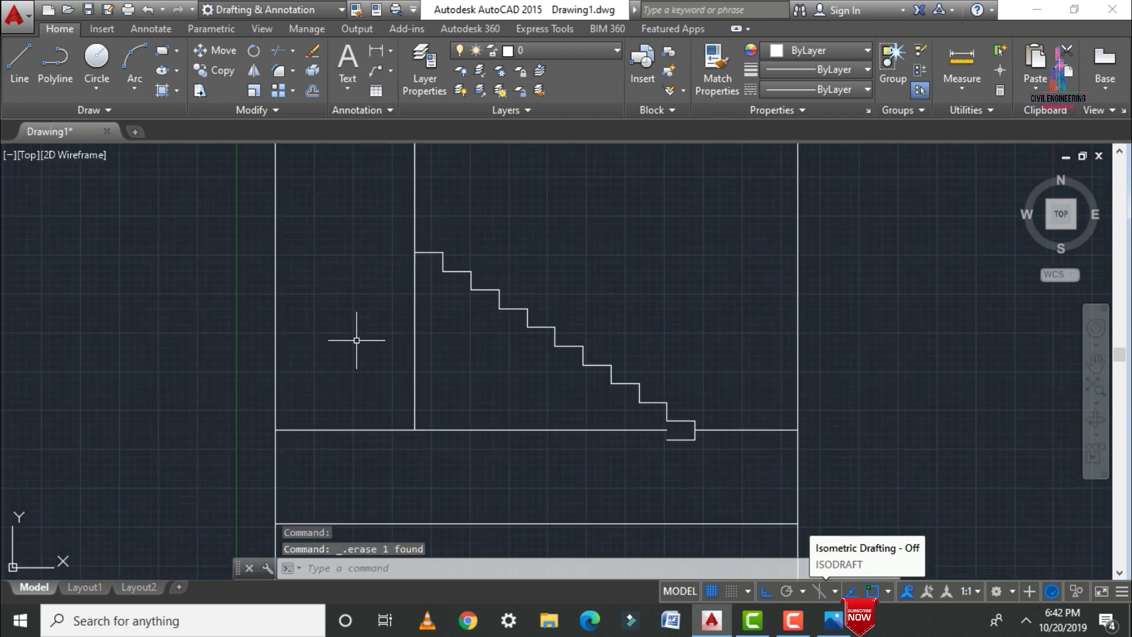
Extend the landing line leftward from the stair's top corner.
scroll(512, 342, down, 4)
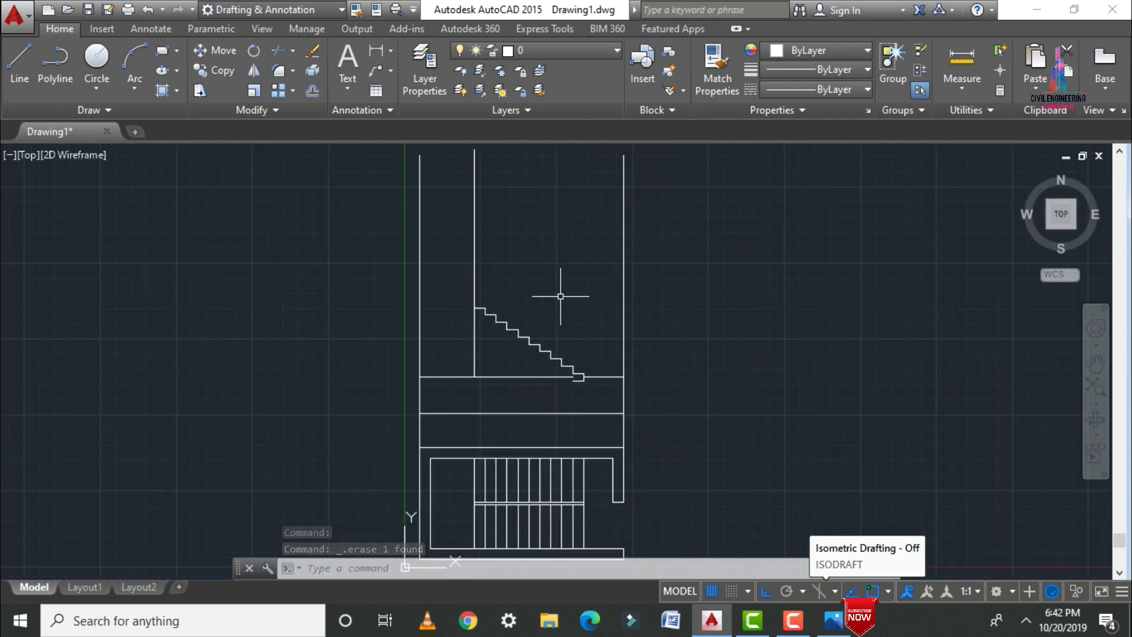
scroll(454, 283, up, 2)
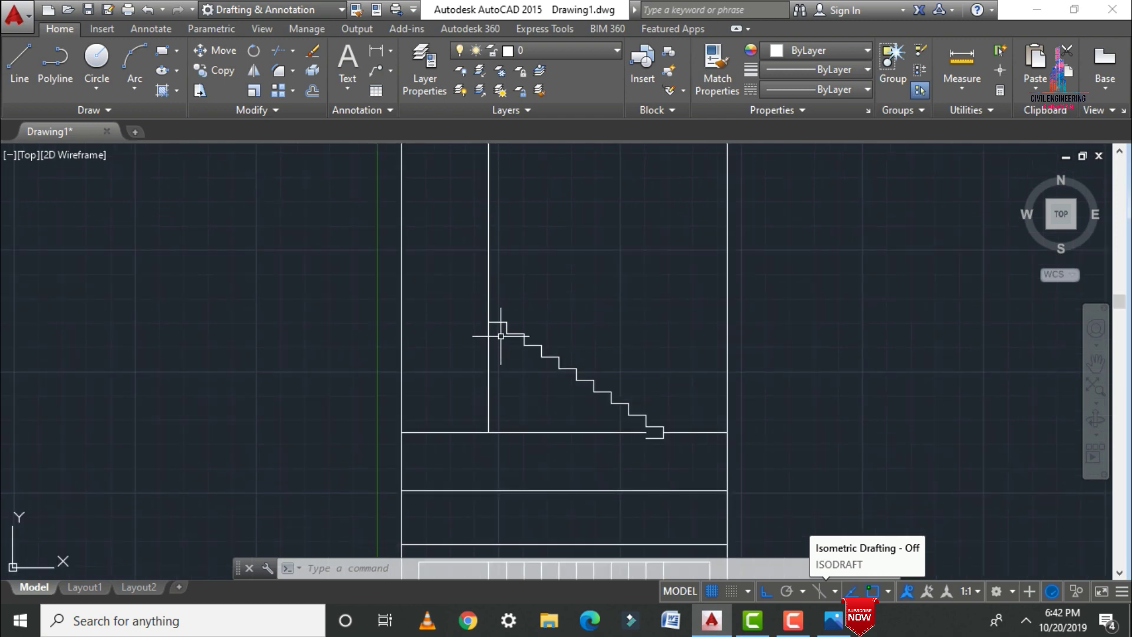
text(l)
key(Return)
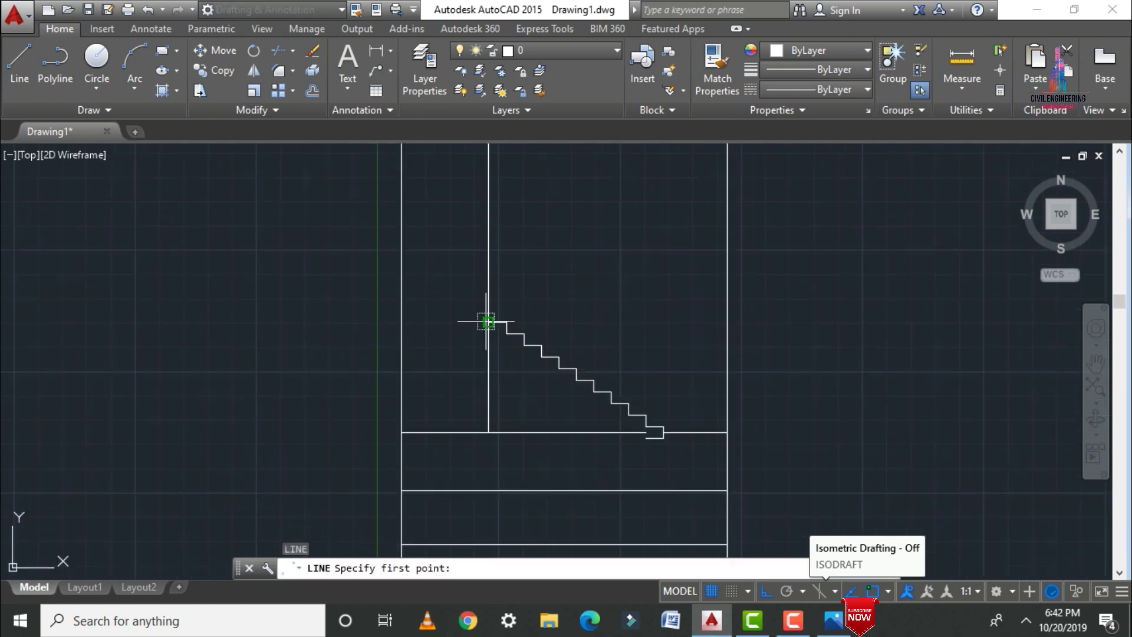
click(488, 322)
scroll(388, 322, up, 3)
scroll(389, 323, down, 5)
scroll(371, 326, up, 4)
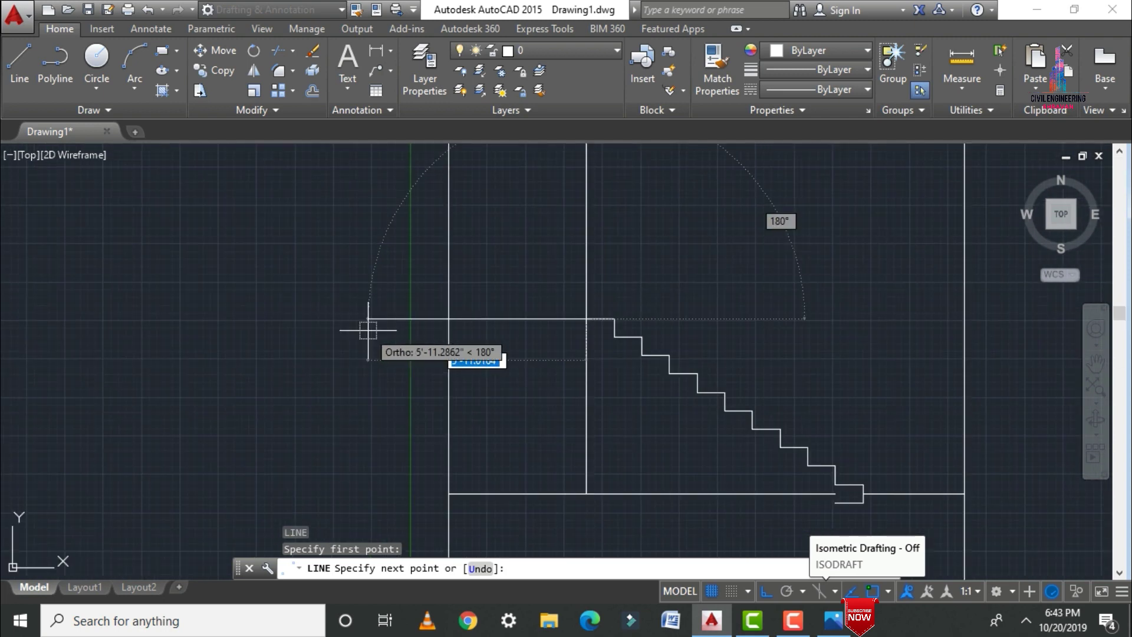
click(404, 322)
key(Escape)
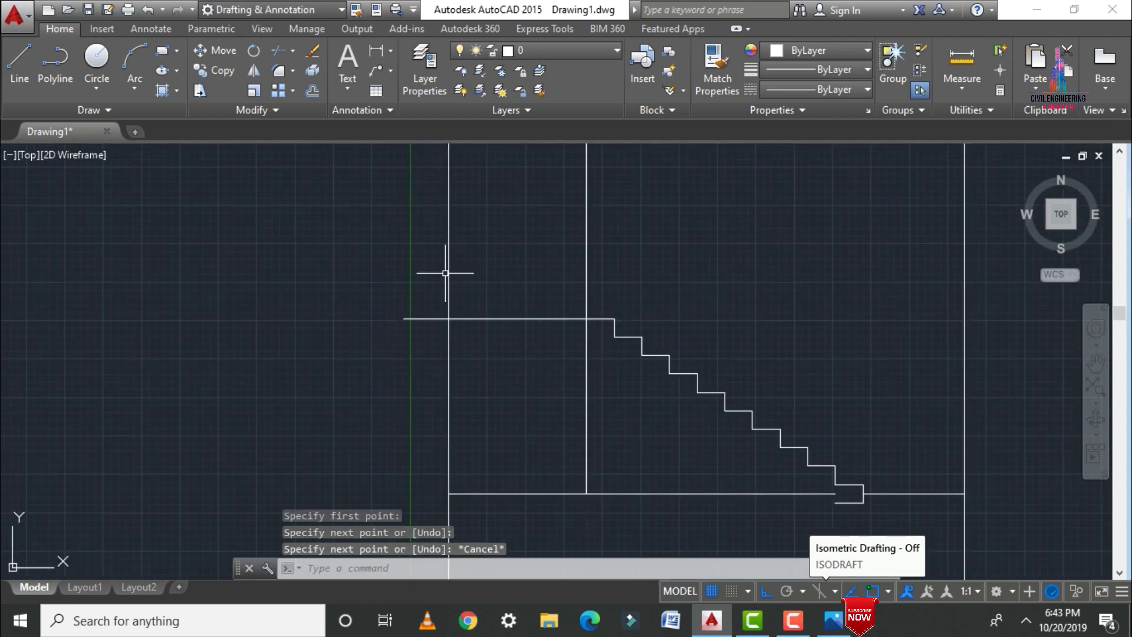
Offset the landing line 6" downward for the slab thickness.
text(o)
key(Return)
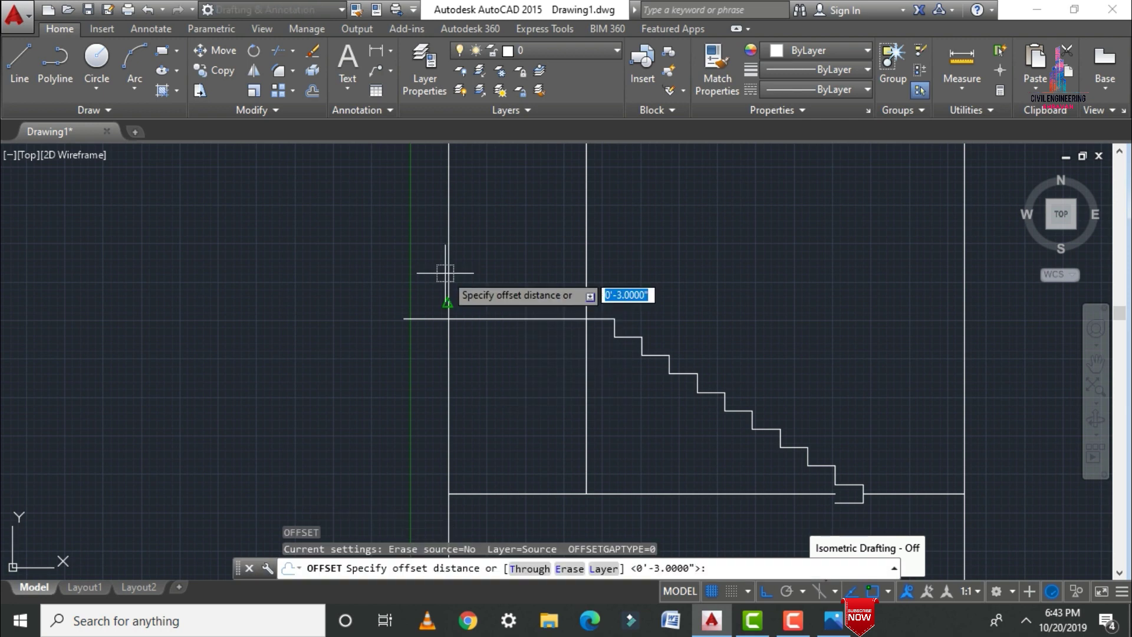
text(6")
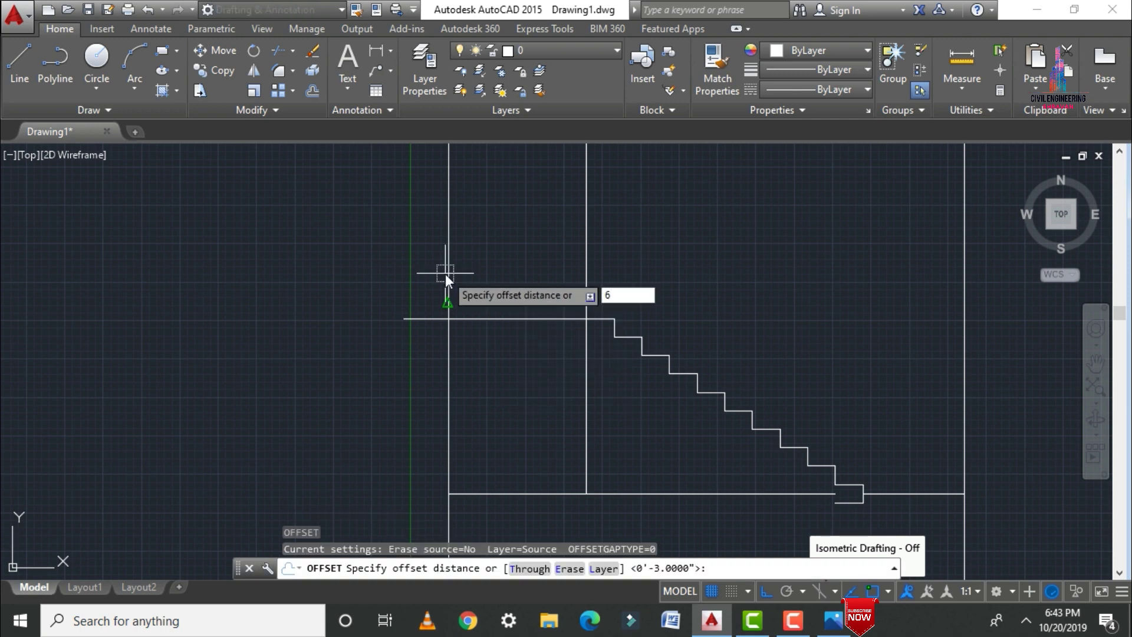
key(Return)
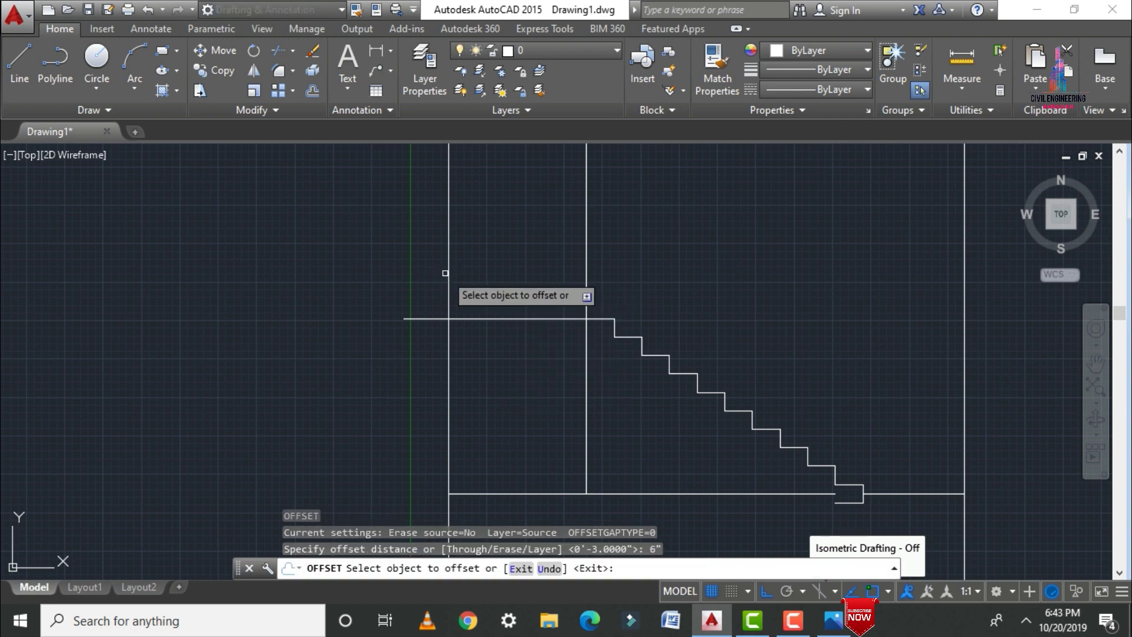
click(483, 319)
click(484, 319)
click(481, 376)
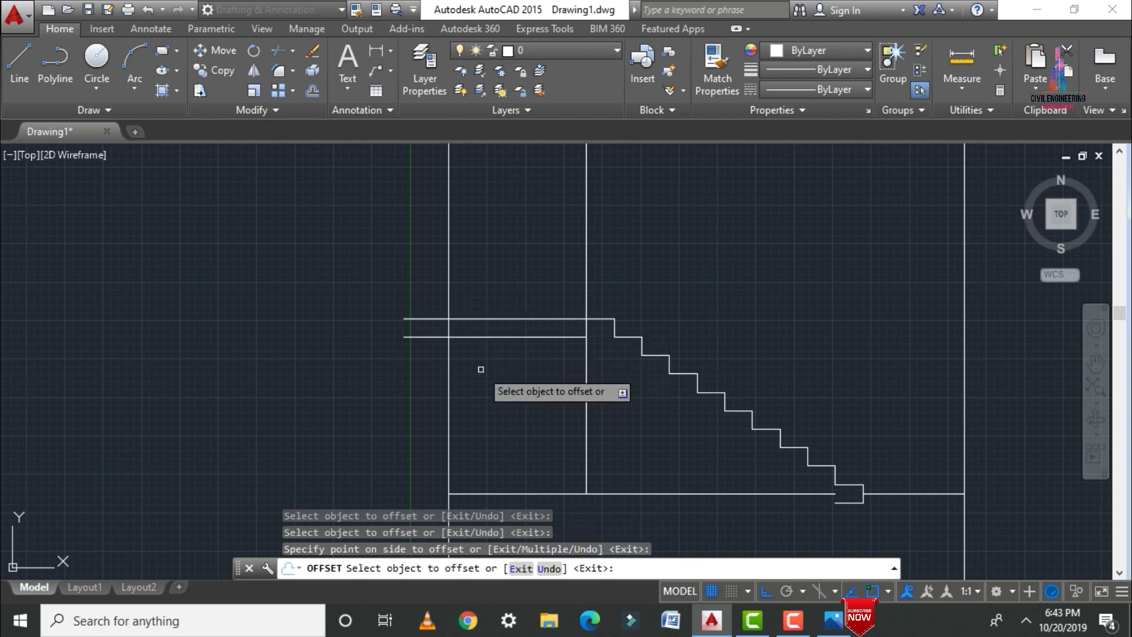
click(637, 266)
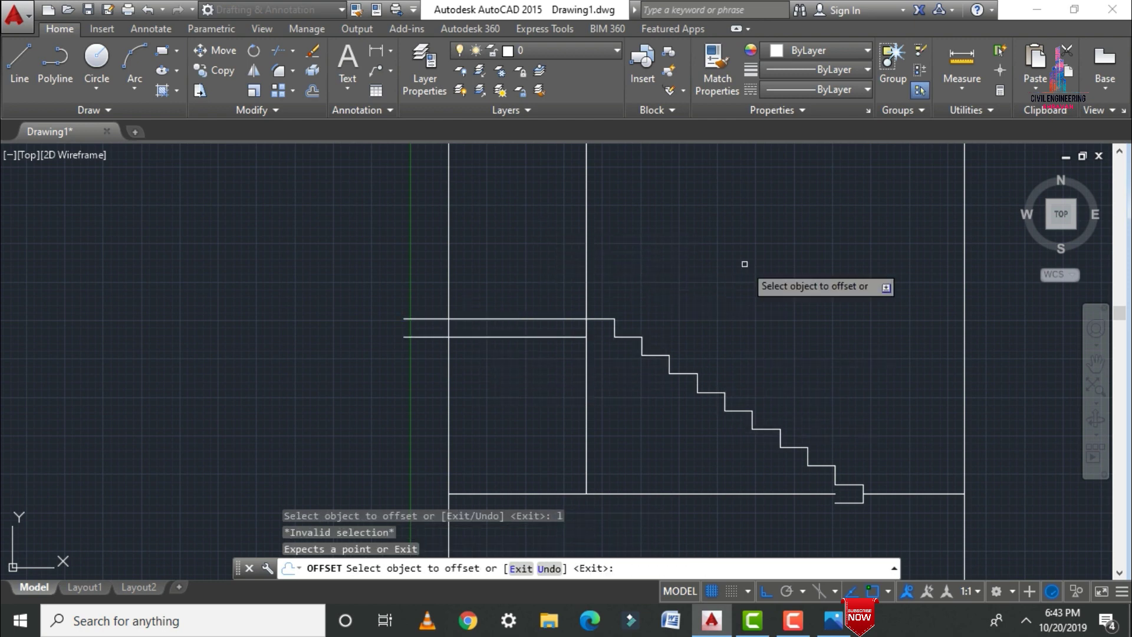
key(Escape)
Begin a soffit line at the stair's lower end.
text(l)
key(Return)
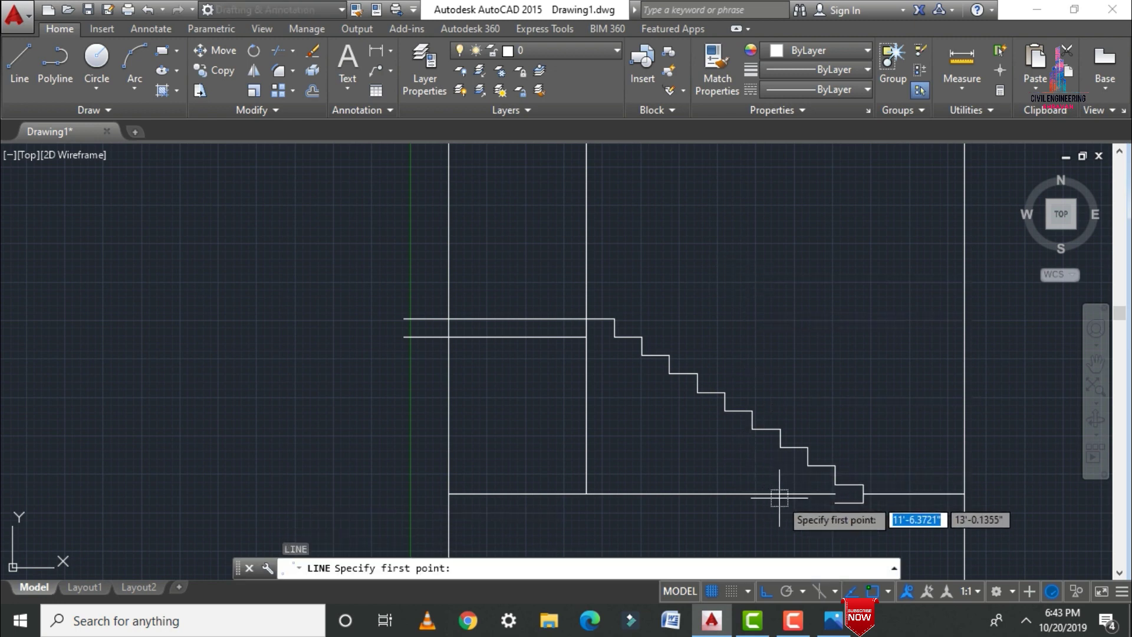
click(837, 505)
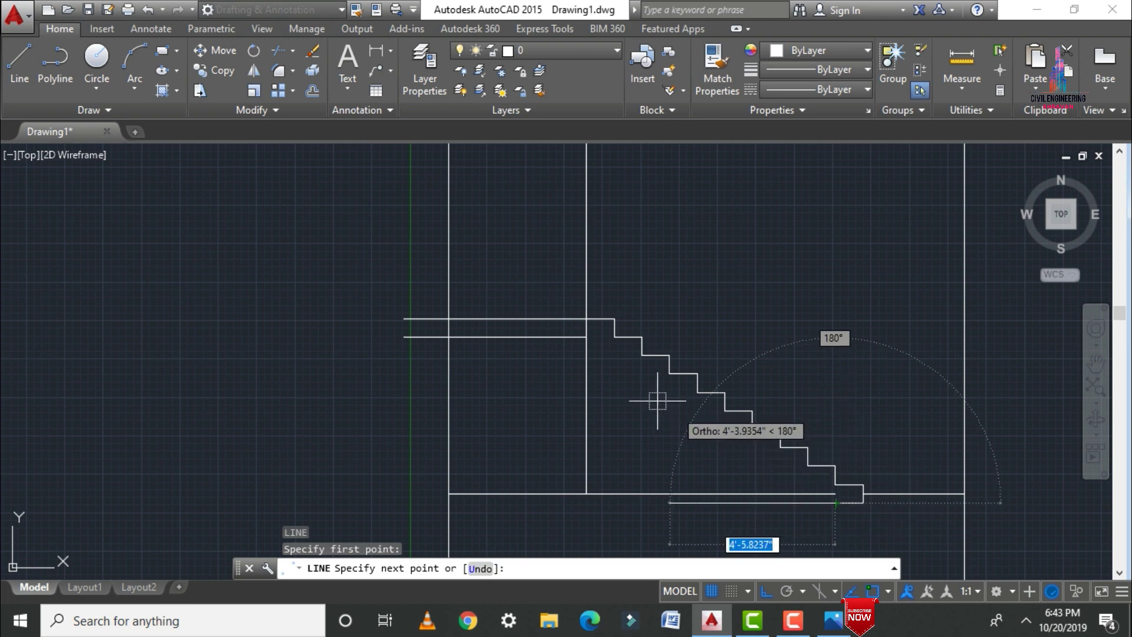
Finish the sloping soffit line under the landing slab and trim the leftover stub ends.
click(593, 340)
key(Escape)
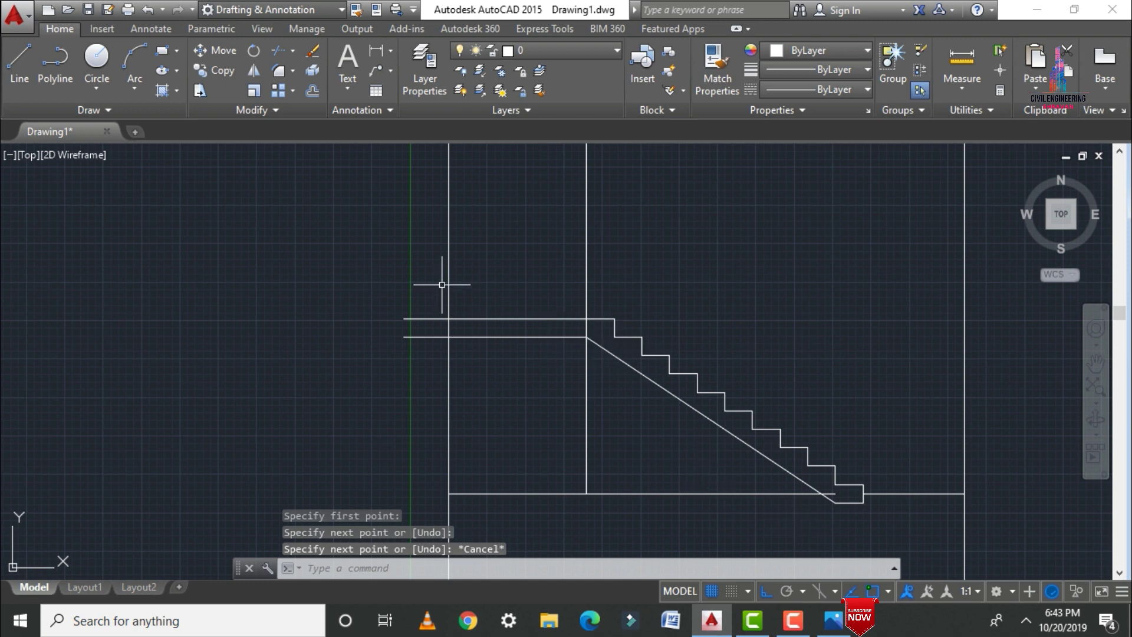
text(tr)
key(Return)
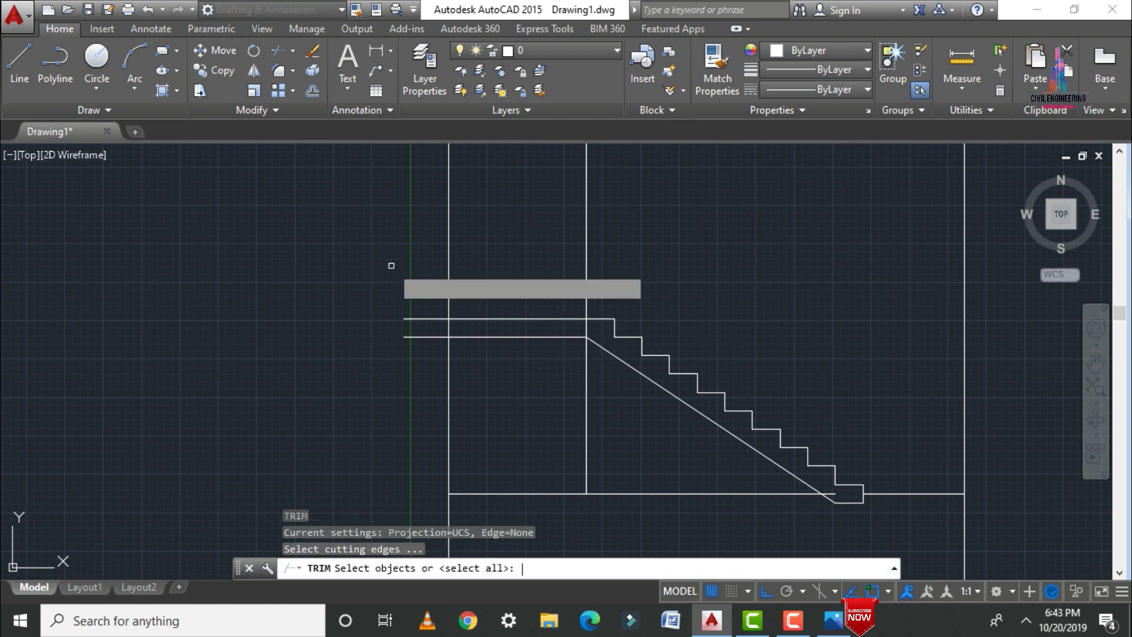
key(Return)
click(390, 263)
click(416, 340)
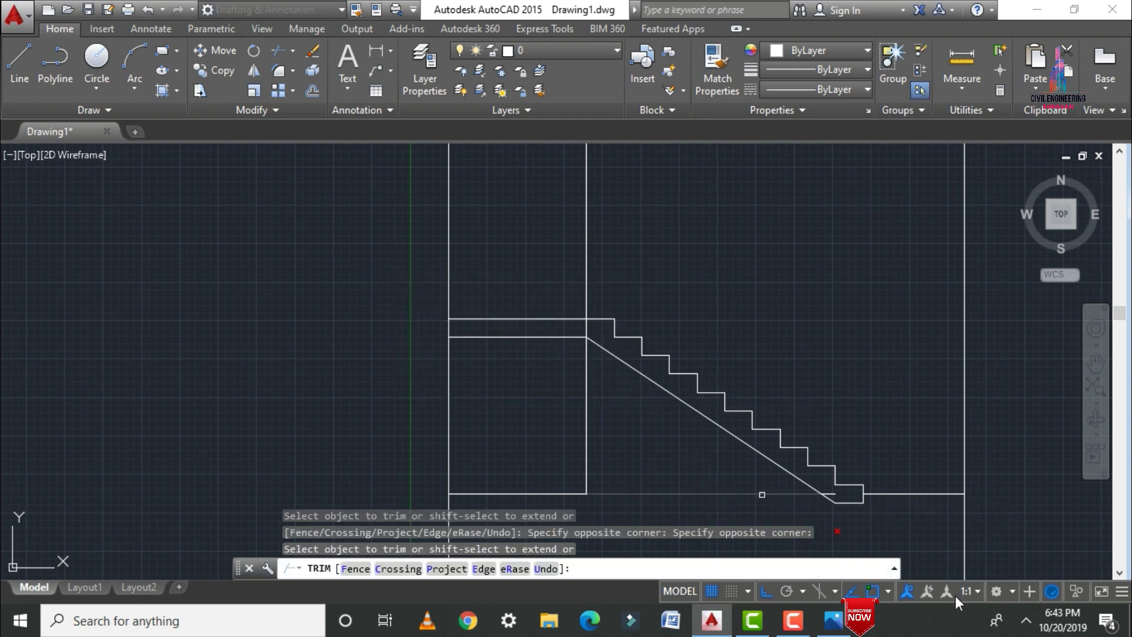
scroll(840, 496, up, 4)
click(813, 491)
scroll(814, 495, down, 5)
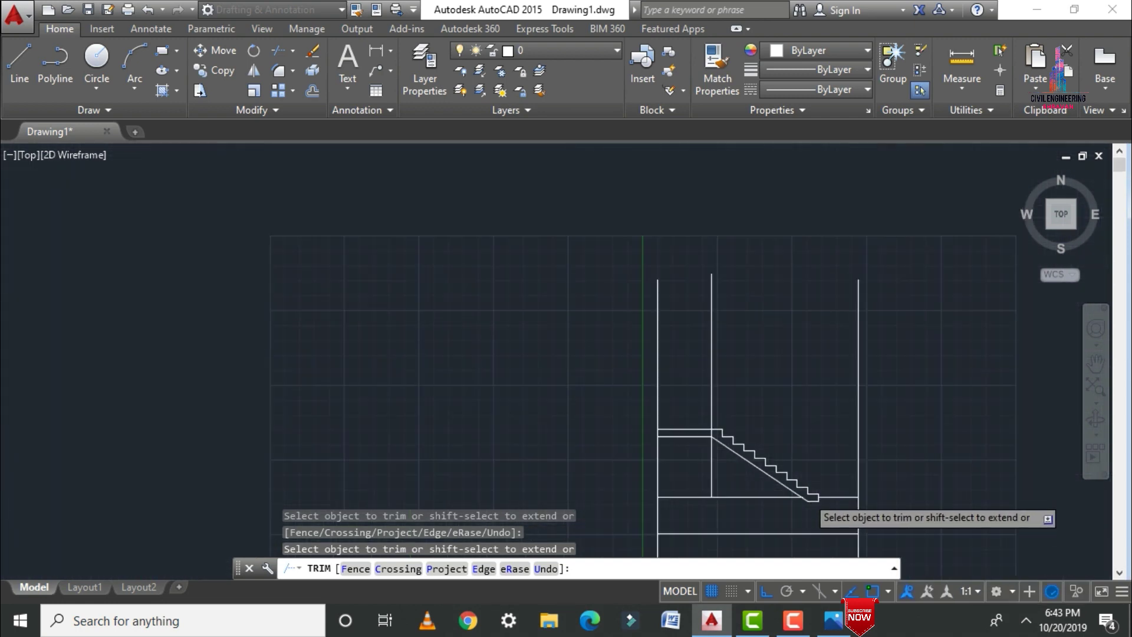
key(Escape)
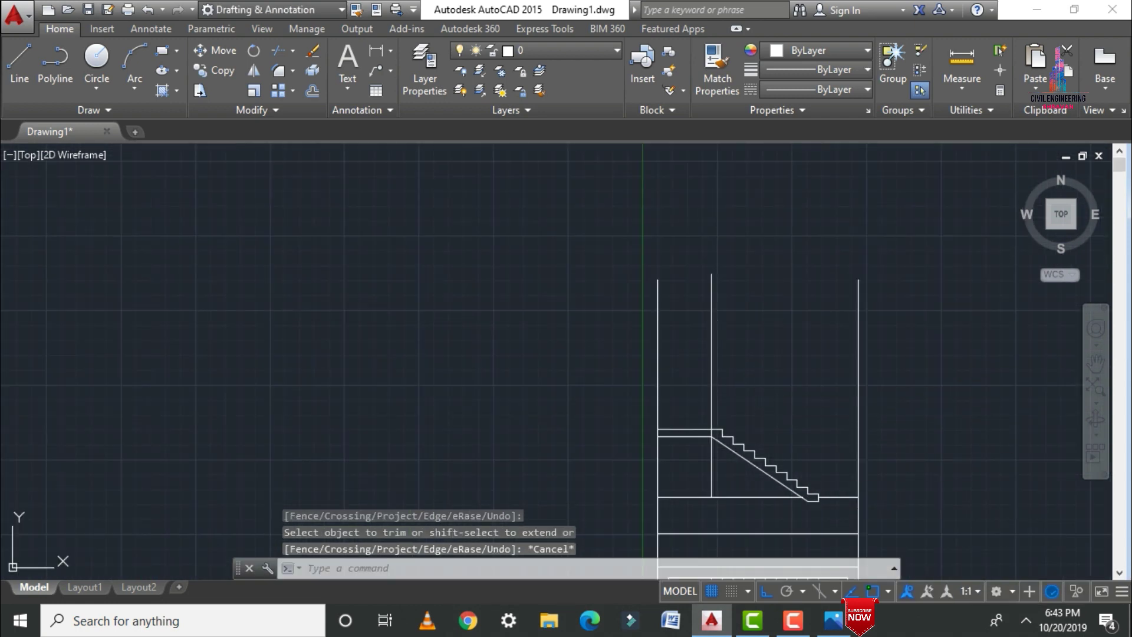
Erase the vertical guide line and check the reference stair drawing in Photos.
click(712, 354)
key(Delete)
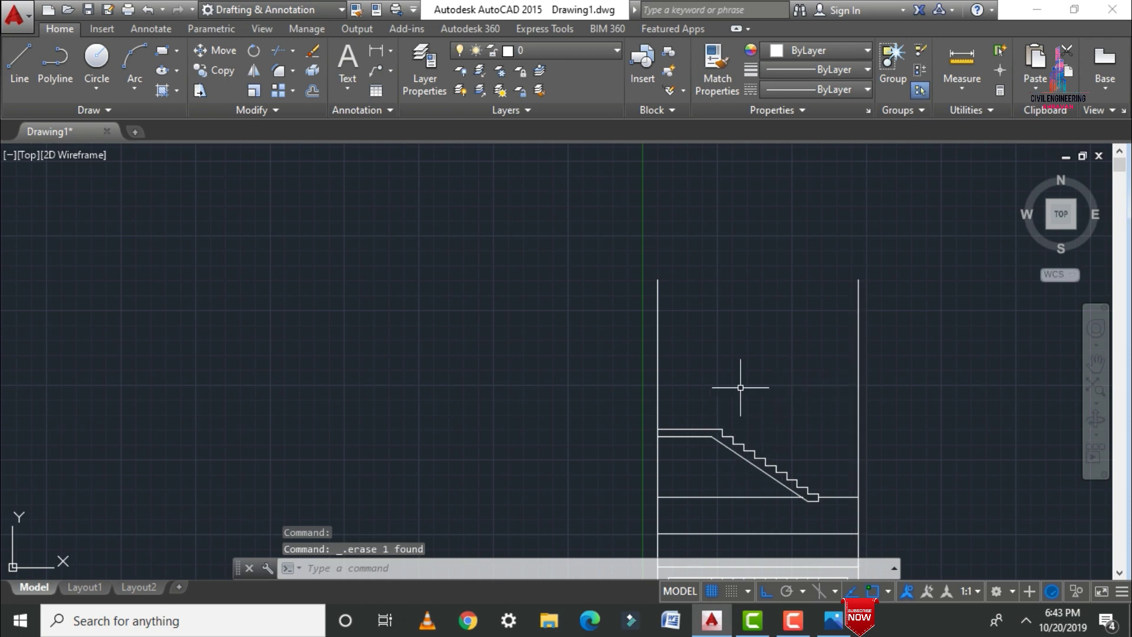
scroll(740, 388, up, 3)
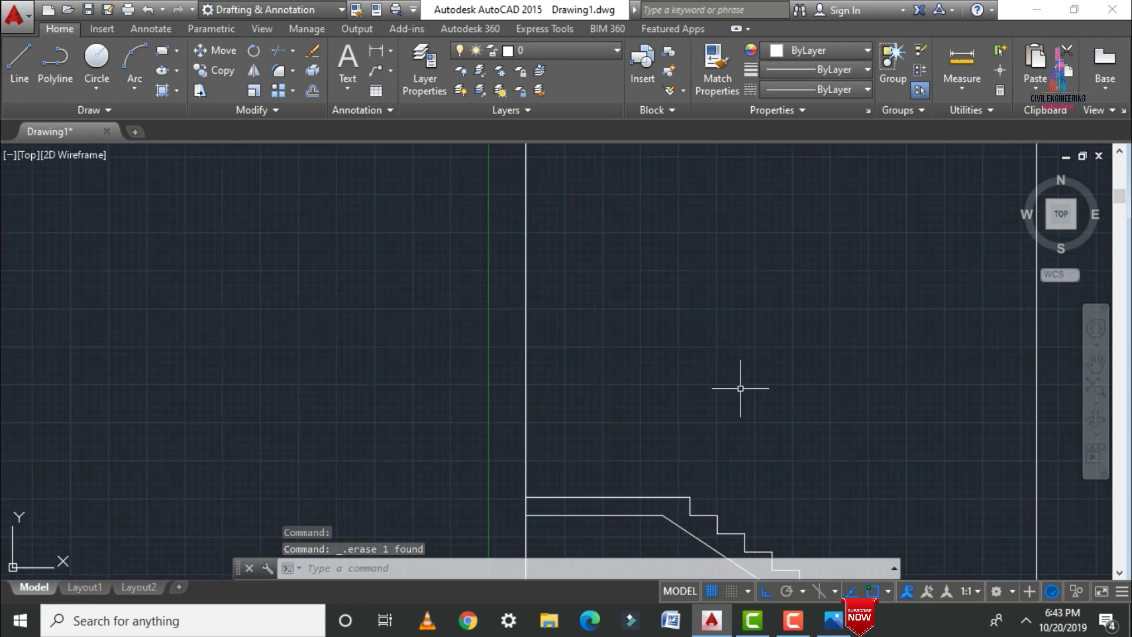
click(836, 621)
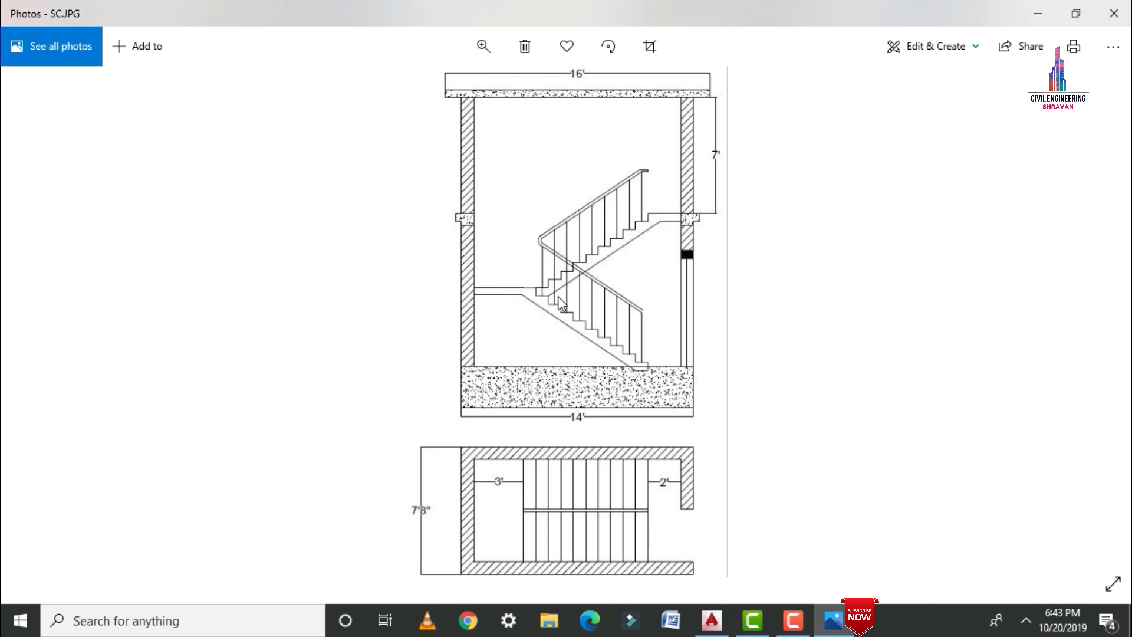
click(712, 621)
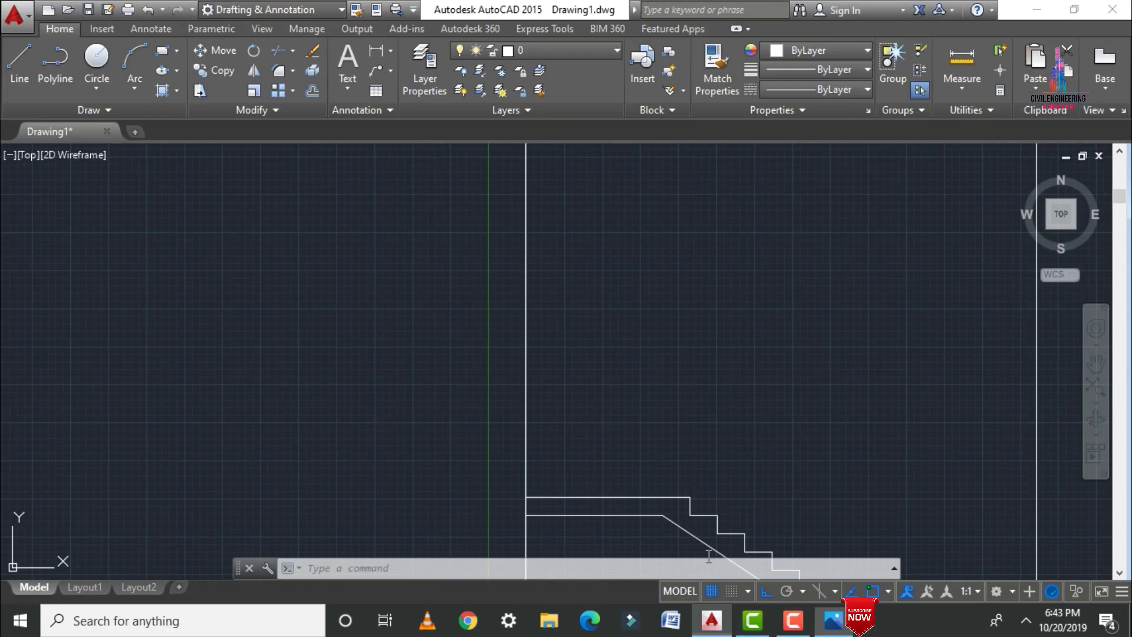
Draw a 9" tread and 6" riser from the landing's right end.
scroll(755, 489, up, 2)
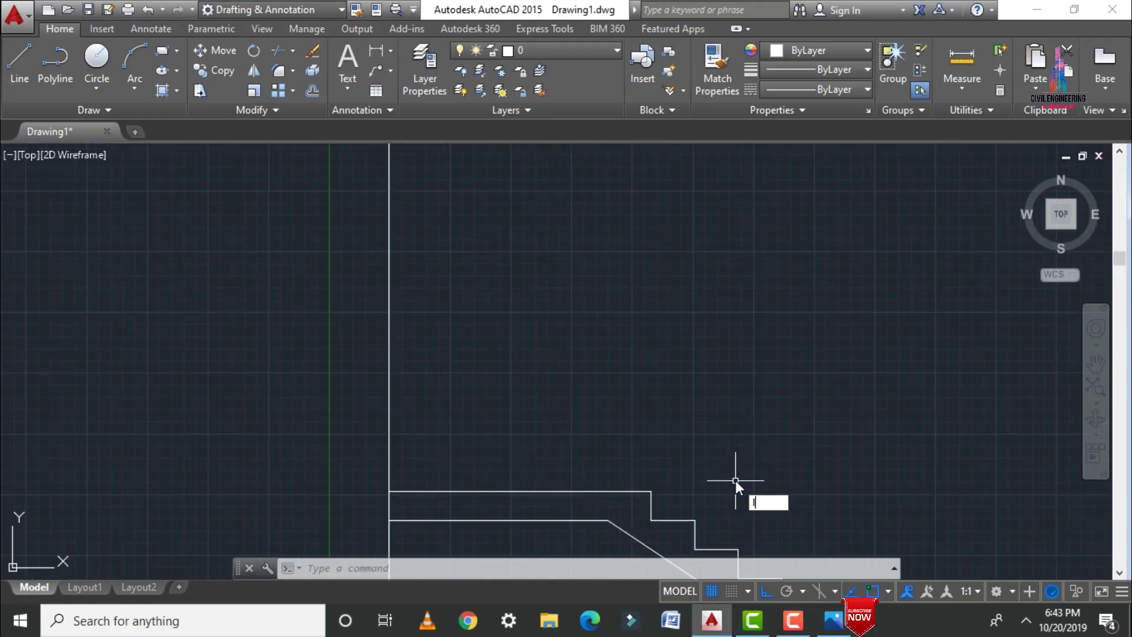
text(l)
key(Return)
click(651, 490)
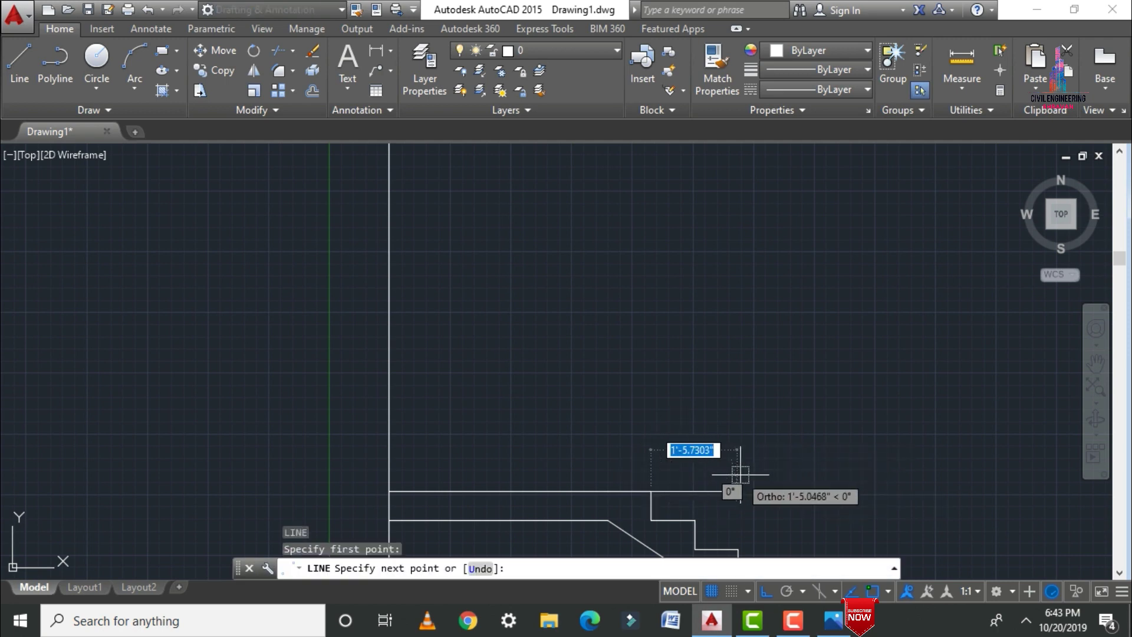
text(9")
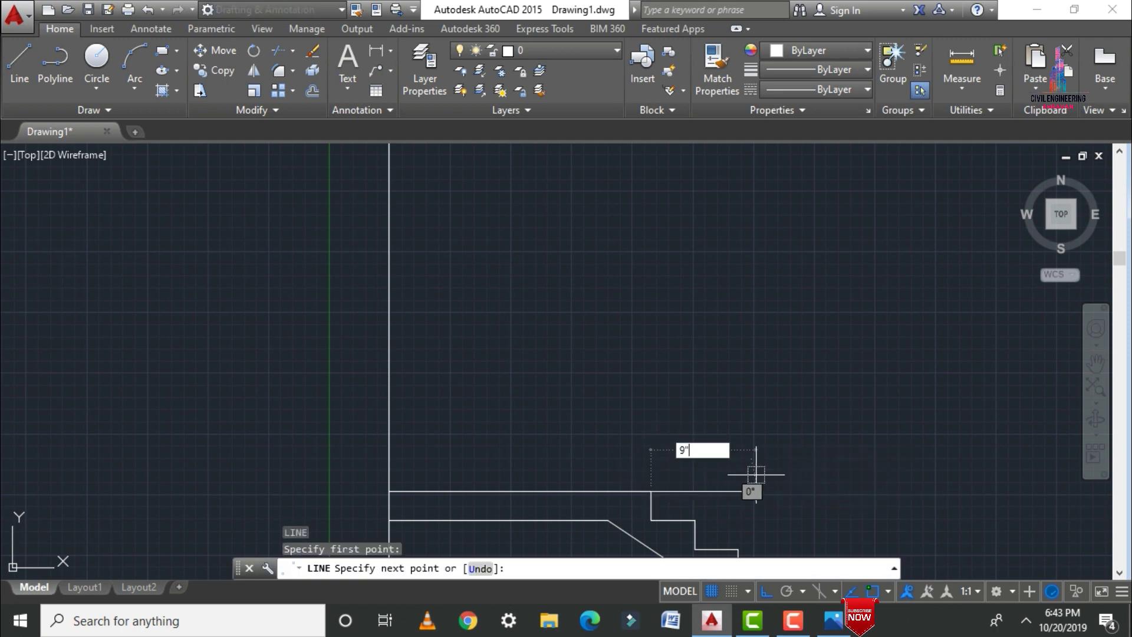
key(Return)
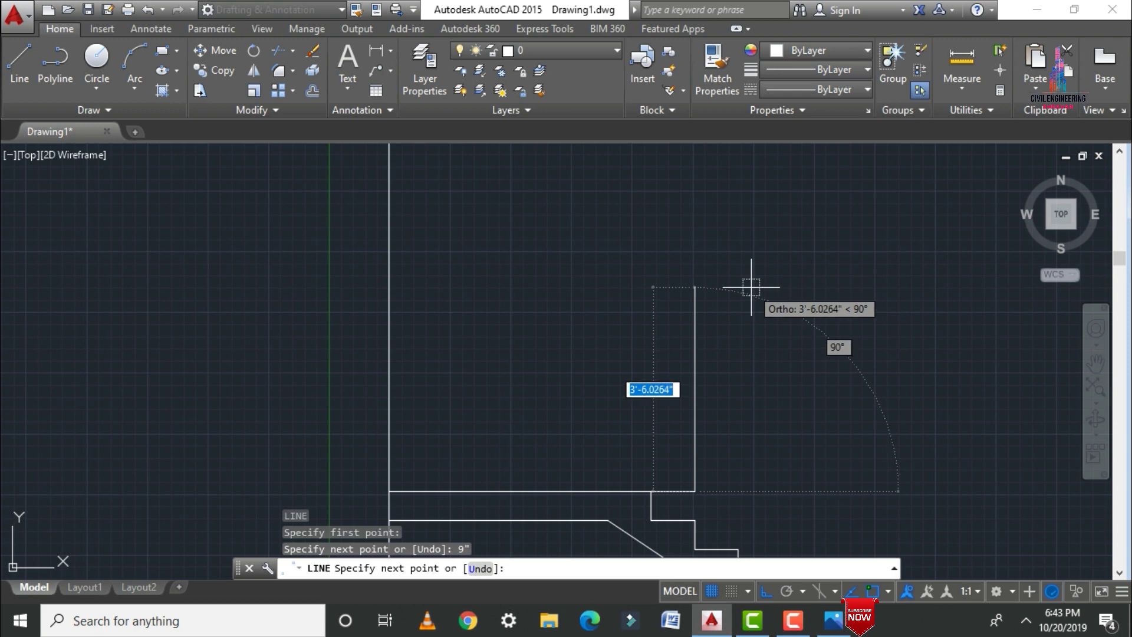
text(6")
key(Return)
key(Escape)
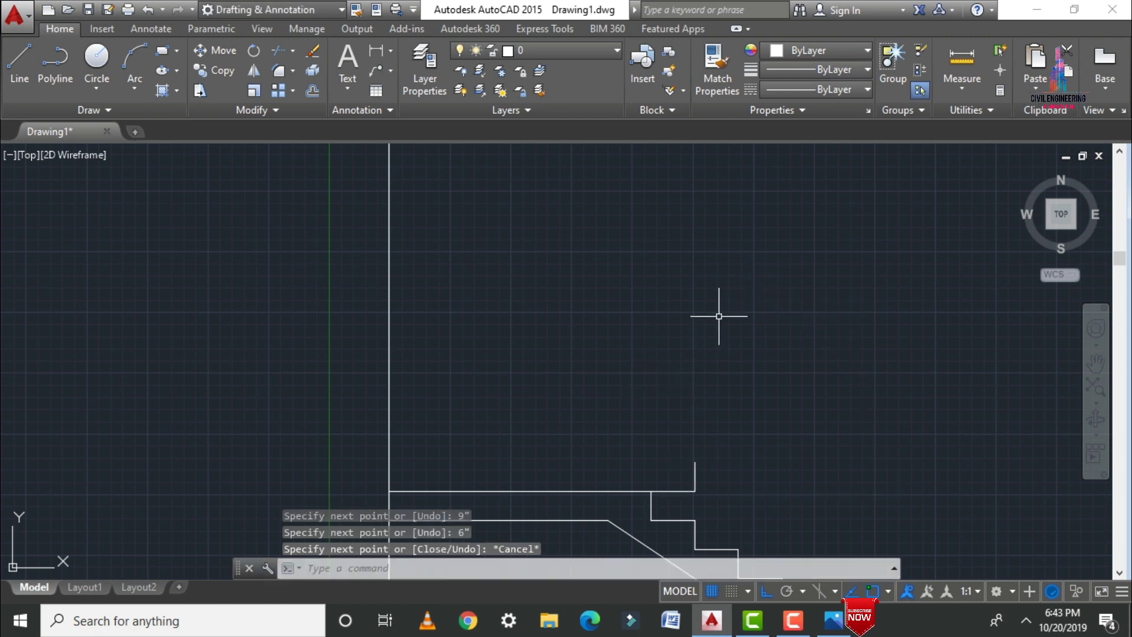
Draw a tall vertical line rising from the flight's bottom end.
scroll(711, 322, down, 4)
key(Return)
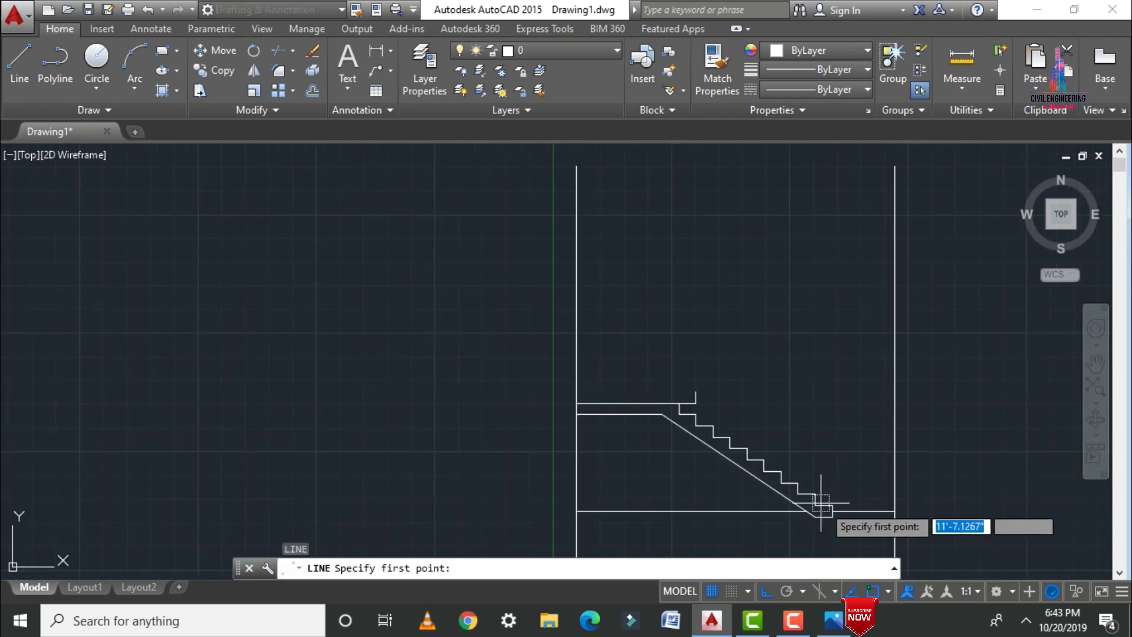
click(832, 506)
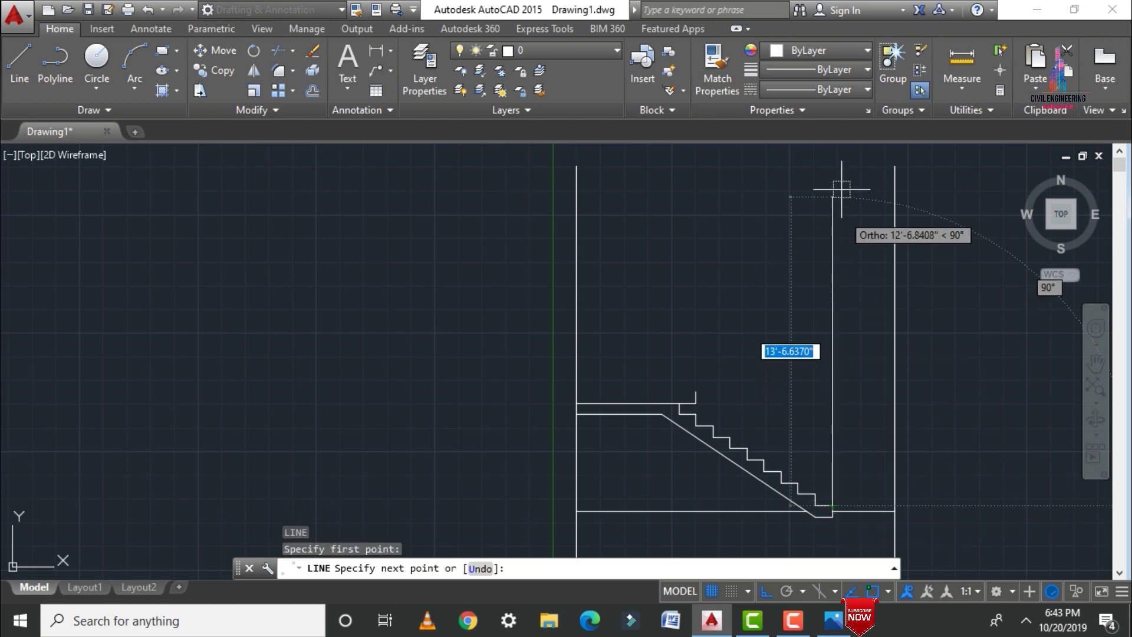
click(833, 176)
key(Escape)
scroll(784, 378, up, 2)
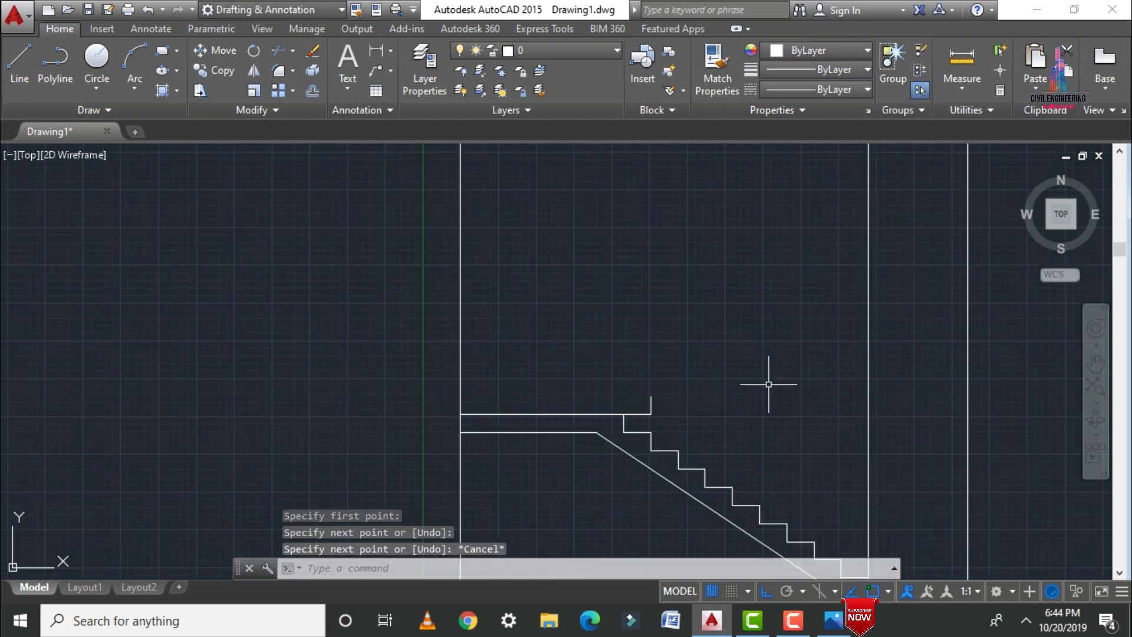
text(co)
key(Return)
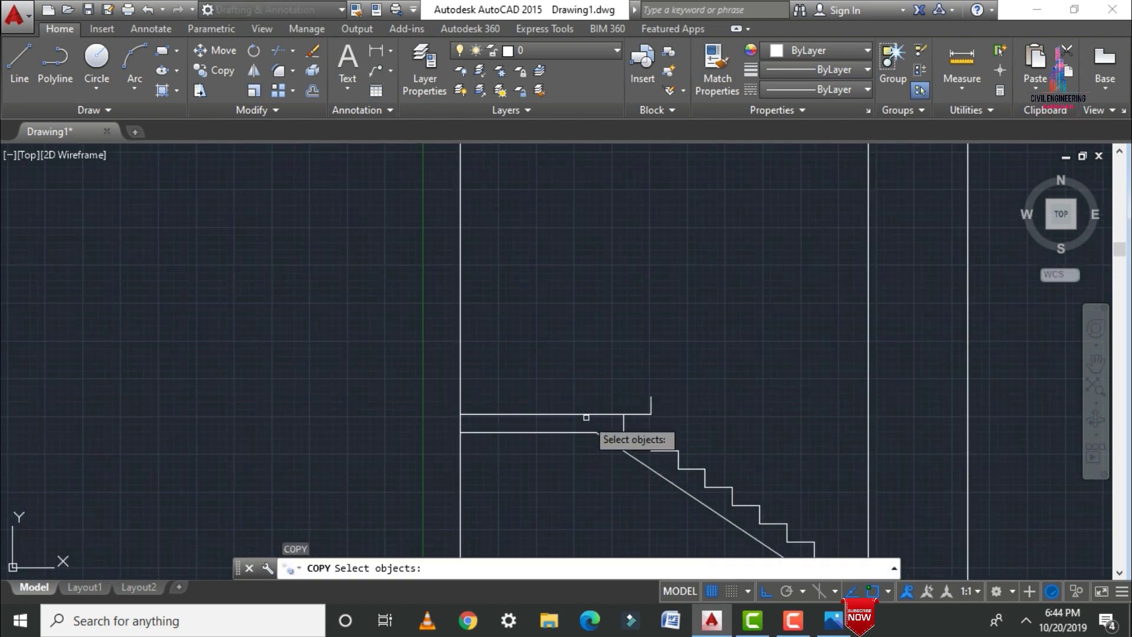
Copy the new tread and riser eight times from the landing up to the right wall.
click(644, 417)
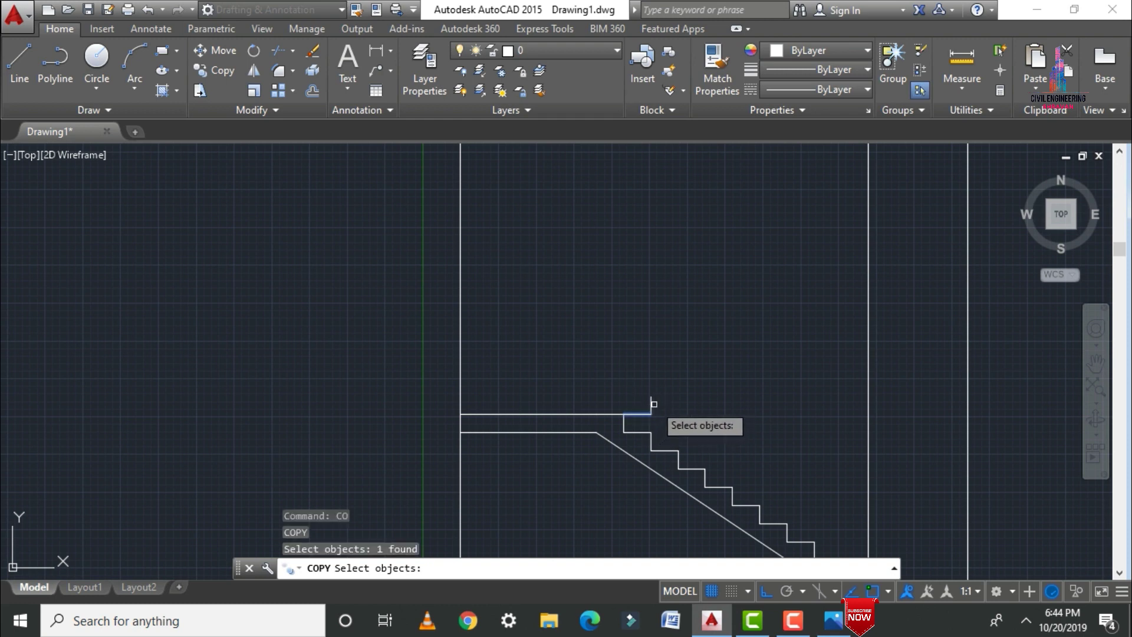
click(651, 403)
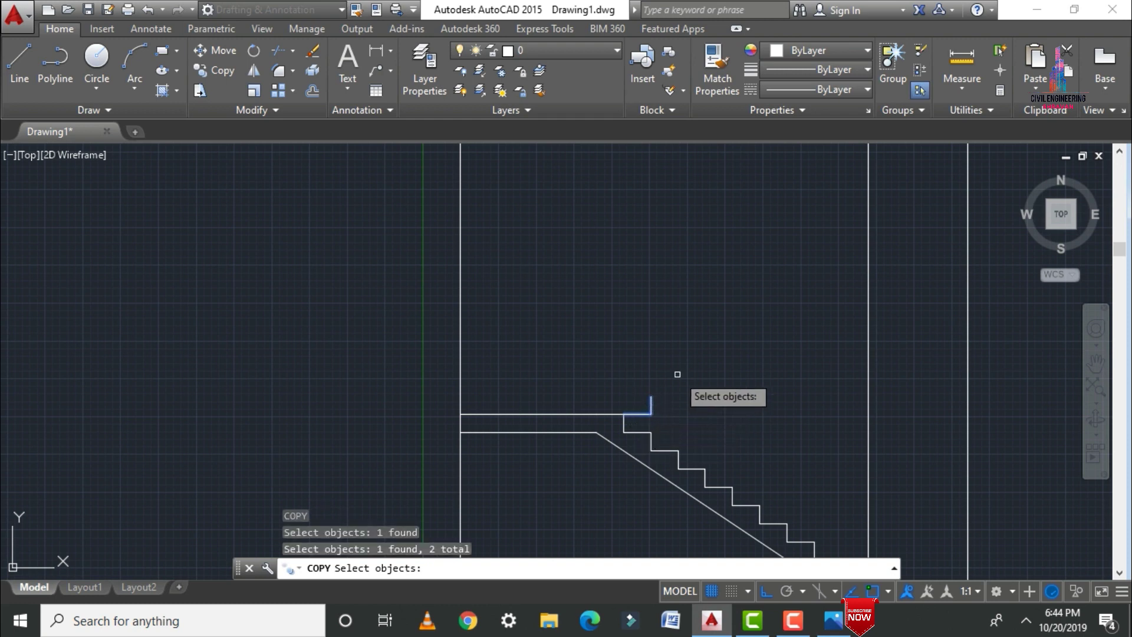
key(Return)
click(624, 415)
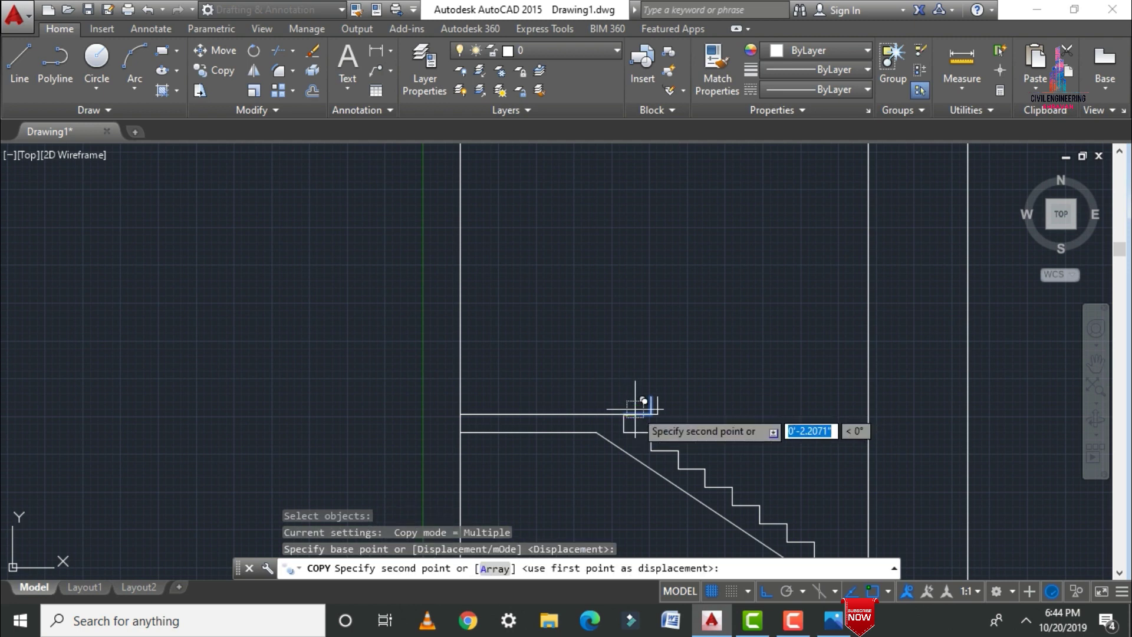
click(651, 397)
click(678, 378)
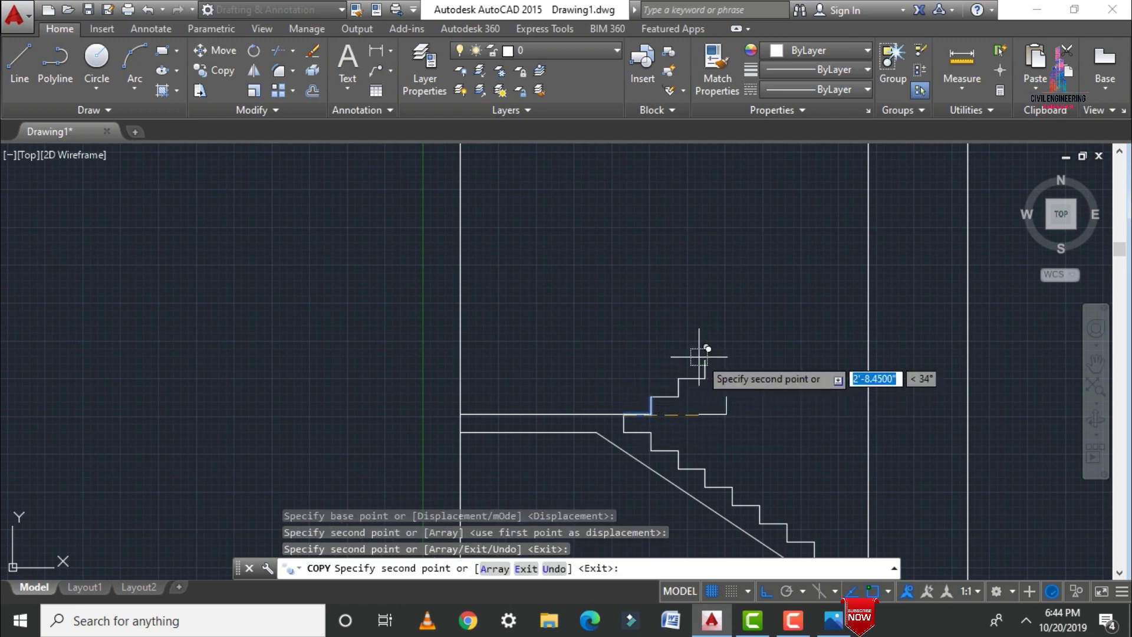
click(706, 360)
click(733, 342)
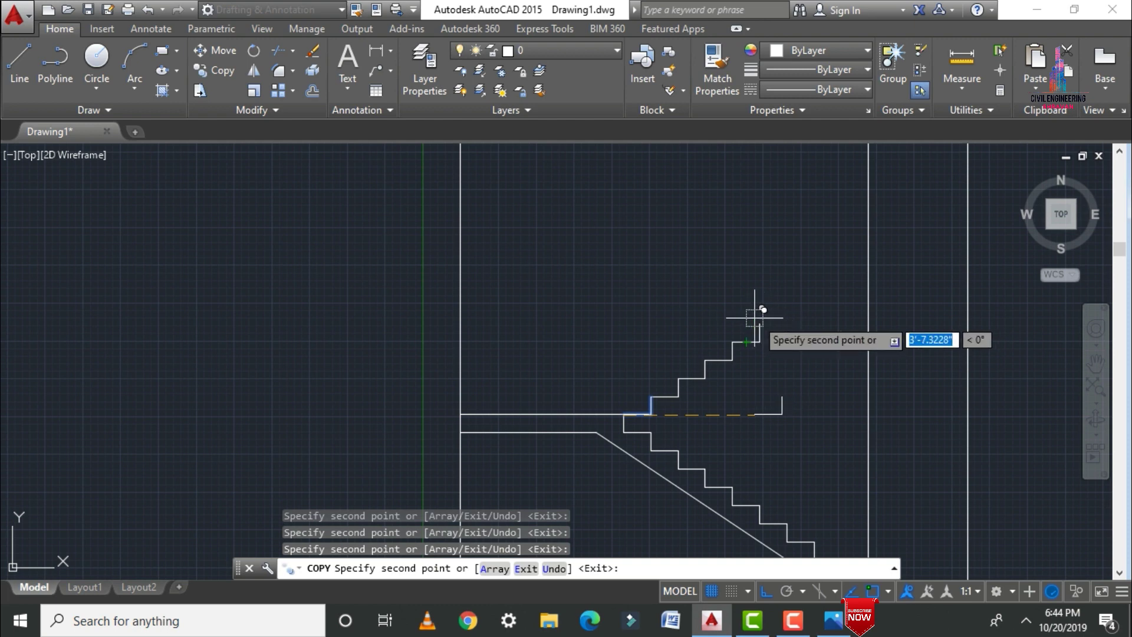
click(760, 323)
click(788, 305)
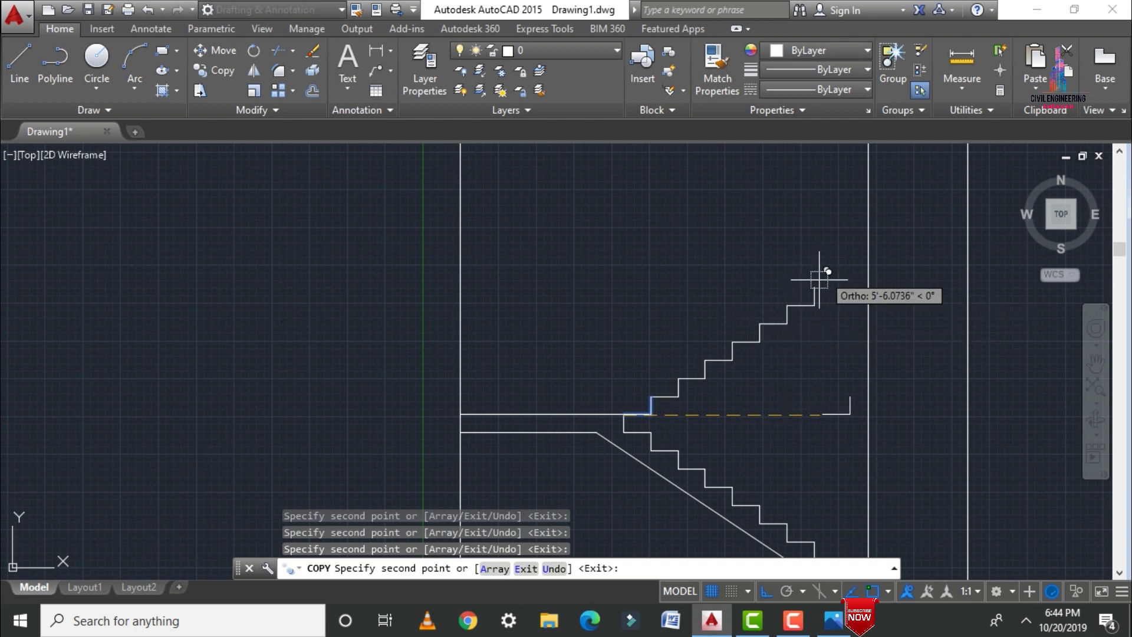
click(815, 287)
click(842, 269)
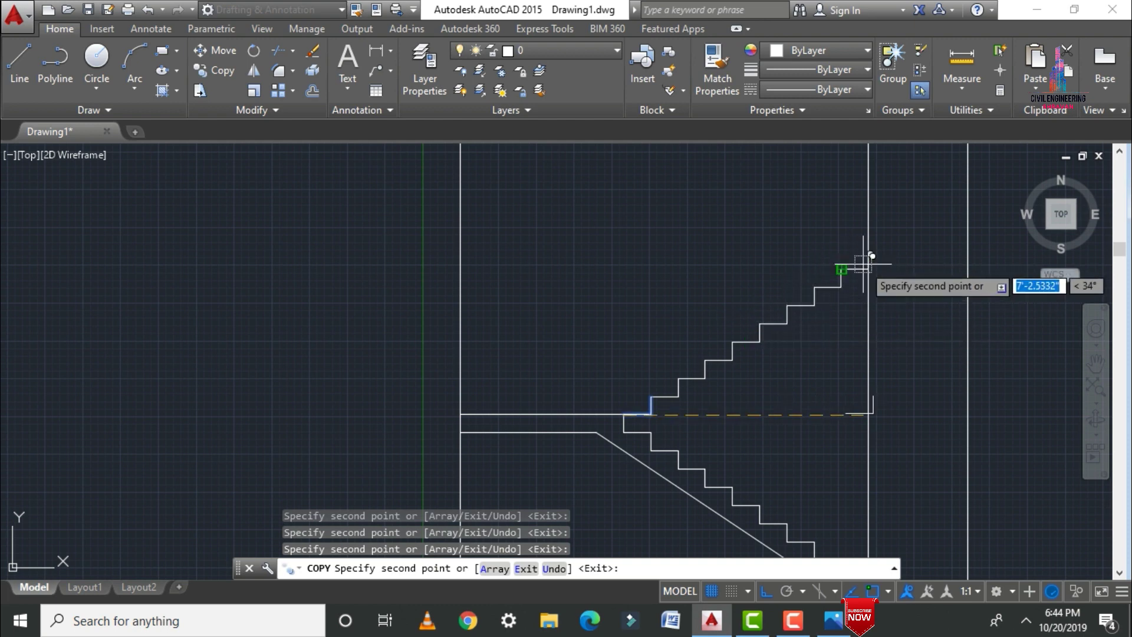
key(Escape)
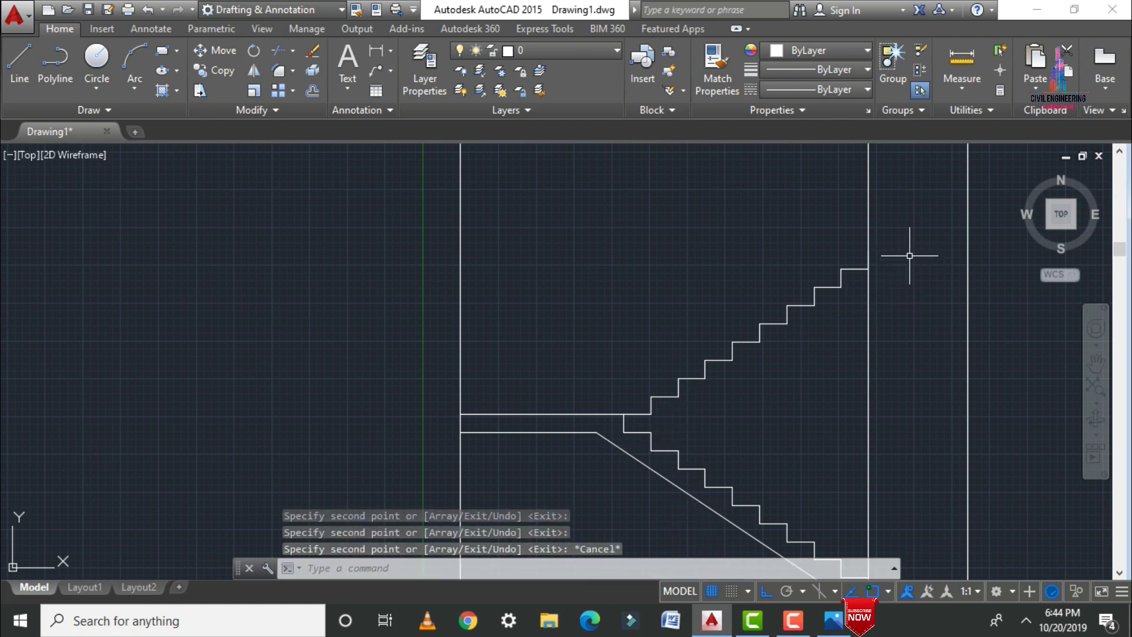
Draw the top landing outline from the stair's top end, 3'6" long and 6" thick.
scroll(905, 265, up, 2)
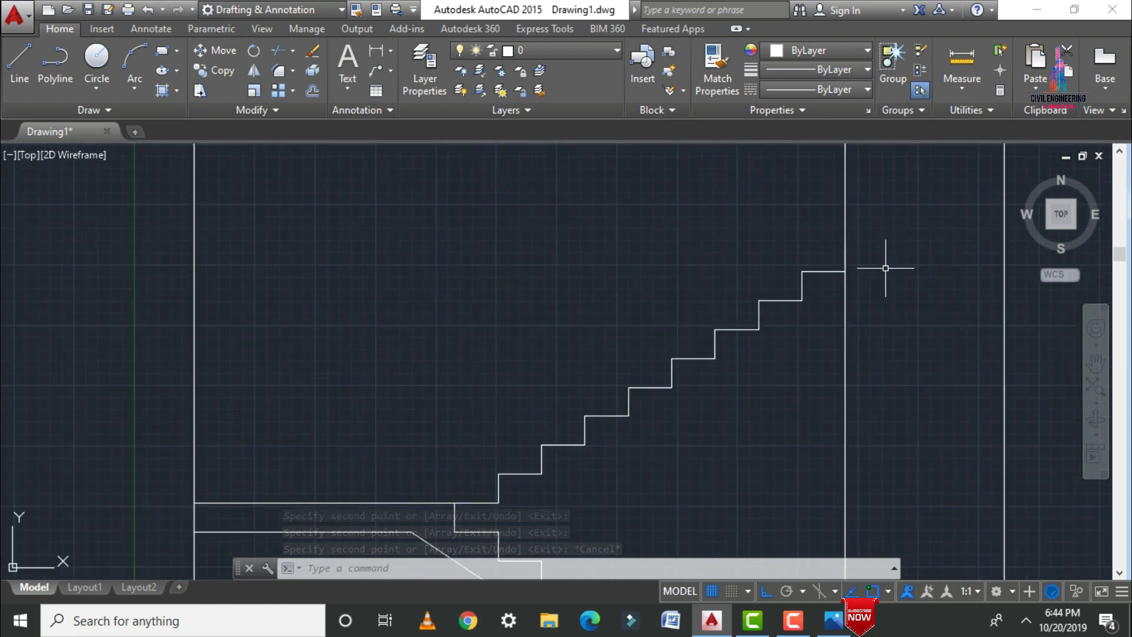
text(l)
key(Return)
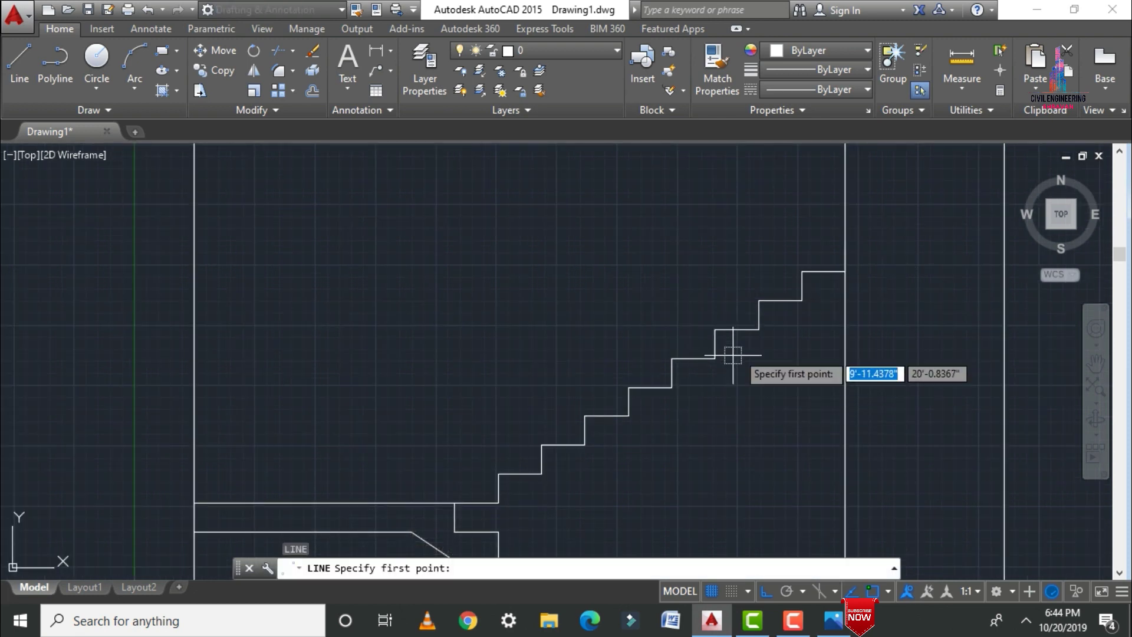
click(845, 272)
scroll(644, 342, down, 4)
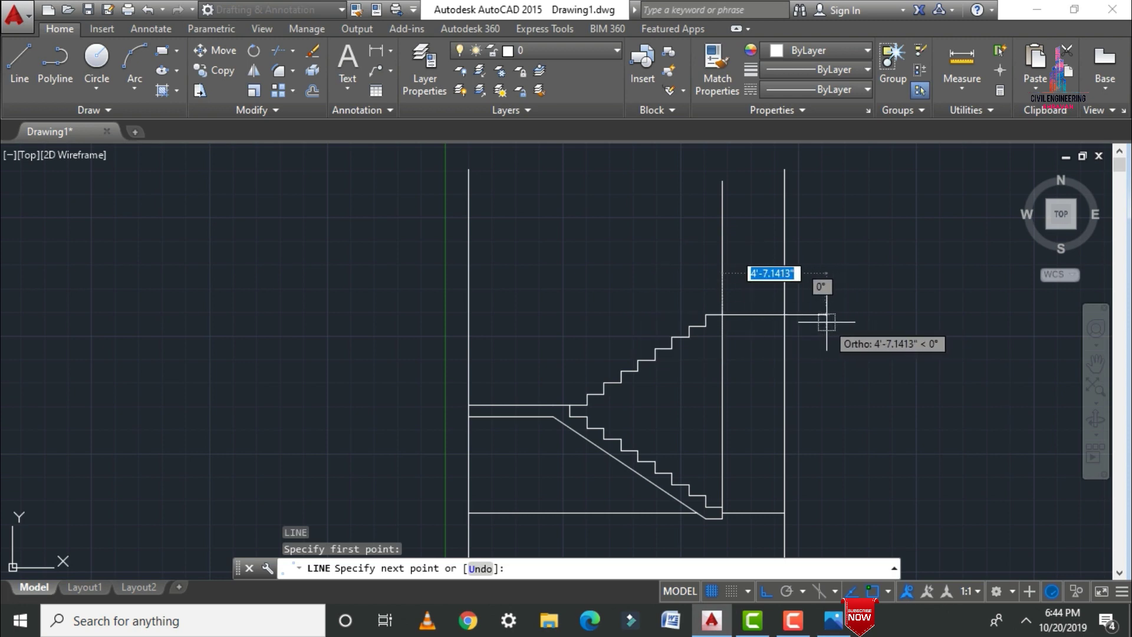
scroll(827, 322, up, 4)
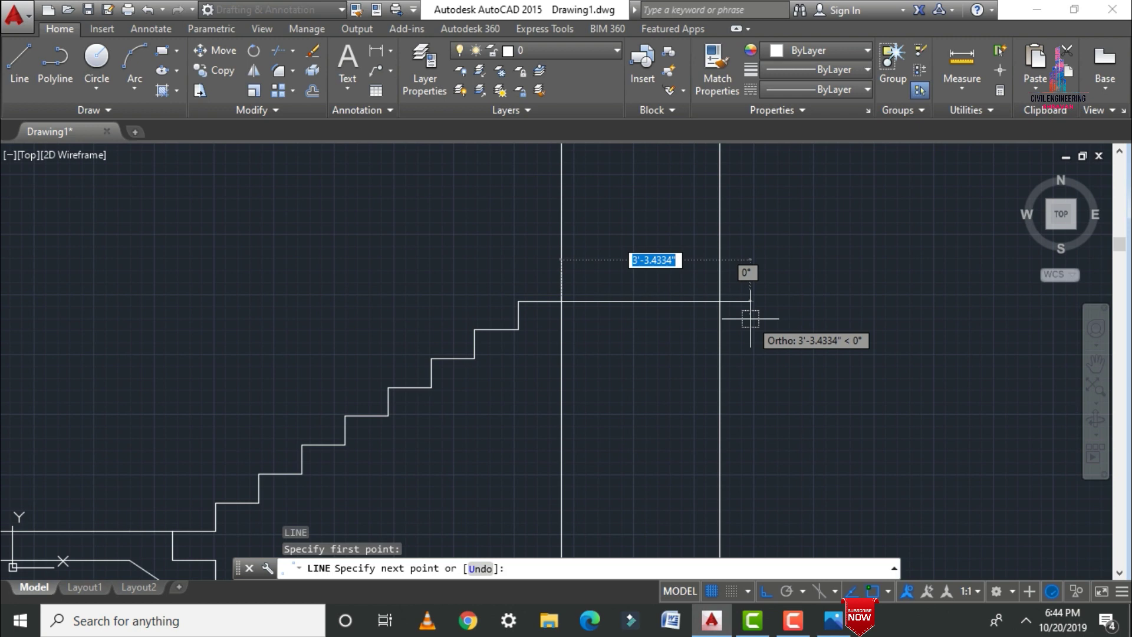
text(3'6)
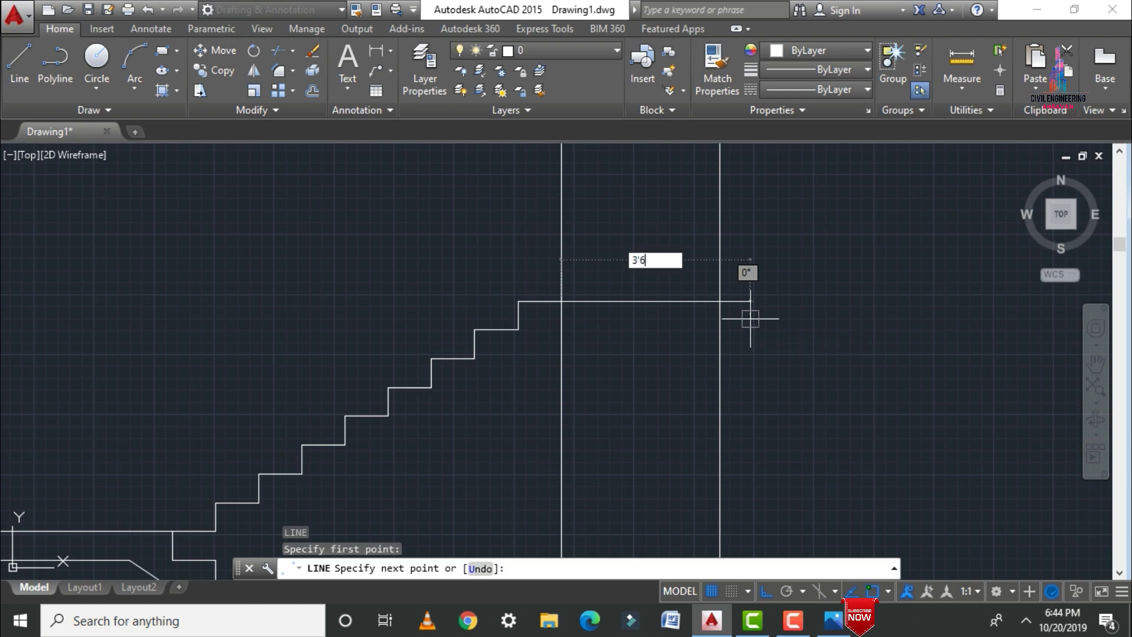
text(")
key(Return)
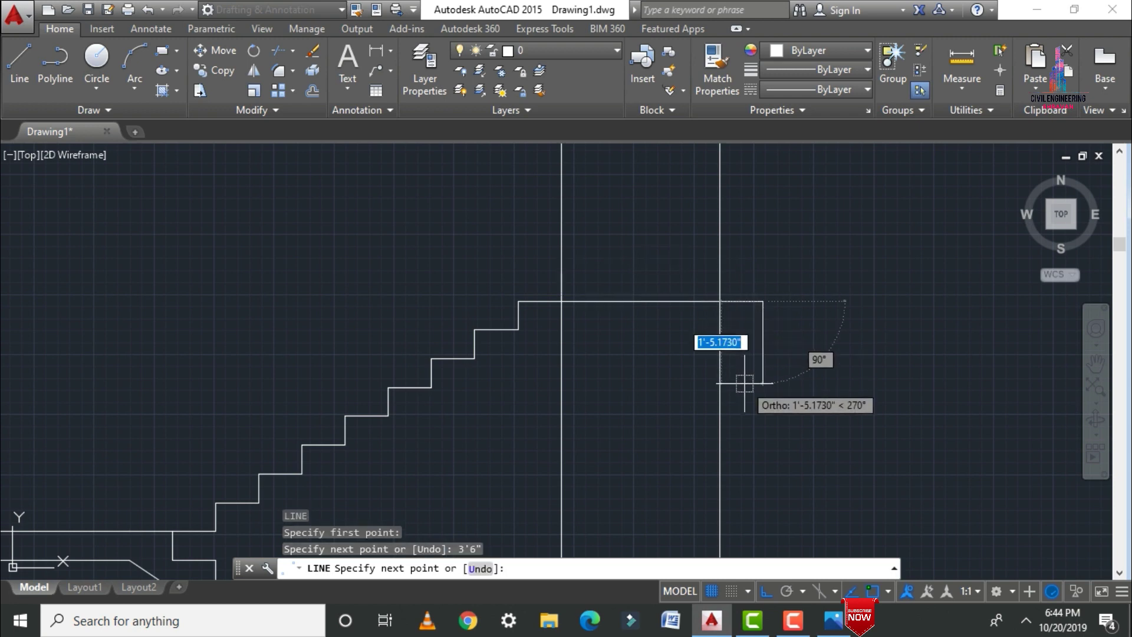
text(6")
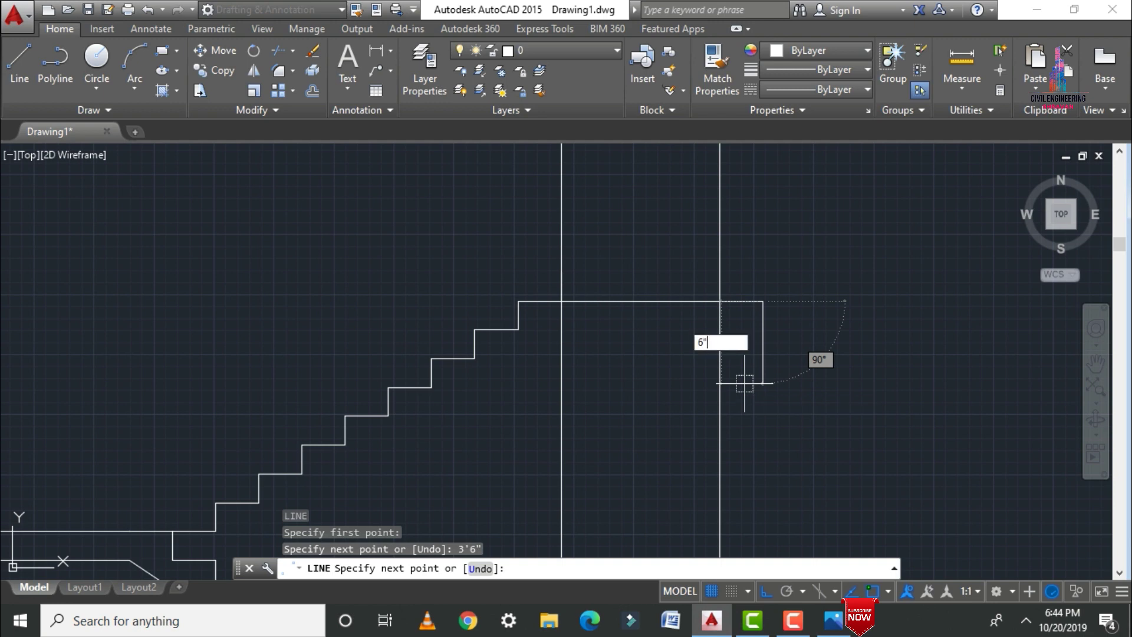
key(Return)
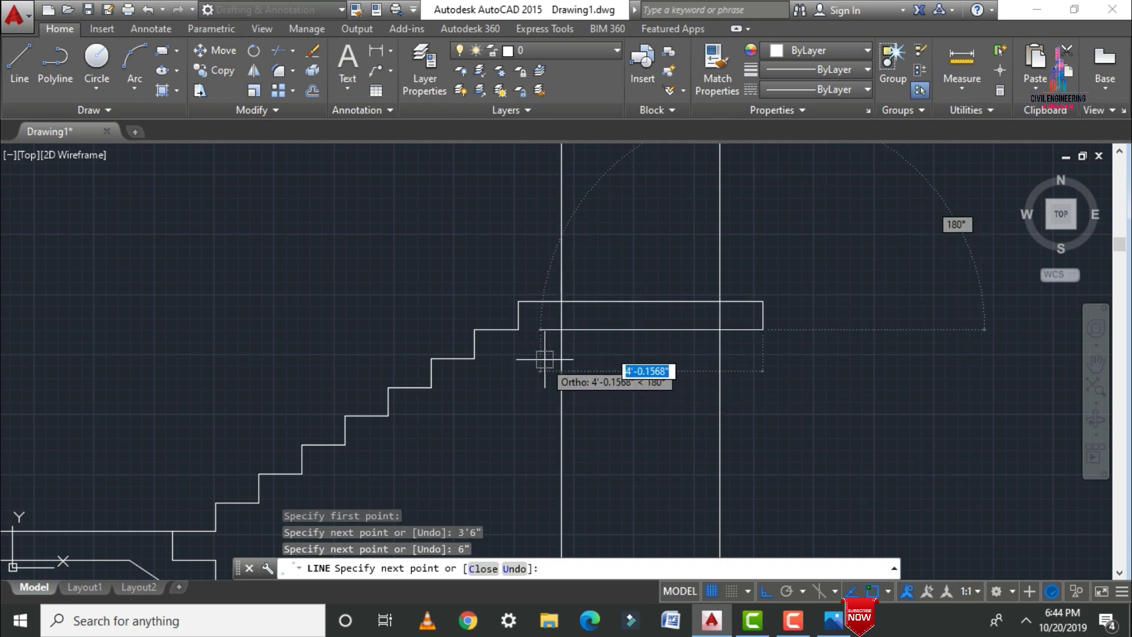
scroll(552, 362, up, 5)
key(Escape)
Trim the landing underside left of the wall.
text(tr)
key(Return)
key(Return)
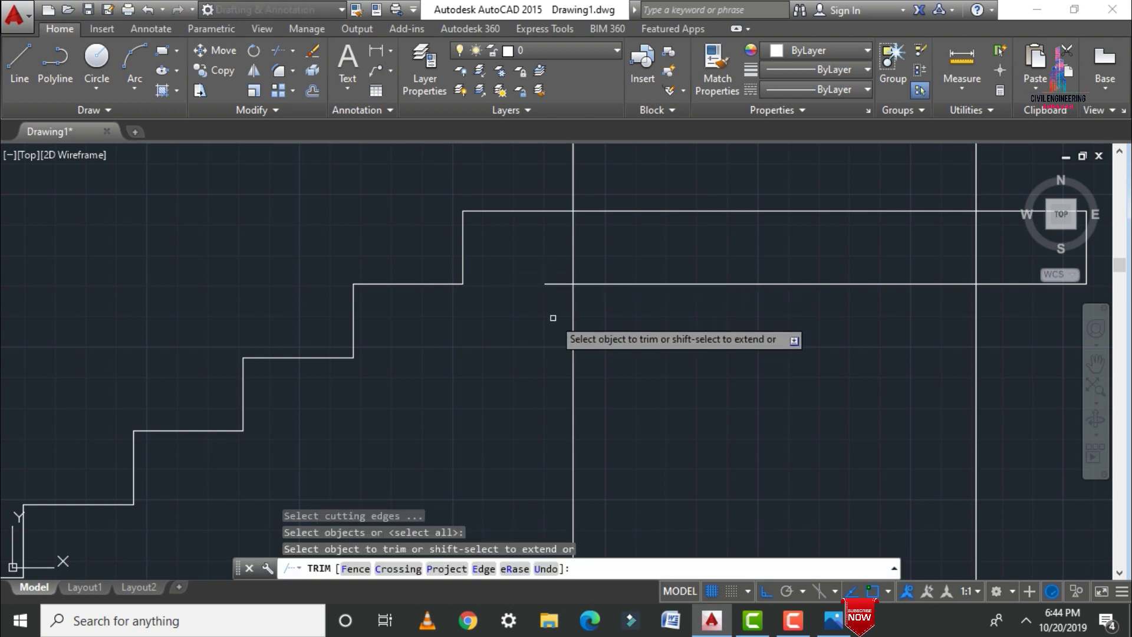
click(552, 284)
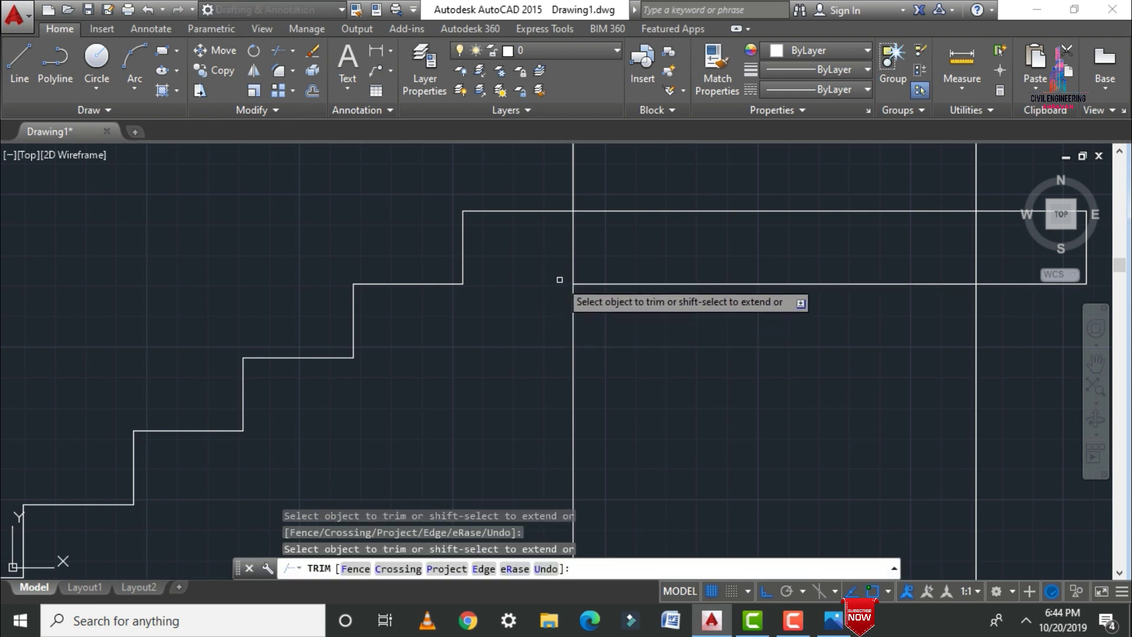
scroll(596, 263, down, 4)
key(Escape)
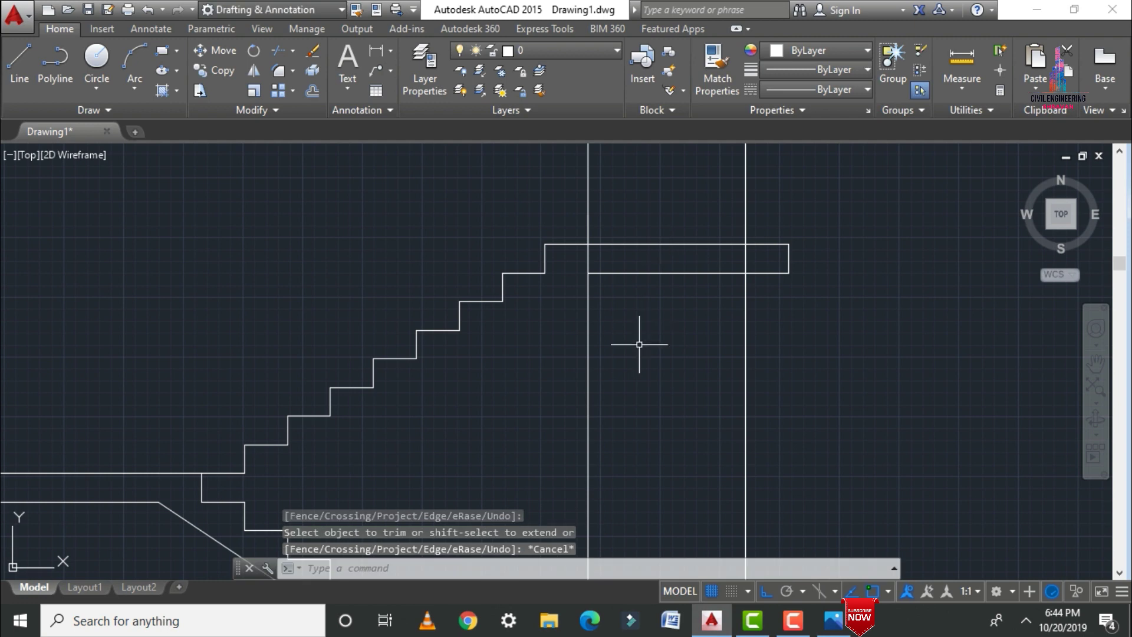
Draw the sloped soffit line from the lower stair corner up under the top landing.
text(l)
key(Return)
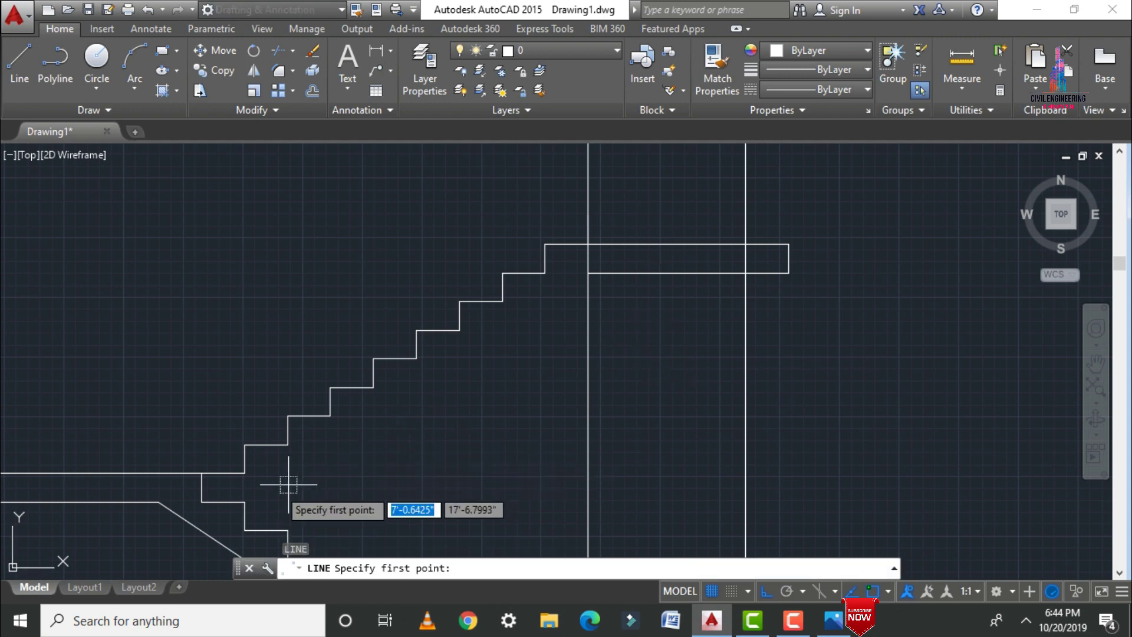
click(245, 502)
click(587, 273)
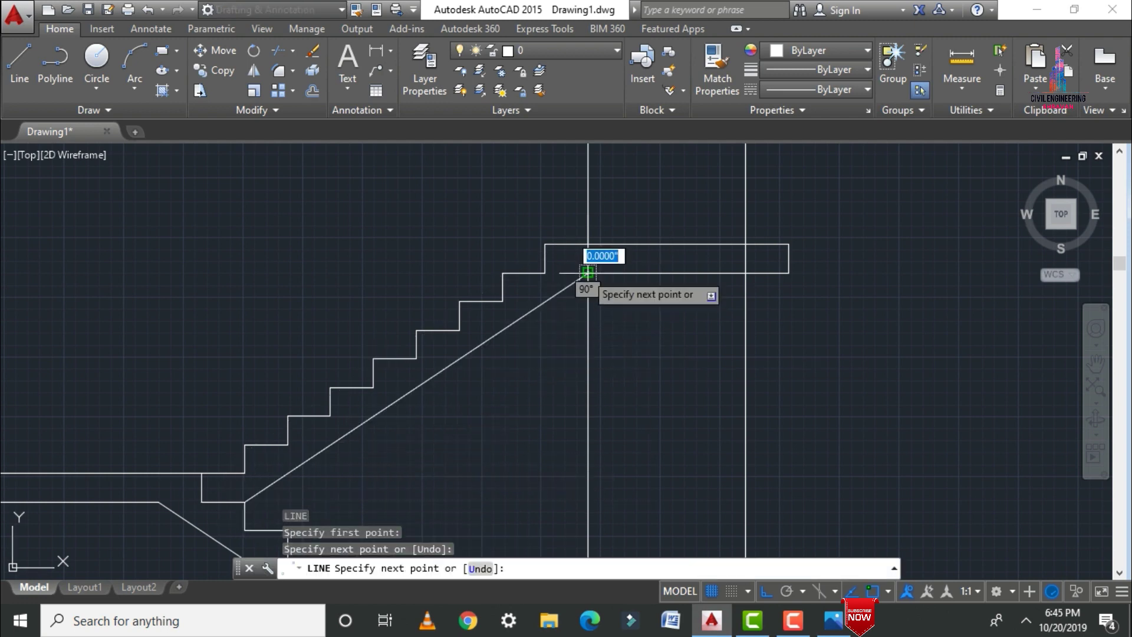
key(Escape)
Delete the leftover vertical line above the landing and compare against the reference staircase drawing.
scroll(614, 316, down, 4)
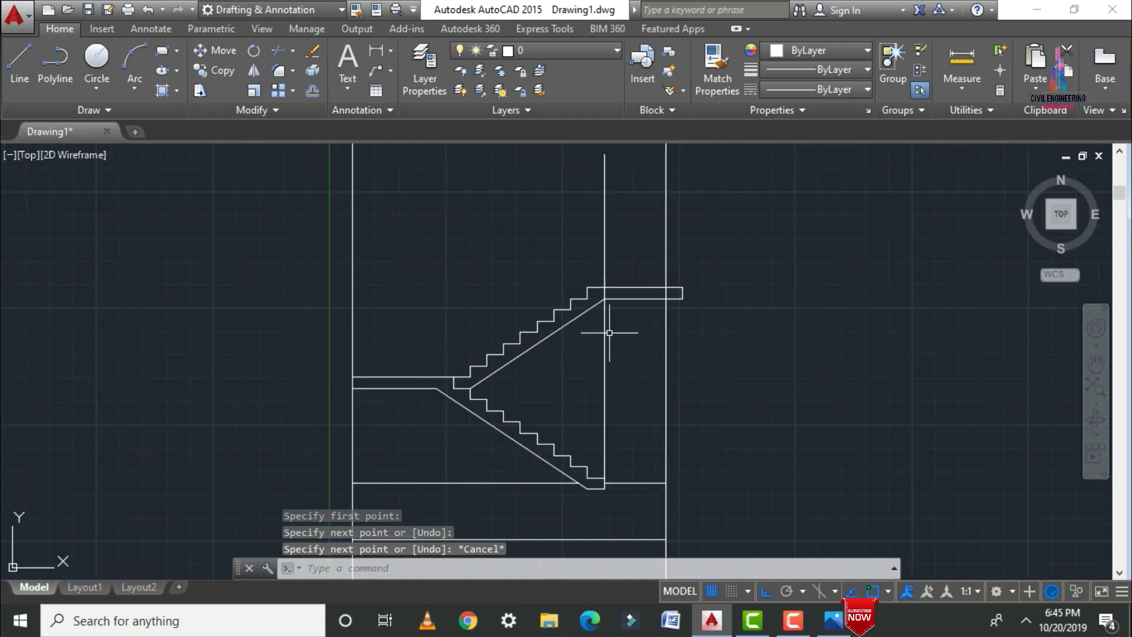
click(604, 343)
key(Delete)
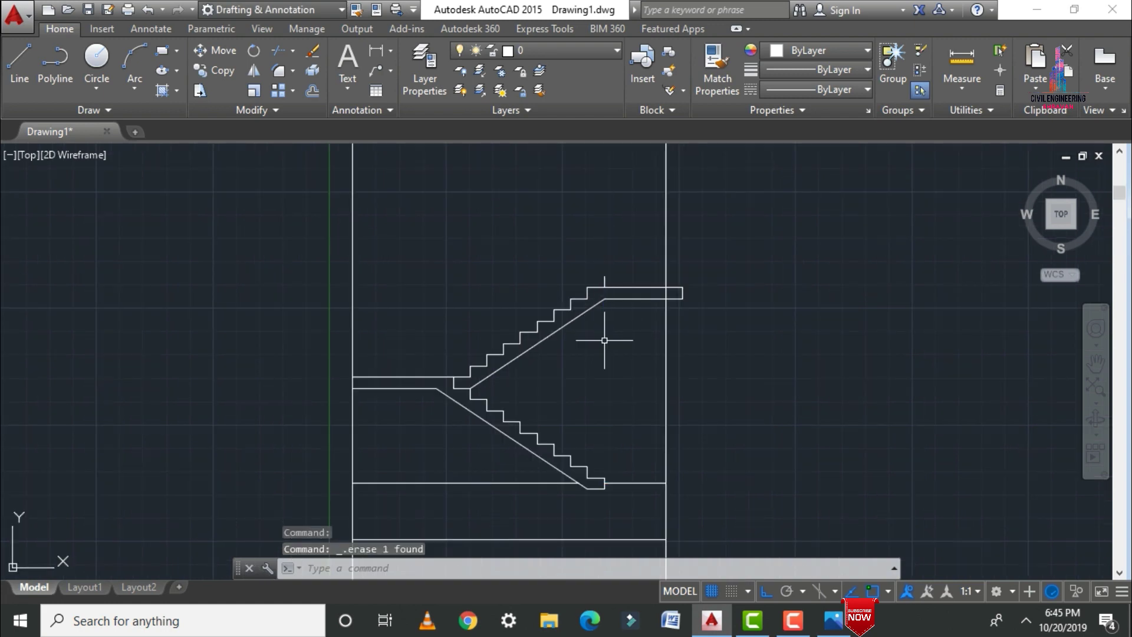
scroll(600, 288, up, 4)
click(607, 276)
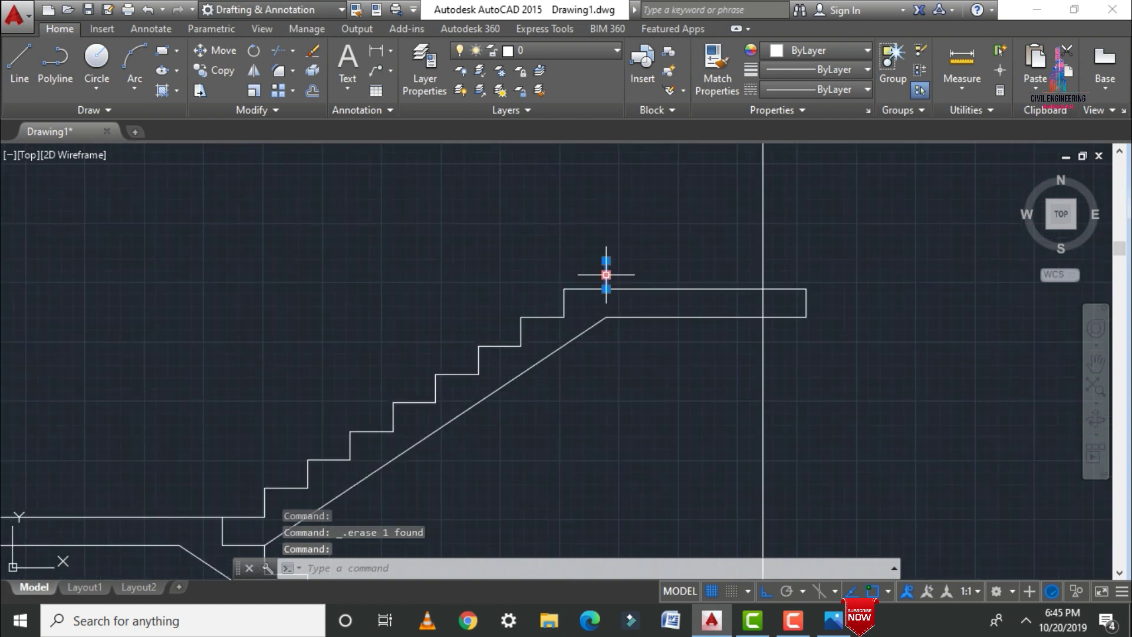
scroll(606, 289, down, 4)
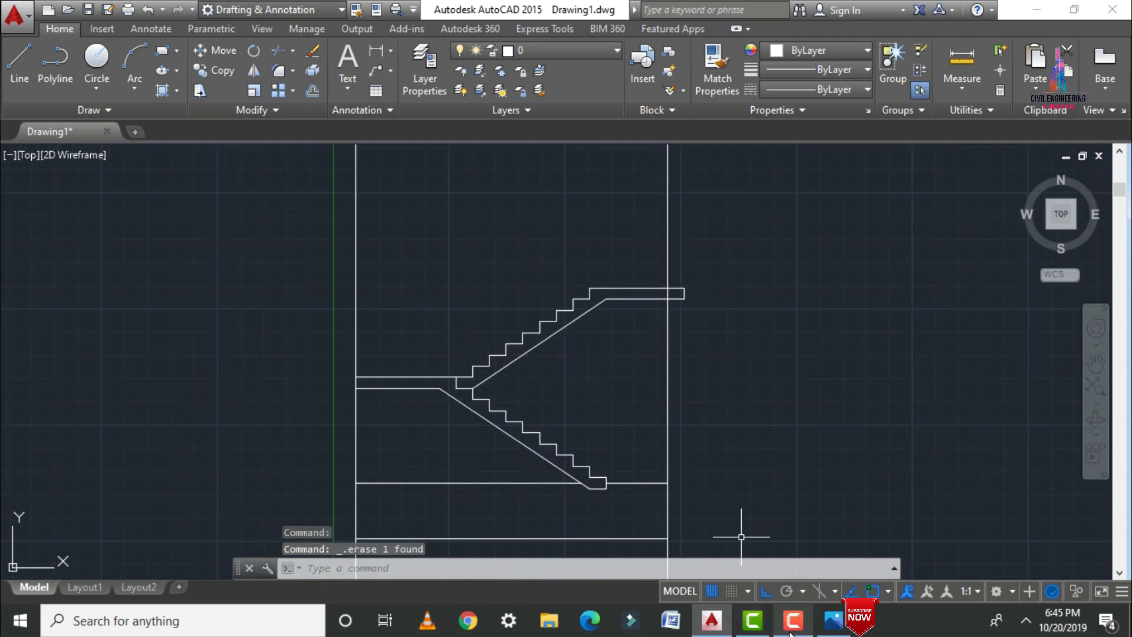
click(833, 620)
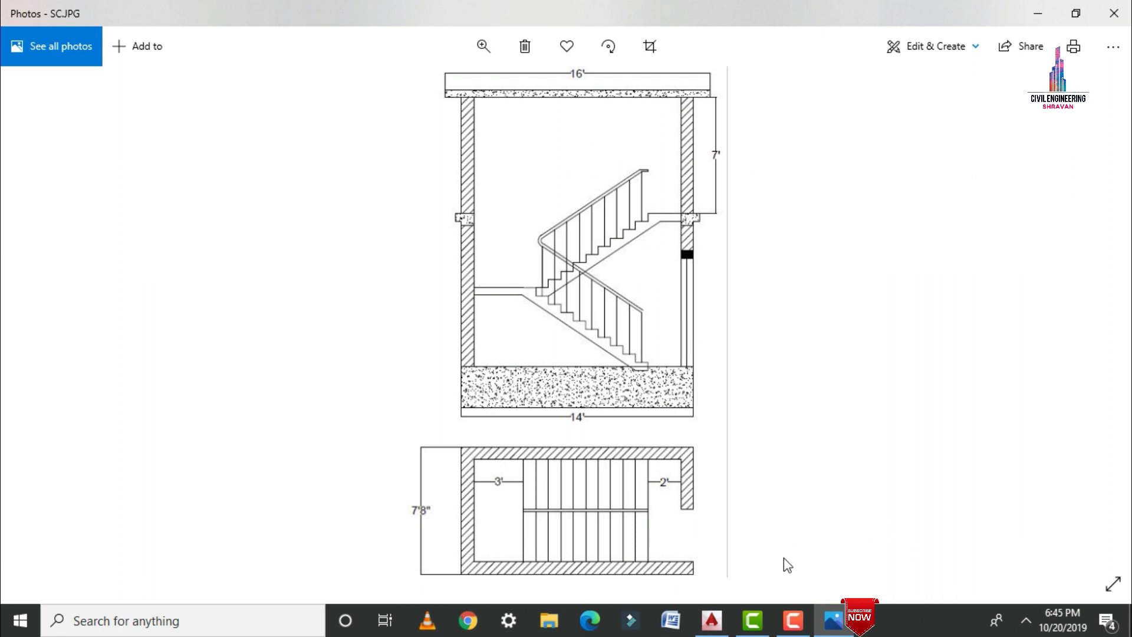
click(712, 620)
scroll(663, 543, down, 4)
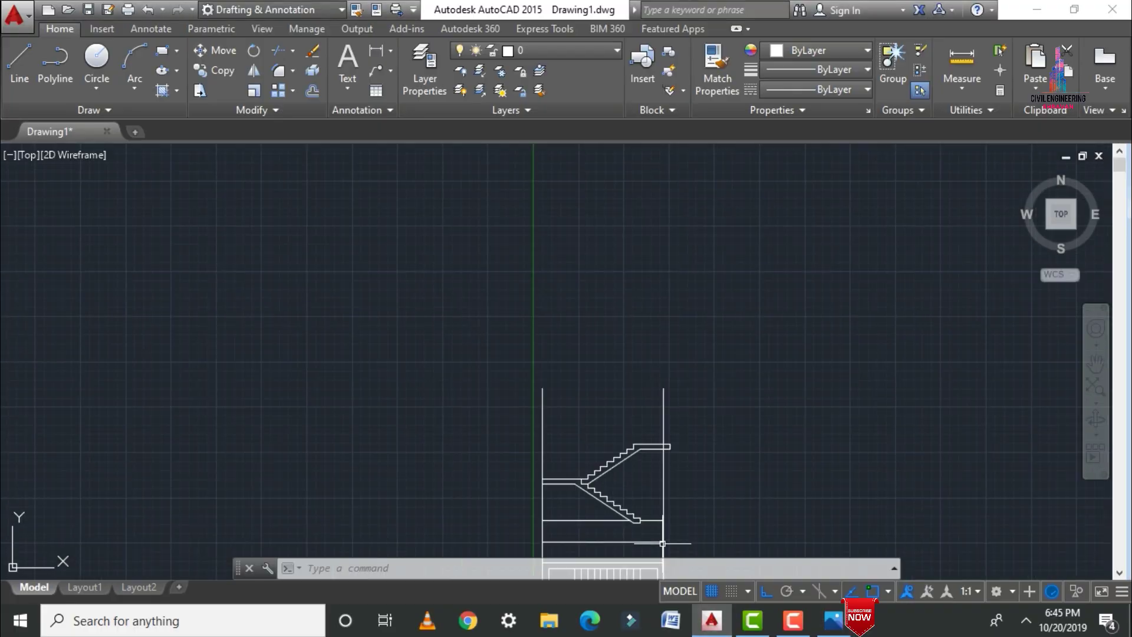
Offset the top landing line 7'0" upward to form the roof line.
scroll(632, 479, up, 4)
text(o)
key(Return)
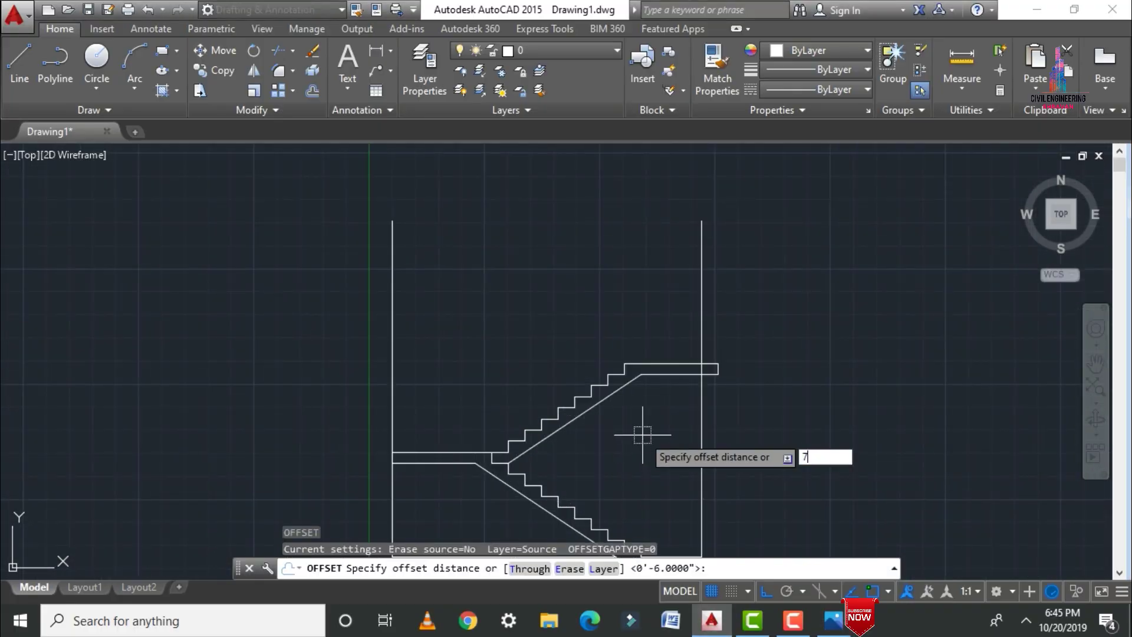
text(7'0")
key(Return)
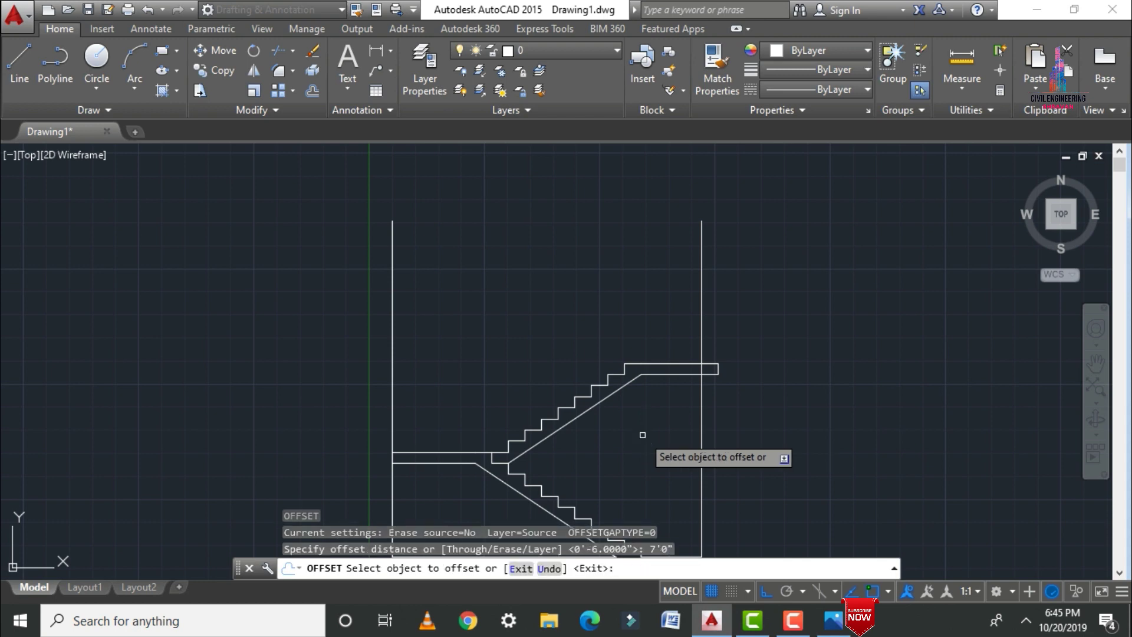
click(663, 373)
click(650, 192)
key(Escape)
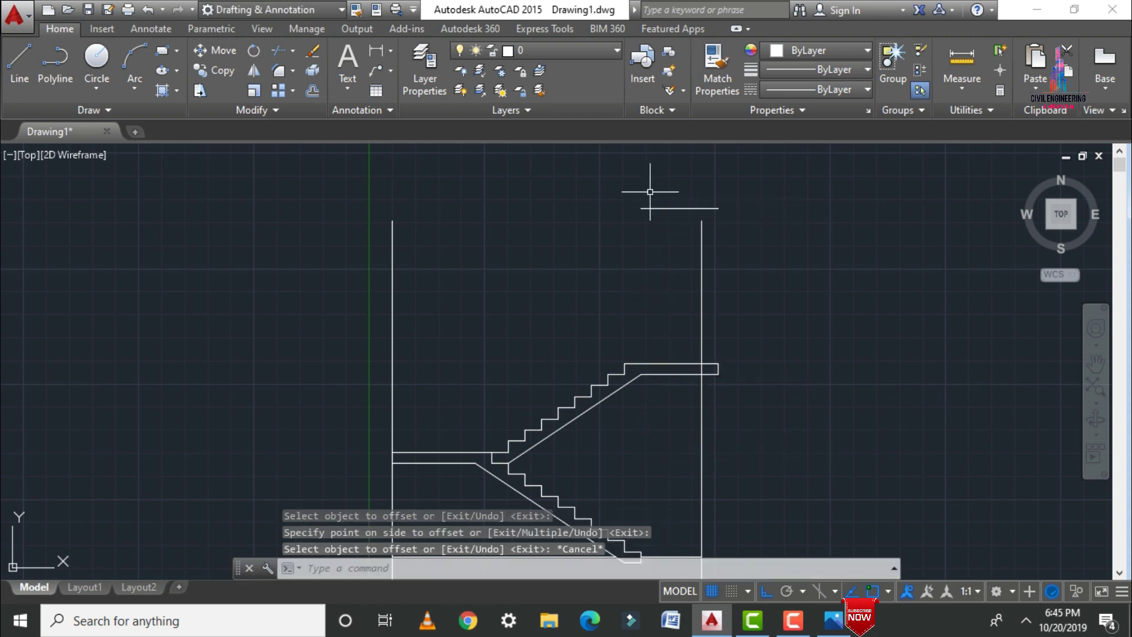
Continue the roof line leftward past the left wall.
text(l)
key(Return)
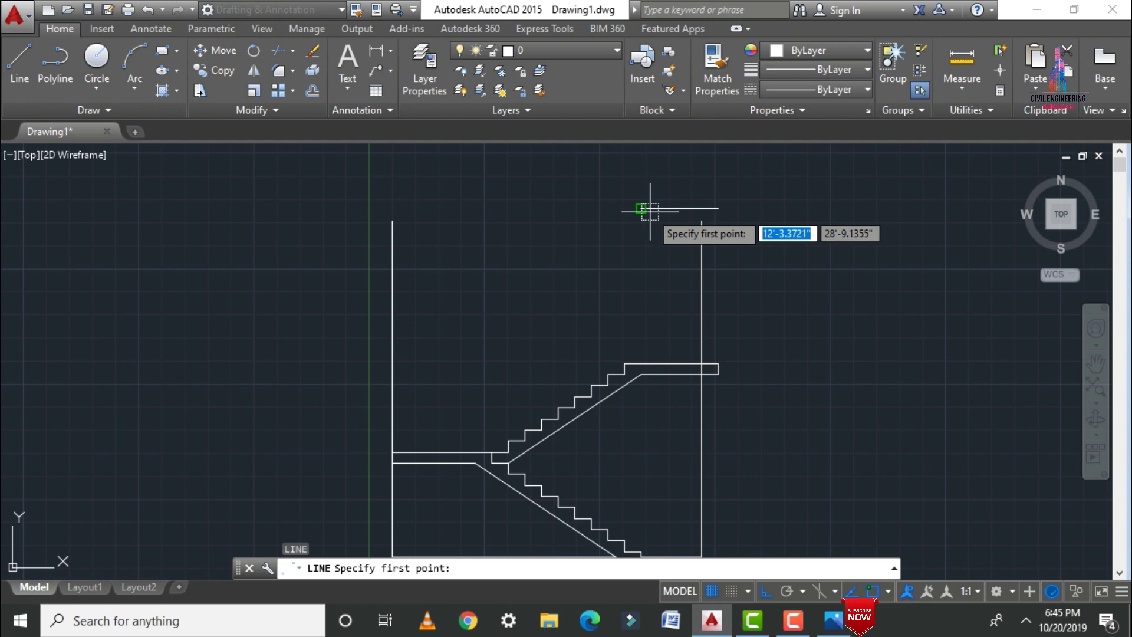
click(649, 210)
click(326, 212)
key(Escape)
Extend the left and right wall lines up to meet the roof line.
text(EX)
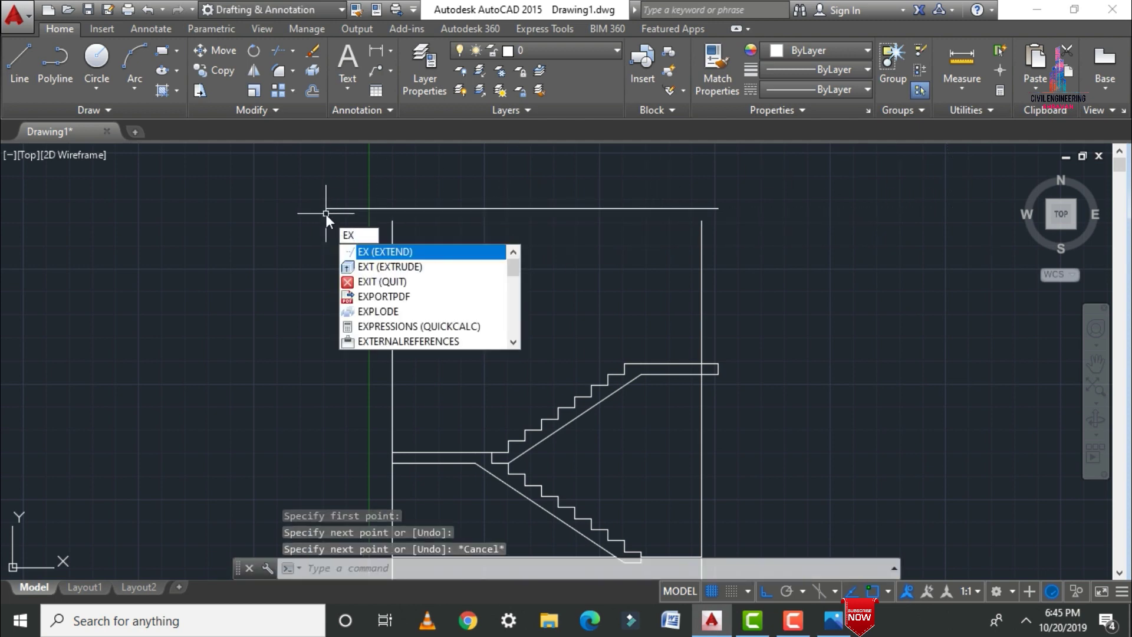
key(Return)
key(Return)
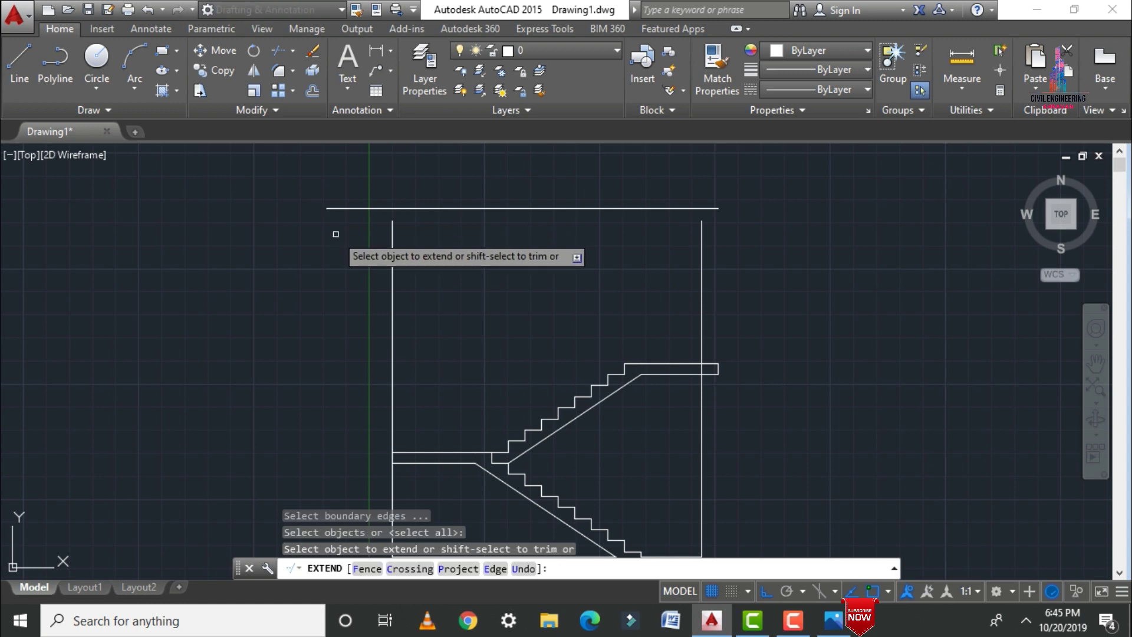
click(392, 263)
click(702, 270)
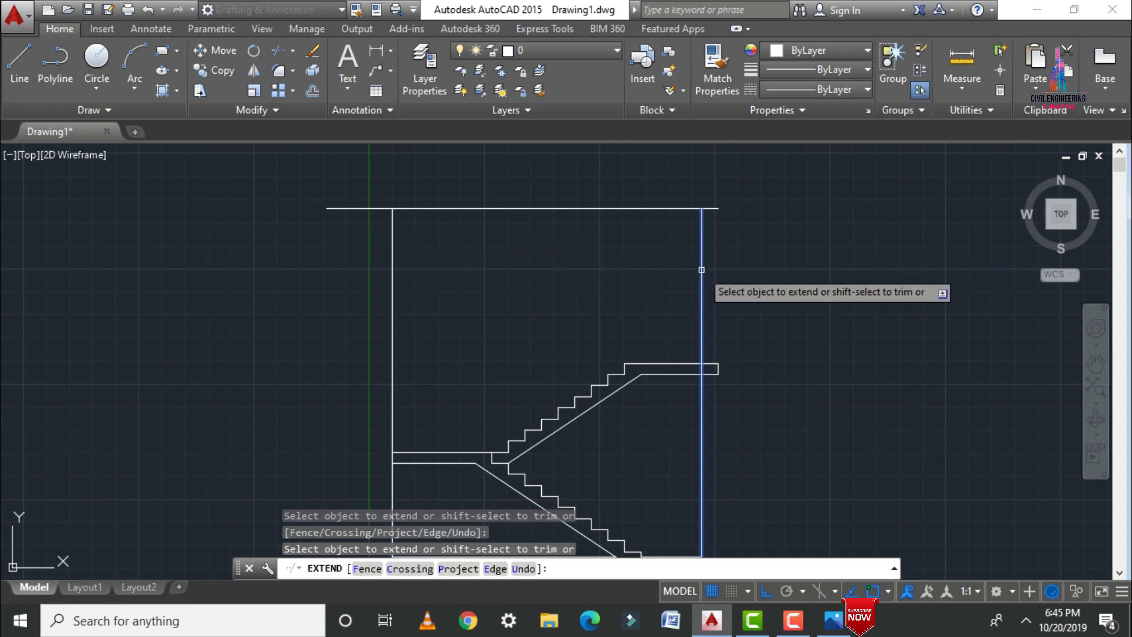
scroll(737, 217, down, 3)
key(Escape)
scroll(706, 223, up, 2)
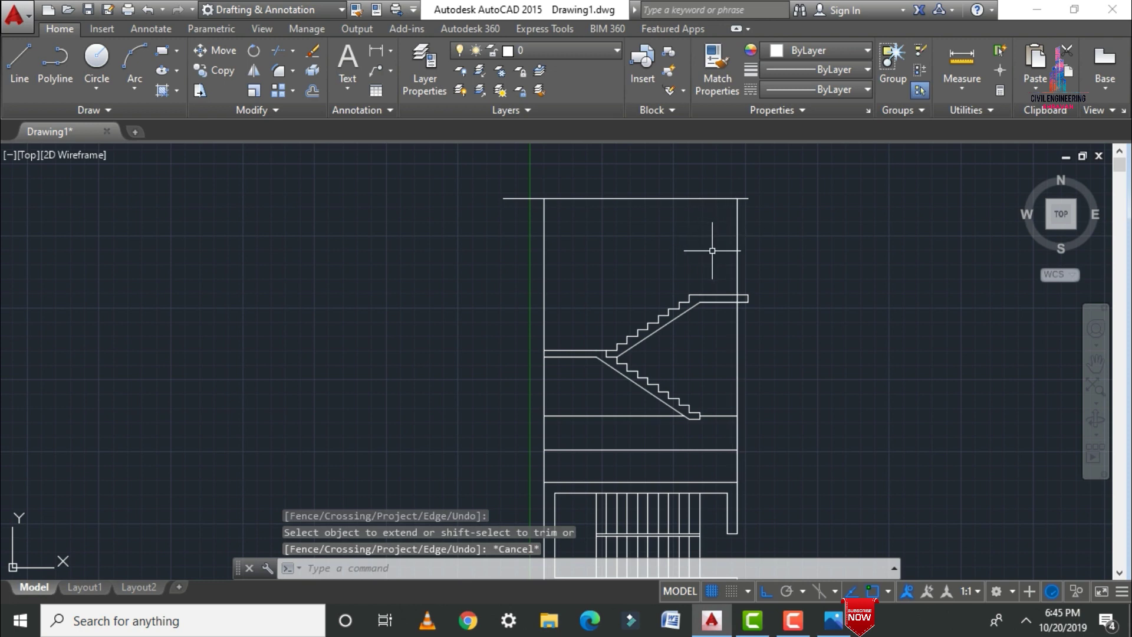
text(o)
key(Return)
Offset the right and left wall lines 9" inward to thicken both walls.
text(9")
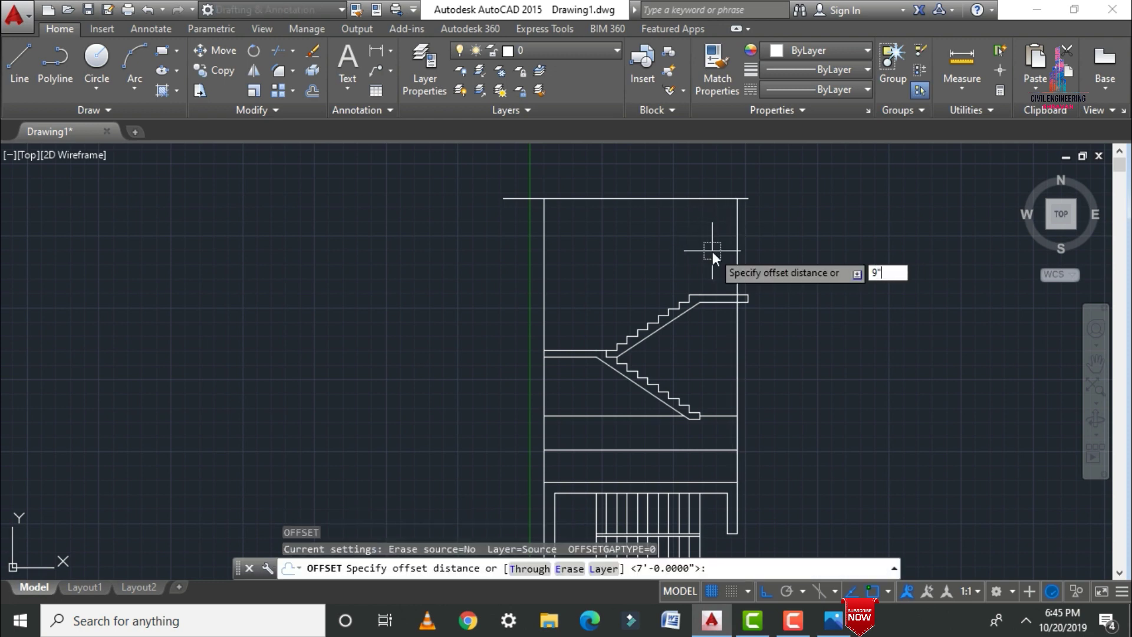
key(Return)
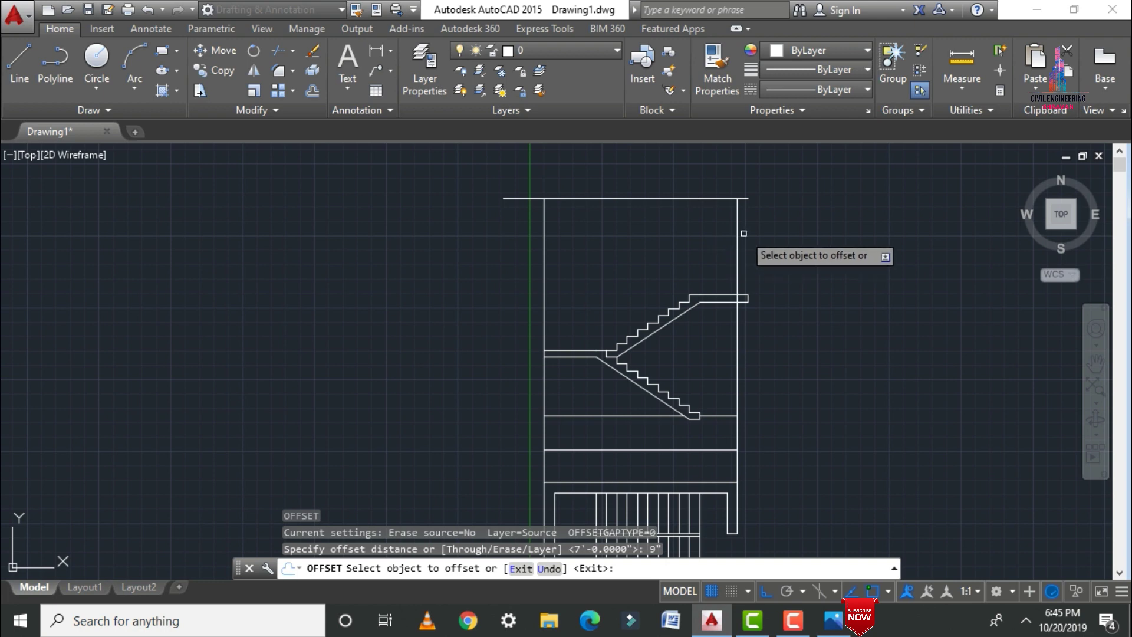
click(738, 241)
click(718, 235)
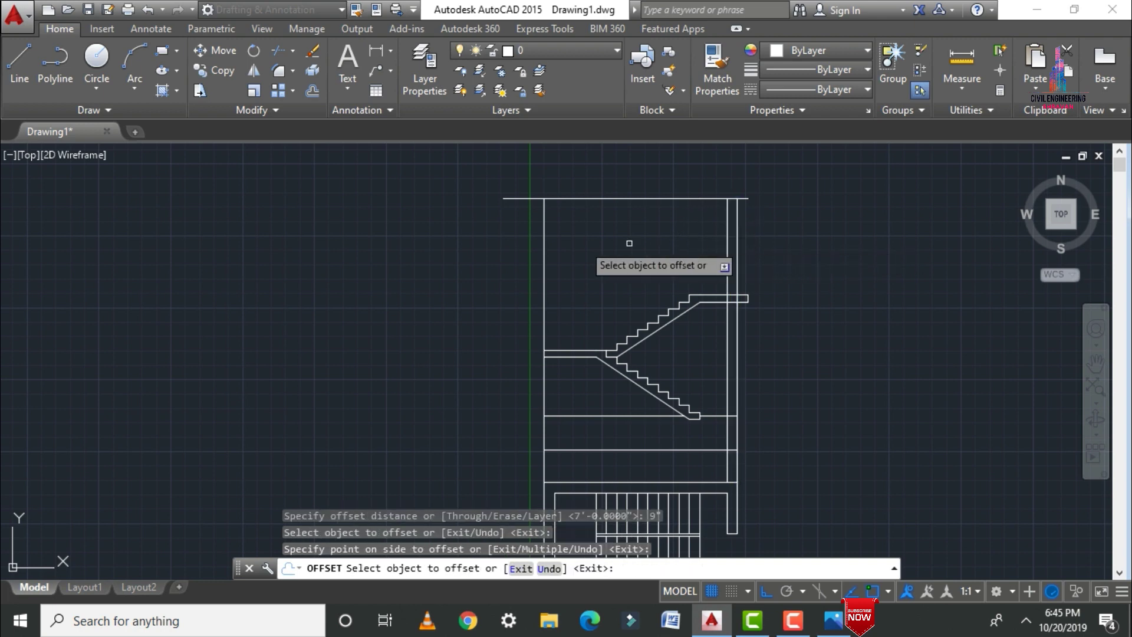
click(546, 263)
click(575, 254)
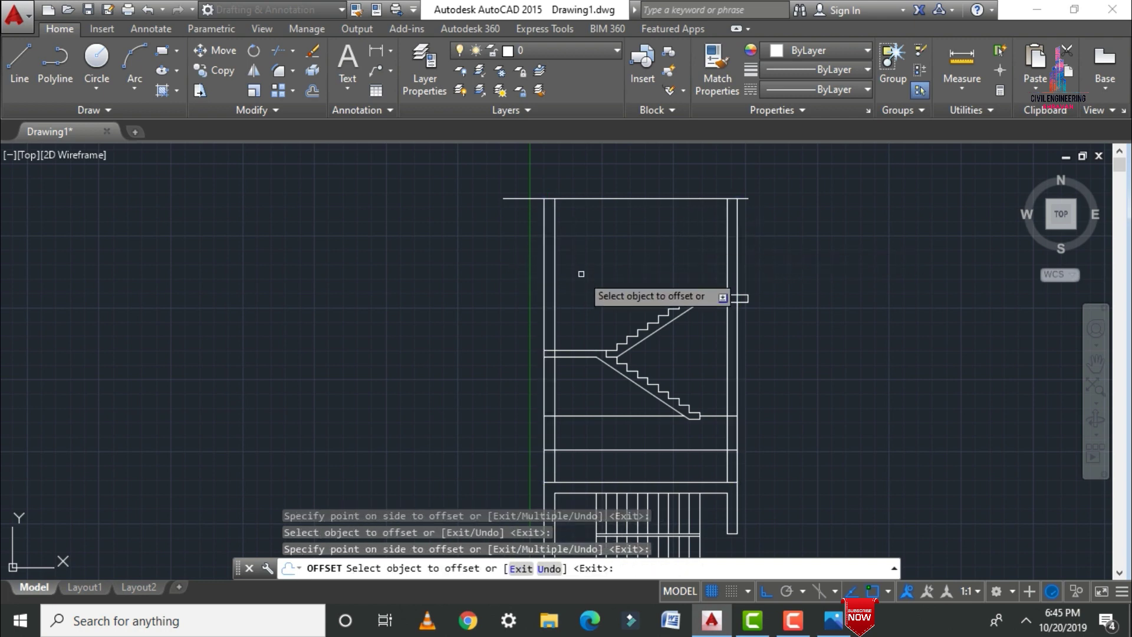
key(Escape)
Trim the first overlapping segment where the new inner wall lines cross.
text(tr)
key(Return)
key(Return)
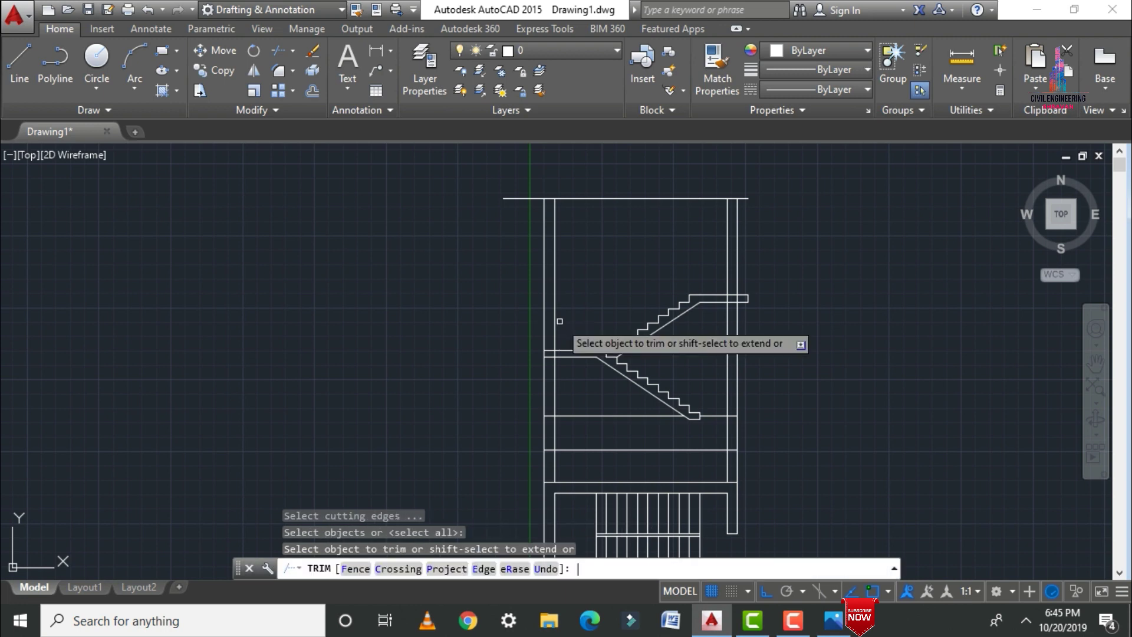
scroll(563, 324, up, 6)
click(566, 313)
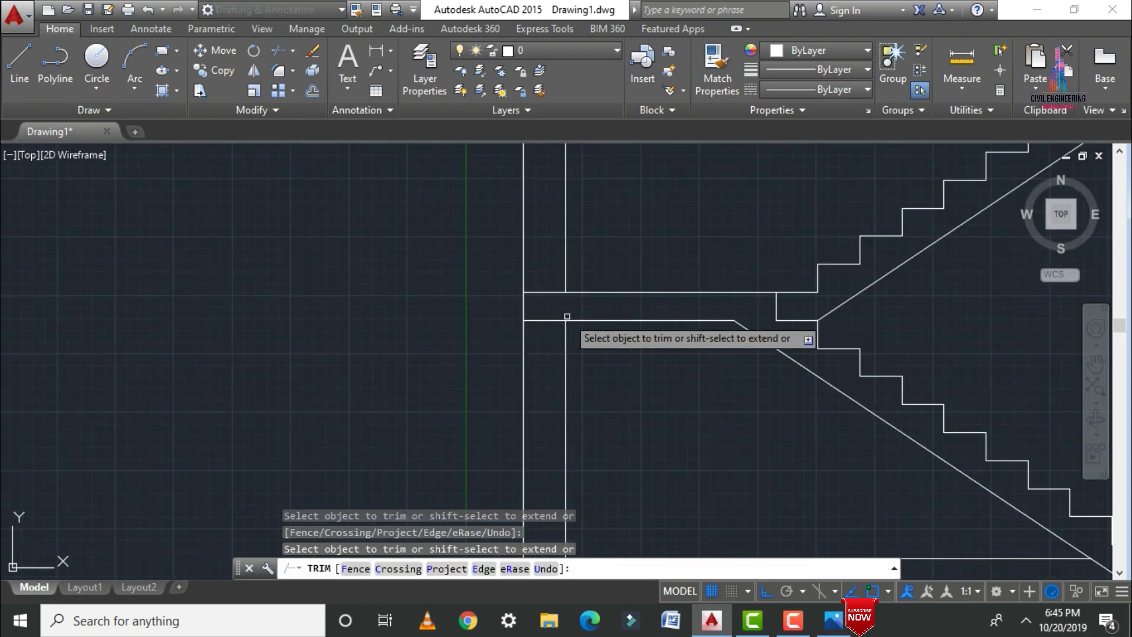
scroll(607, 239, down, 6)
scroll(792, 205, up, 6)
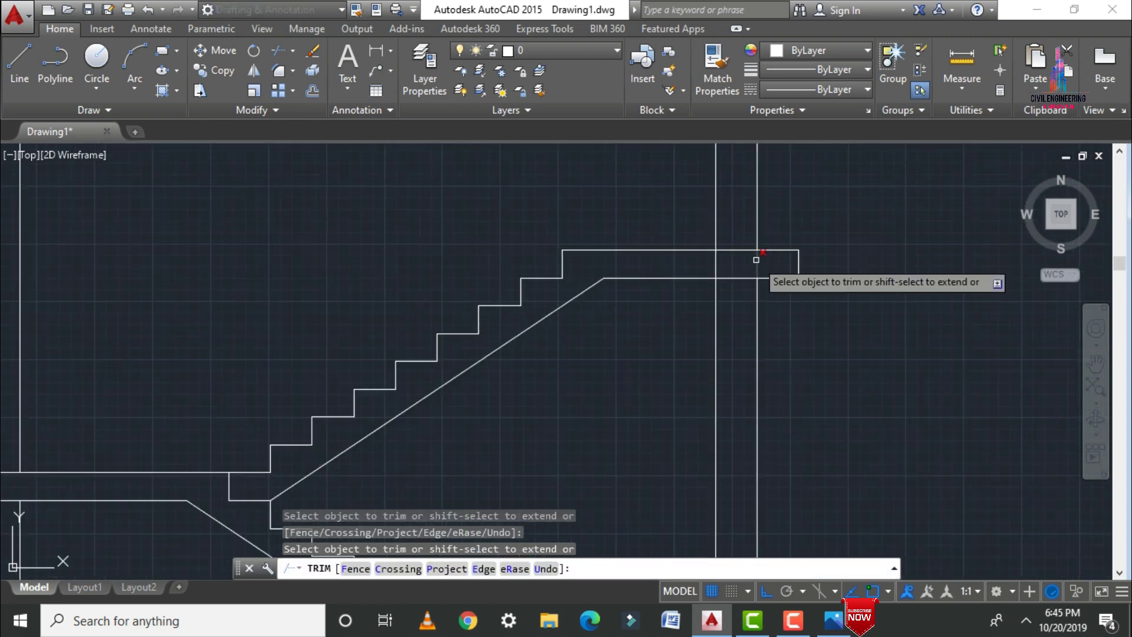
scroll(709, 318, down, 6)
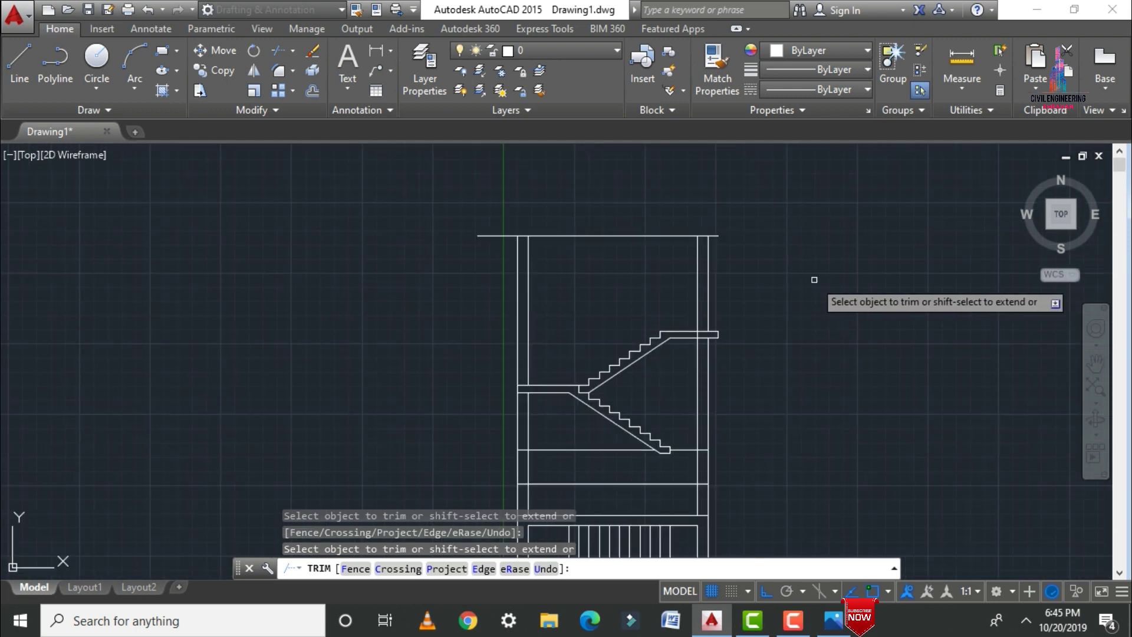
scroll(582, 435, up, 2)
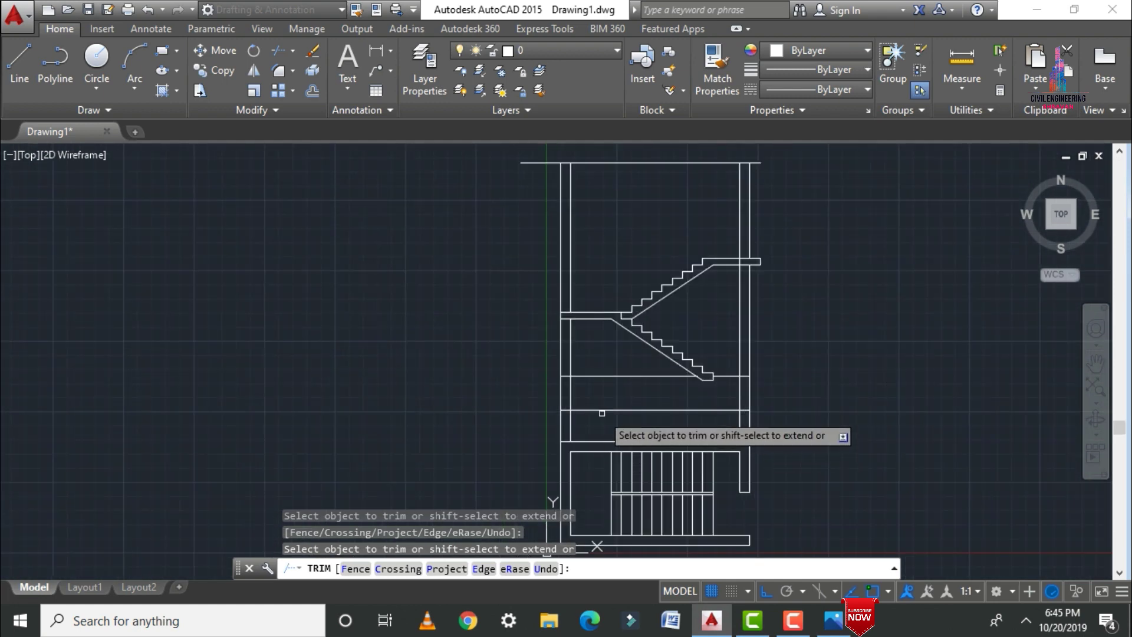
Trim the remaining wall overlaps, including the lower part of the inner wall line.
click(613, 425)
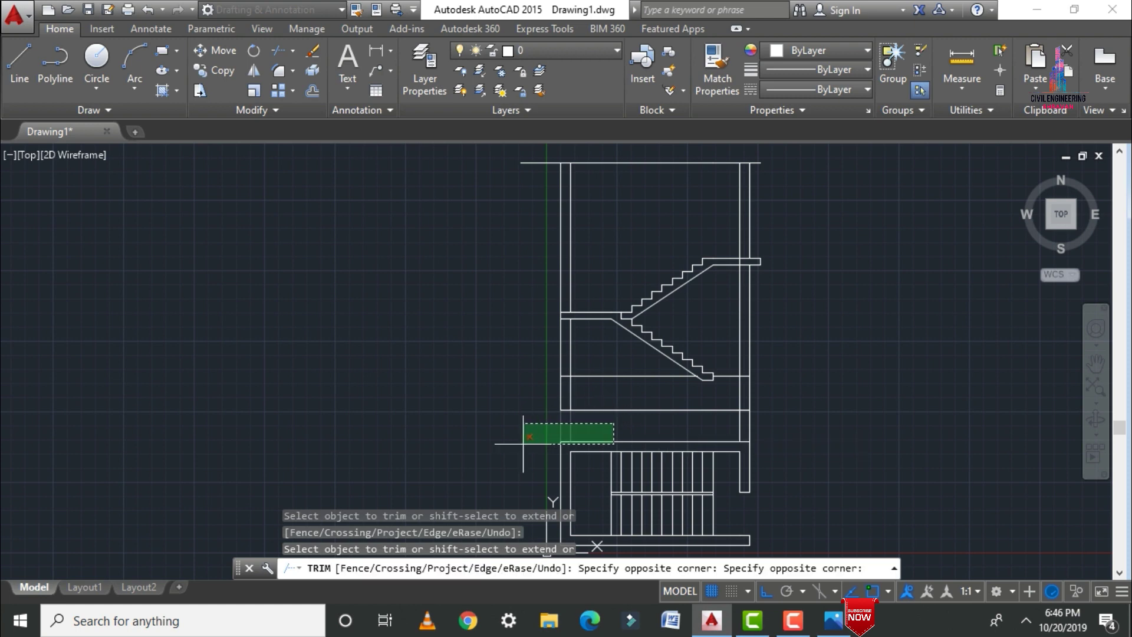
click(523, 443)
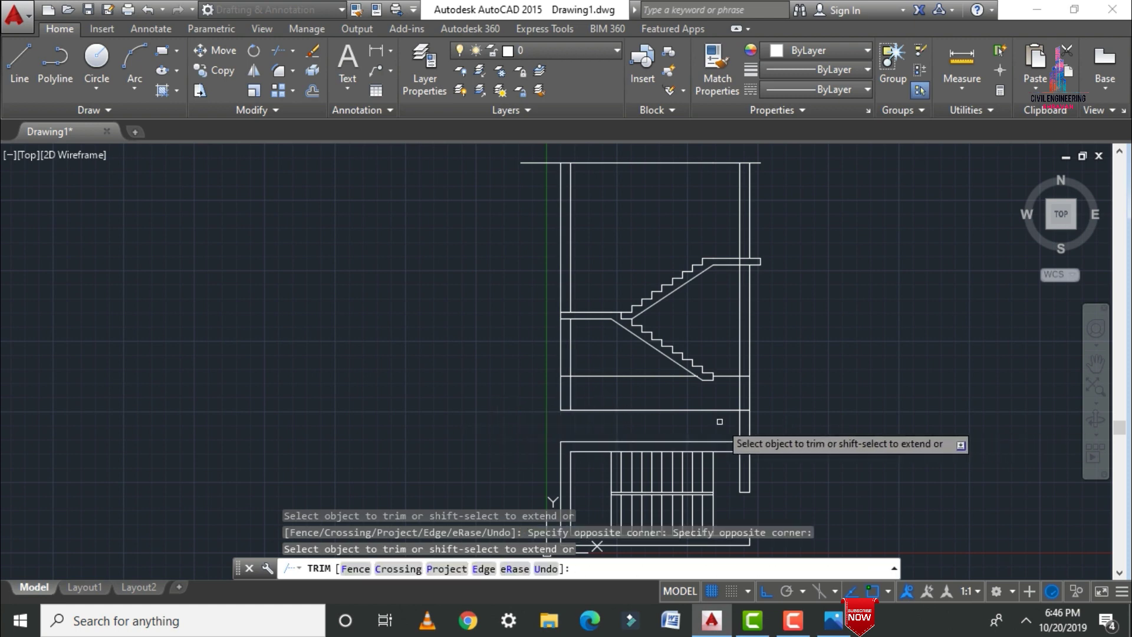
click(767, 435)
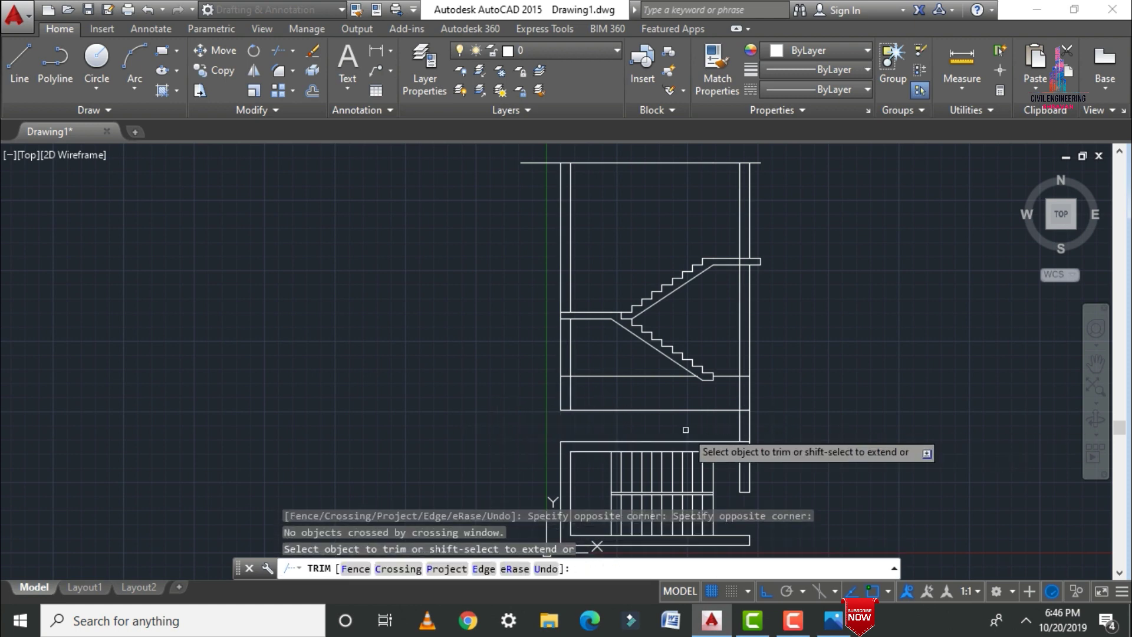
scroll(742, 415, up, 3)
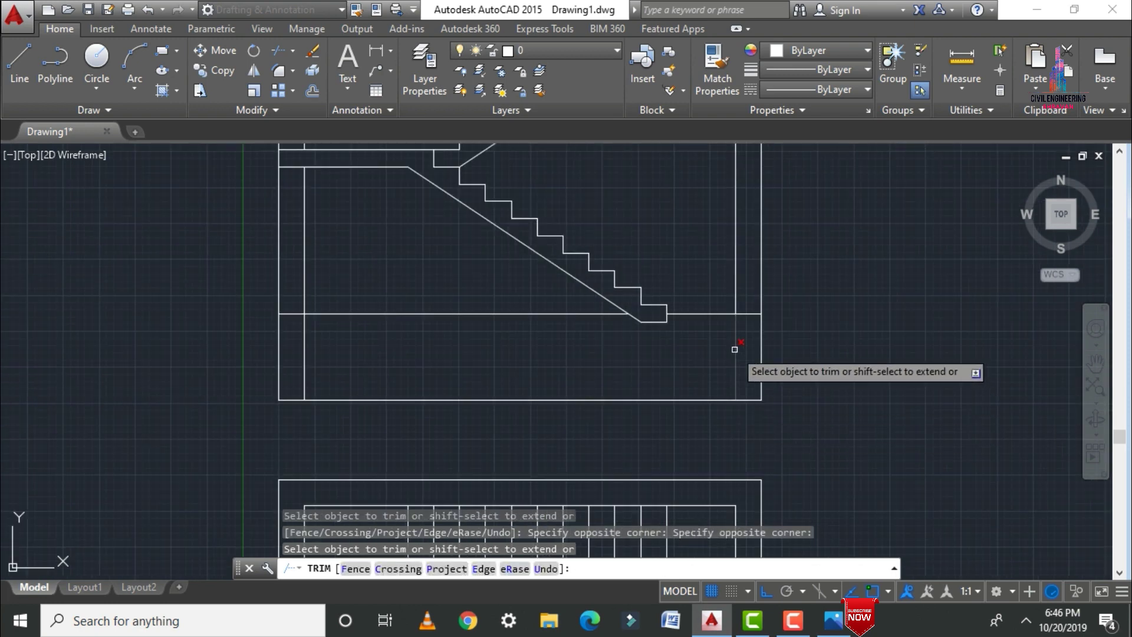
click(304, 334)
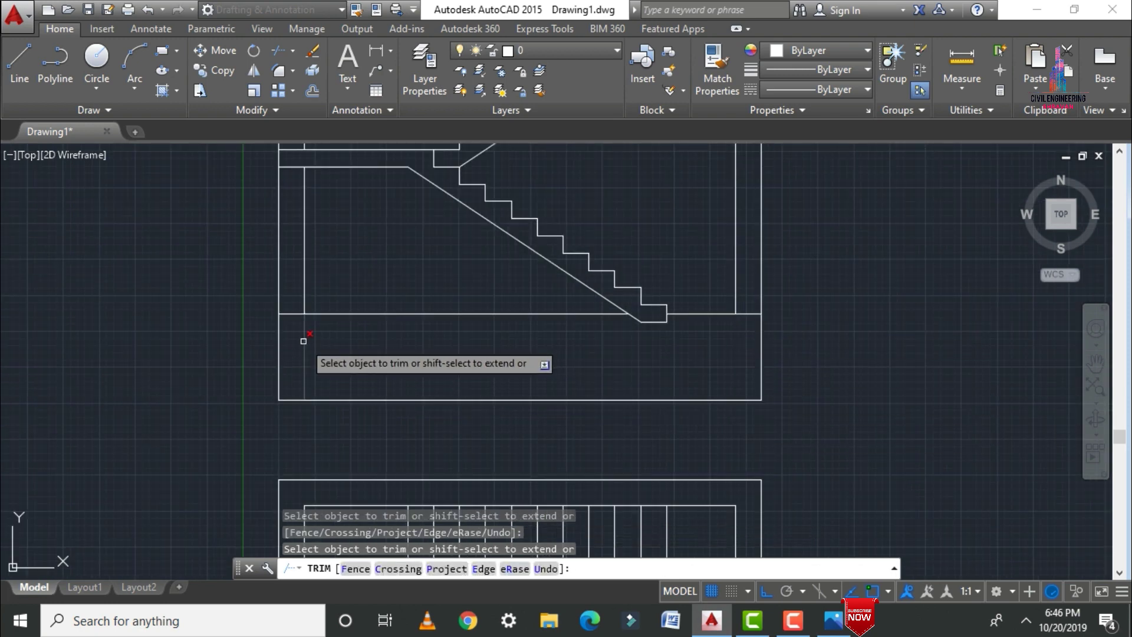
scroll(325, 407, down, 5)
key(Escape)
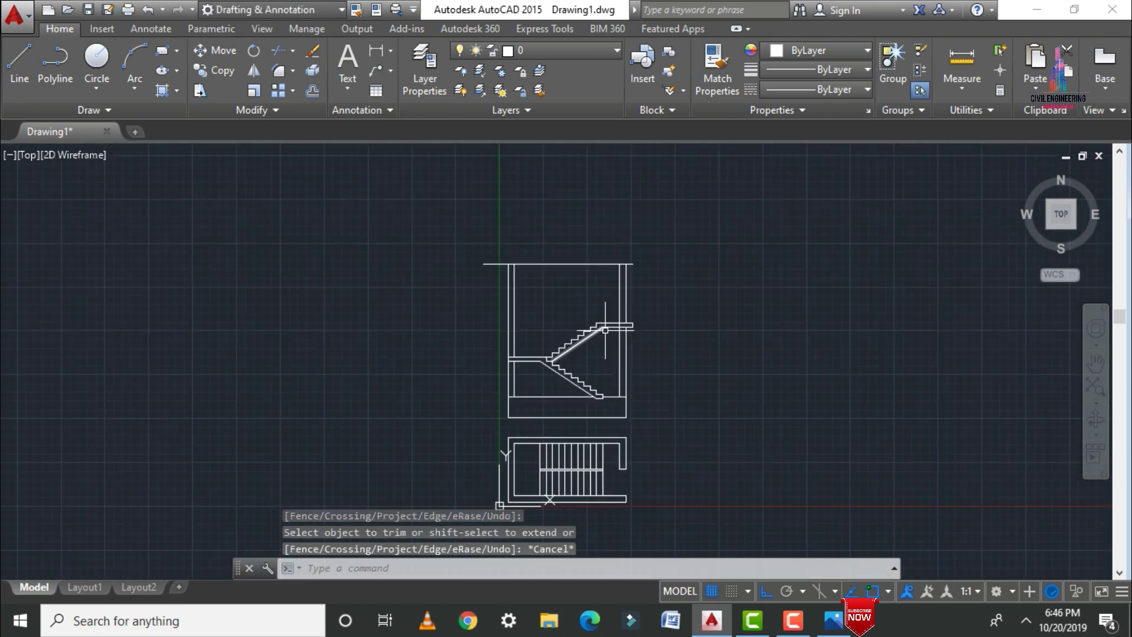
scroll(618, 299, up, 3)
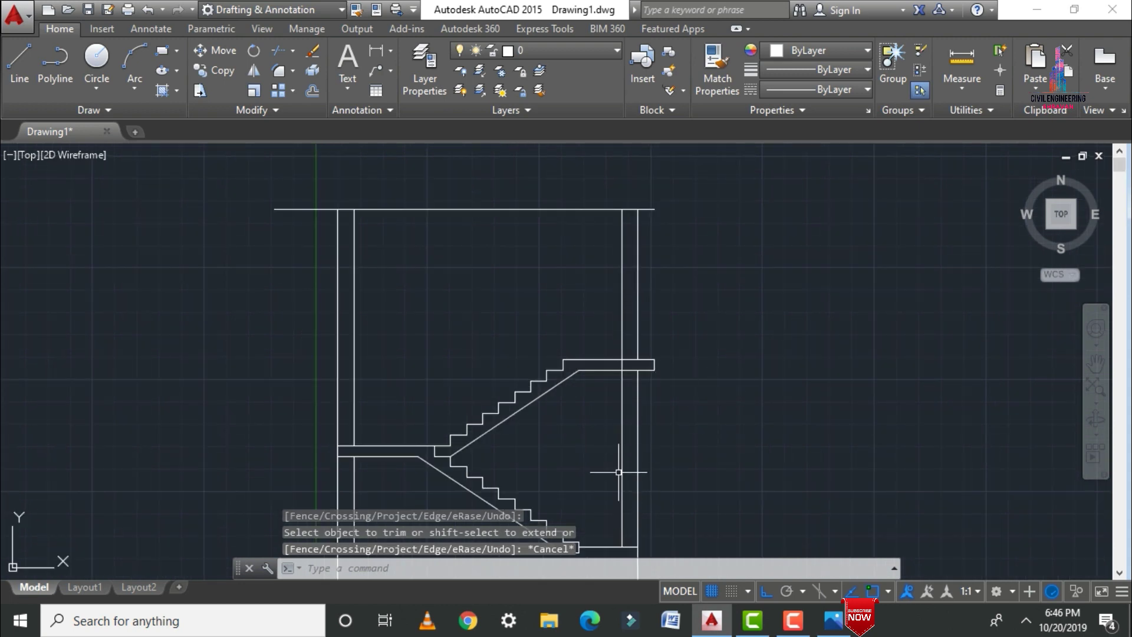
Copy the short bottom-right line 7'0" up and trim it back to the right wall.
scroll(625, 426, down, 2)
scroll(606, 511, up, 2)
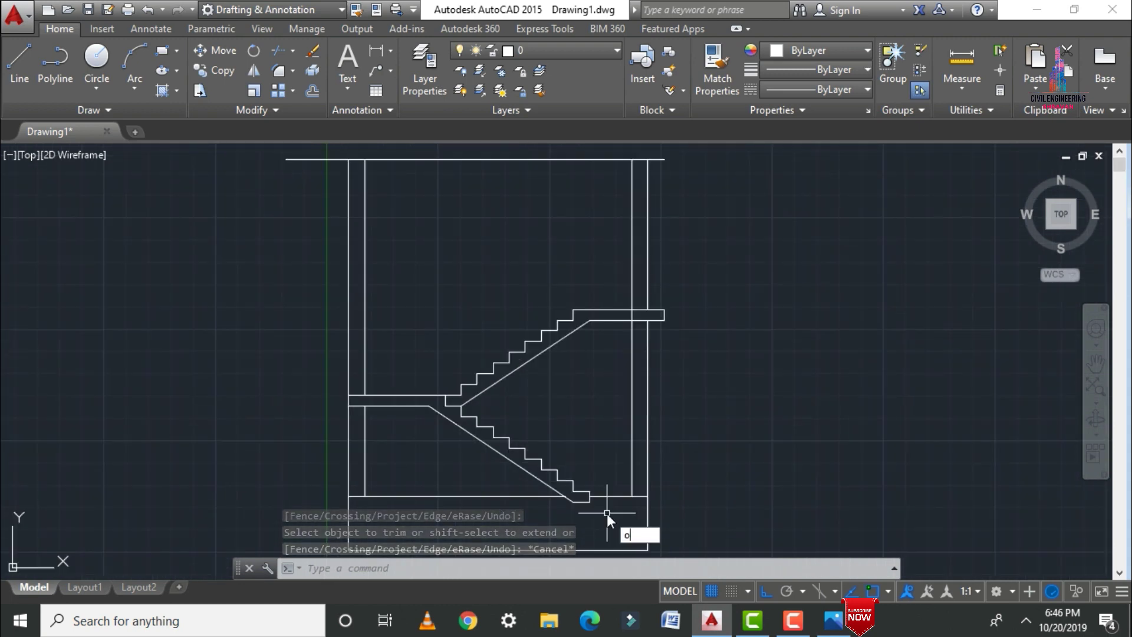
key(Return)
text(7')
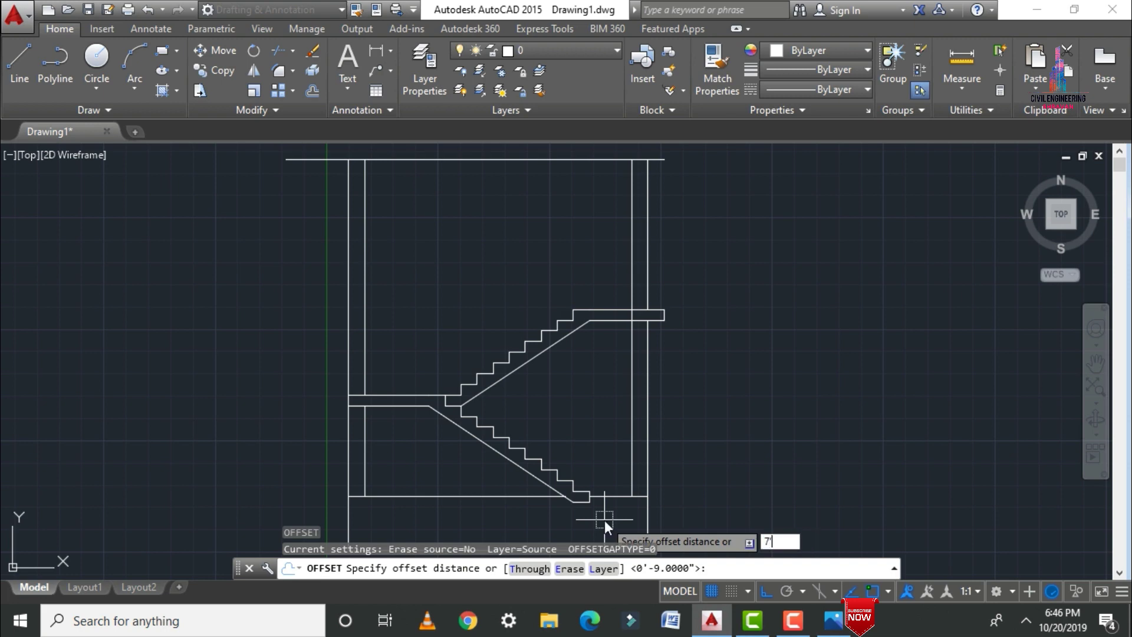
text(0")
key(Return)
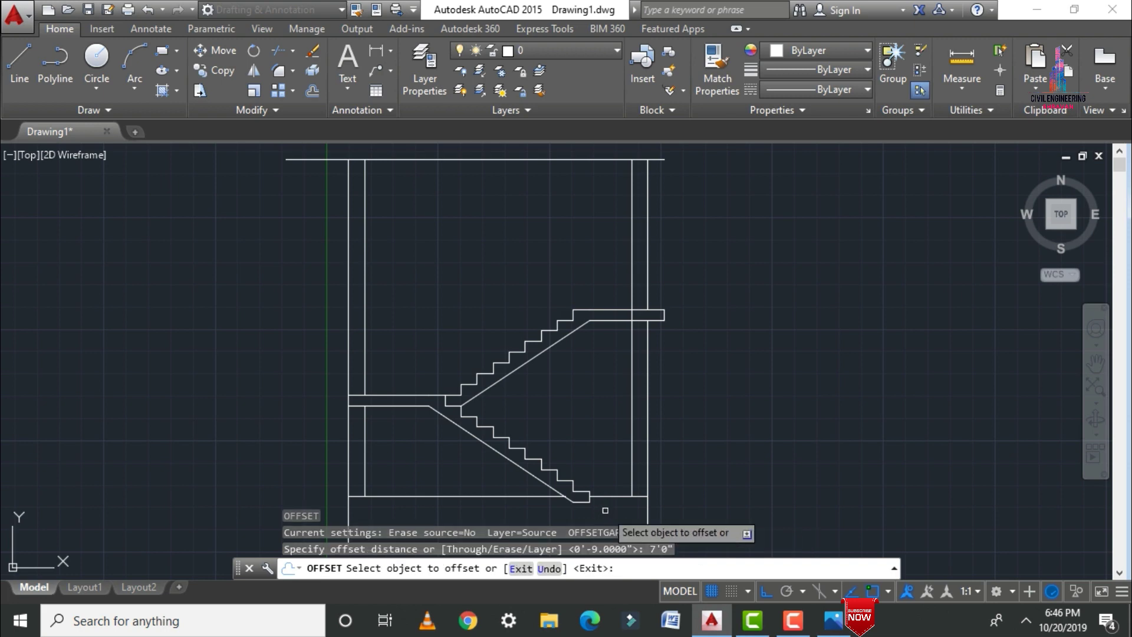
click(614, 496)
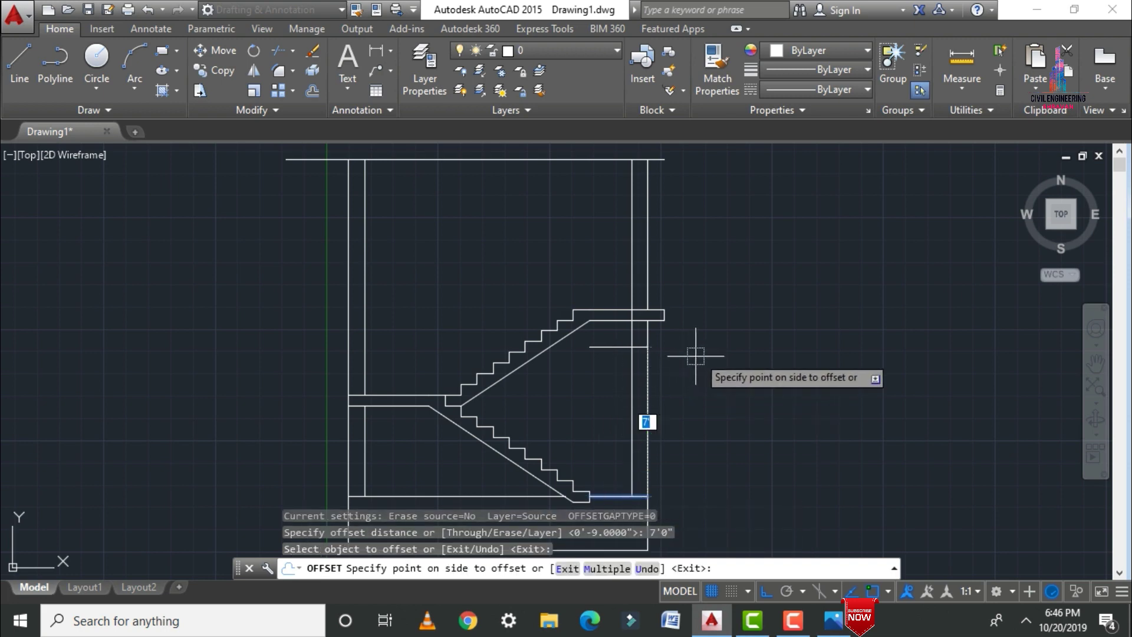
click(703, 353)
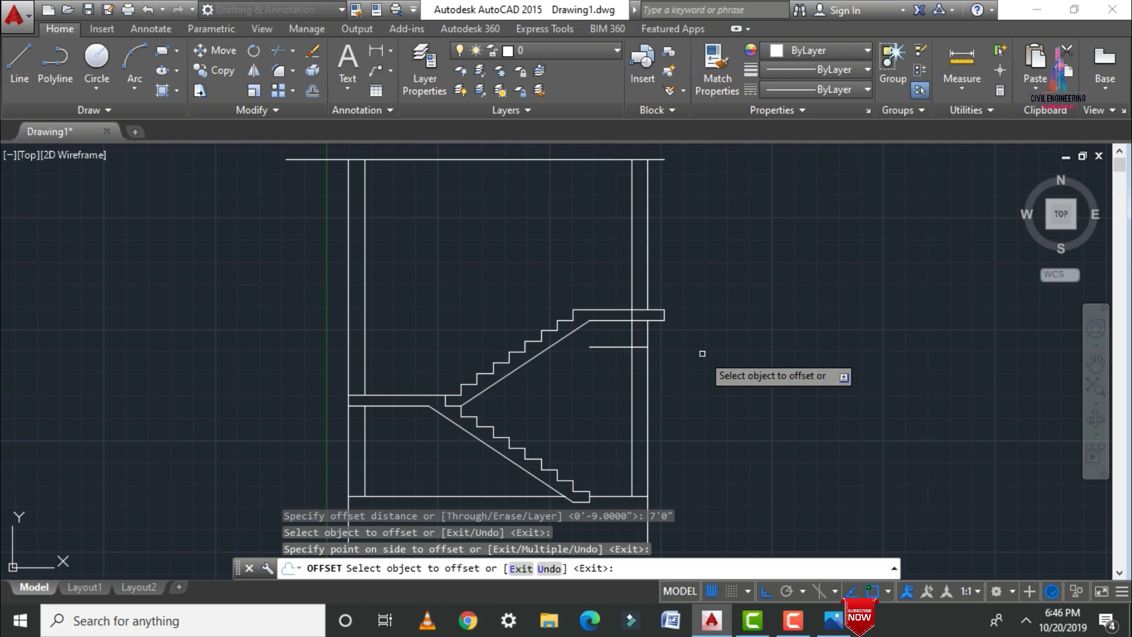
scroll(643, 396, up, 4)
key(Escape)
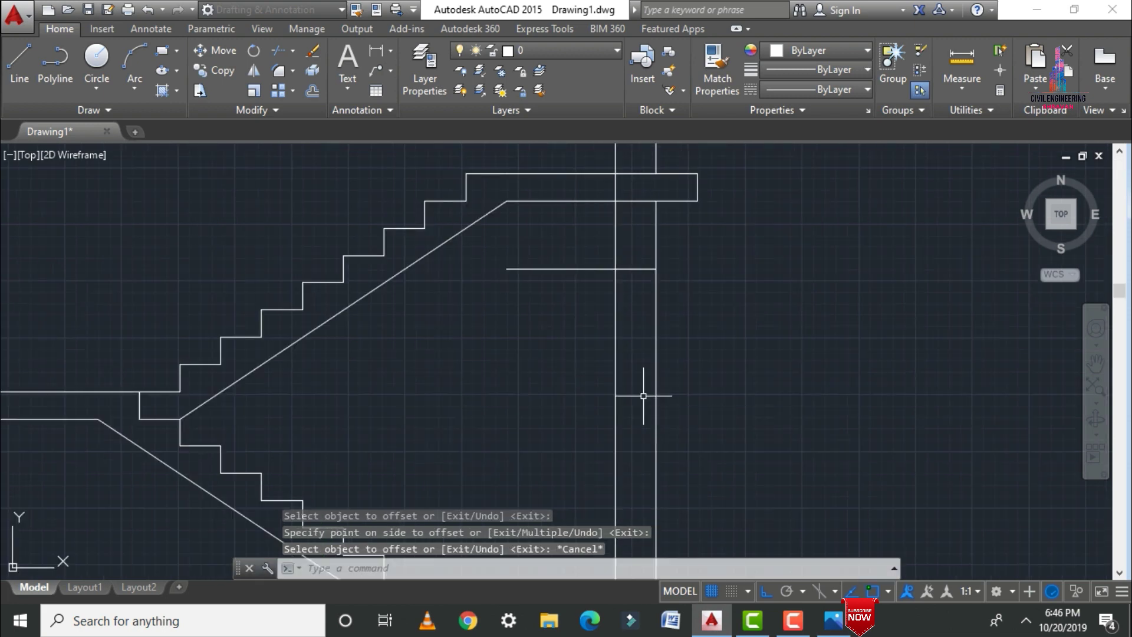
key(Return)
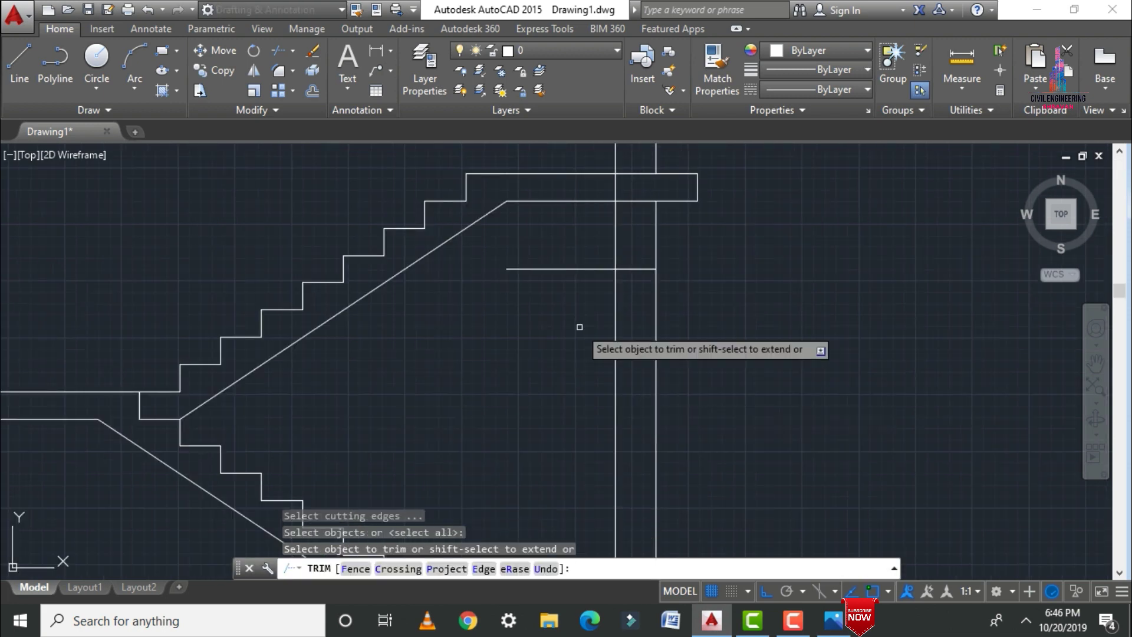
click(560, 271)
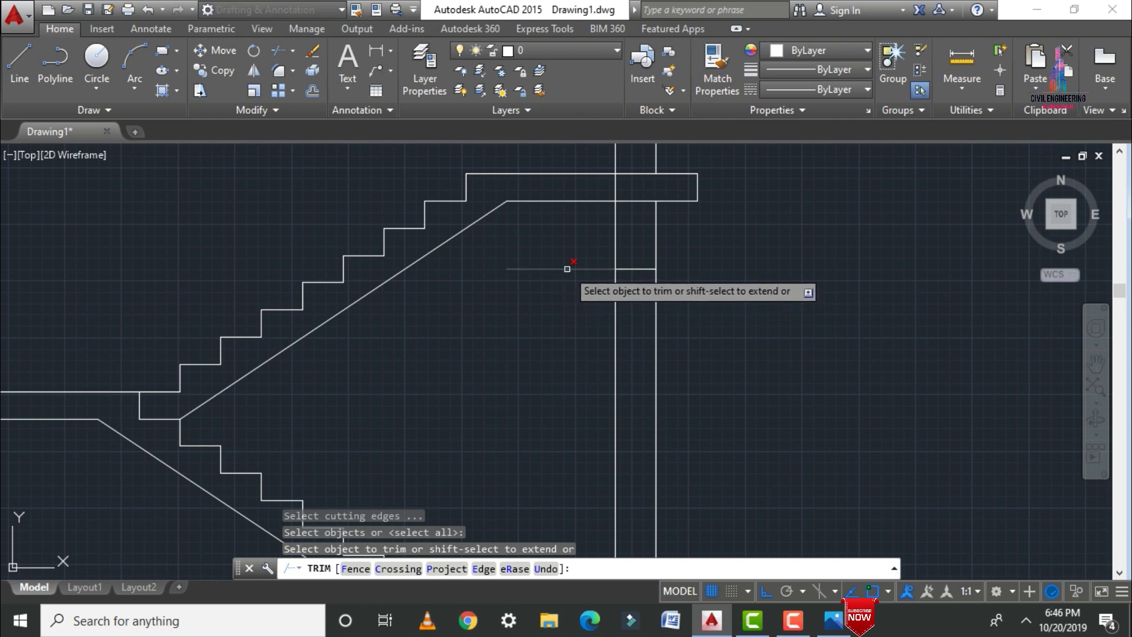
key(Escape)
Offset that line 6" downward to mark the opening's second edge across the right wall.
text(o)
key(Return)
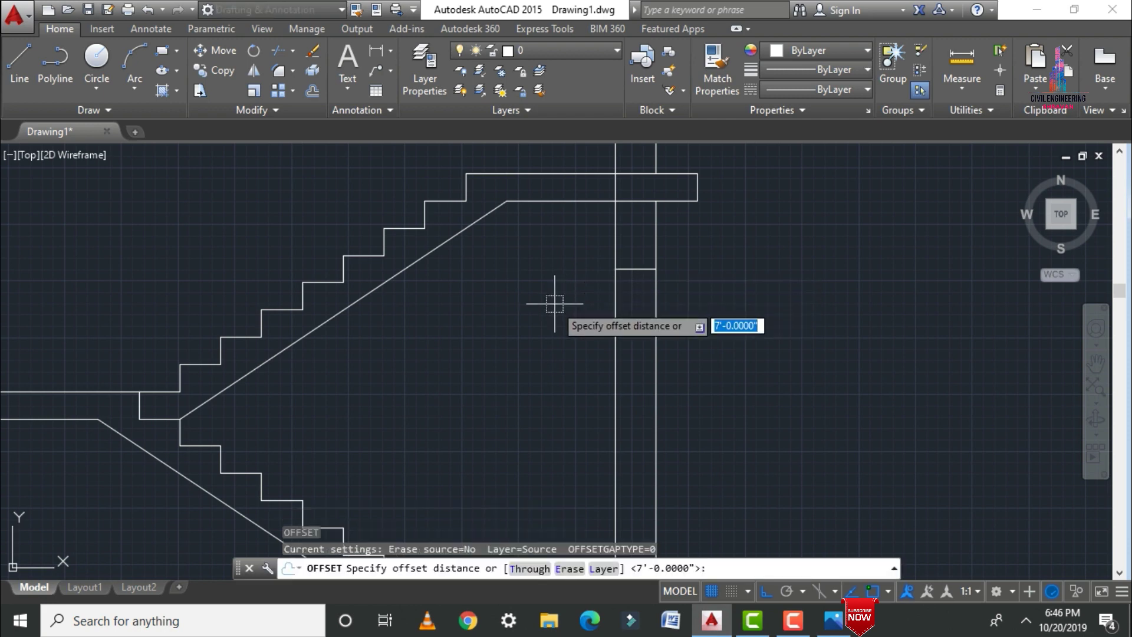
text(6)
key(Return)
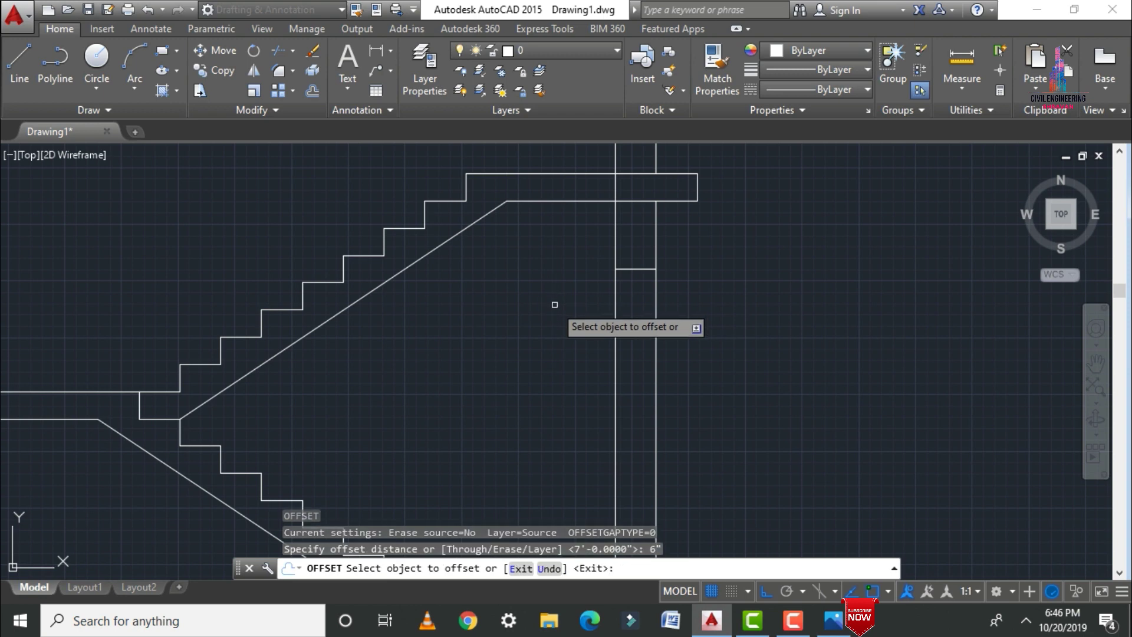
click(633, 269)
click(619, 384)
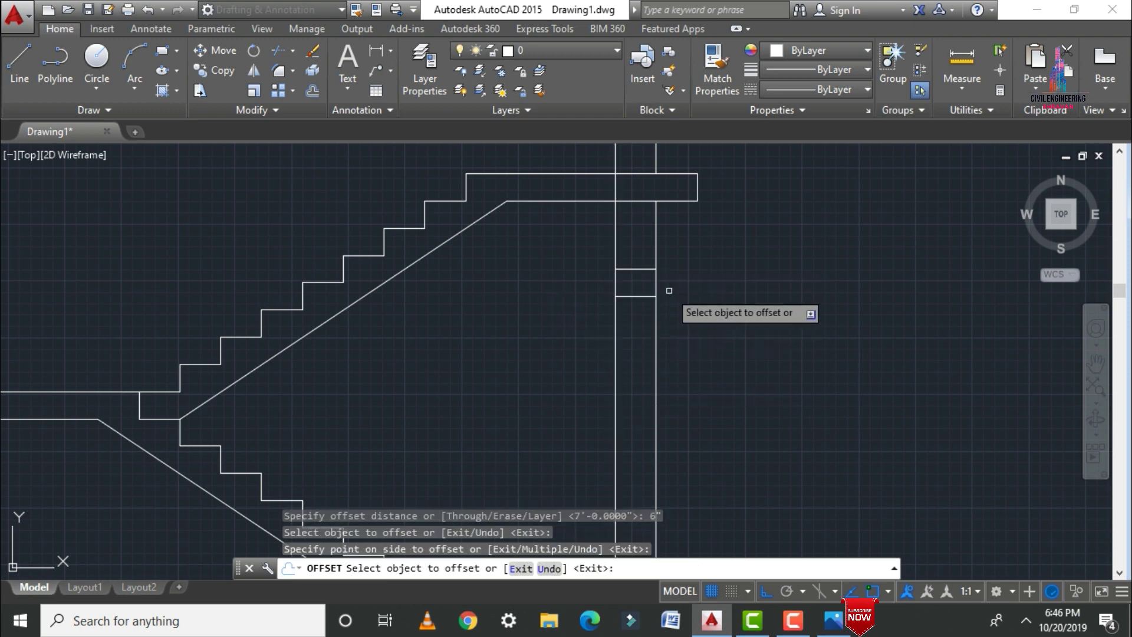
scroll(690, 265, down, 2)
key(Escape)
scroll(702, 256, down, 2)
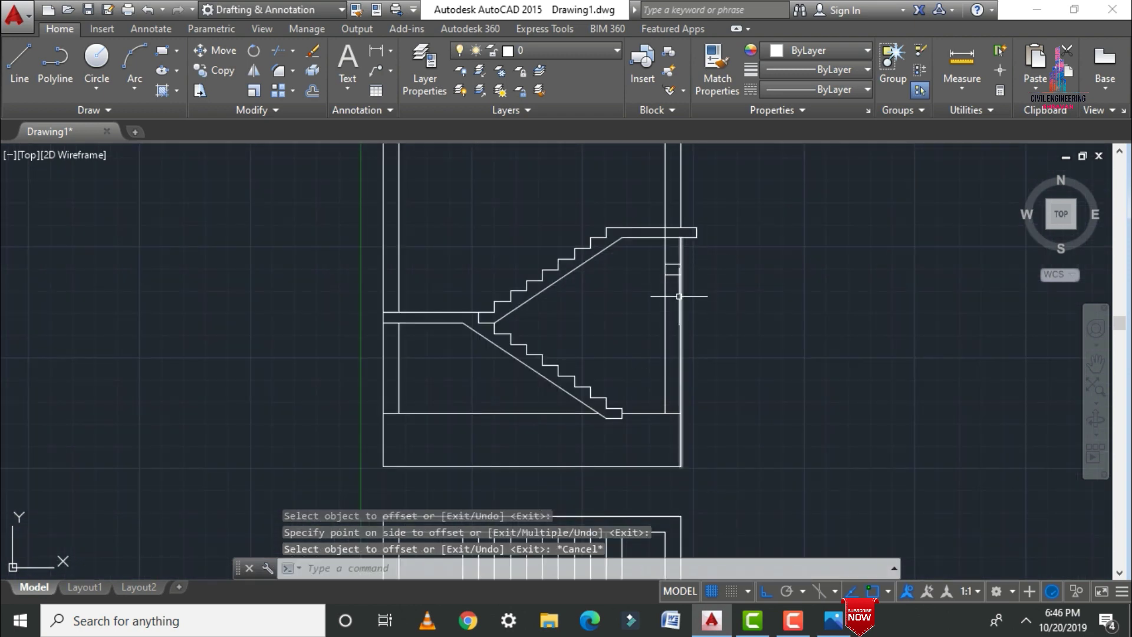
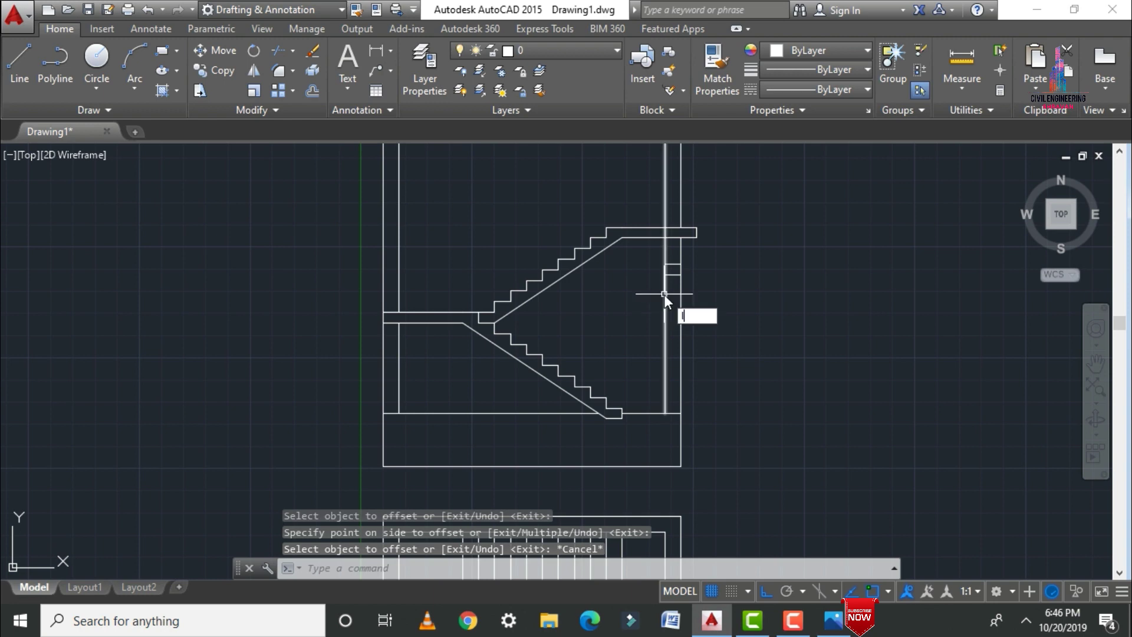
Begin a line from the landing edge, cancel it, and start a trim using all cutting edges.
key(Return)
scroll(672, 405, up, 4)
scroll(667, 413, up, 2)
scroll(669, 329, down, 4)
scroll(653, 324, up, 4)
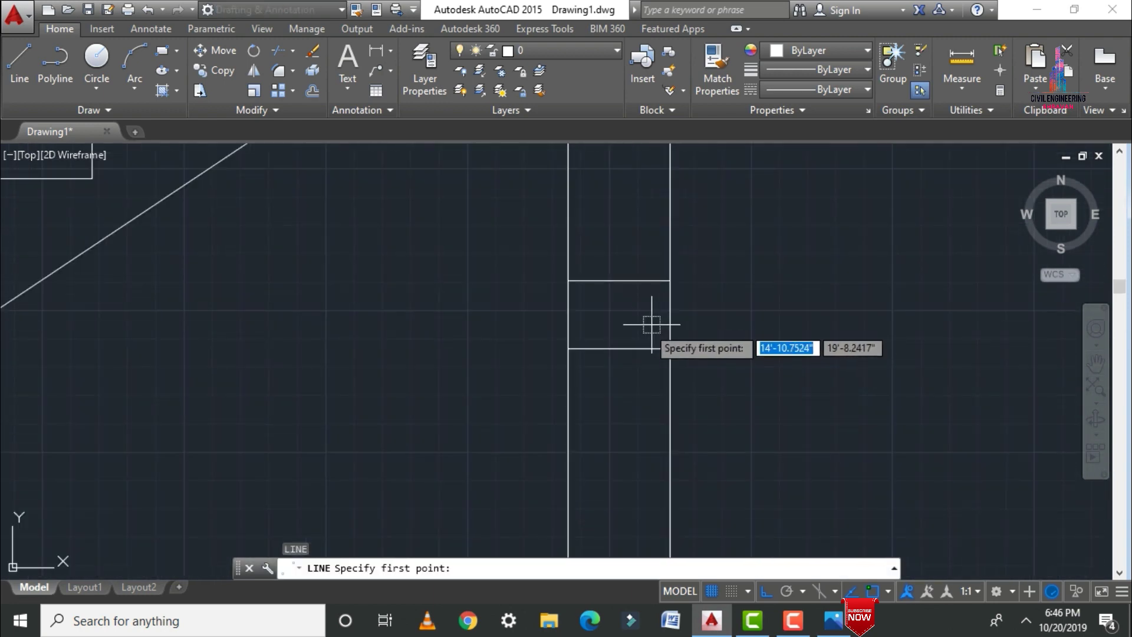
click(619, 350)
scroll(630, 361, down, 4)
scroll(625, 330, up, 3)
scroll(713, 259, up, 3)
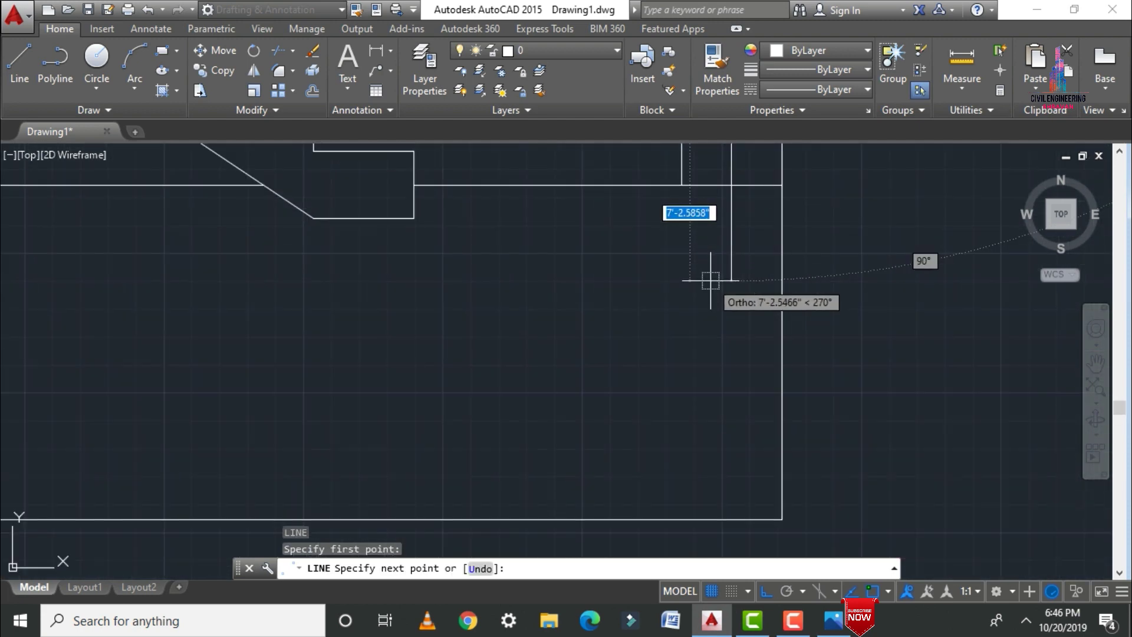
key(Escape)
key(Return)
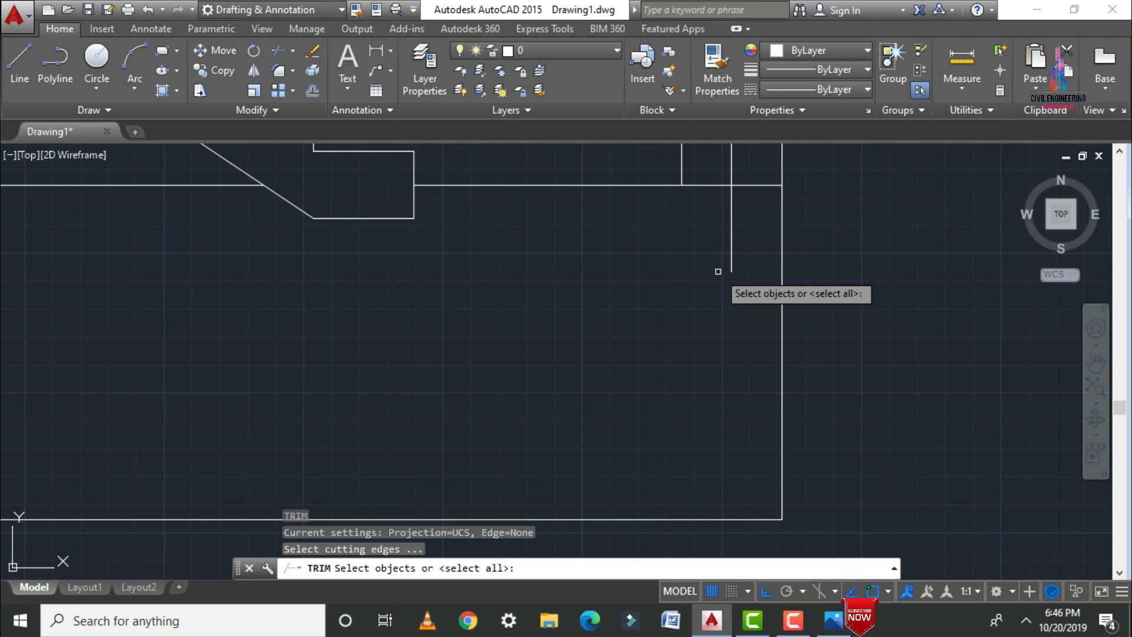
key(Return)
scroll(682, 347, down, 2)
scroll(682, 353, down, 2)
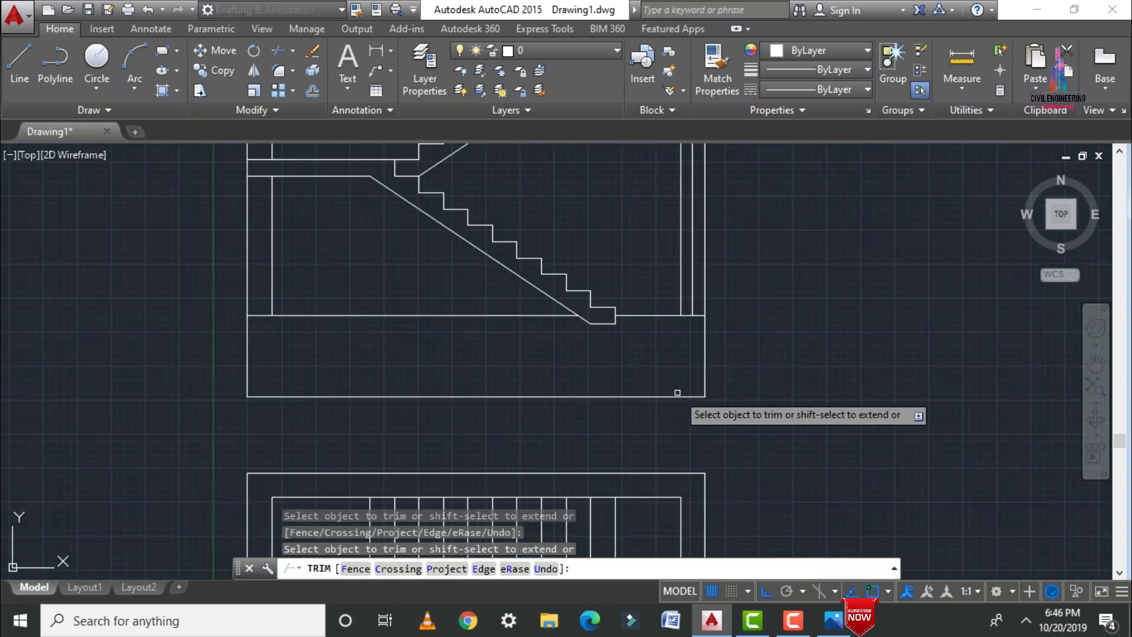
Compare the drawing against the reference staircase image.
key(alt+Tab)
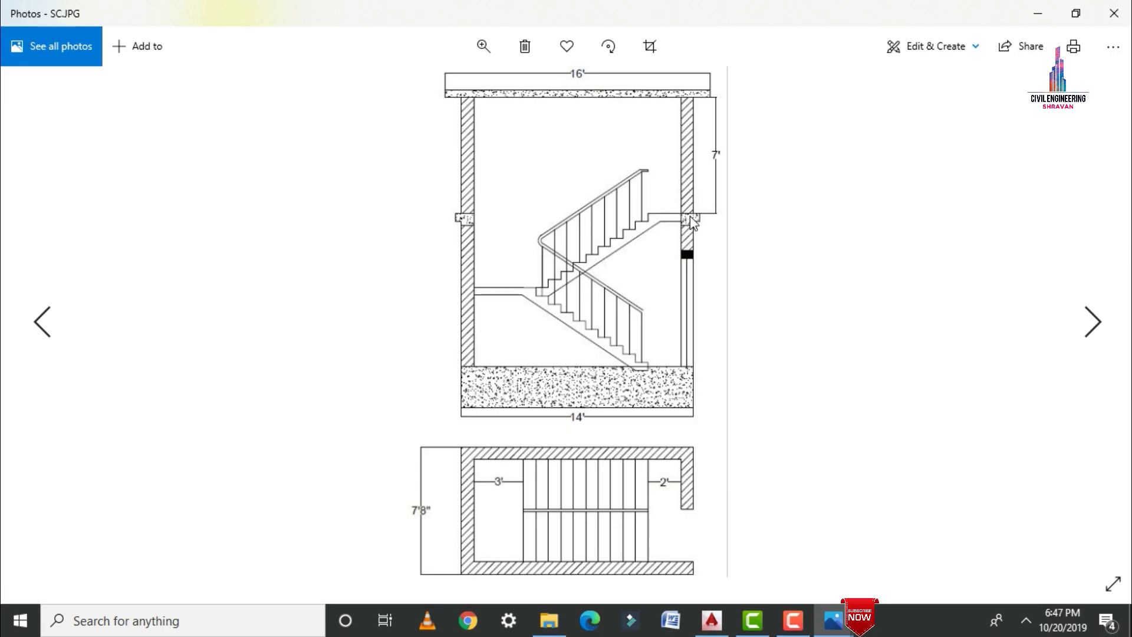
scroll(691, 221, up, 1)
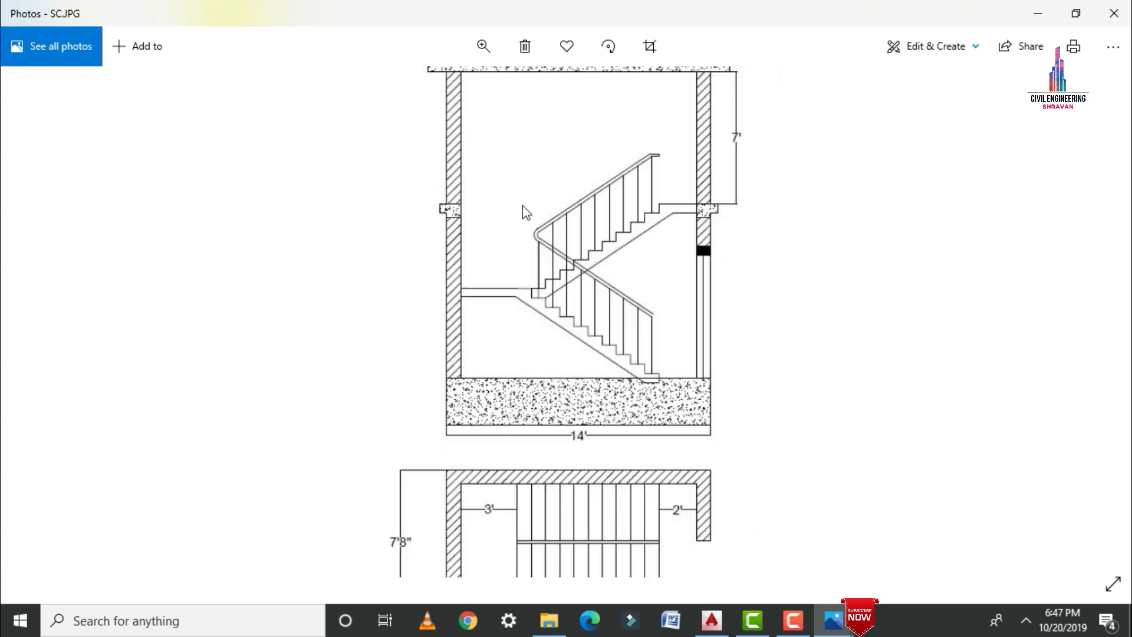
click(724, 631)
scroll(637, 256, up, 3)
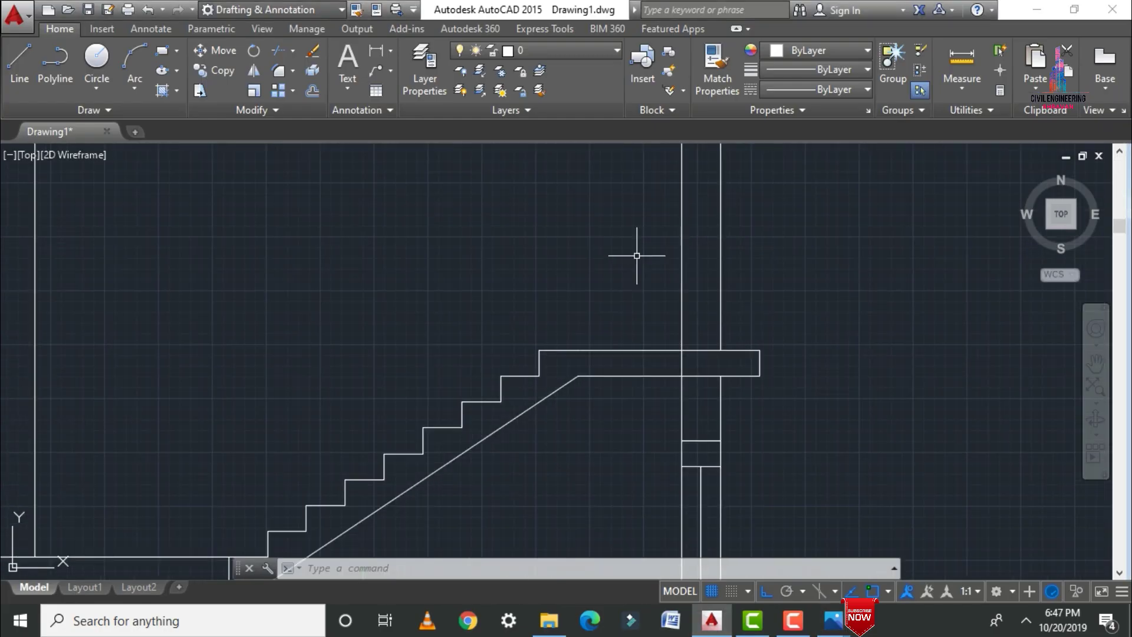
Offset the landing's underside line 6" downward.
key(Return)
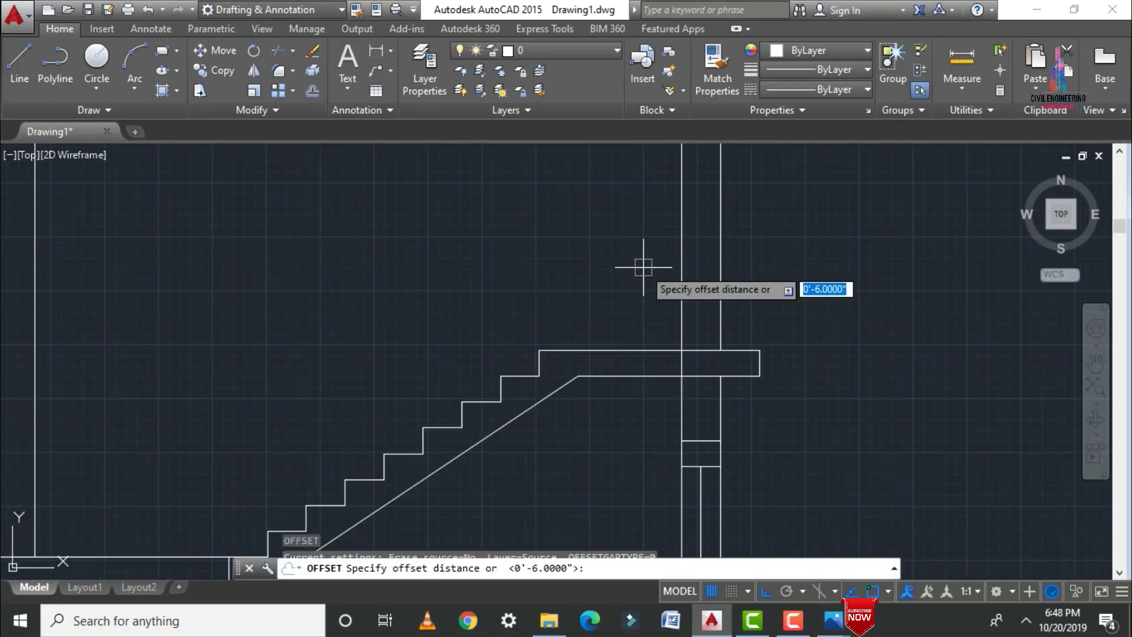
text(6")
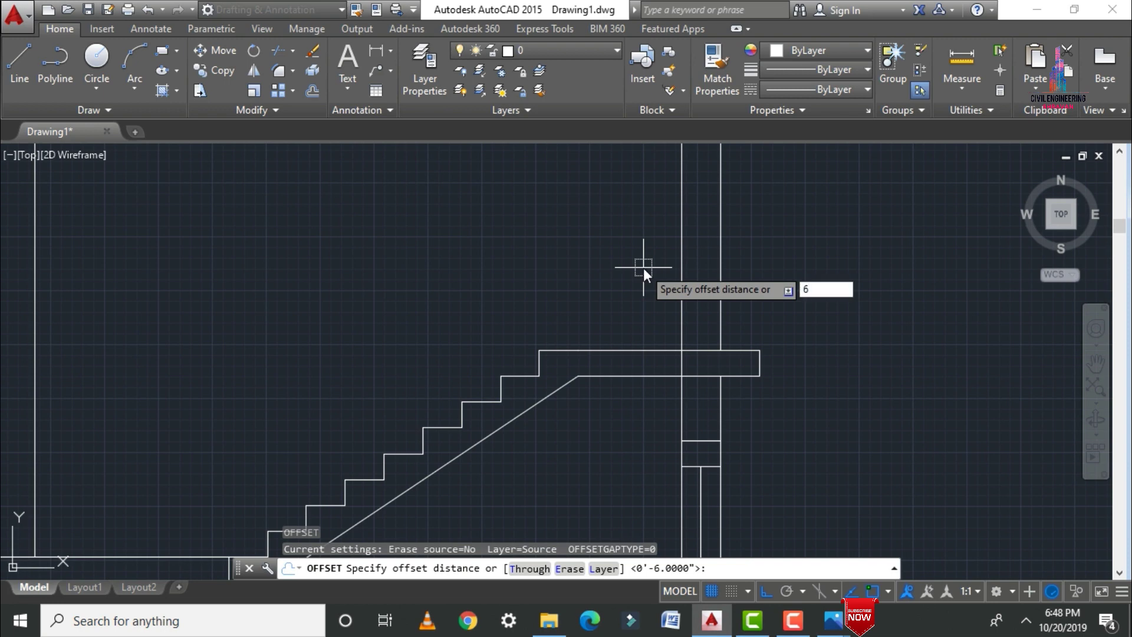
key(Return)
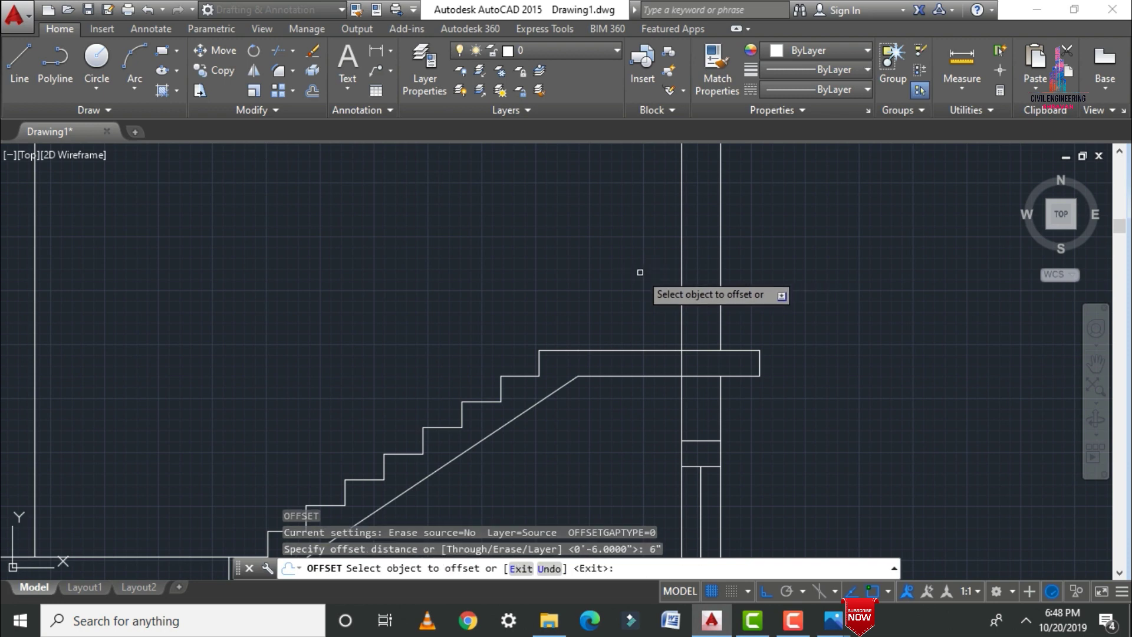
click(638, 376)
click(629, 414)
key(Escape)
Start a line at the new offset line's left end, then cancel it.
text(l)
key(Escape)
text(l)
key(Return)
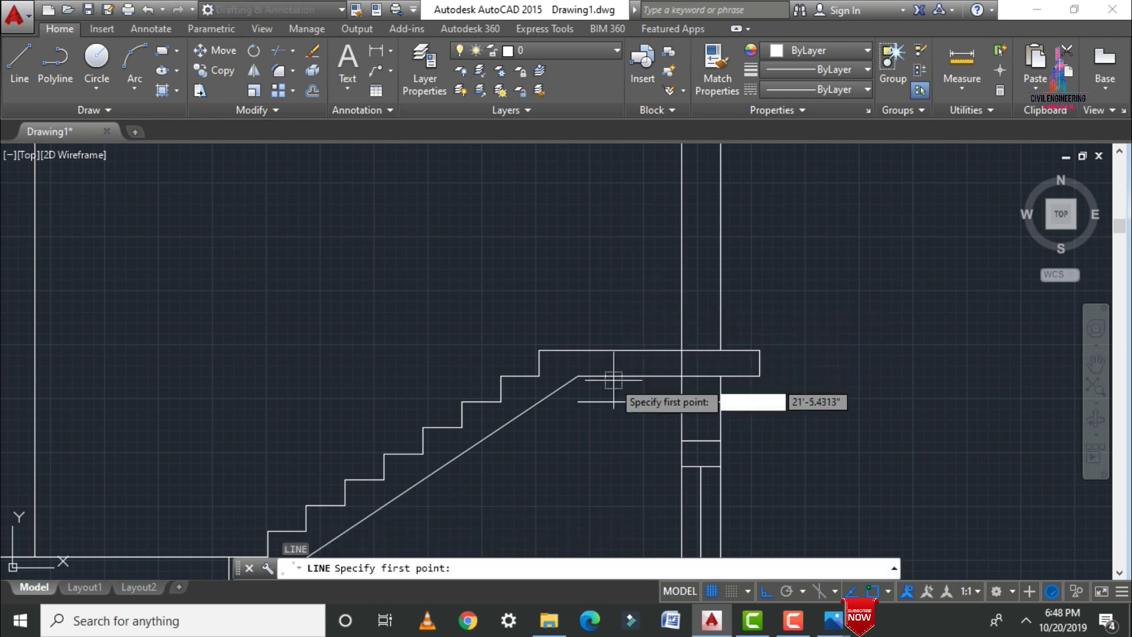
click(579, 402)
scroll(579, 402, down, 5)
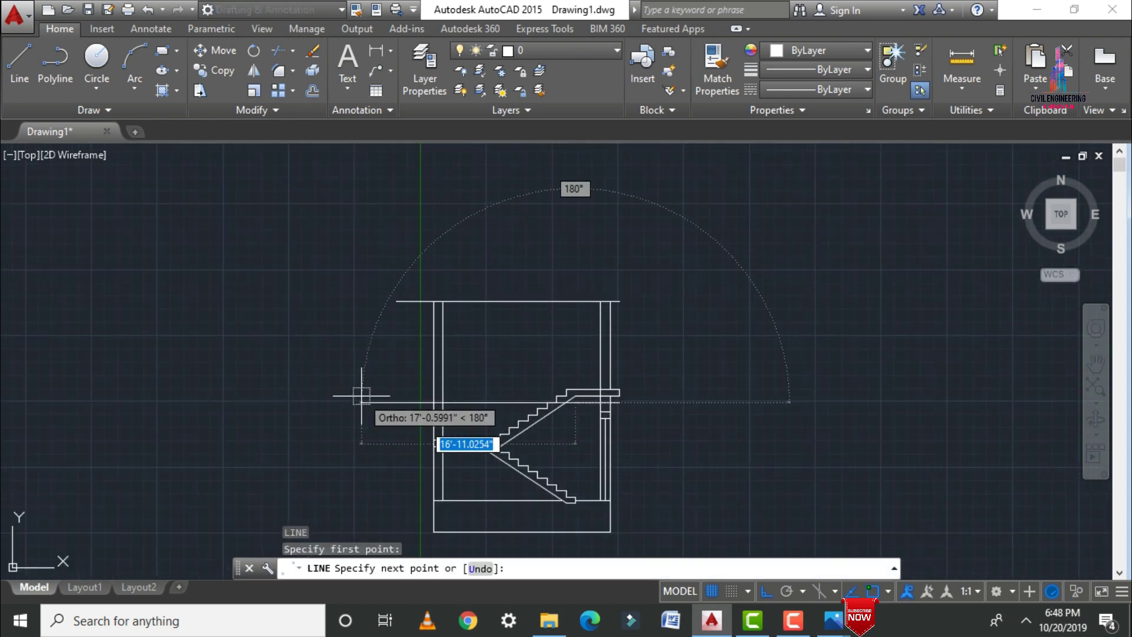
scroll(392, 397, up, 6)
key(Escape)
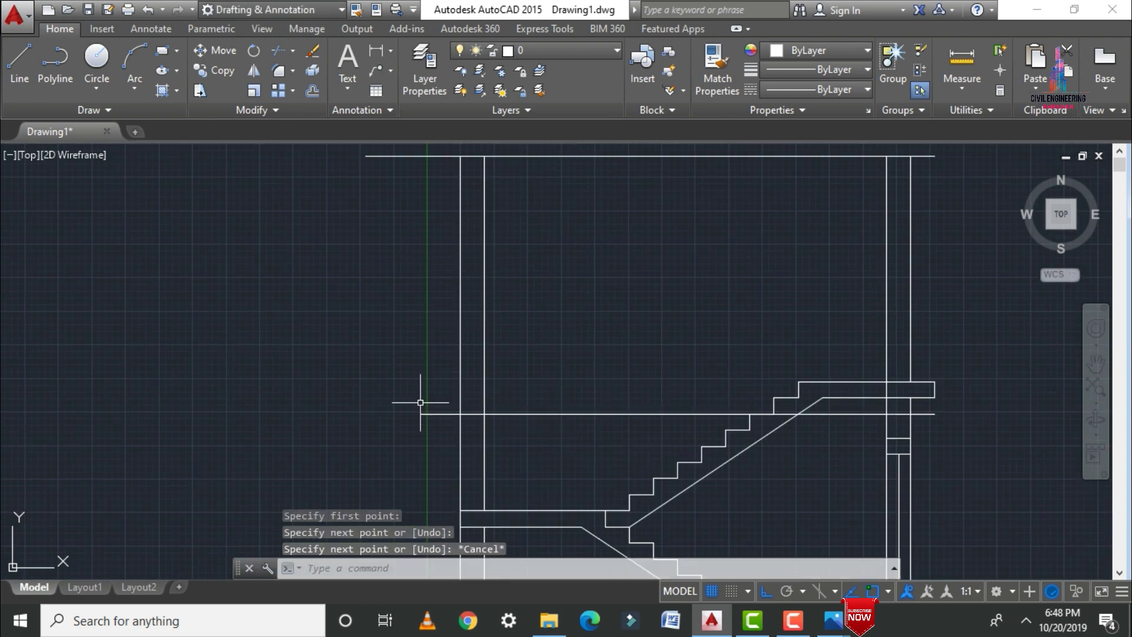
Check the reference staircase image again before continuing in AutoCAD.
mouse_move(831, 622)
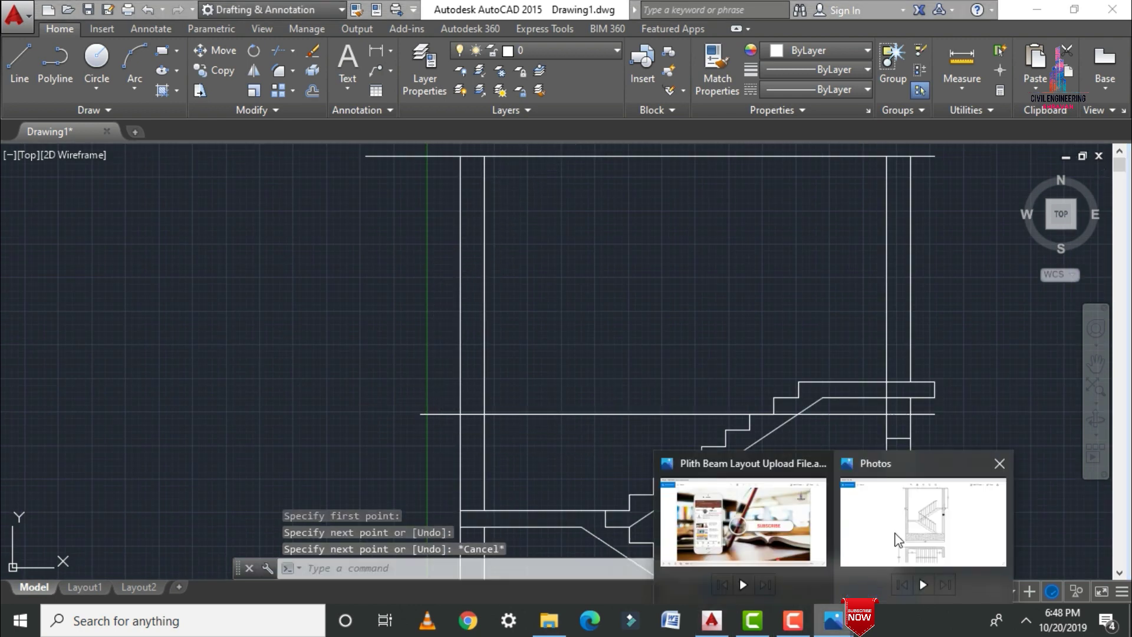
click(938, 552)
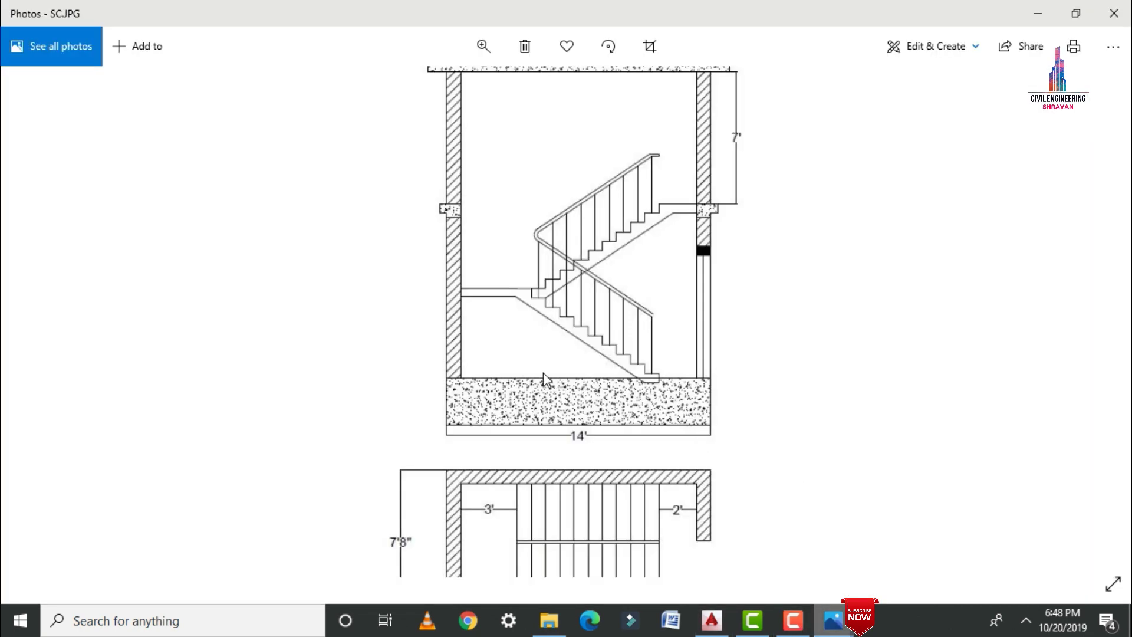
click(715, 624)
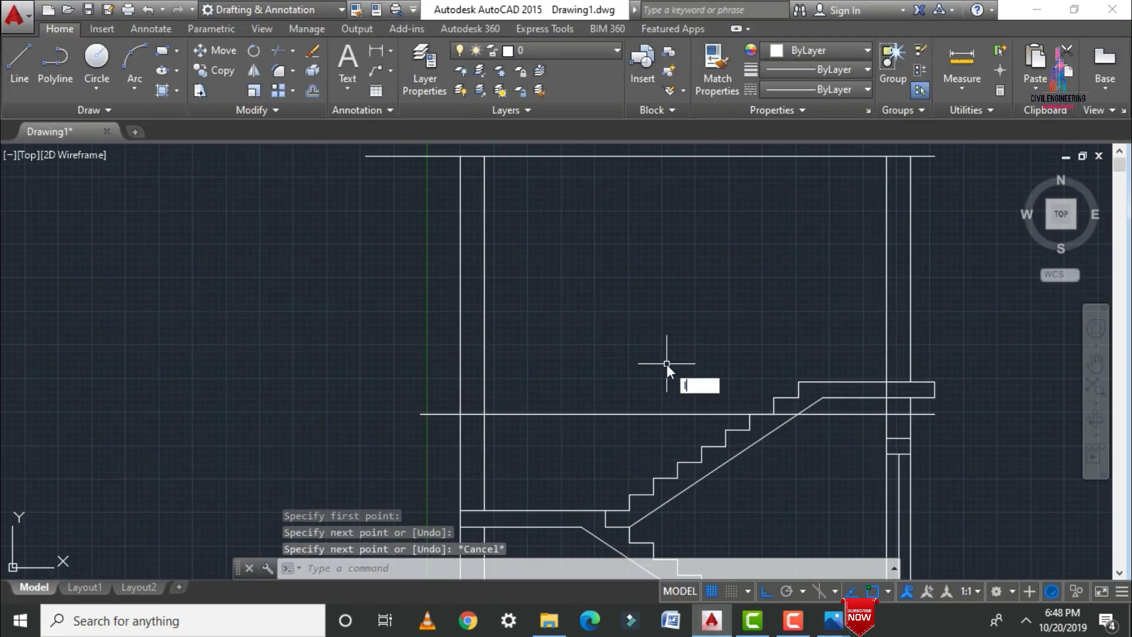
Draw two horizontal lines from the landing's corner and end point past the left wall.
key(Return)
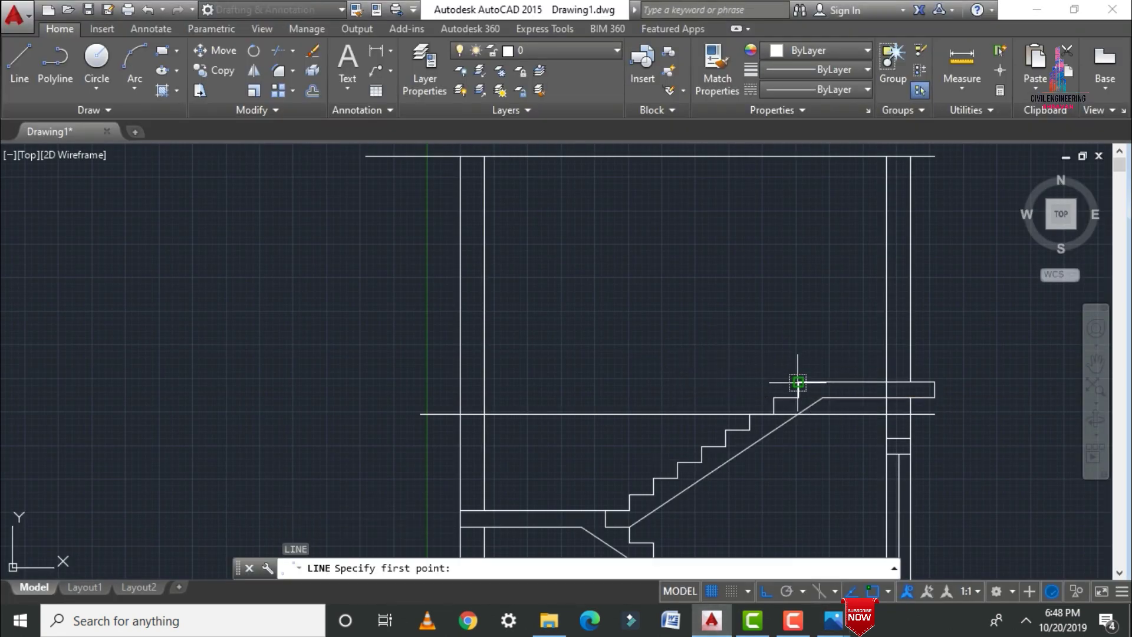
click(798, 382)
click(376, 385)
key(Escape)
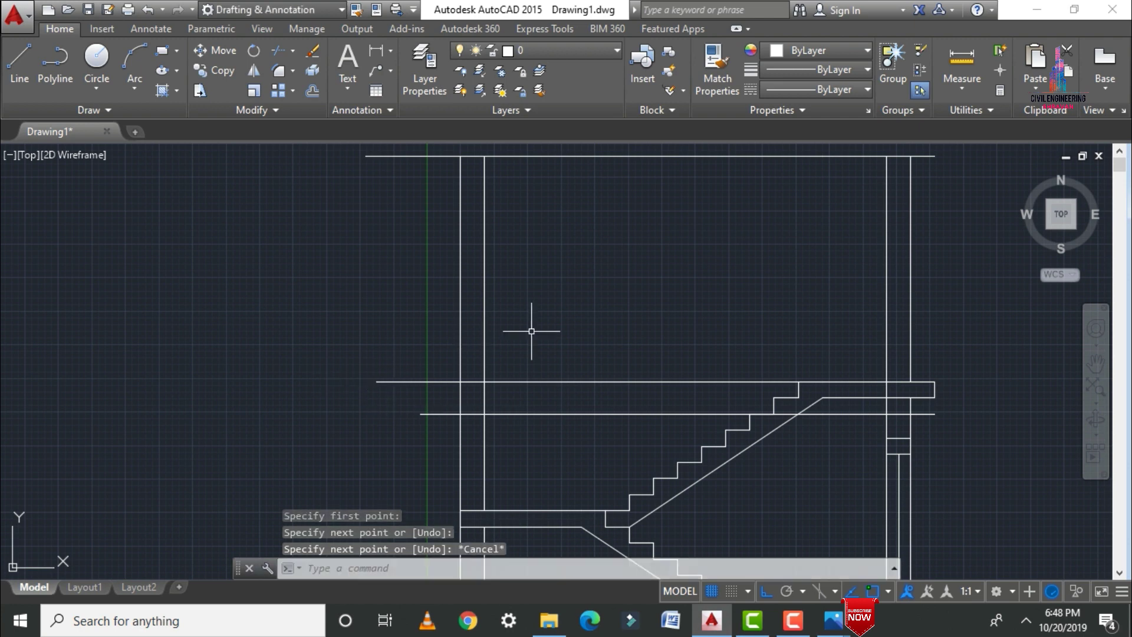
key(Return)
click(822, 398)
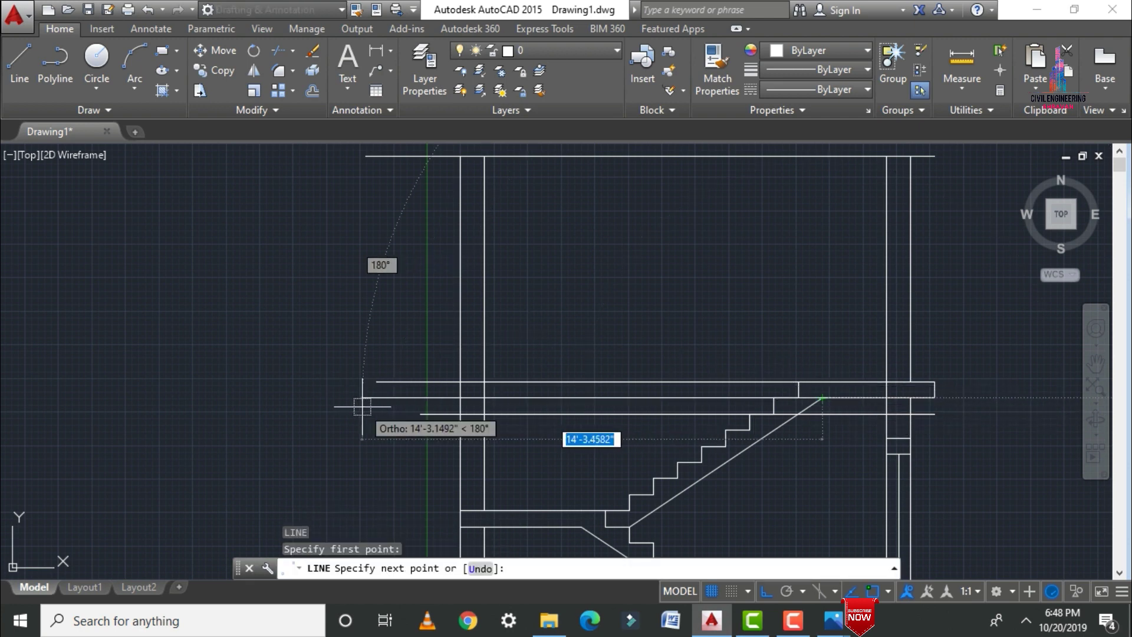
click(377, 398)
key(Escape)
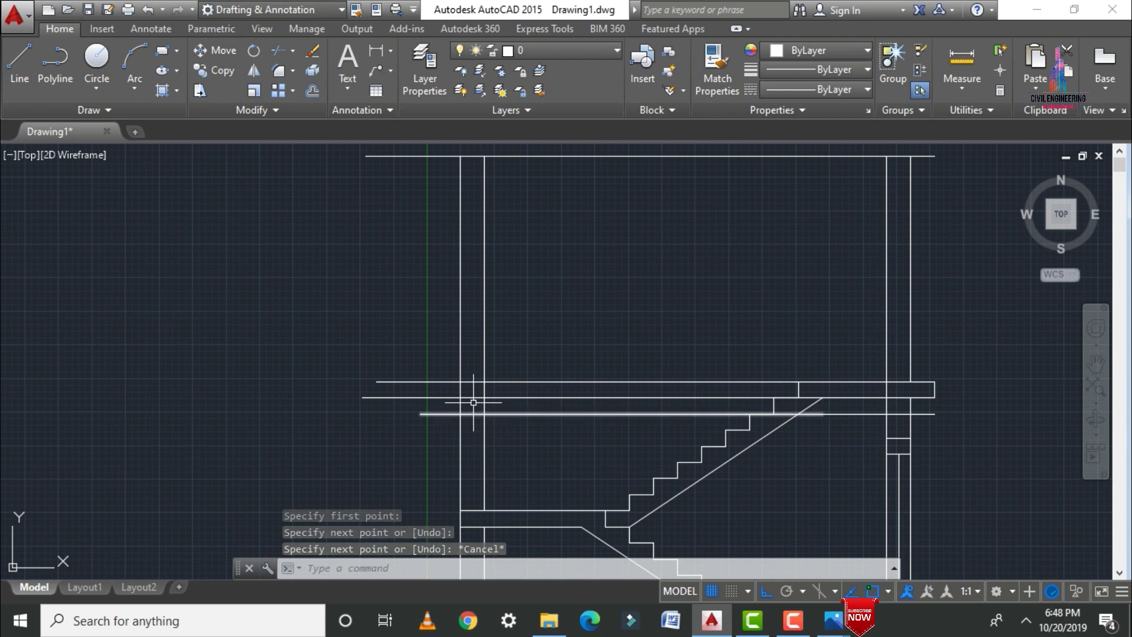
scroll(454, 366, up, 4)
Draw a vertical line crossing the slab lines to close the landing's left end.
text(l)
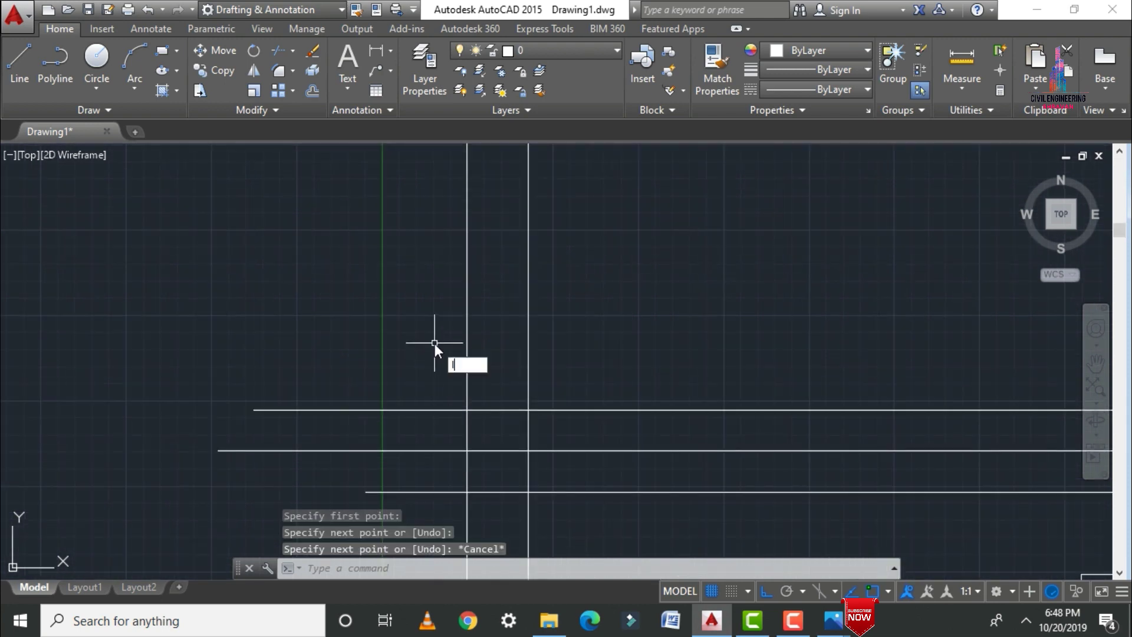
key(Return)
click(417, 368)
click(434, 480)
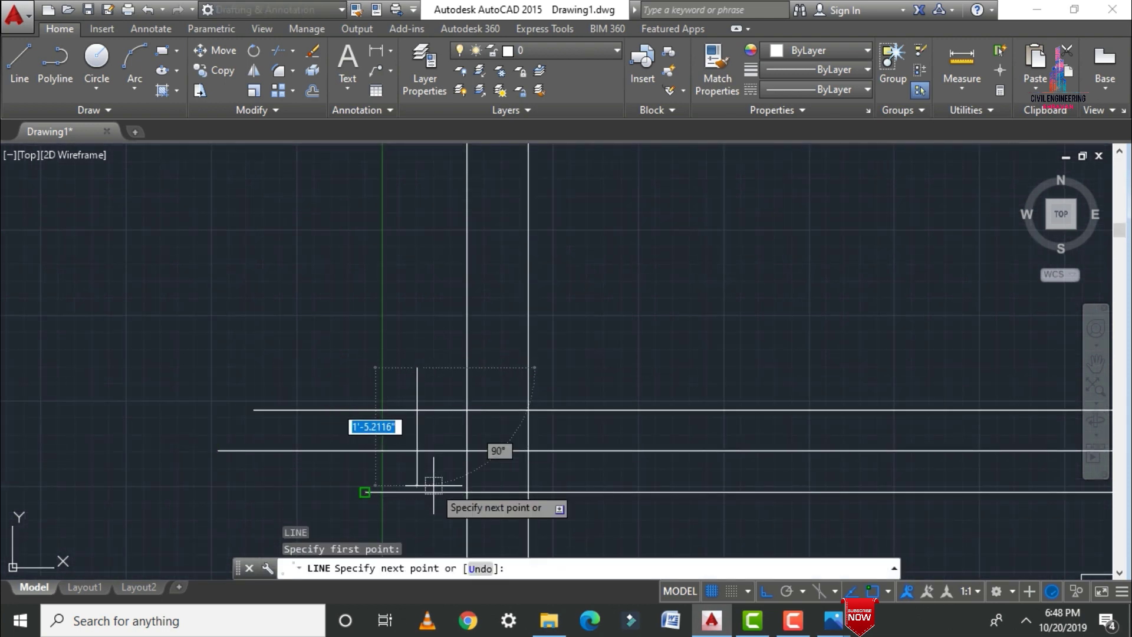
key(Escape)
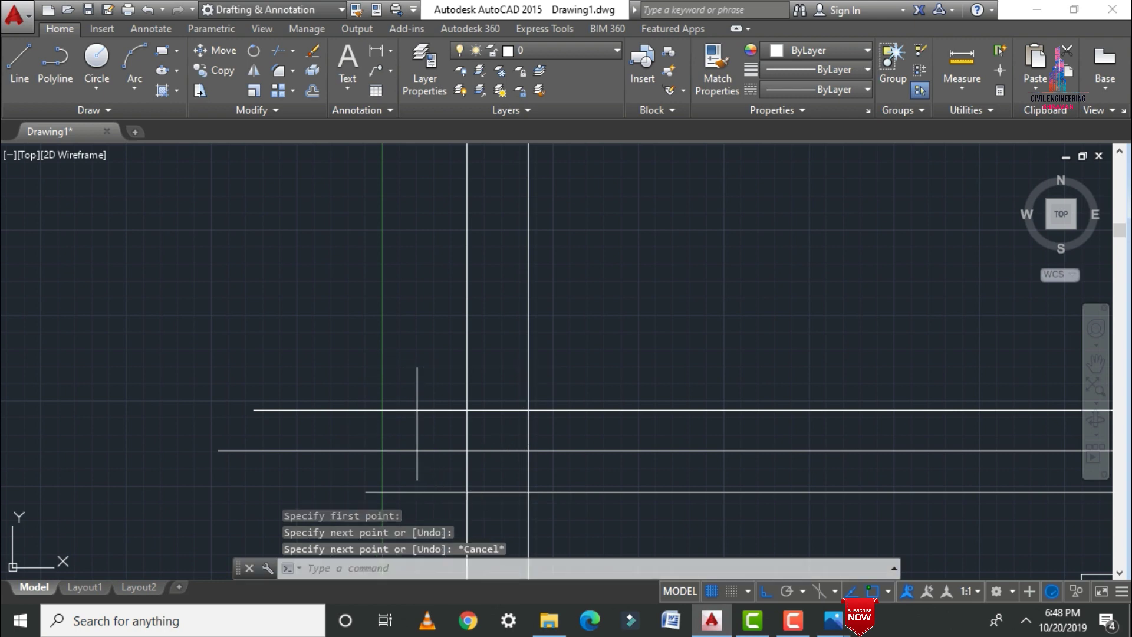
Trim the overhanging line ends and stubs around the new slab end and near the right wall.
text(tr)
key(Return)
key(Return)
click(340, 325)
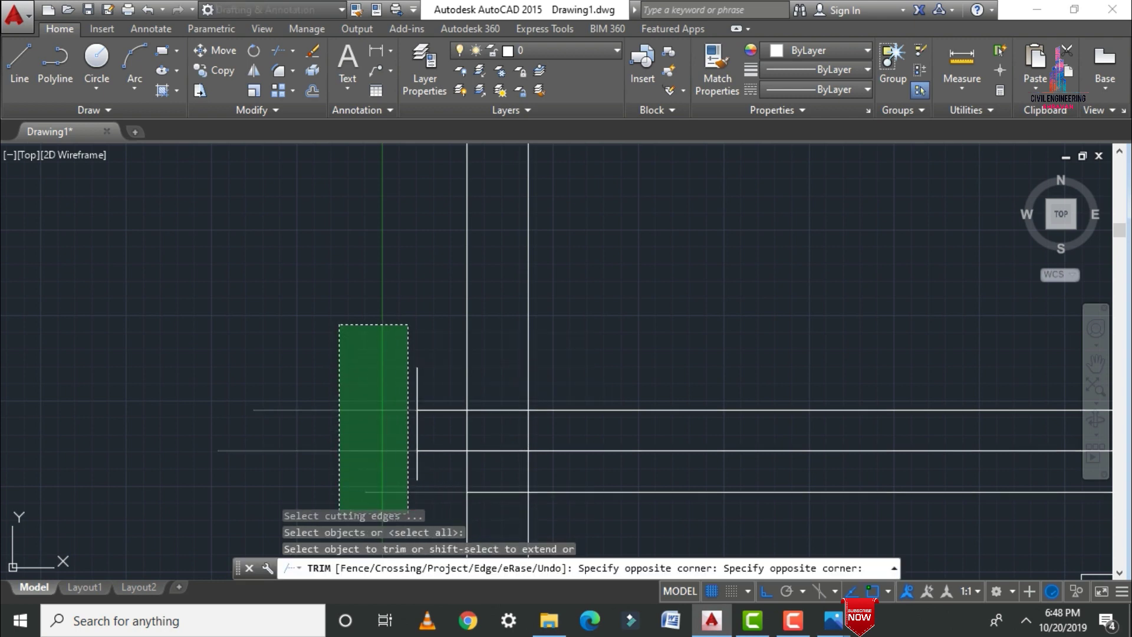
click(408, 510)
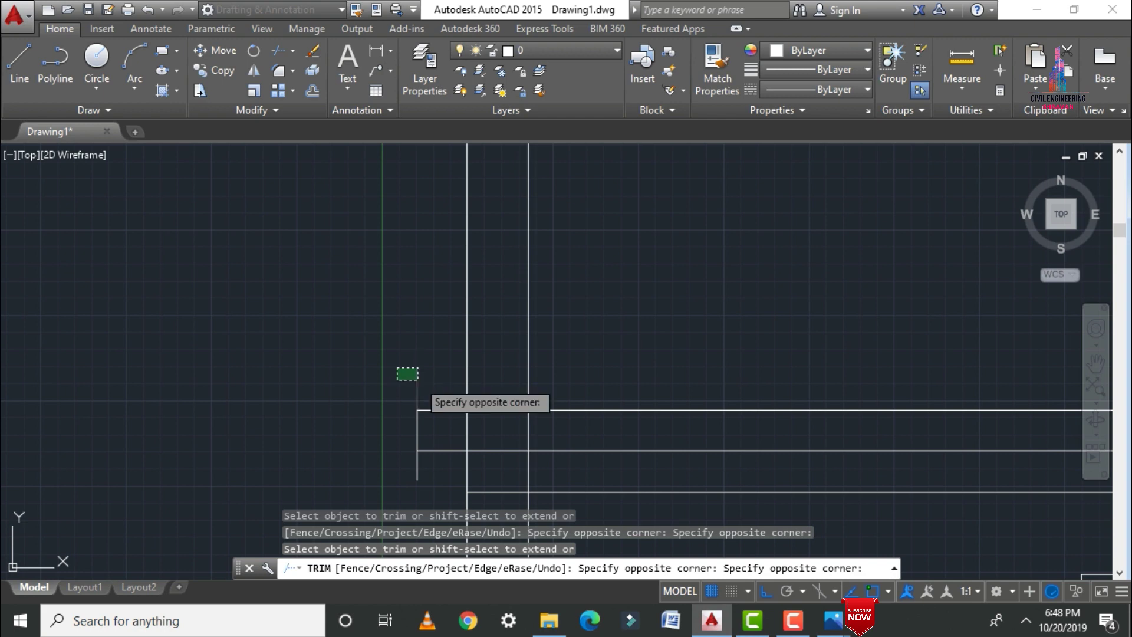
click(419, 383)
click(488, 451)
click(505, 435)
click(417, 472)
scroll(342, 332, down, 3)
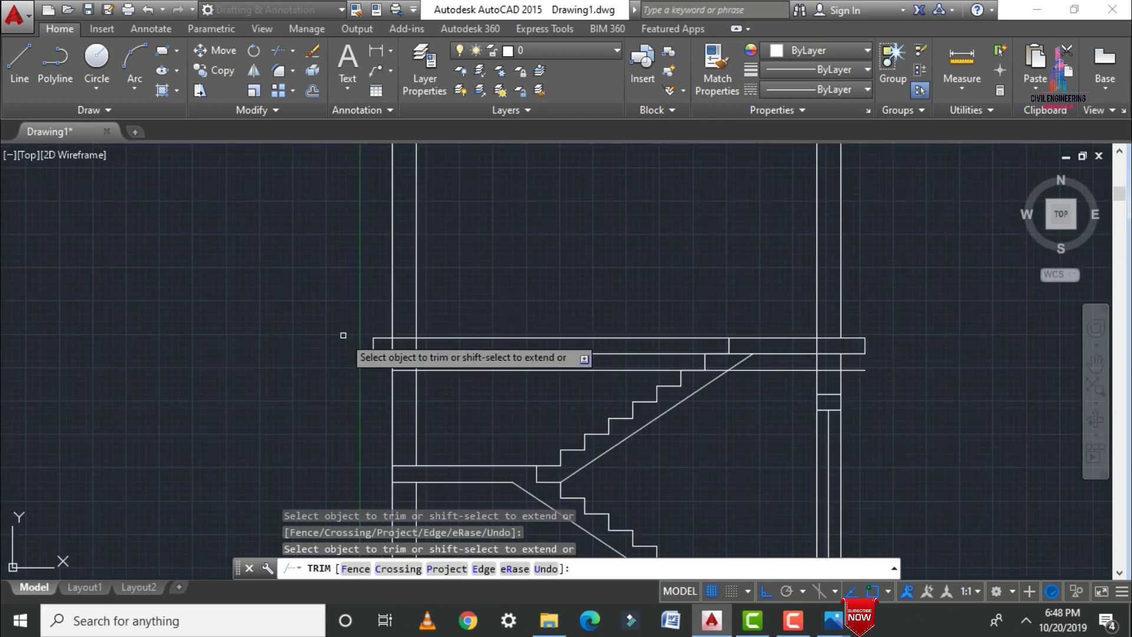
click(832, 354)
key(Escape)
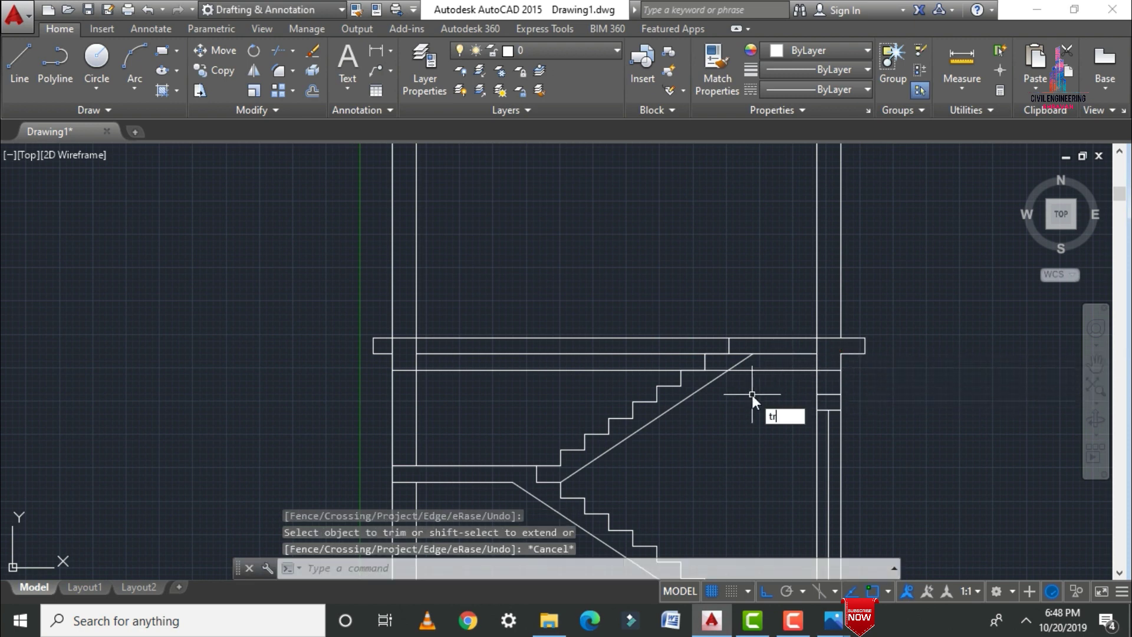
Trim the landing line piece beside the diagonal and the top segment between the walls.
key(Return)
click(769, 371)
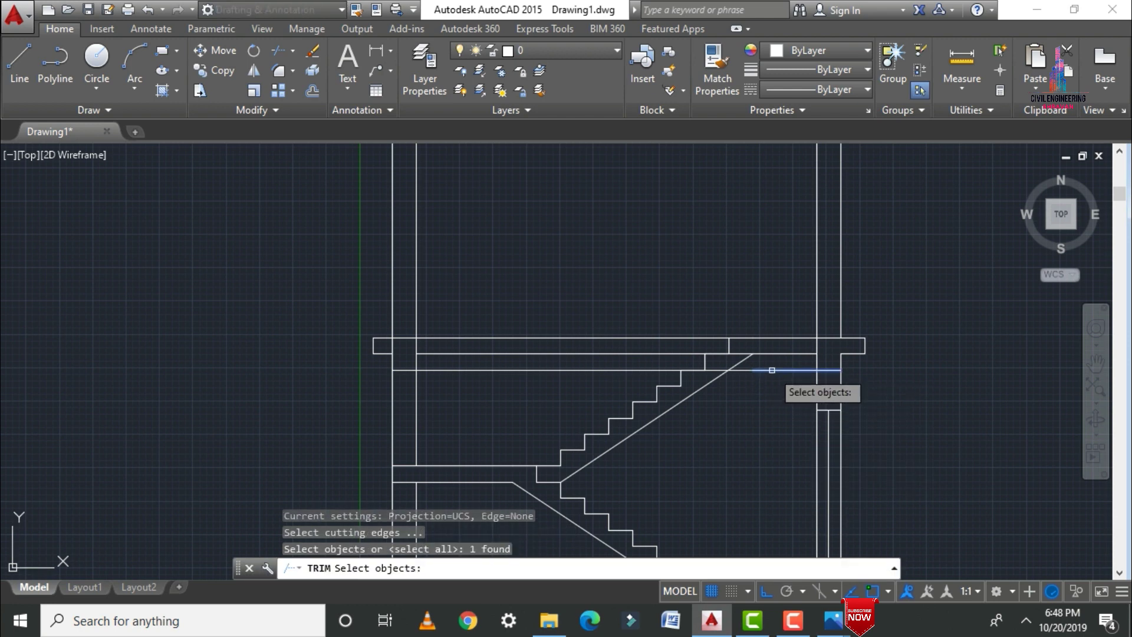
key(Escape)
text(tr)
key(Return)
key(Return)
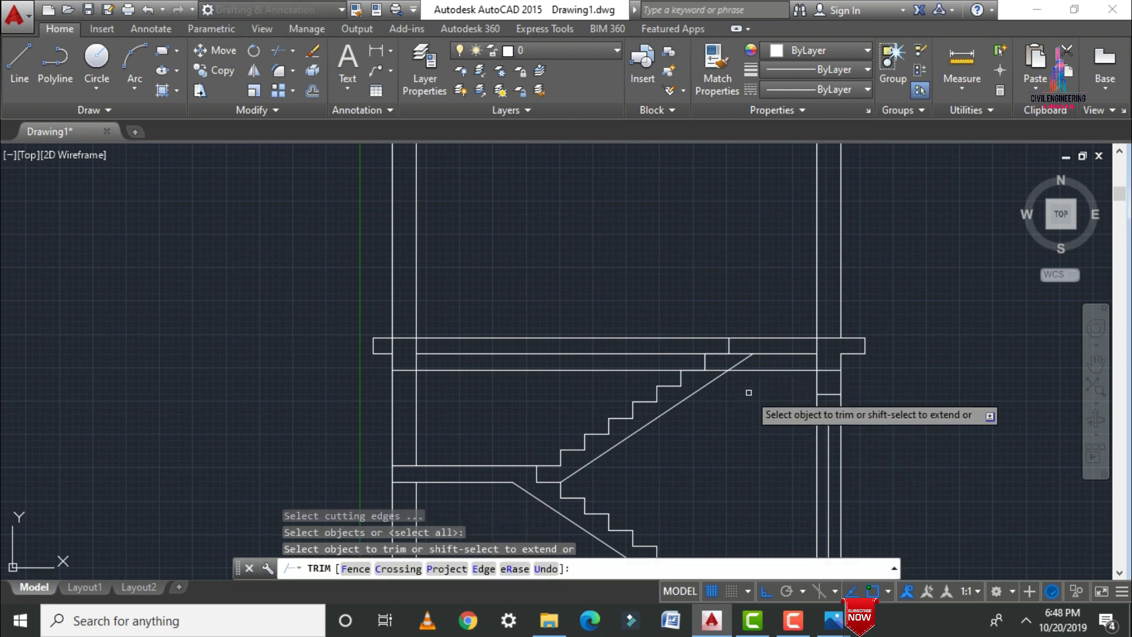
click(785, 370)
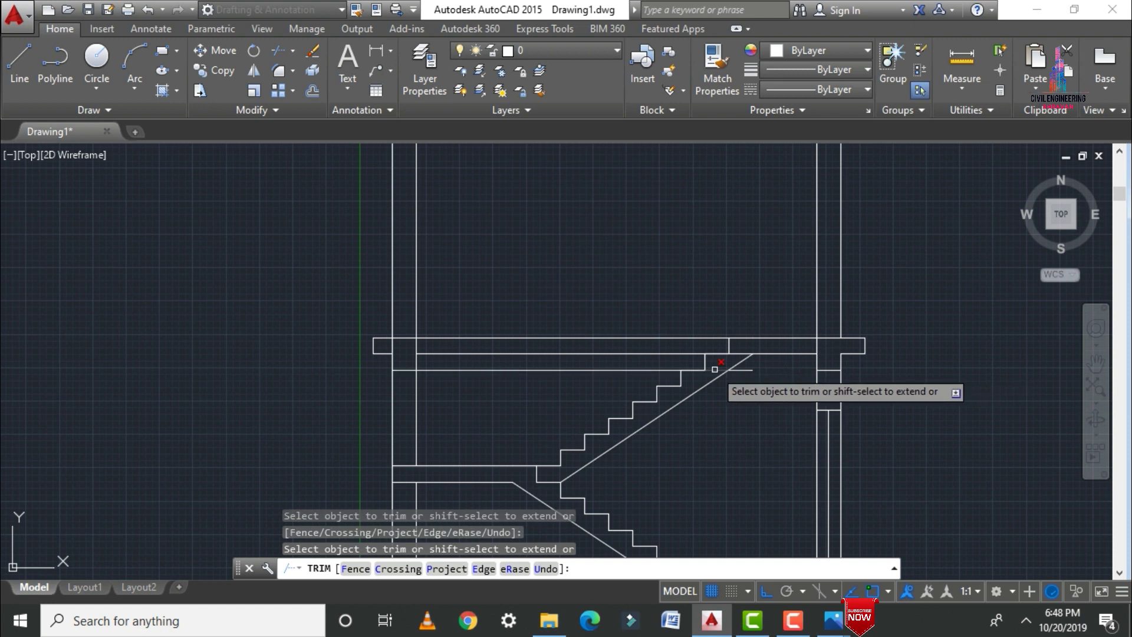
click(570, 339)
key(Escape)
Trim off the short segment of the upper landing-level line.
click(559, 354)
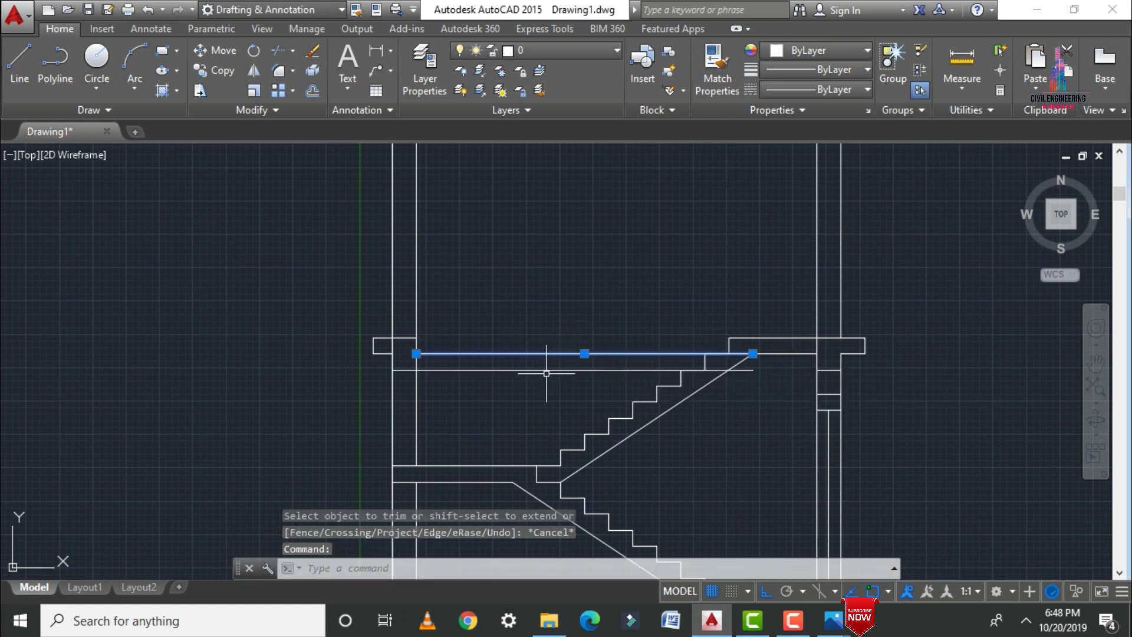
click(547, 370)
key(Escape)
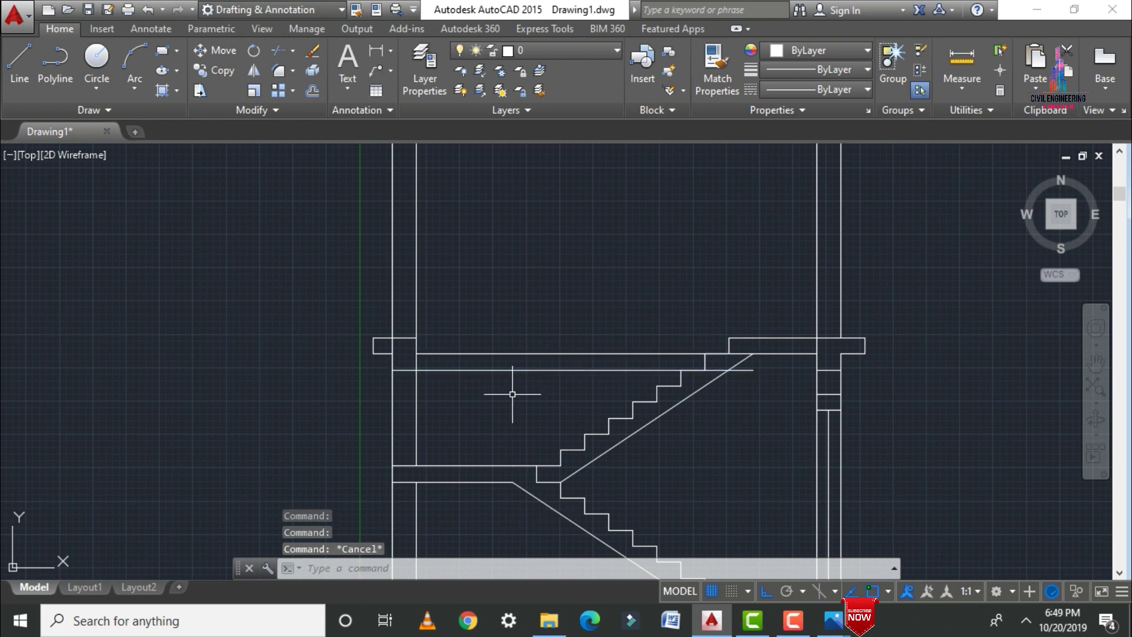
key(Return)
key(Return)
click(531, 370)
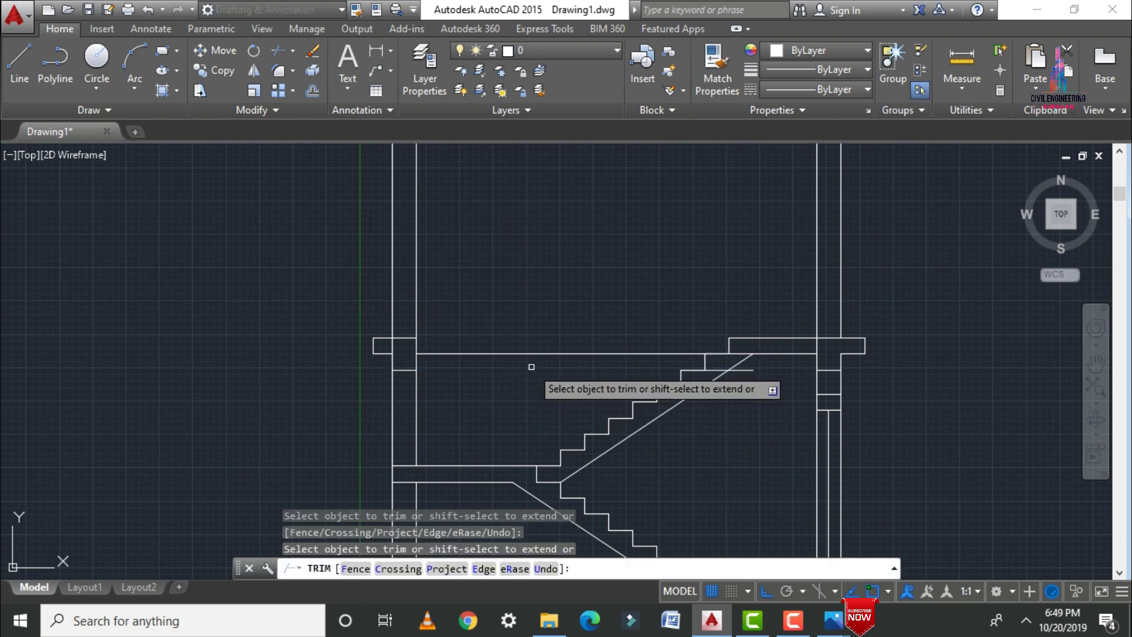
key(Escape)
Delete the long line between the walls and the short leftover segment.
click(541, 353)
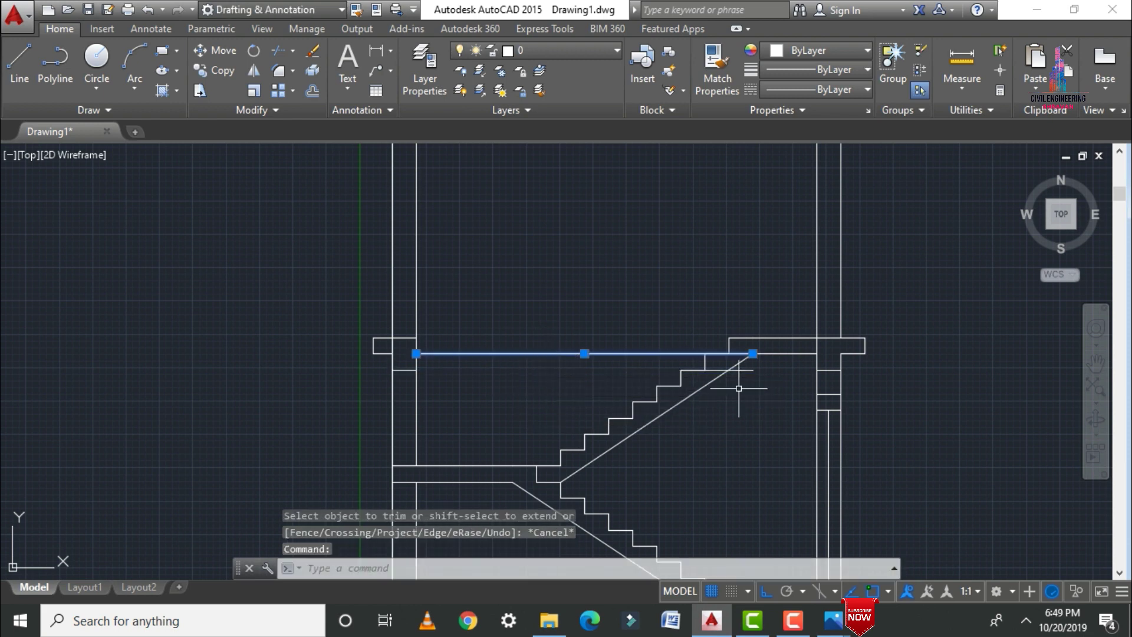
click(742, 370)
key(Delete)
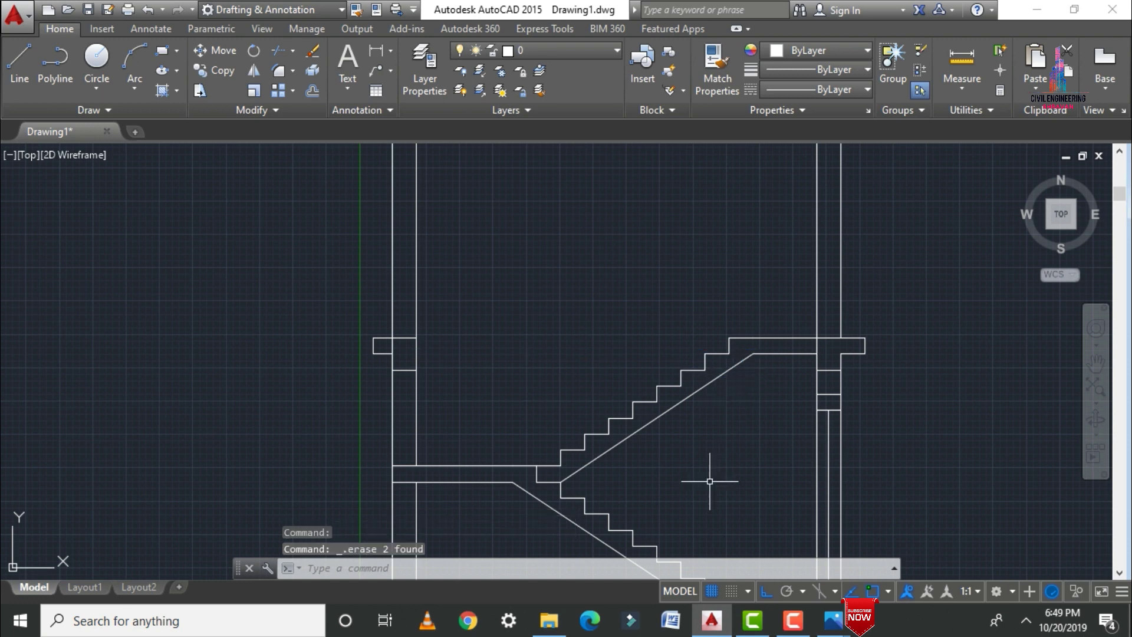
scroll(621, 425, down, 2)
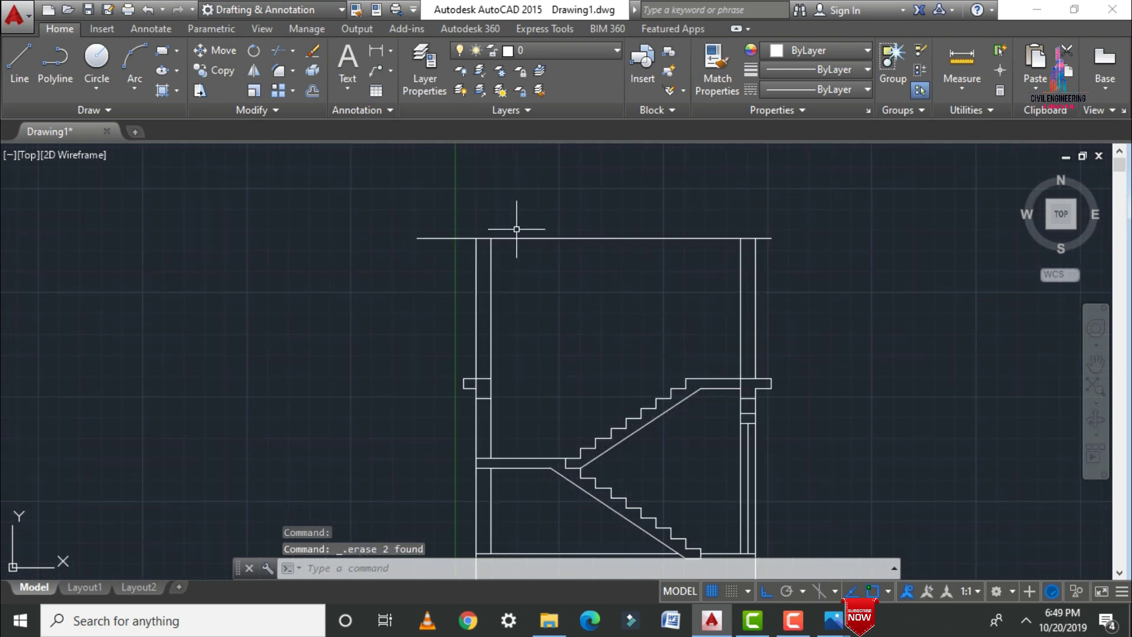
Offset the top wall line and right wall-top segment 6" upward for the roof slab.
scroll(521, 229, up, 2)
text(o)
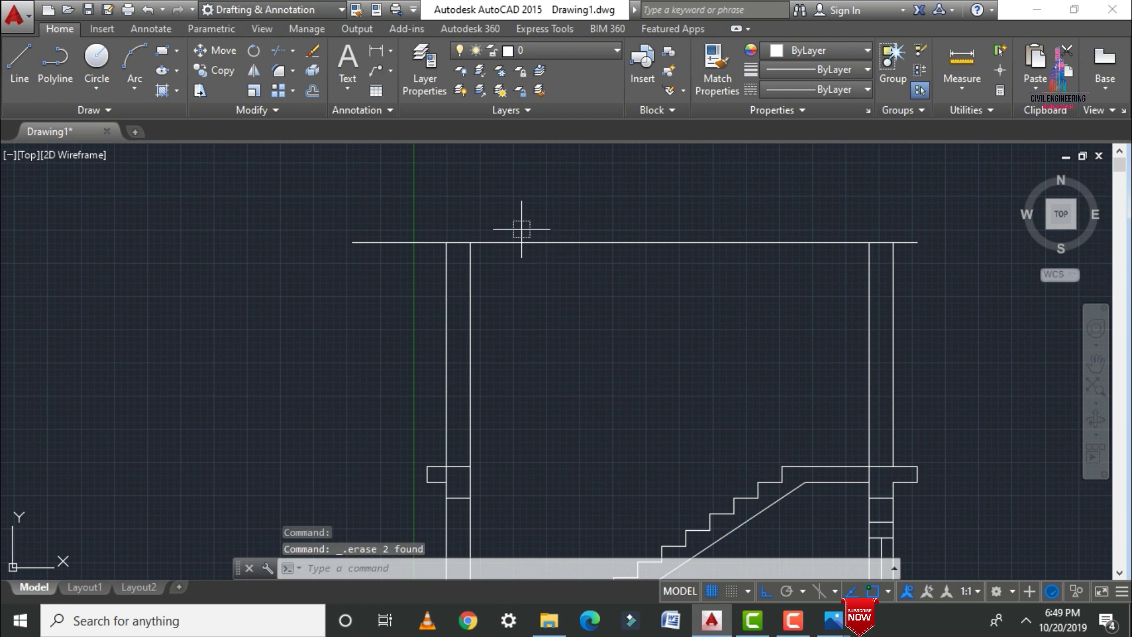
key(Return)
text(6")
key(Return)
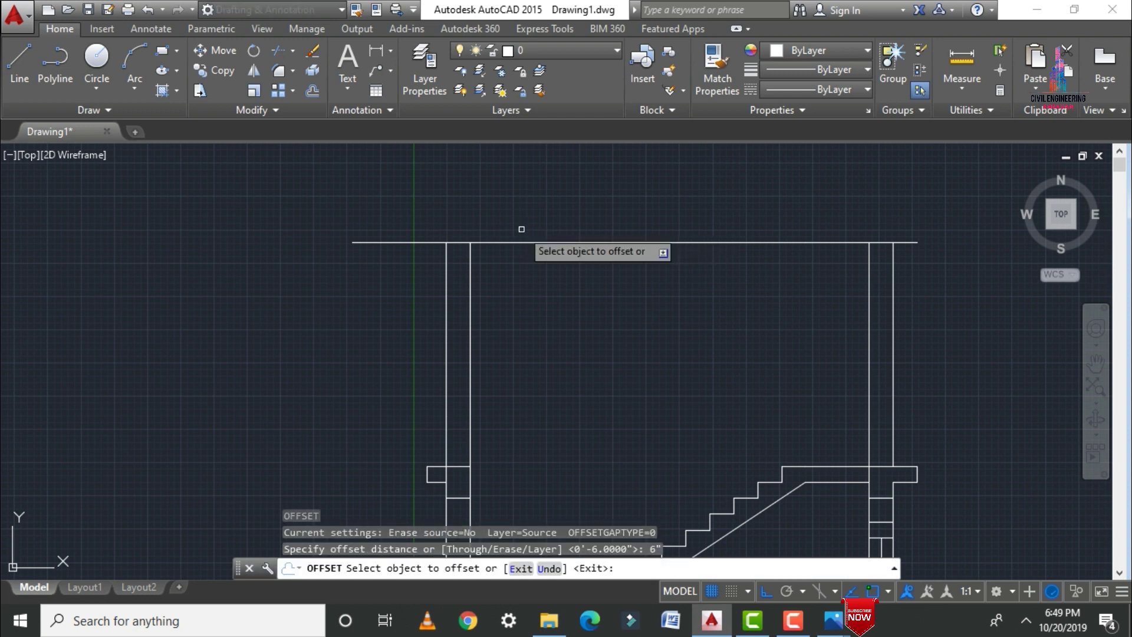
click(506, 242)
click(507, 201)
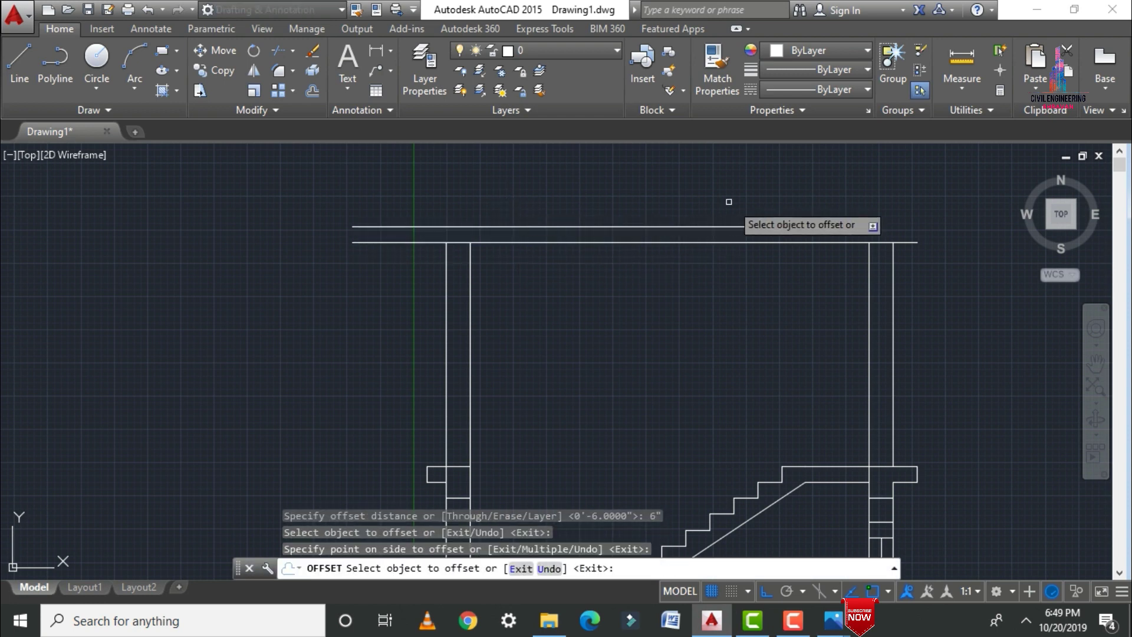
click(826, 243)
click(858, 181)
key(Escape)
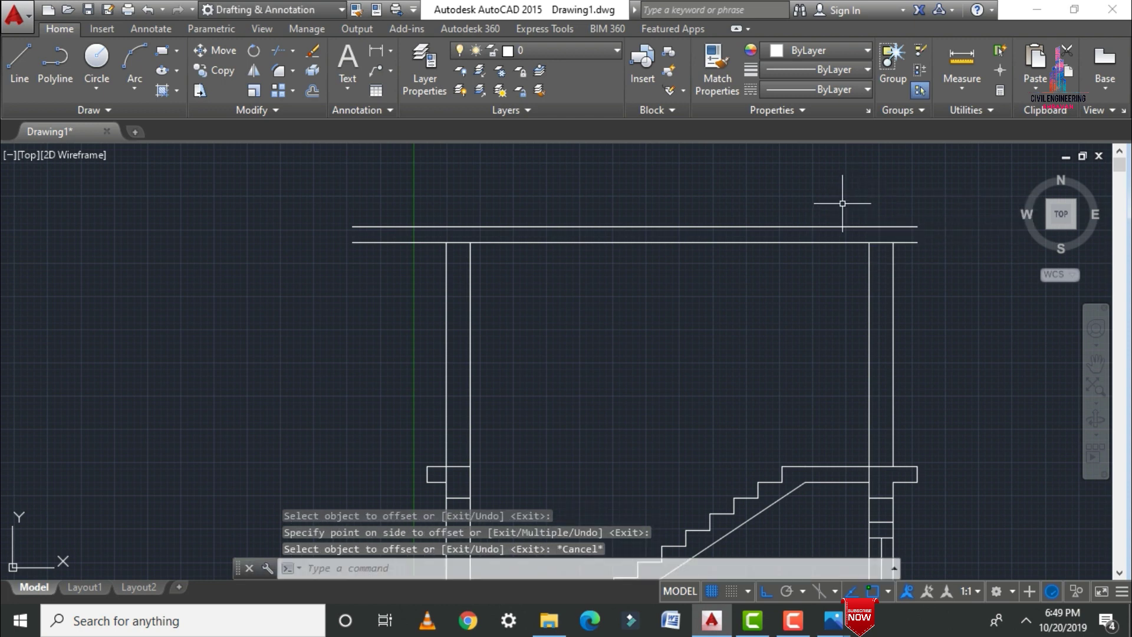
Trim stray line ends at the slab's right end near the wall corner.
text(l)
key(Return)
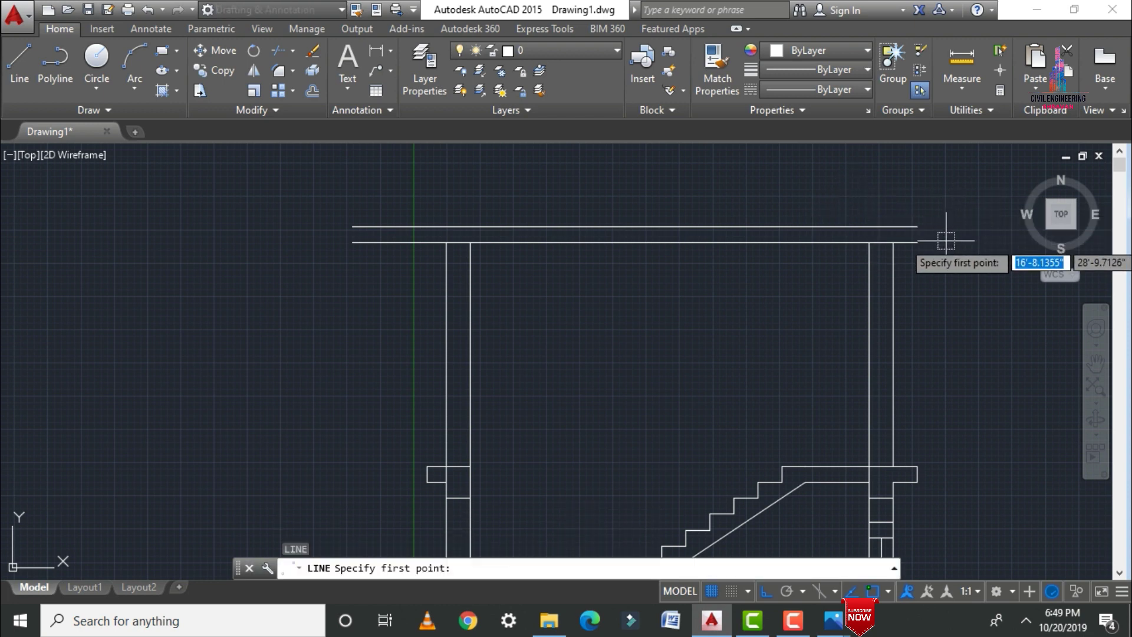
click(898, 243)
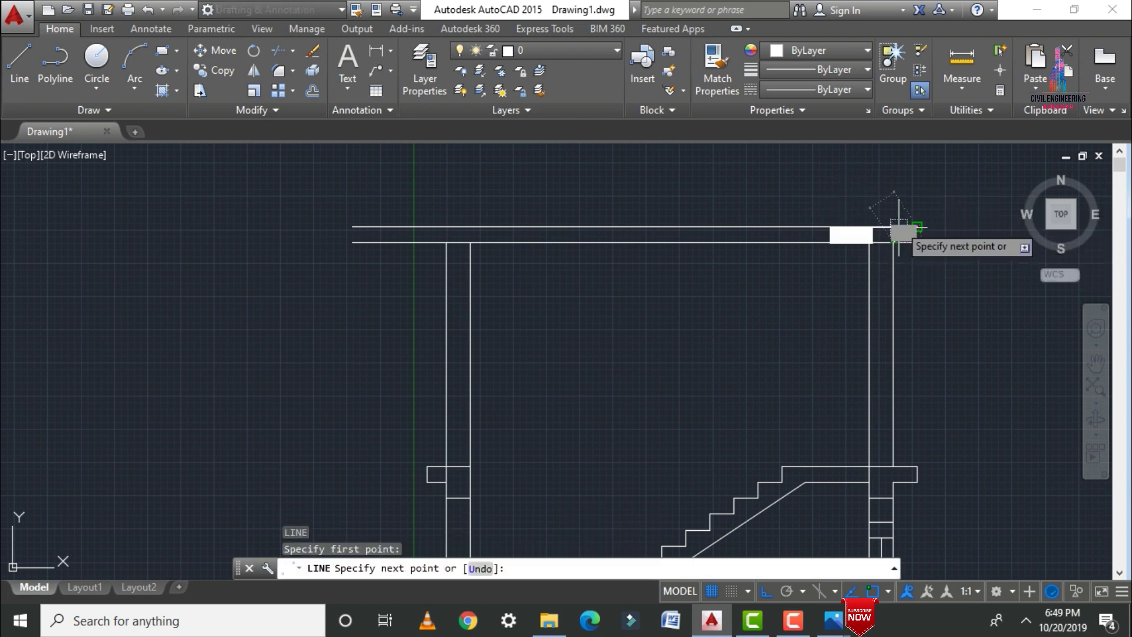
key(Escape)
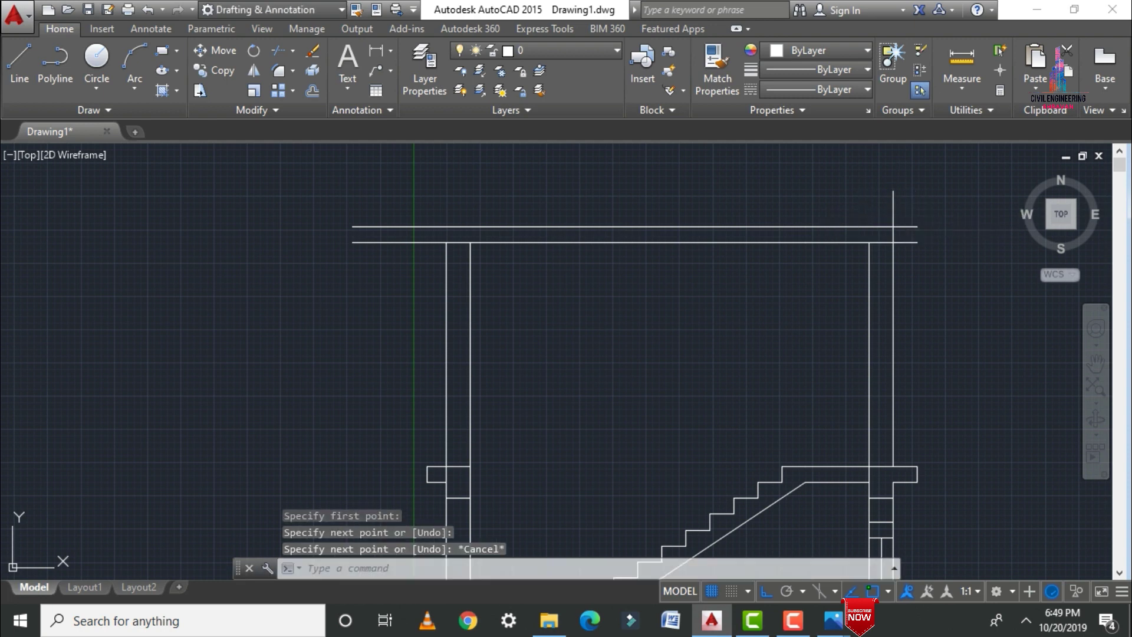
text(tr)
key(Return)
key(Return)
click(894, 194)
click(890, 182)
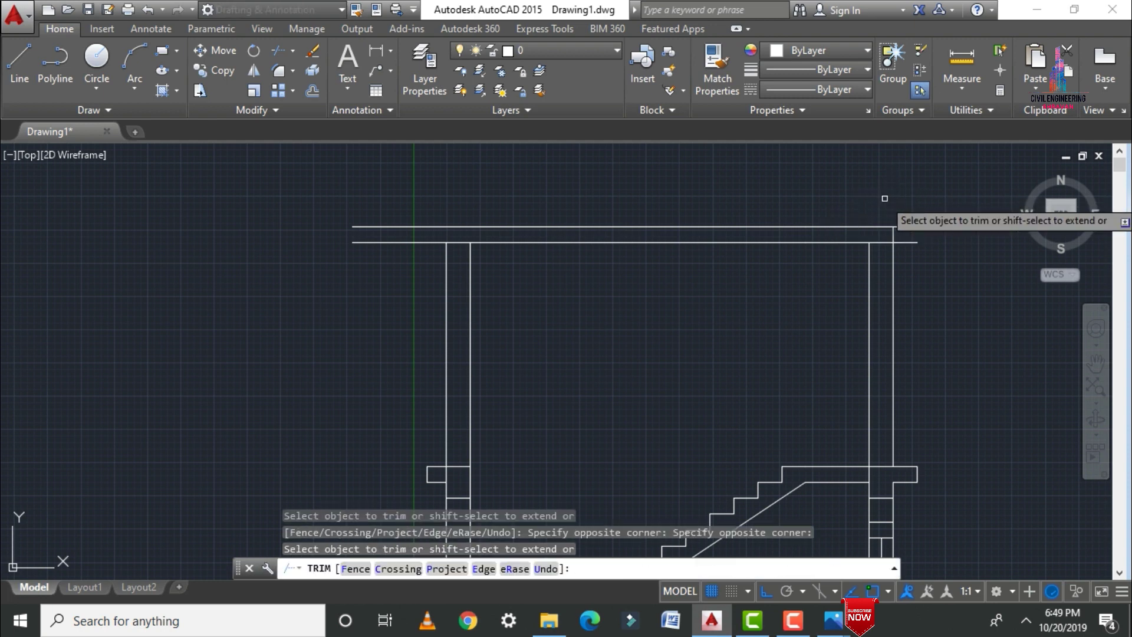
key(Escape)
Draw a vertical line straight up from the left wall's inner top corner.
text(l)
key(Return)
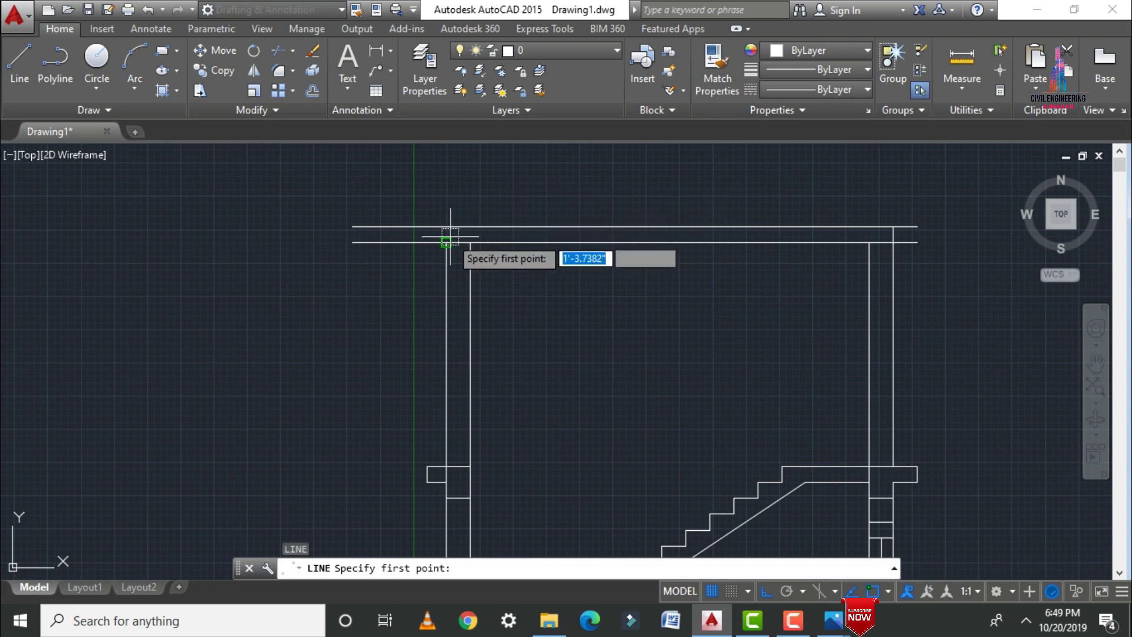
click(446, 242)
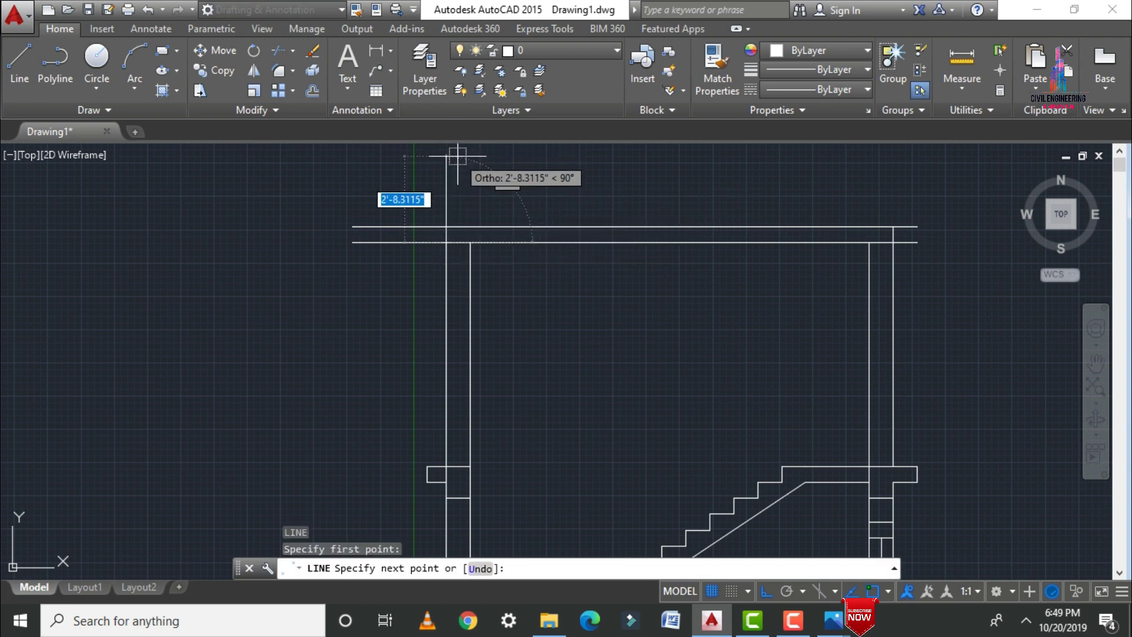
click(458, 157)
key(Escape)
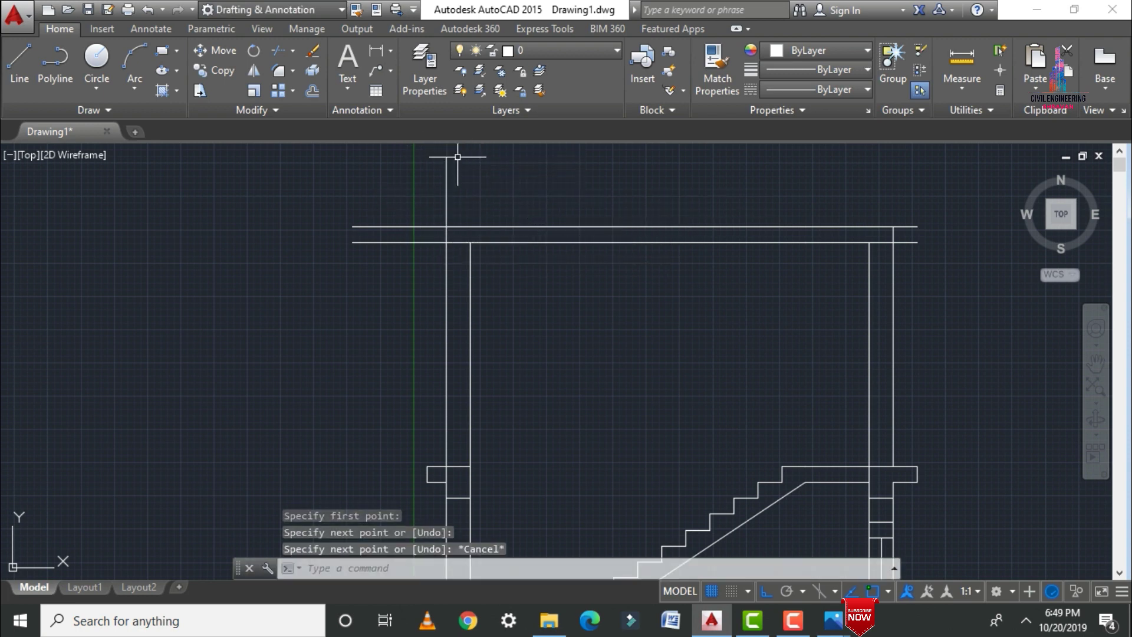
text(tr)
key(Return)
Offset the slab's left and right end lines 1'0" outward.
key(Return)
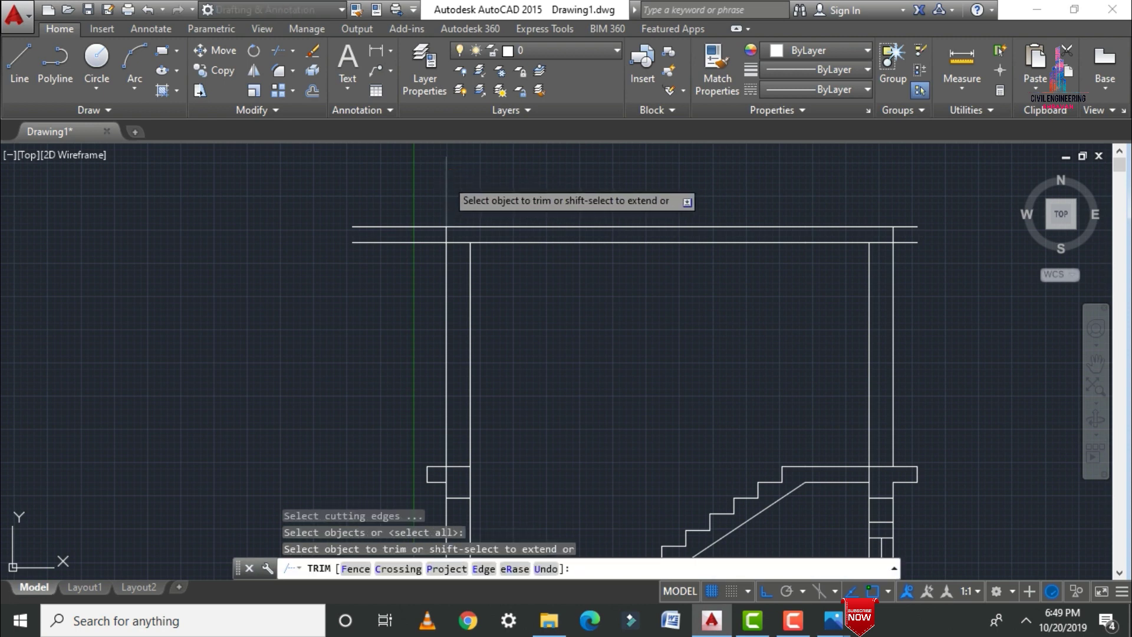
key(Escape)
text(o)
key(Return)
text(1'00)
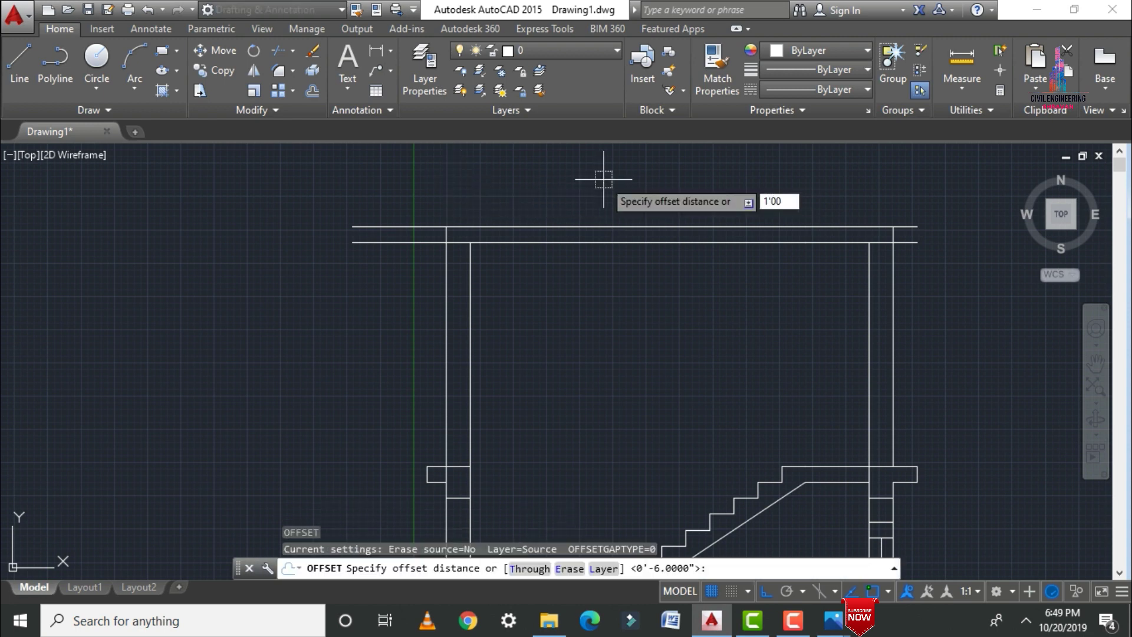
text(")
key(Return)
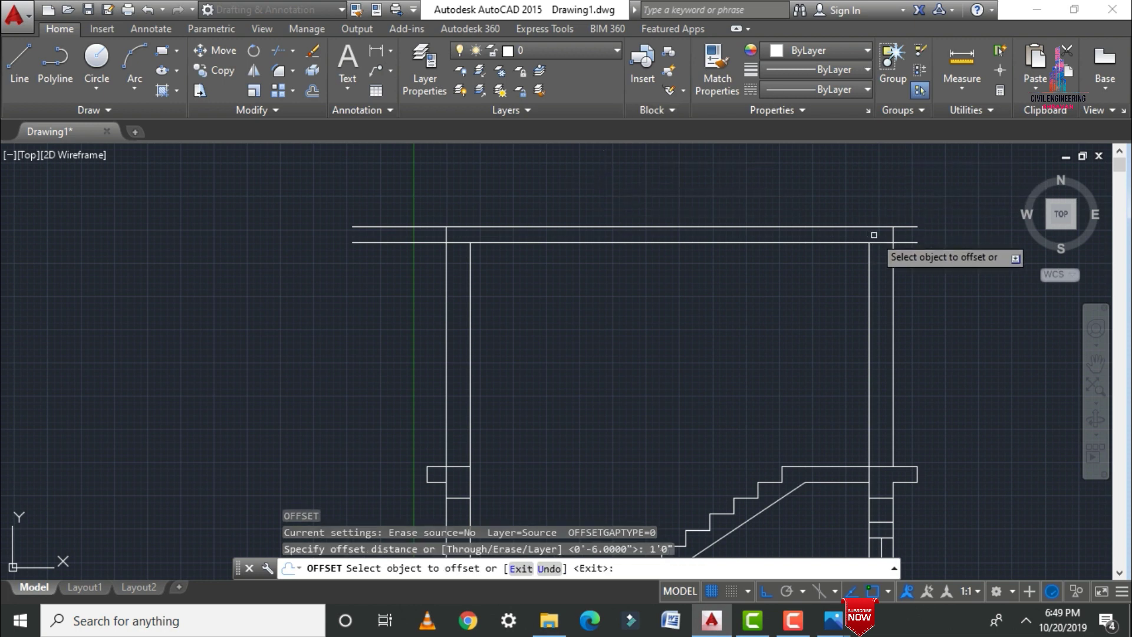
click(892, 234)
click(935, 236)
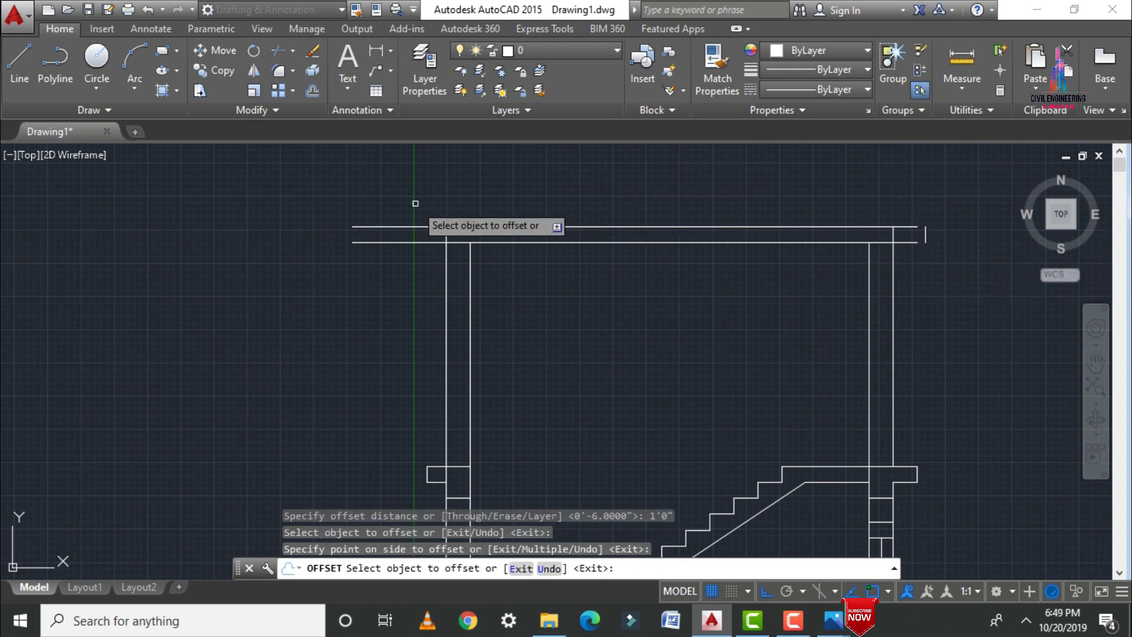
click(450, 232)
click(379, 276)
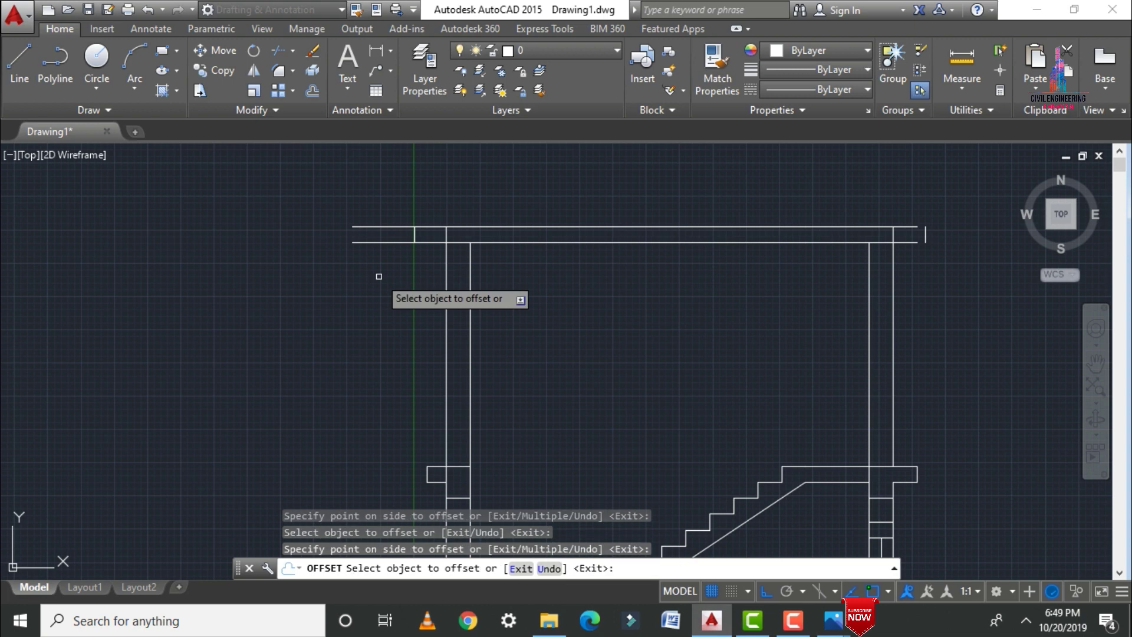
key(Escape)
Trim the slab lines beyond the new left end and delete the leftover right-end piece.
text(tr)
key(Return)
key(Return)
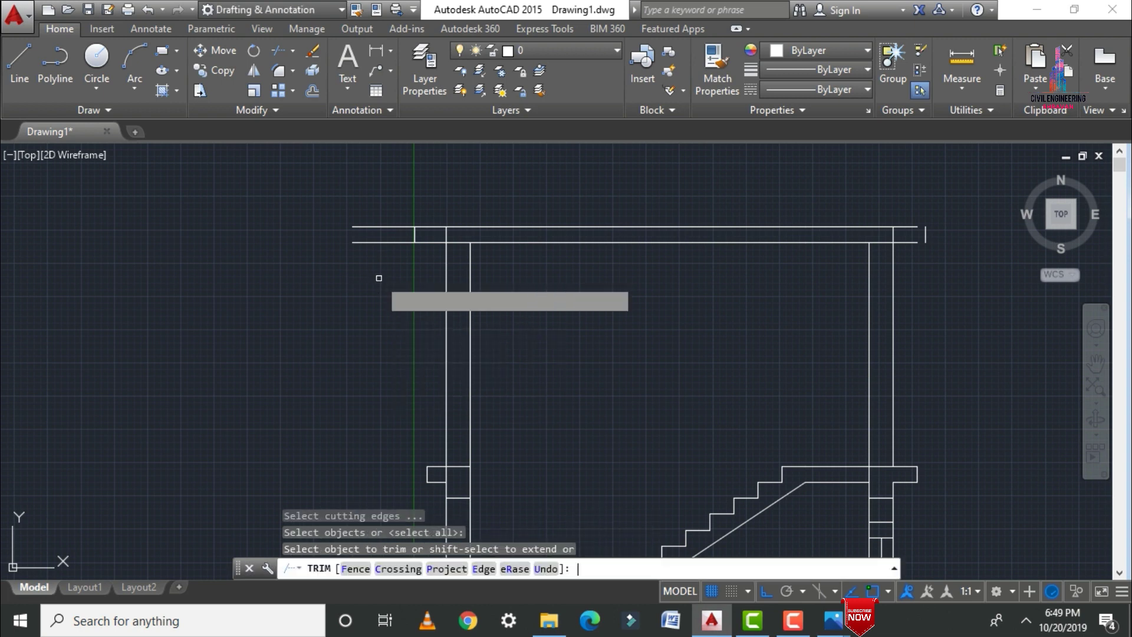
click(373, 203)
click(389, 266)
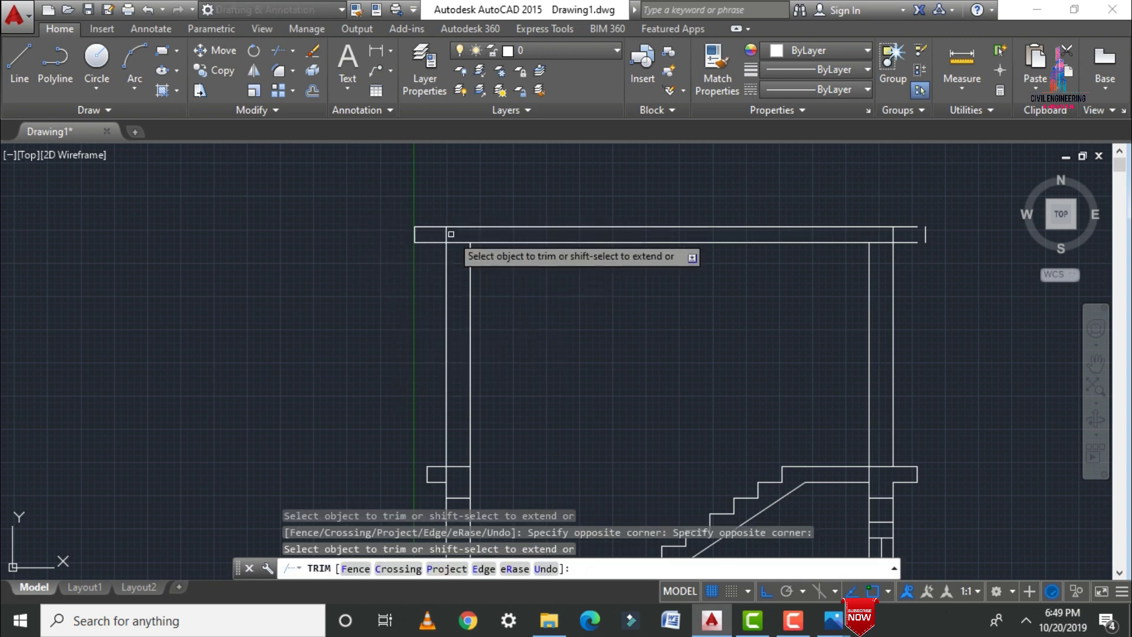
key(Escape)
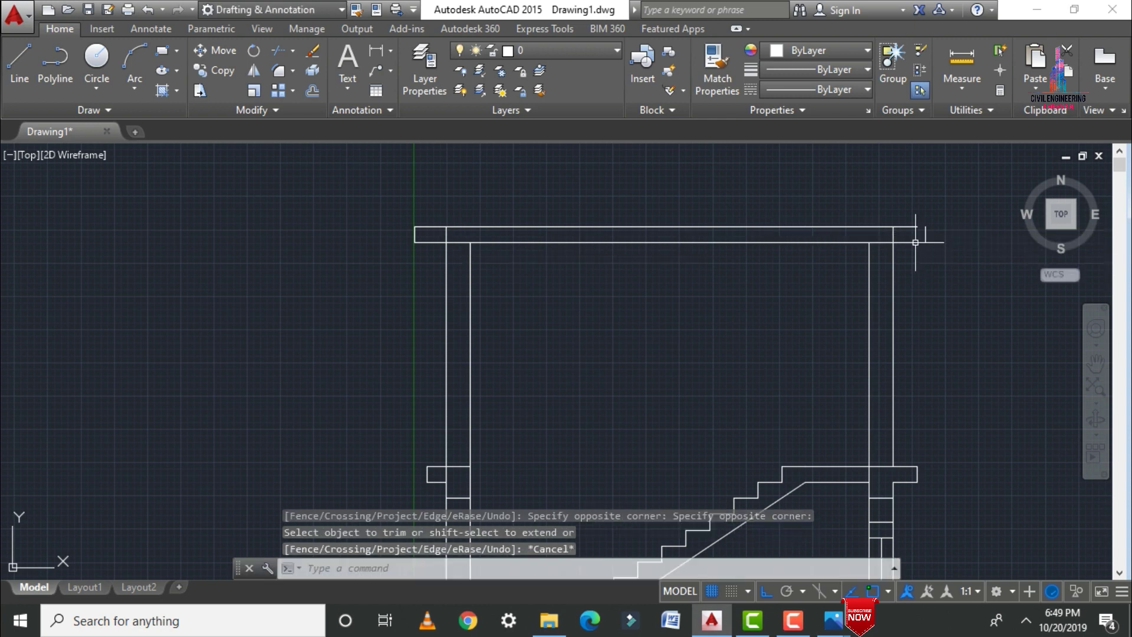
click(891, 232)
key(Delete)
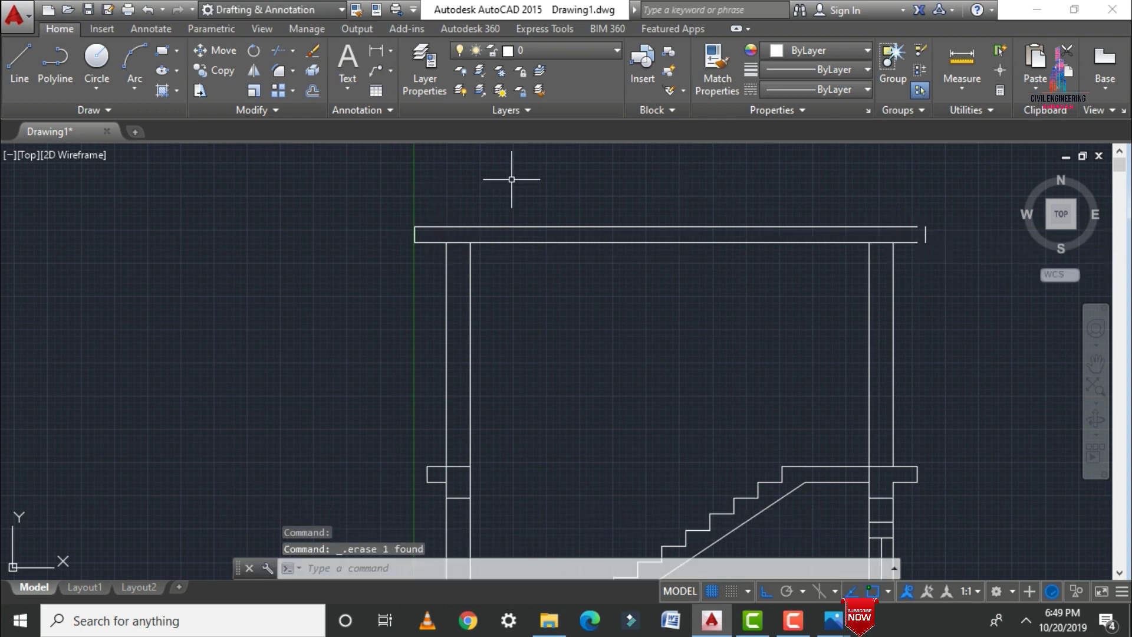
Extend the roof slab lines to the new right end edge.
scroll(956, 196, up, 2)
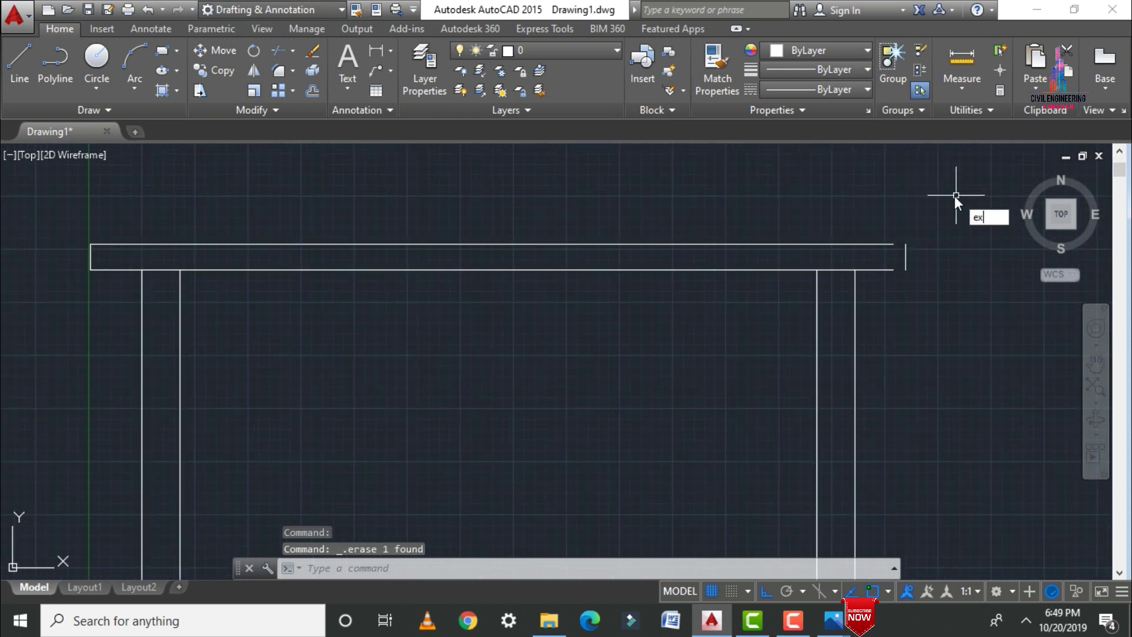
key(Return)
key(Return)
click(877, 220)
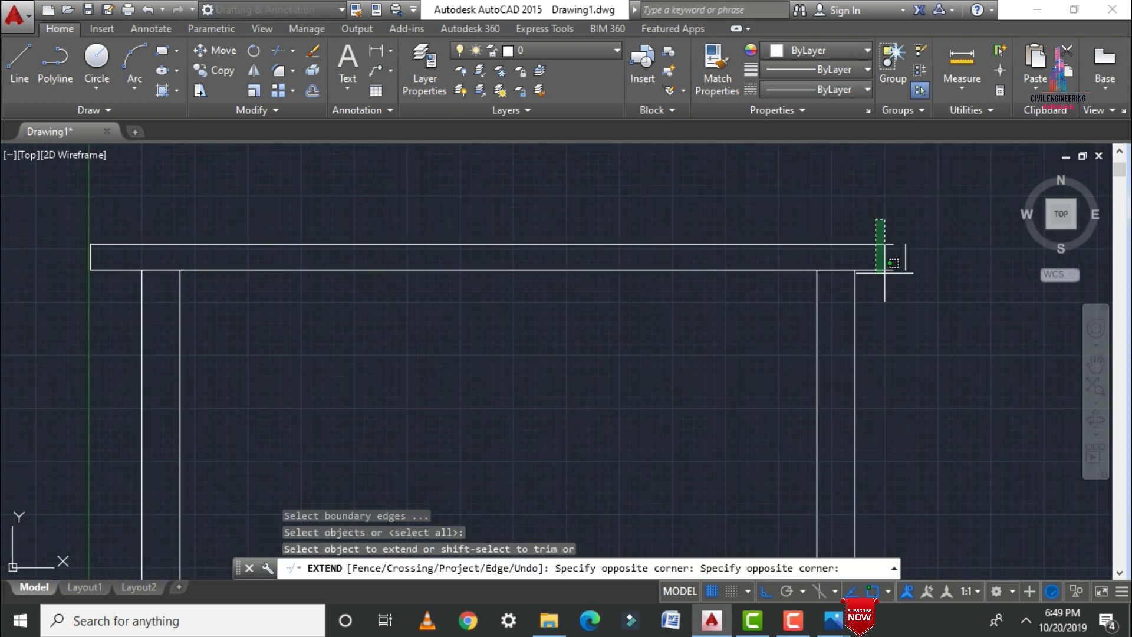
click(889, 304)
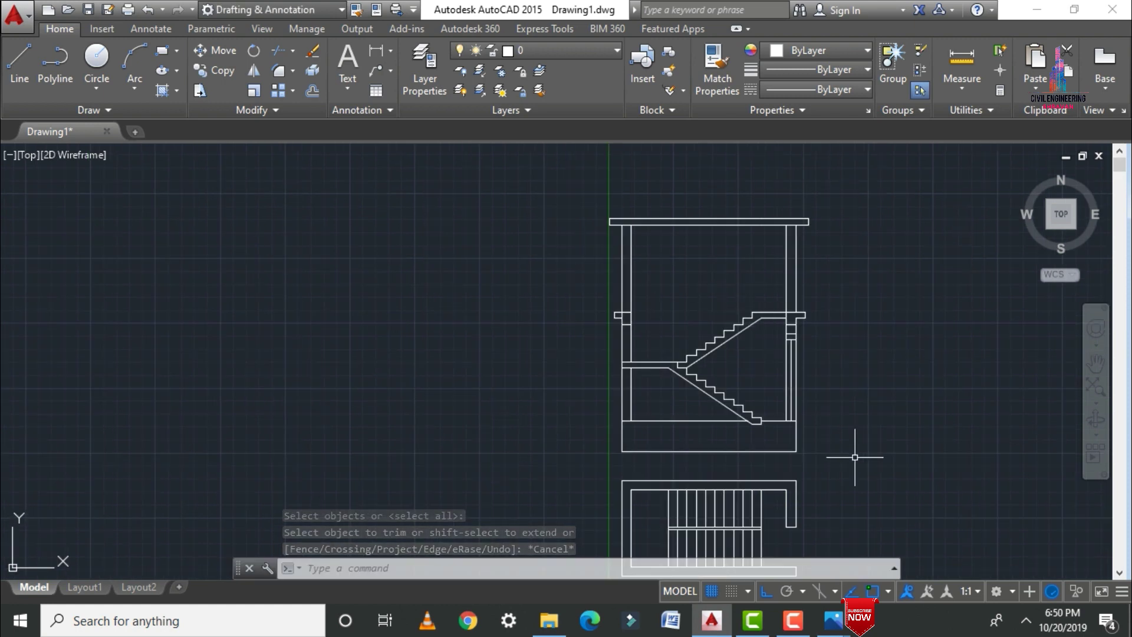
mouse_move(833, 621)
click(936, 486)
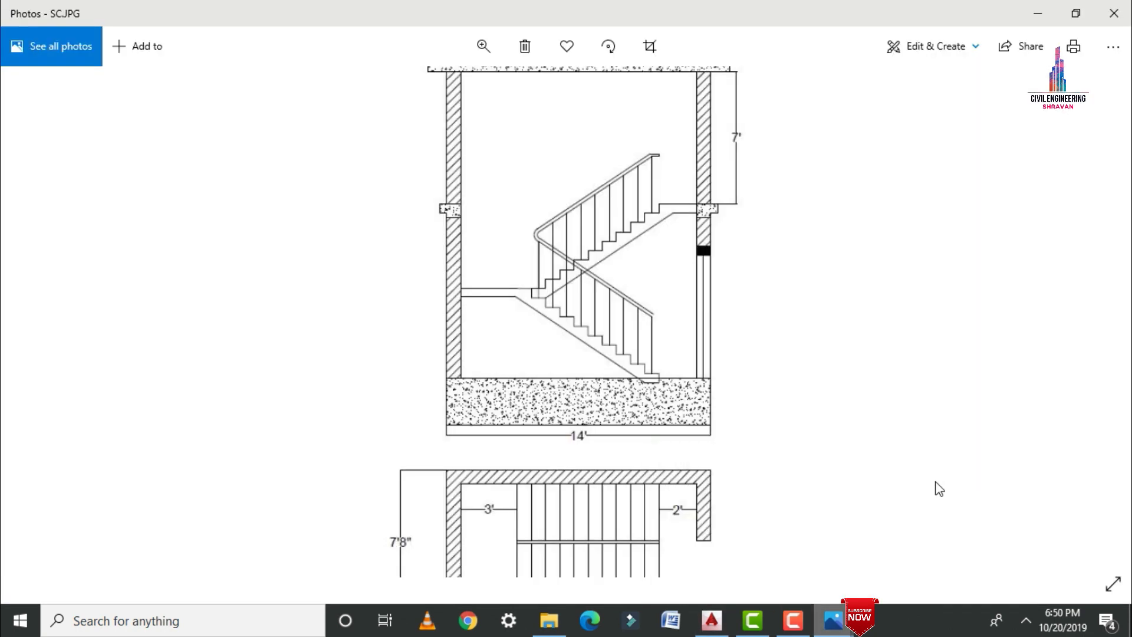
click(712, 621)
scroll(715, 444, up, 6)
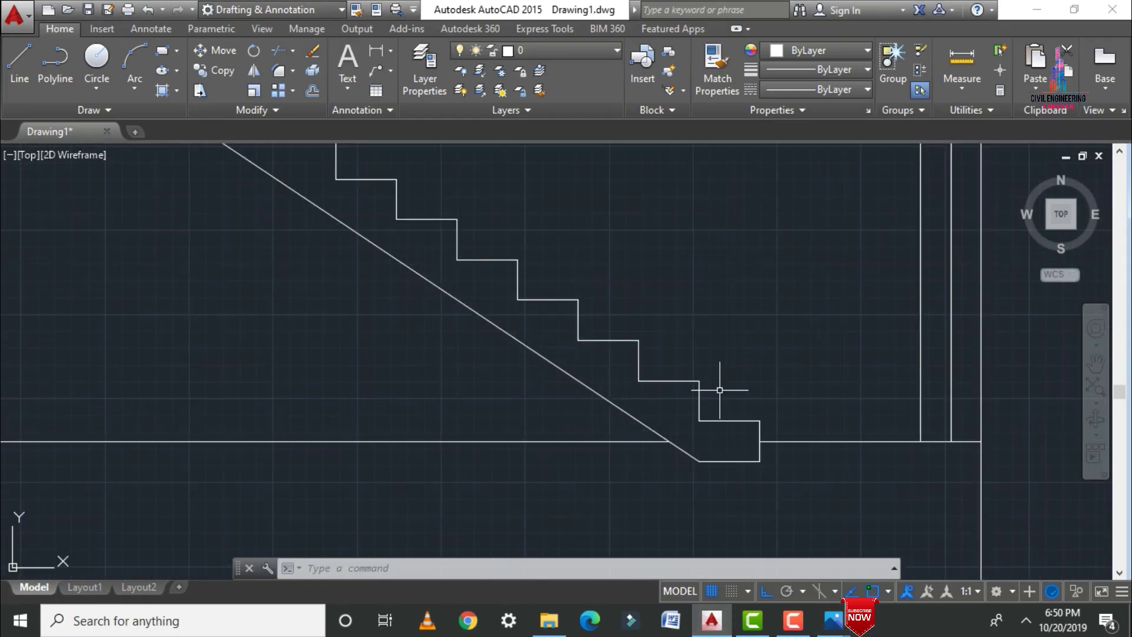
Draw a 3'0" vertical baluster line rising from the first step corner.
text(l)
key(Return)
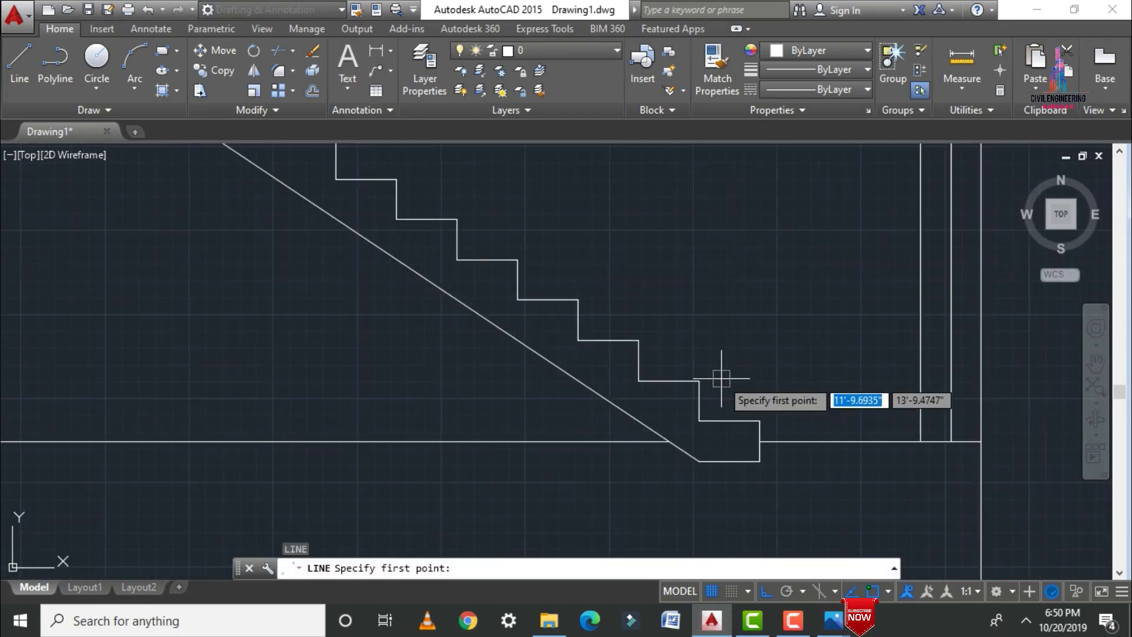
click(729, 421)
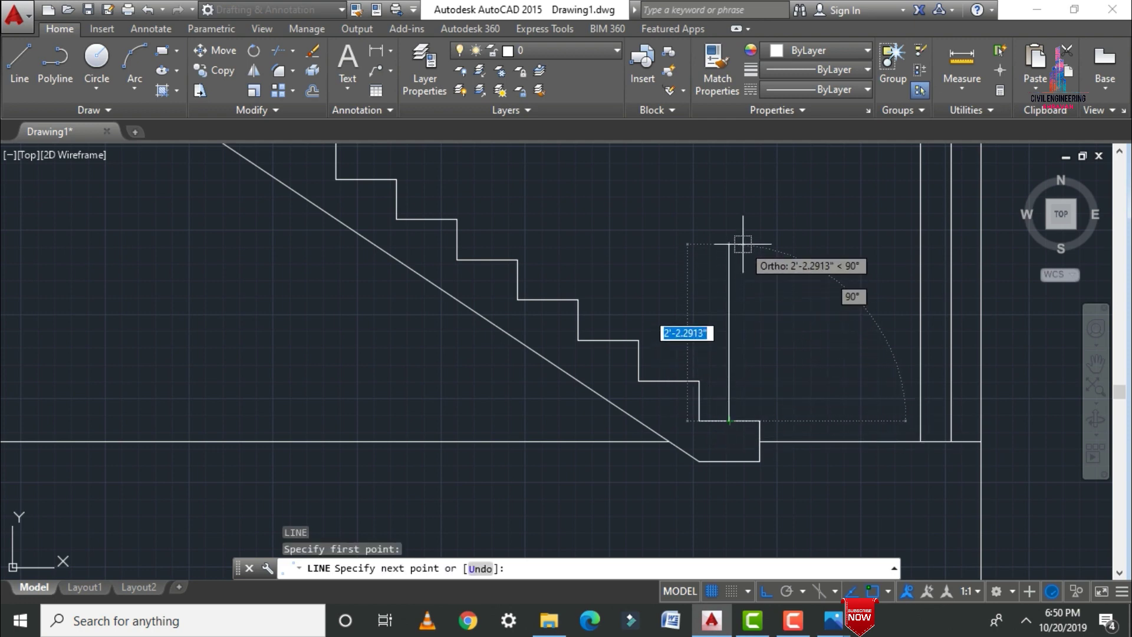
text(3'0)
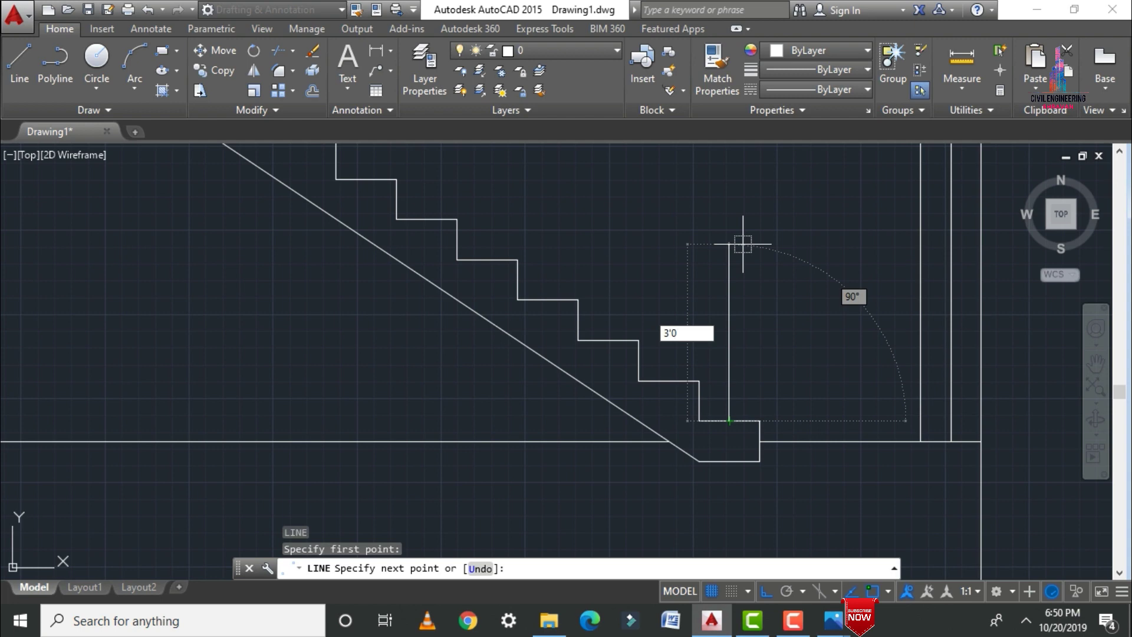
text(")
key(Return)
key(Escape)
scroll(770, 286, down, 2)
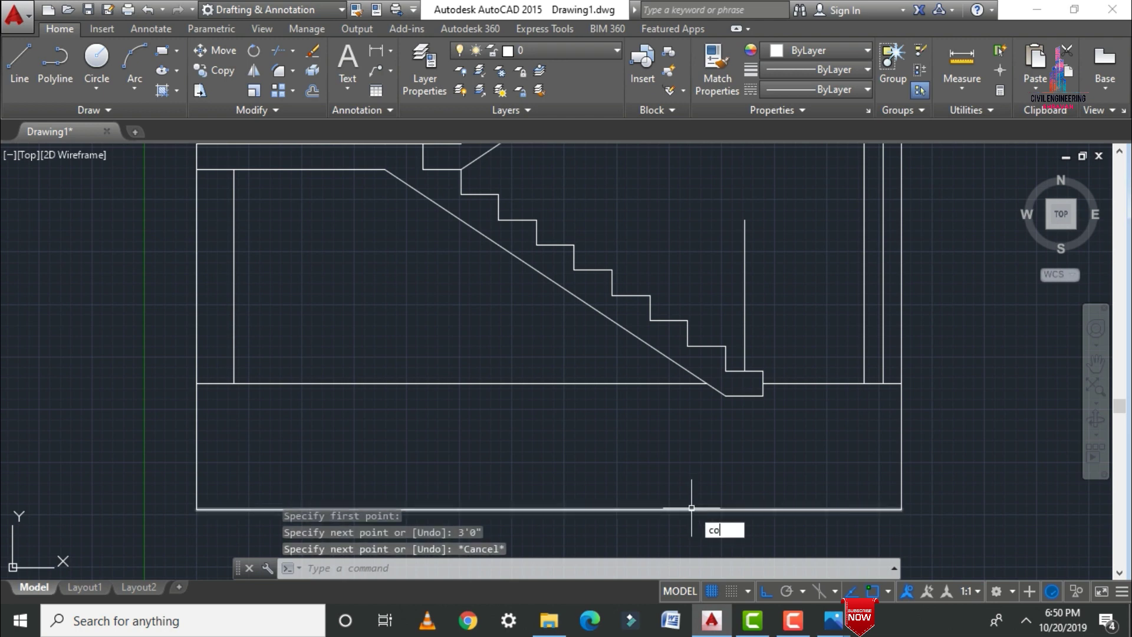
Copy the baluster from its bottom end onto the next three treads.
text(co)
key(Return)
click(747, 288)
click(741, 289)
key(Return)
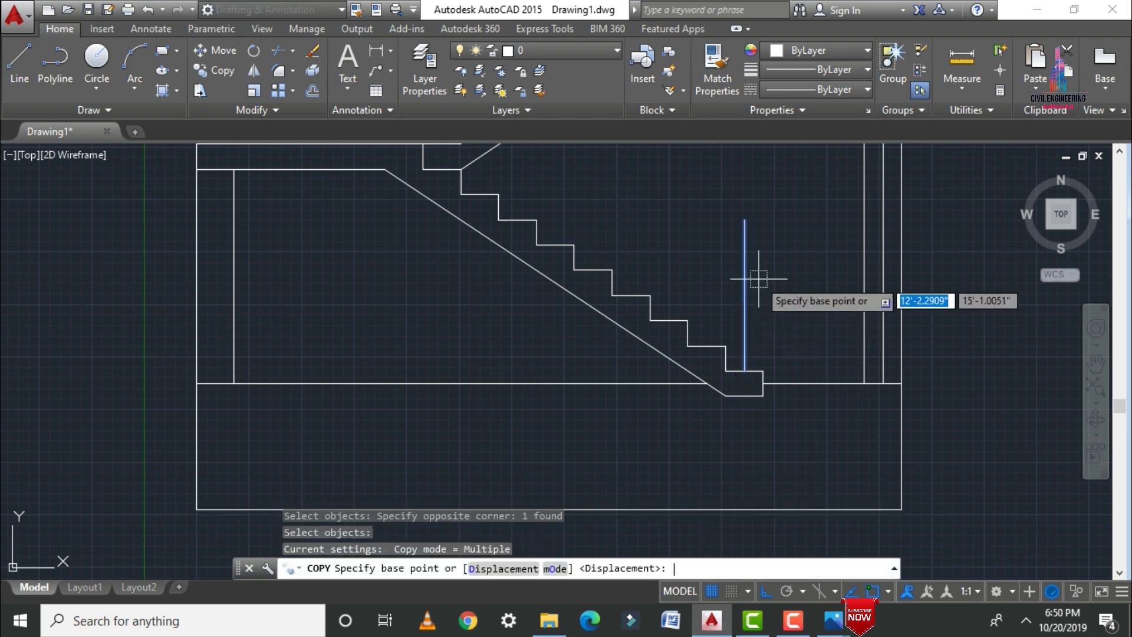
click(744, 372)
click(706, 347)
click(668, 321)
click(631, 311)
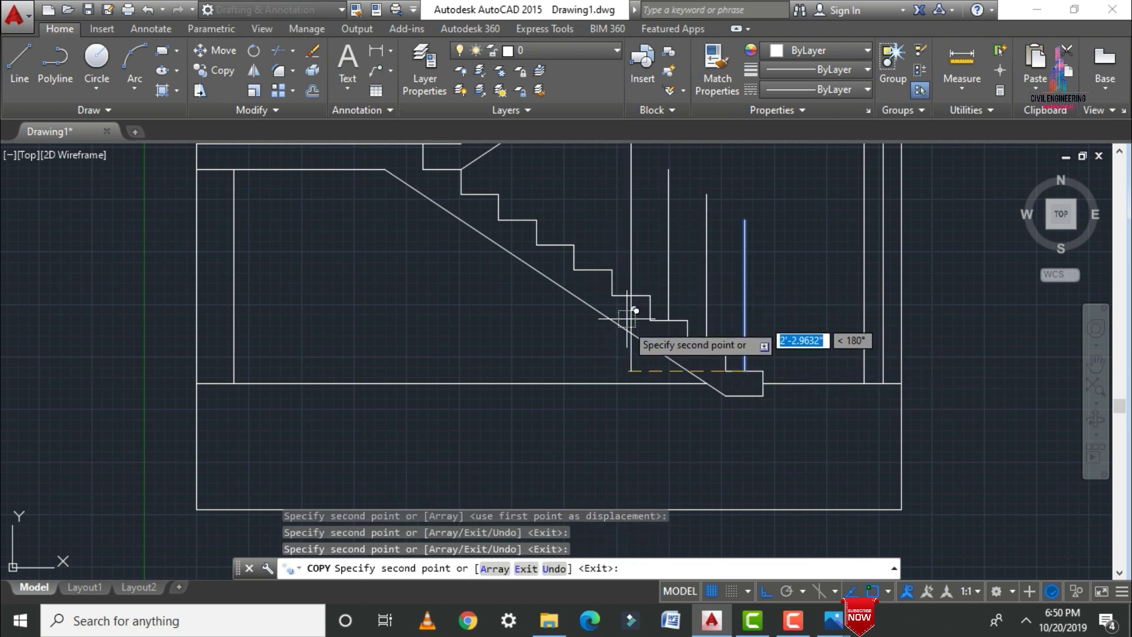
scroll(563, 280, down, 4)
scroll(636, 413, up, 4)
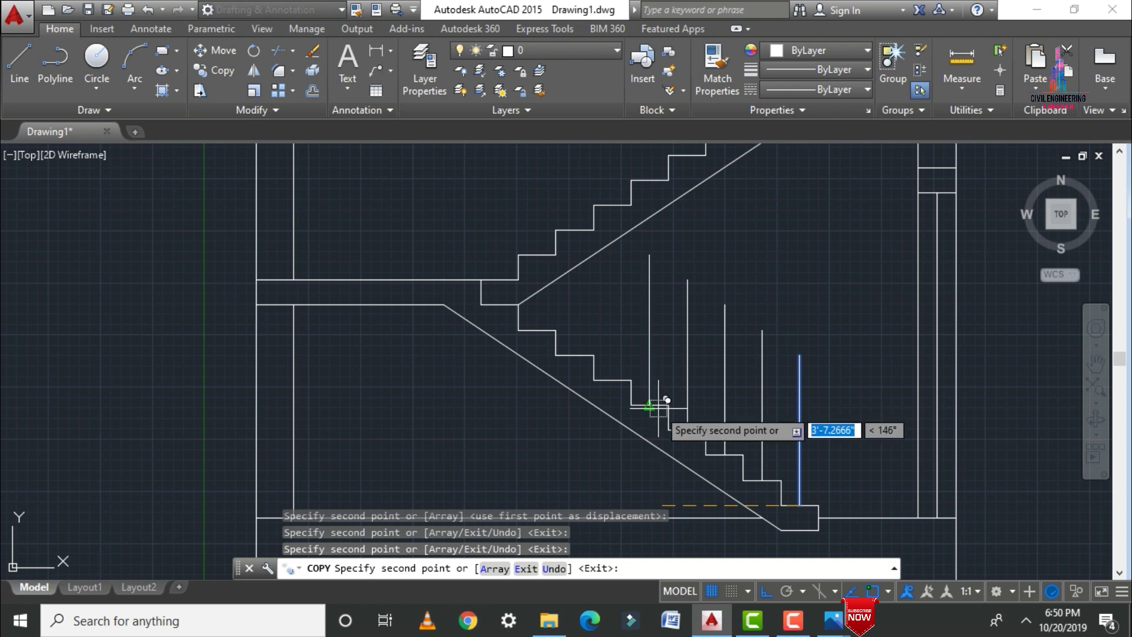
Copy the baluster onto four more treads, continuing up to the upper flight.
click(612, 381)
click(575, 355)
click(537, 330)
click(498, 305)
scroll(525, 295, up, 4)
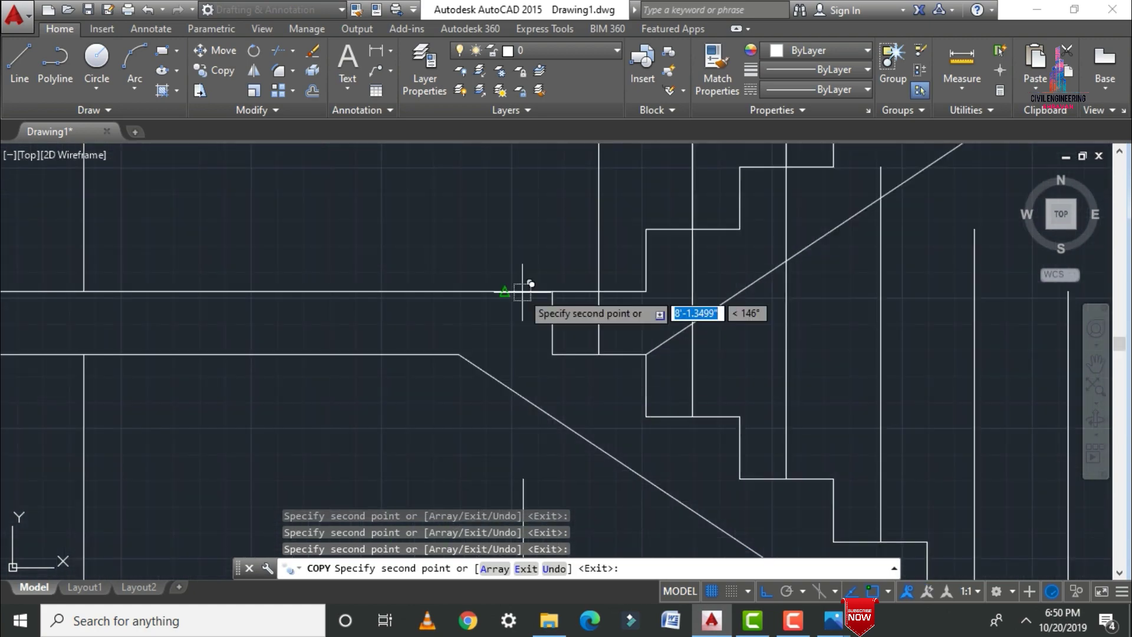
scroll(522, 292, down, 4)
key(Escape)
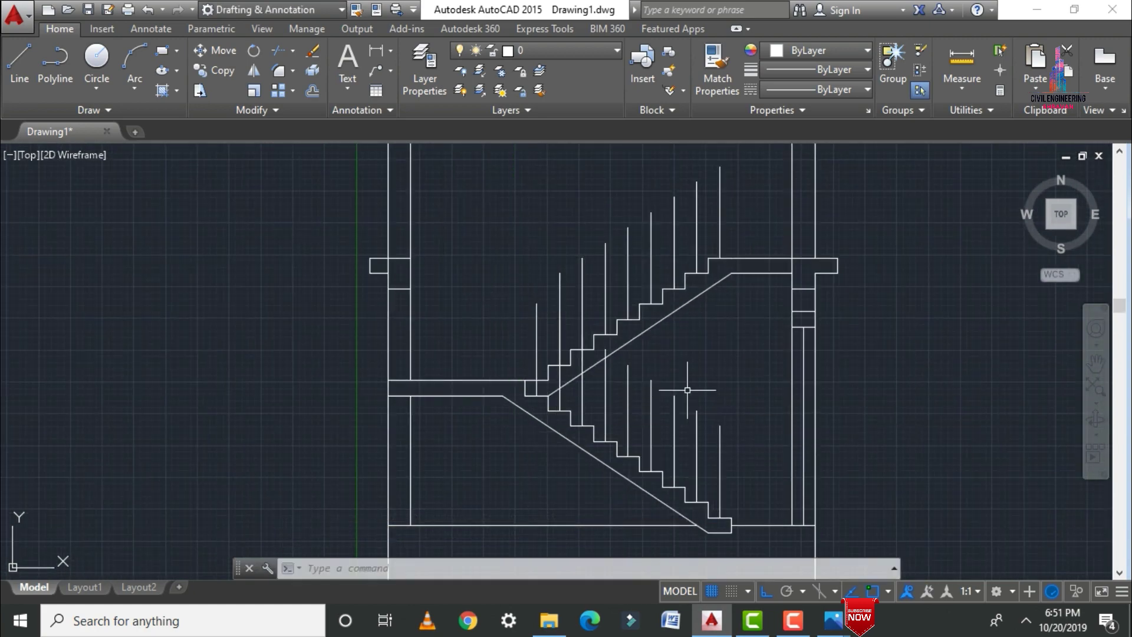
Draw the lower sloped handrail line joining the baluster tops.
text(l)
key(Return)
click(719, 426)
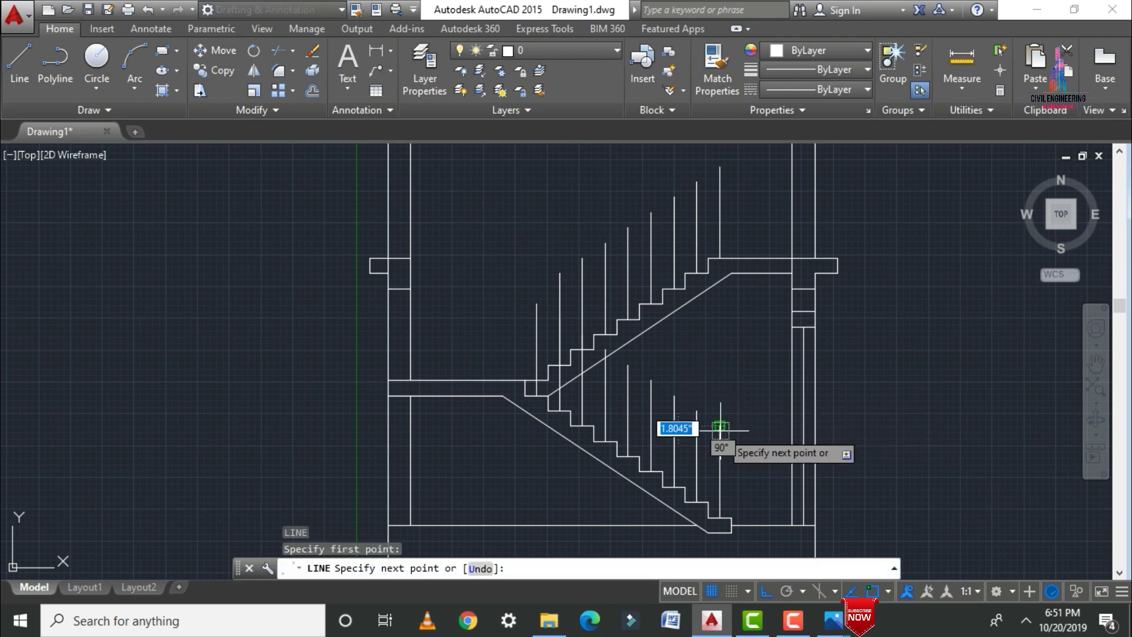
click(537, 304)
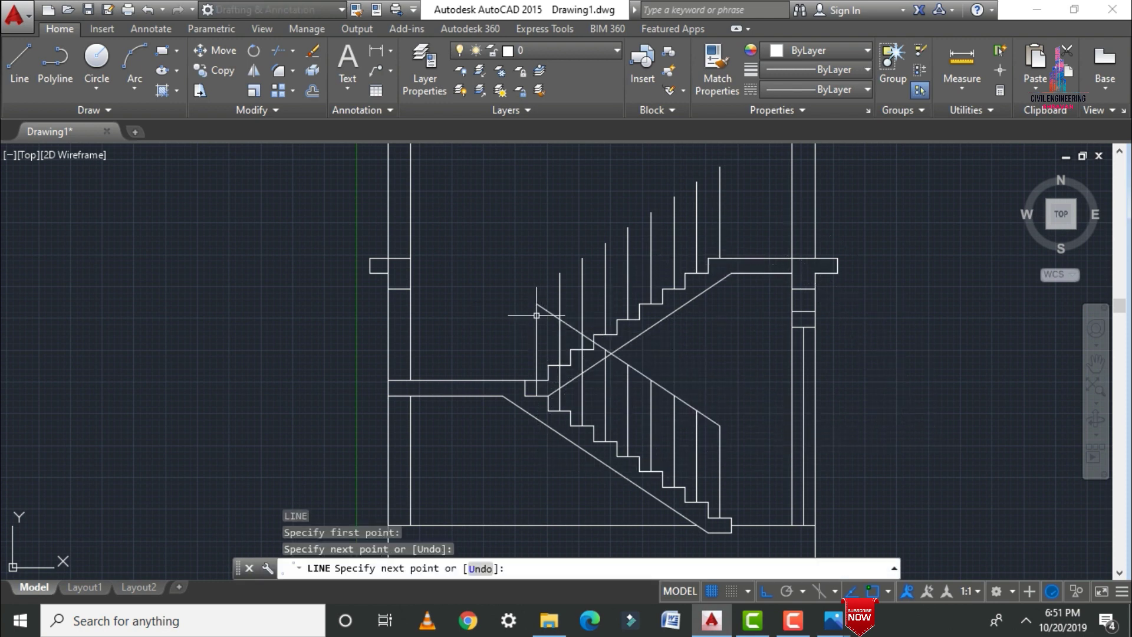
key(Escape)
scroll(558, 211, up, 2)
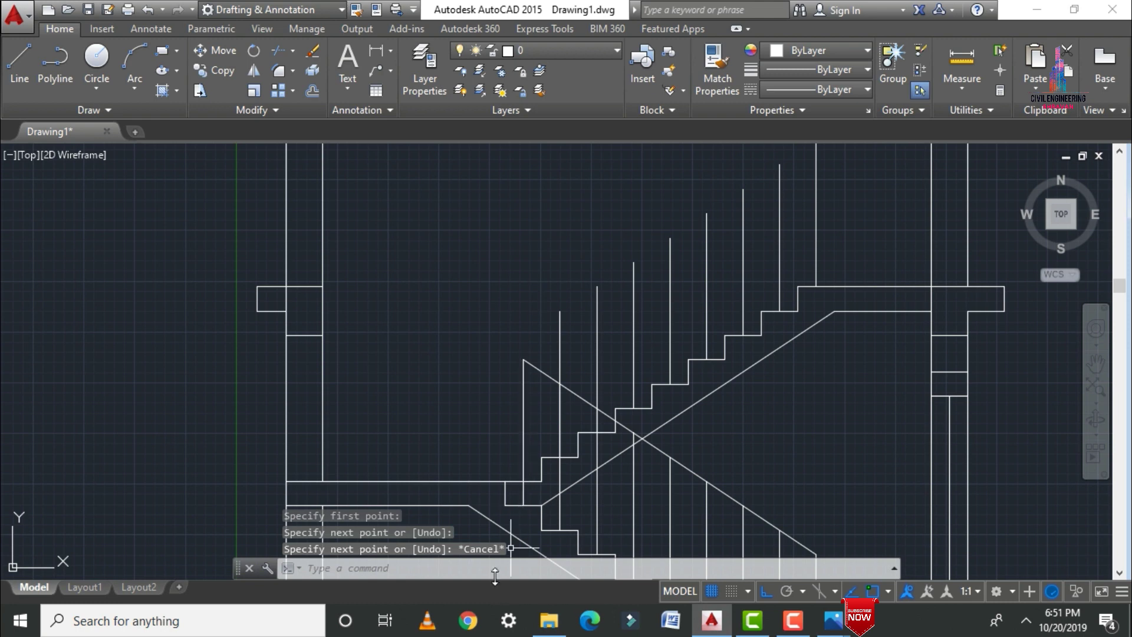
Draw the upper sloped handrail from a baluster top down to the riser top.
text(l)
key(Return)
scroll(651, 456, down, 4)
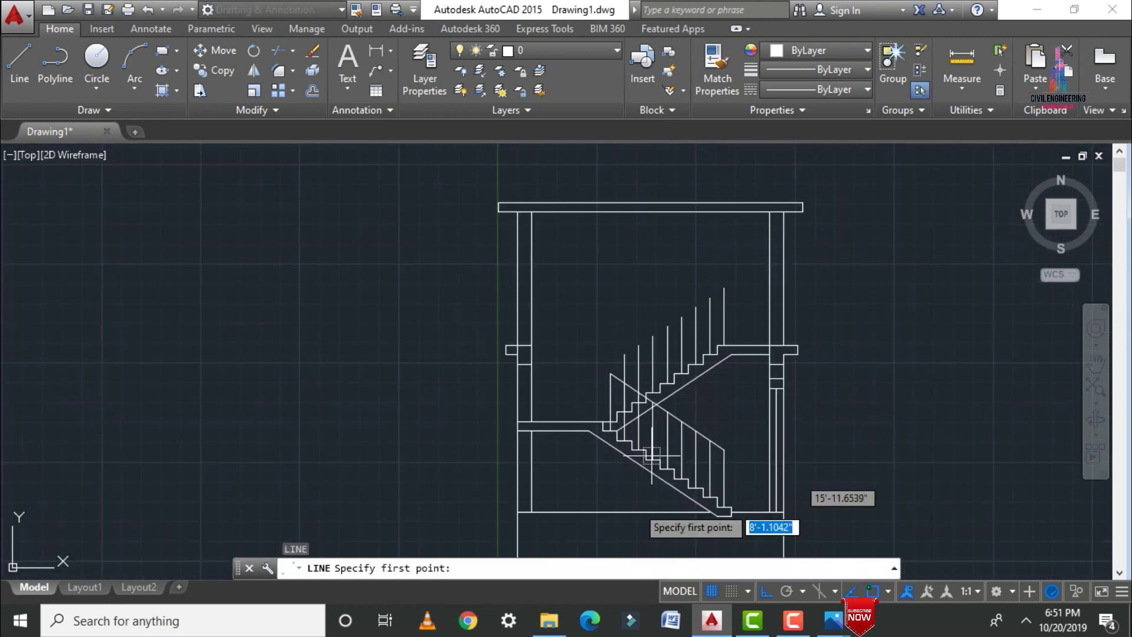
scroll(720, 283, up, 4)
click(743, 272)
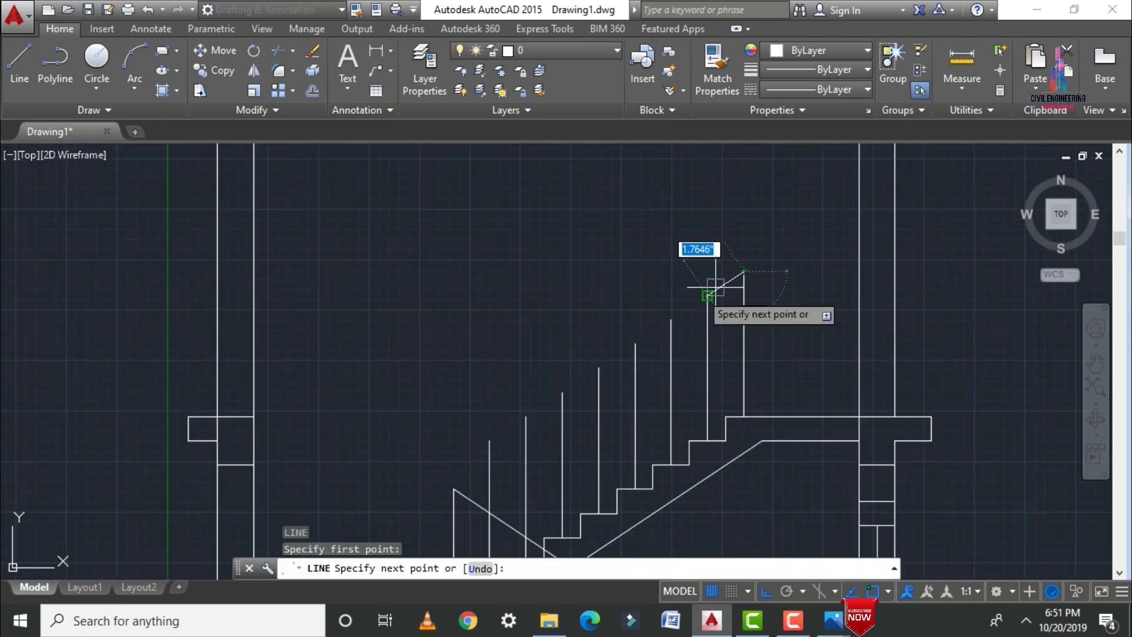
click(491, 441)
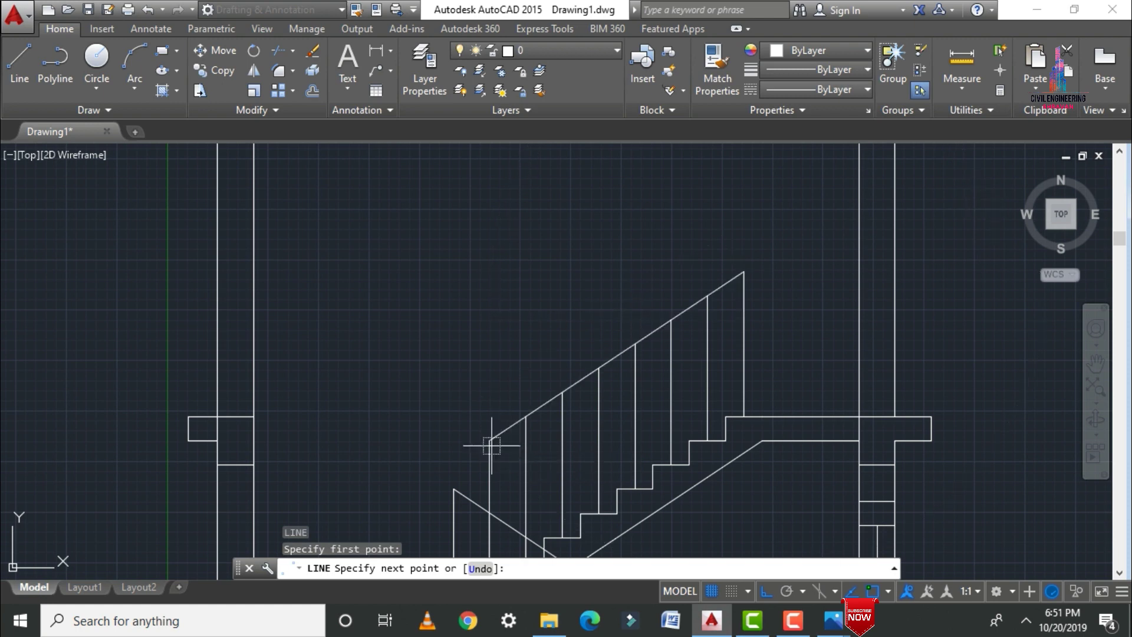
click(495, 436)
key(Escape)
scroll(678, 331, down, 3)
scroll(679, 330, up, 5)
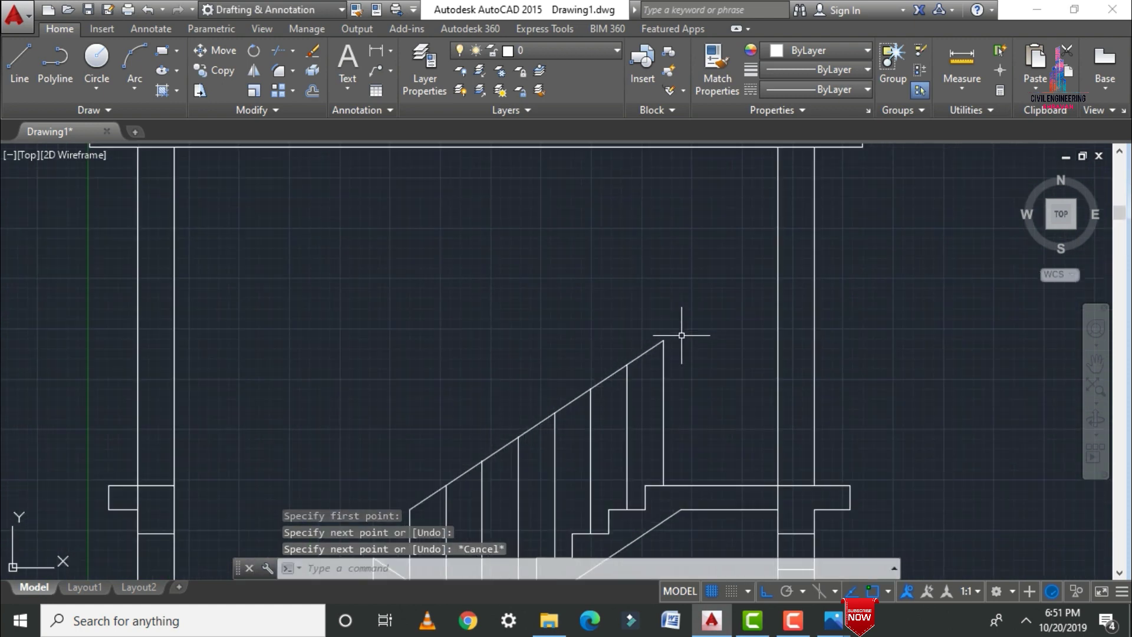
Add a 1'0" horizontal extension from the handrail's top end.
key(space)
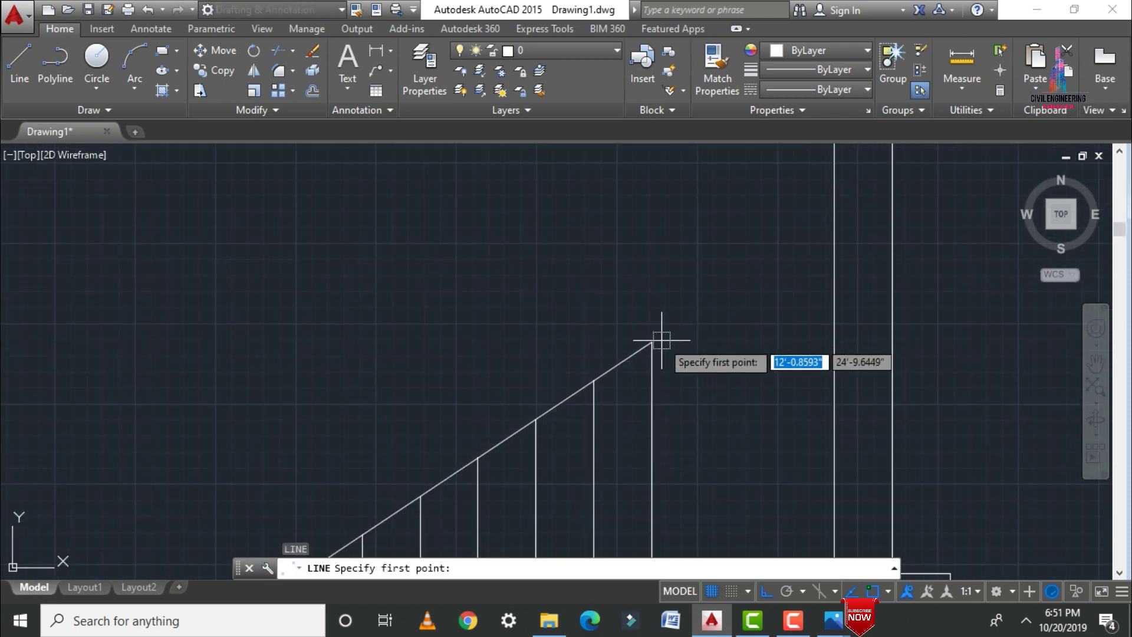
click(653, 343)
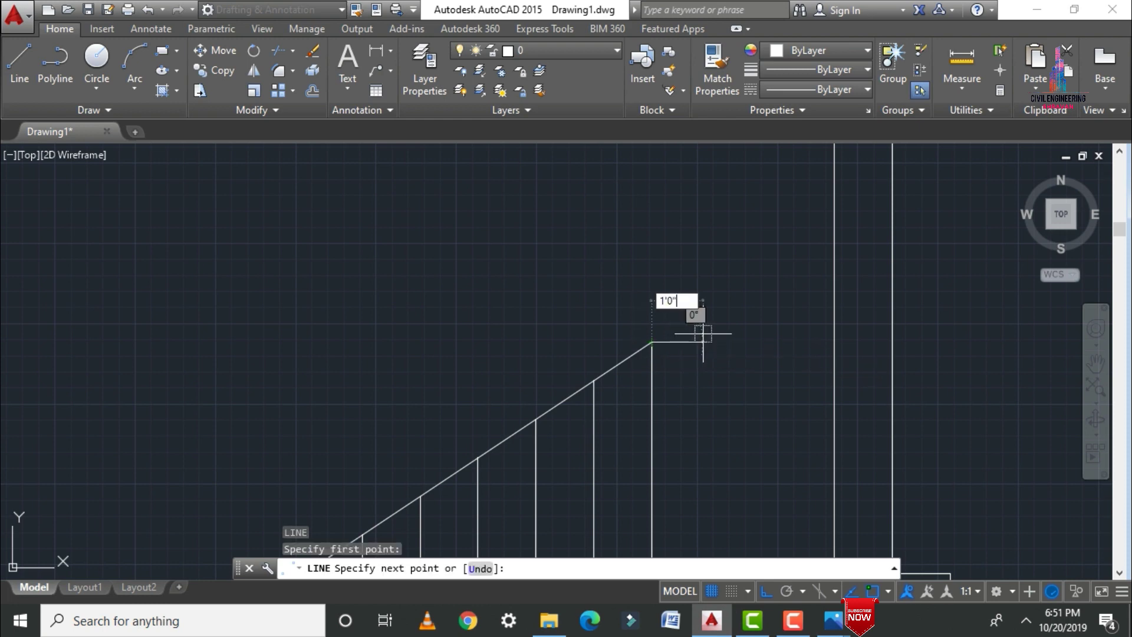
key(Return)
key(Escape)
scroll(740, 337, down, 3)
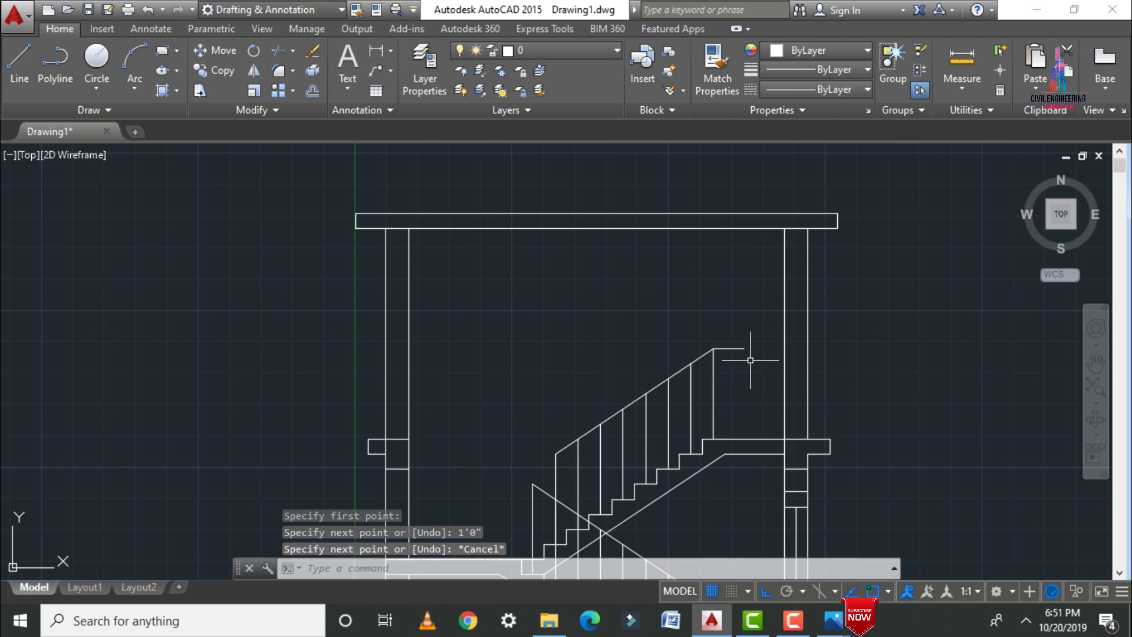
Offset the top extension and both sloped handrails 3" to create parallel rail lines.
text(o)
key(Return)
text(3")
key(Return)
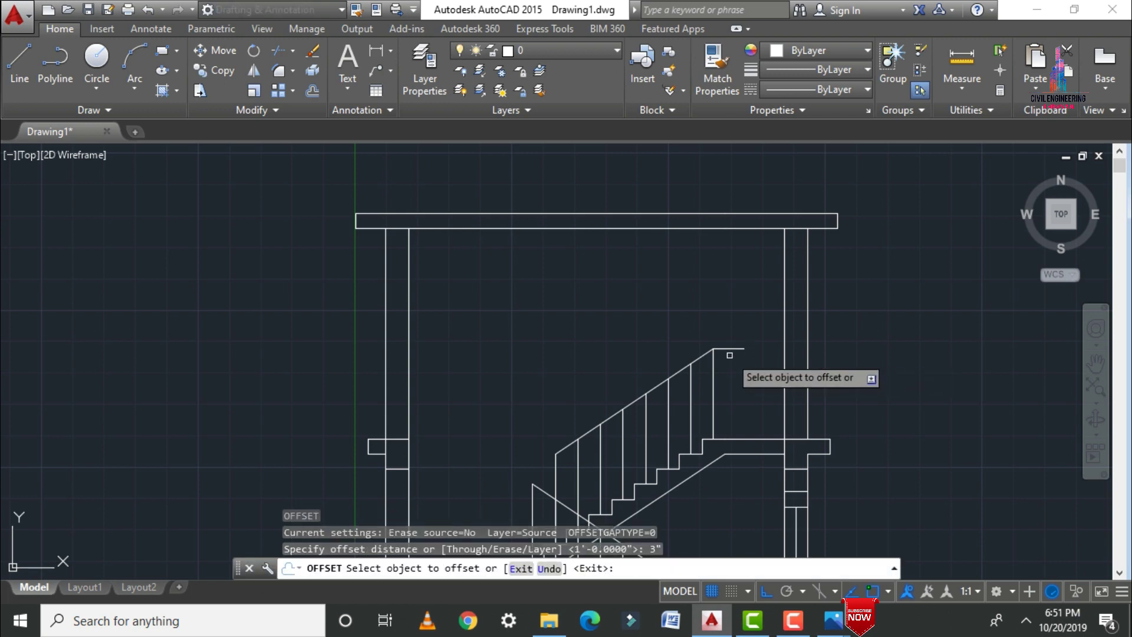
click(729, 353)
click(720, 330)
click(678, 371)
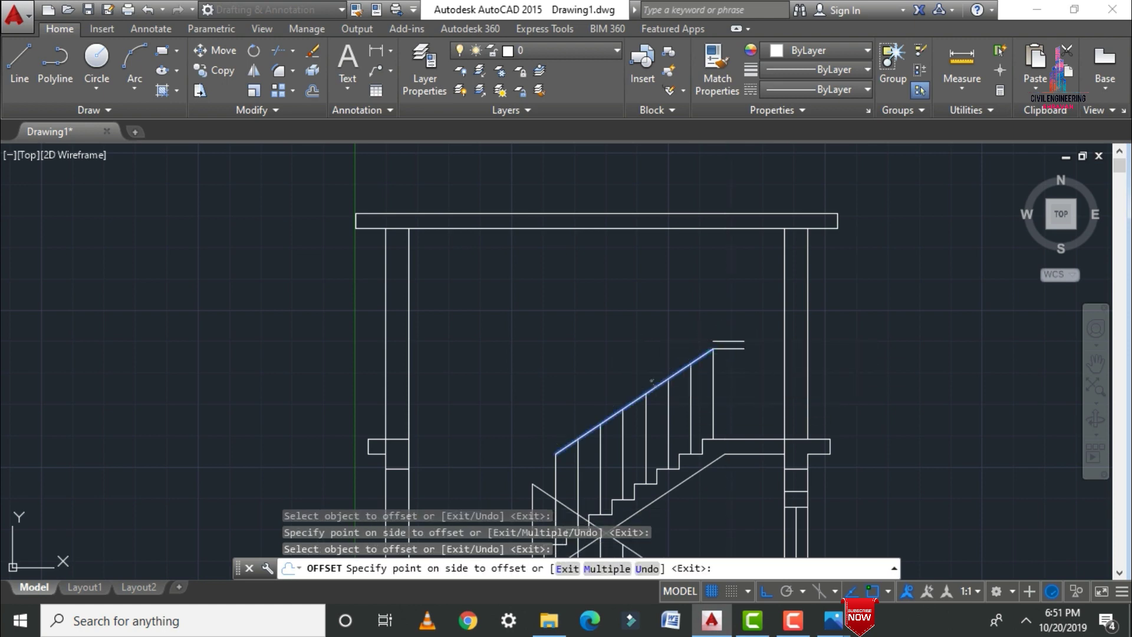
click(653, 318)
scroll(652, 317, down, 5)
scroll(643, 433, up, 8)
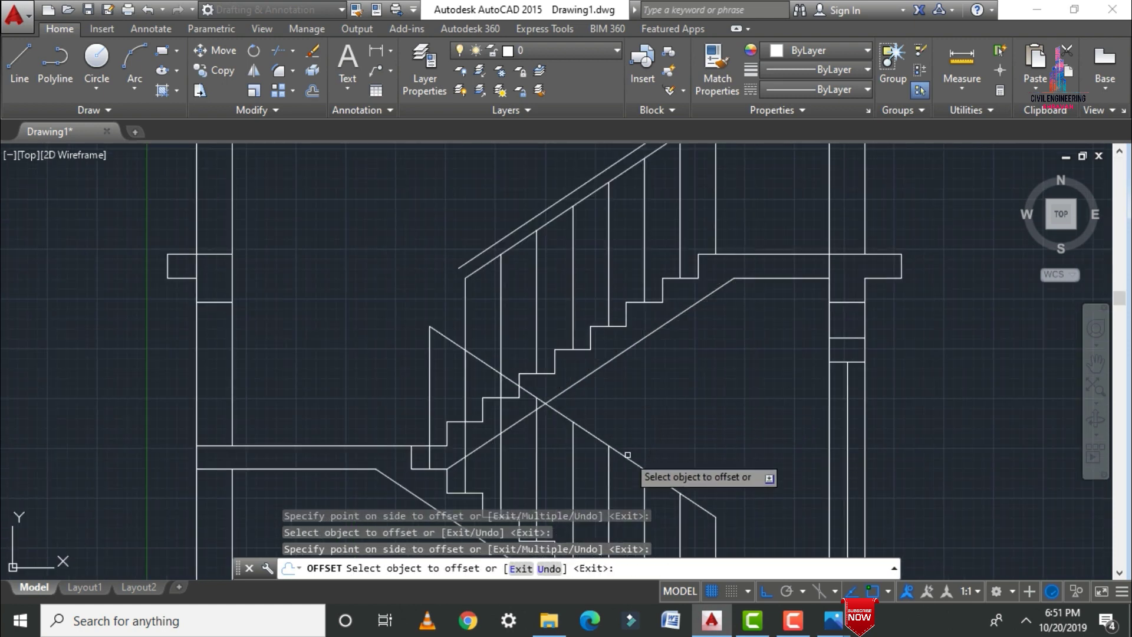
click(614, 450)
click(660, 381)
key(Escape)
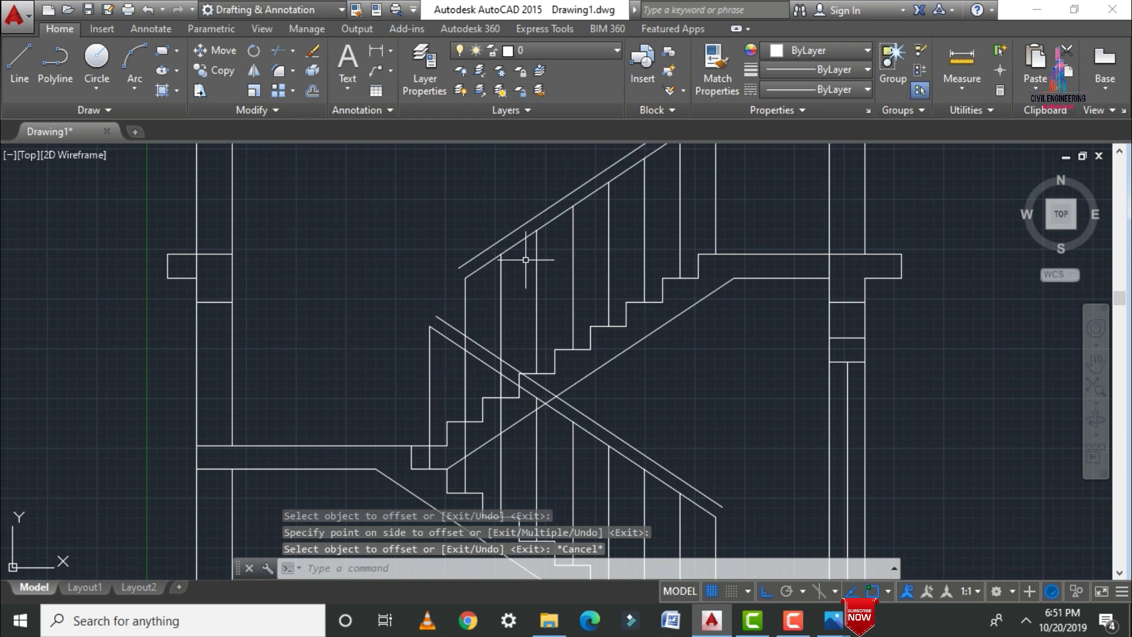
With Ortho off, draw a three-point arc from the handrail end to the slanted handrail.
text(a)
key(Return)
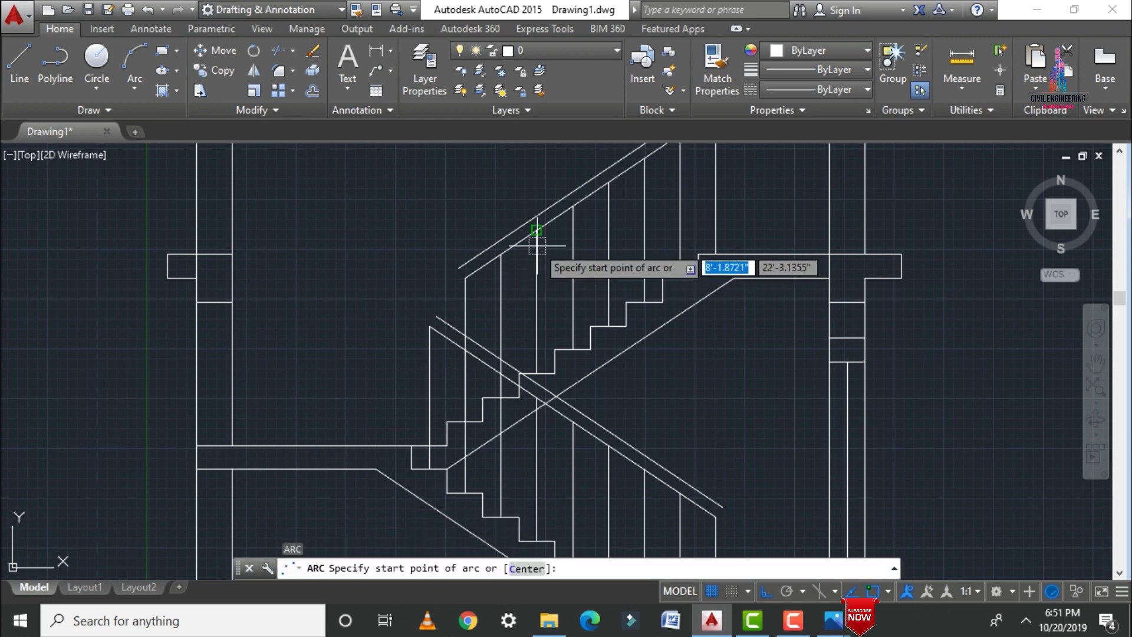
key(F8)
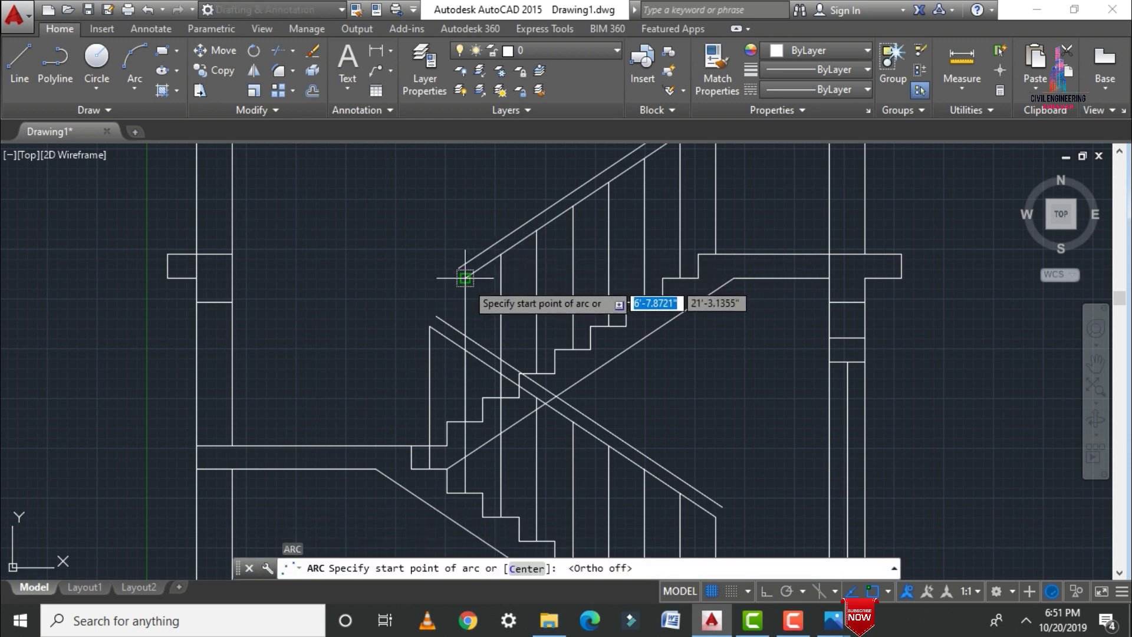
click(465, 277)
scroll(457, 301, up, 5)
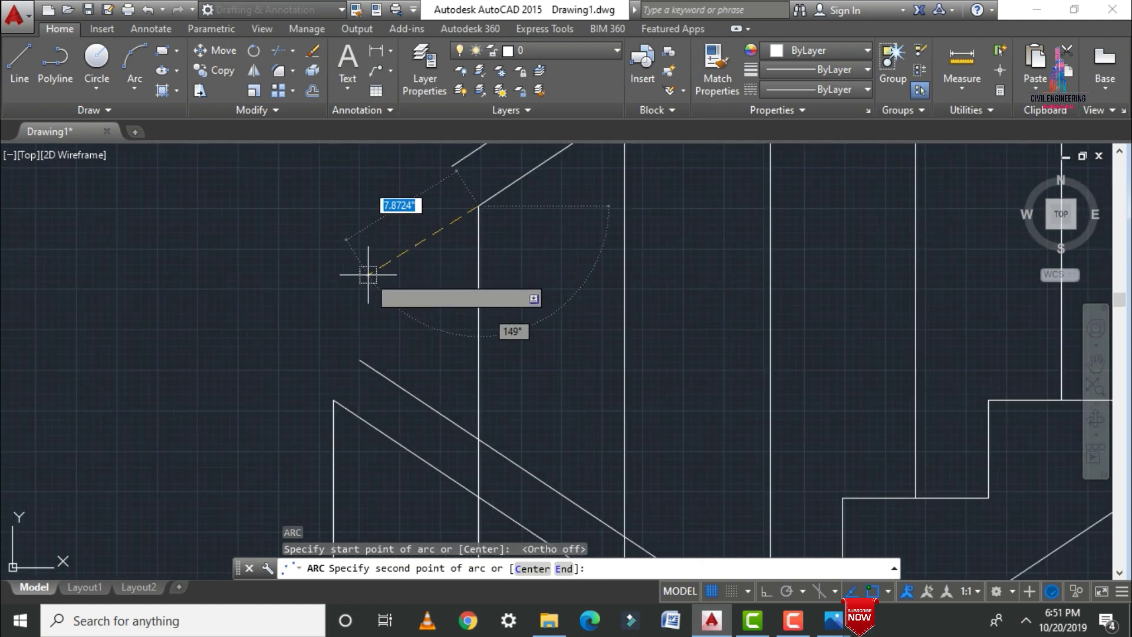
click(366, 324)
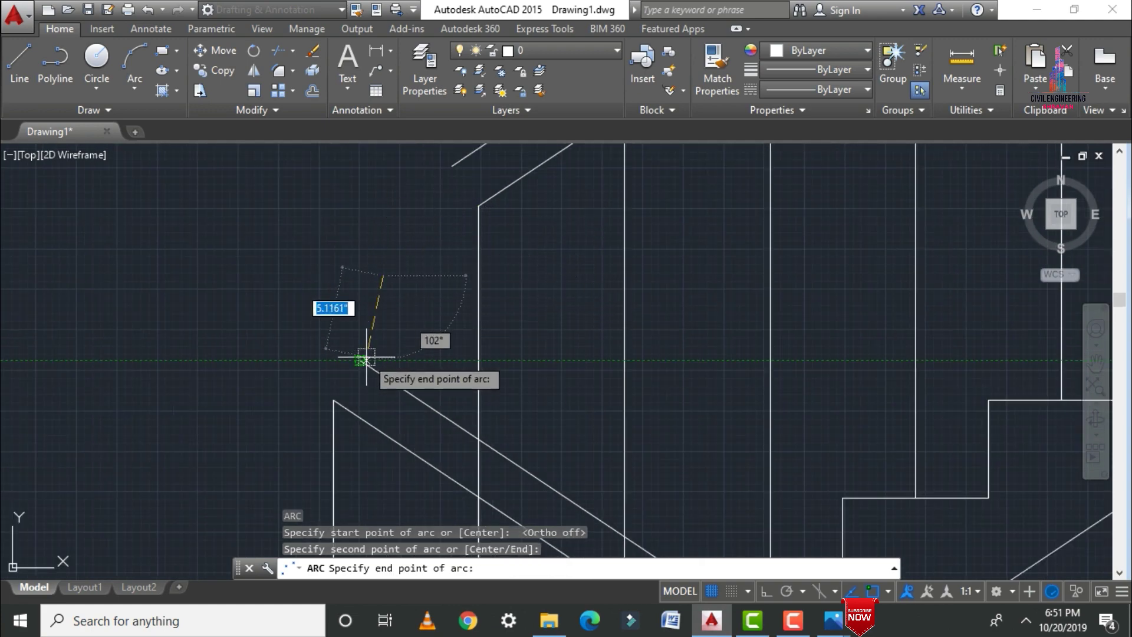
click(359, 360)
scroll(435, 322, down, 4)
scroll(411, 333, up, 3)
Draw a second three-point arc joining the inner handrail lines at the landing.
text(l)
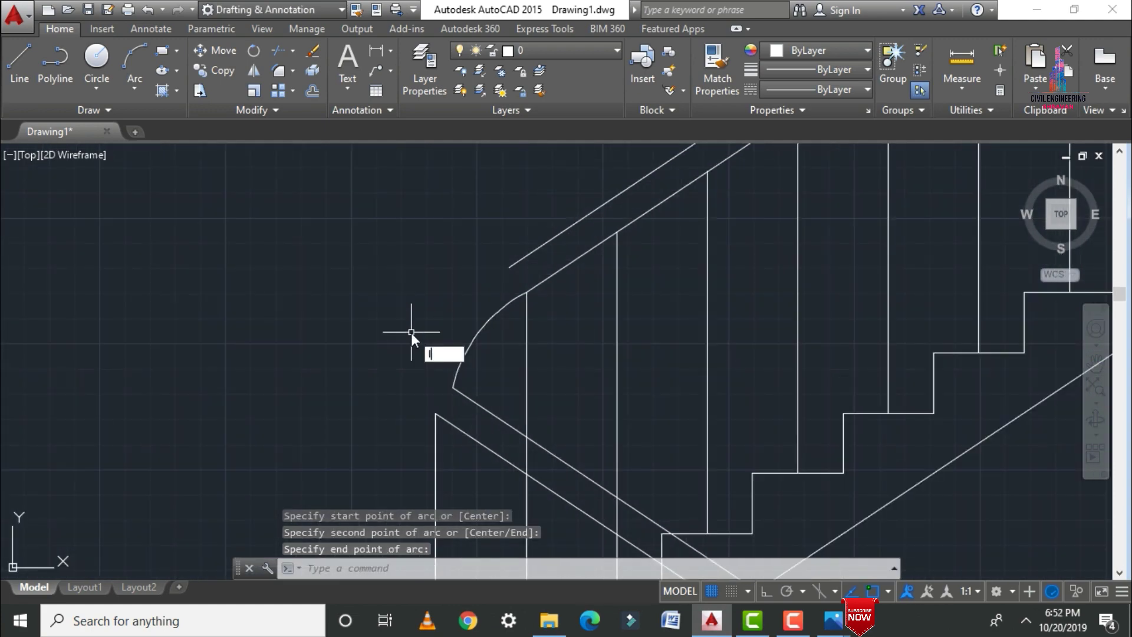
key(Escape)
text(a)
key(Return)
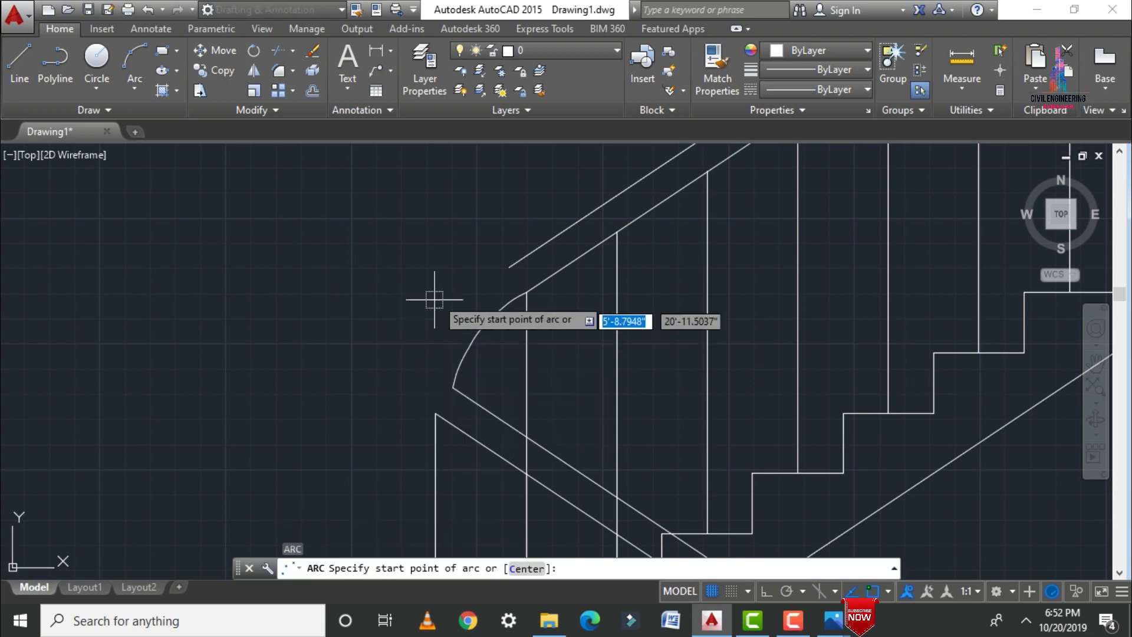
click(509, 266)
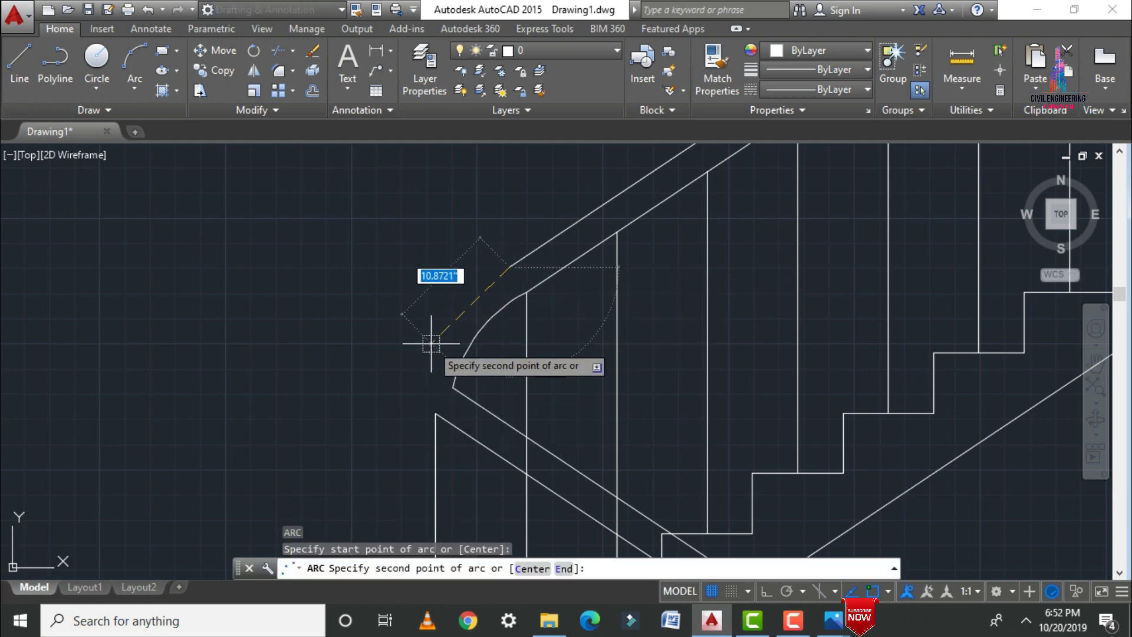
click(427, 334)
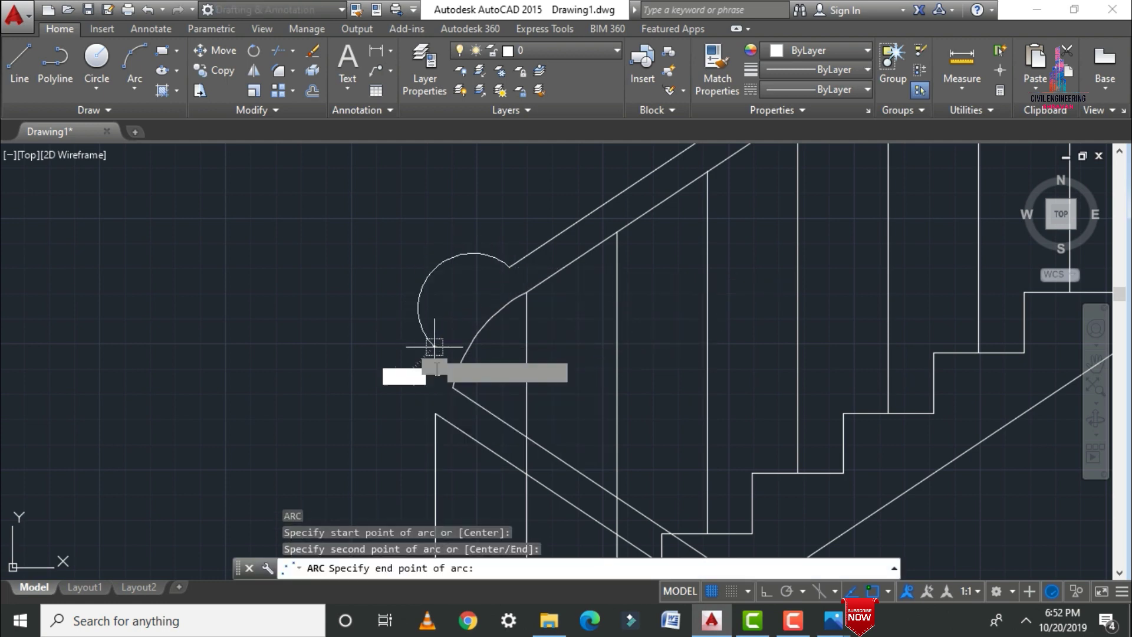
click(435, 413)
scroll(378, 419, down, 3)
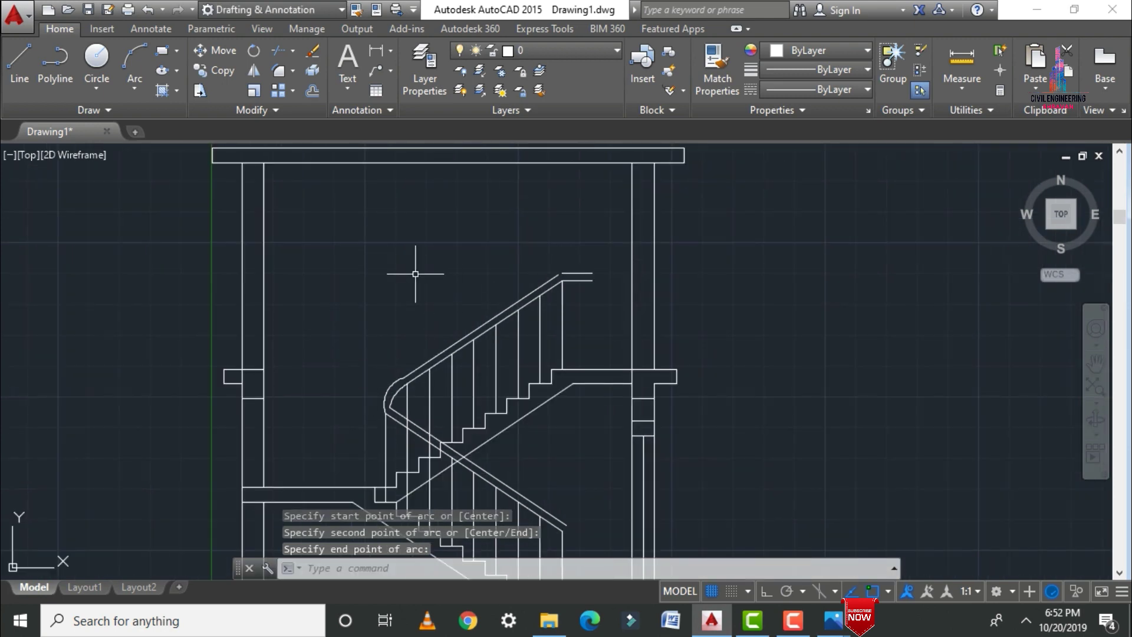
scroll(594, 518, up, 3)
scroll(554, 443, down, 5)
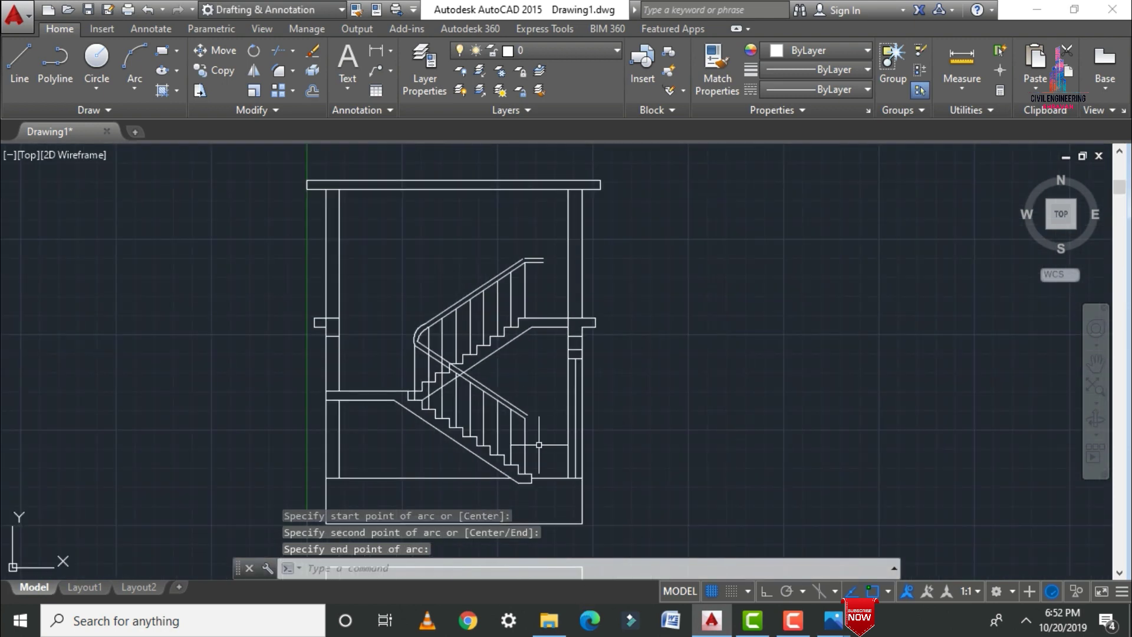
scroll(507, 344, up, 6)
Draw a 6" horizontal line from the upper railing's end with Ortho on.
text(l)
key(Return)
click(481, 339)
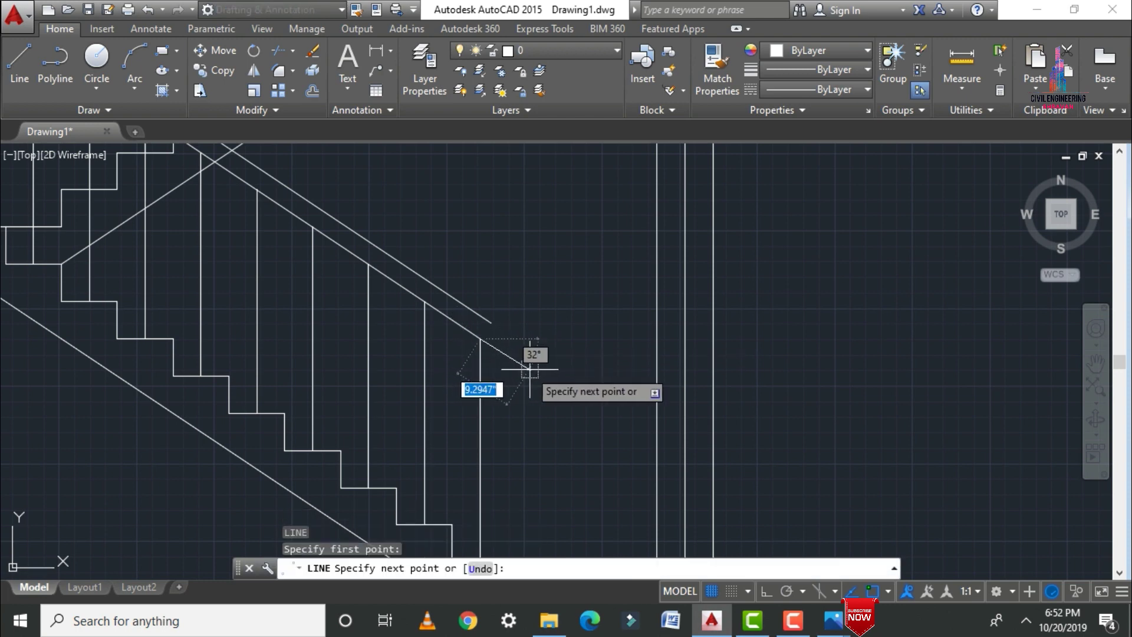
key(F8)
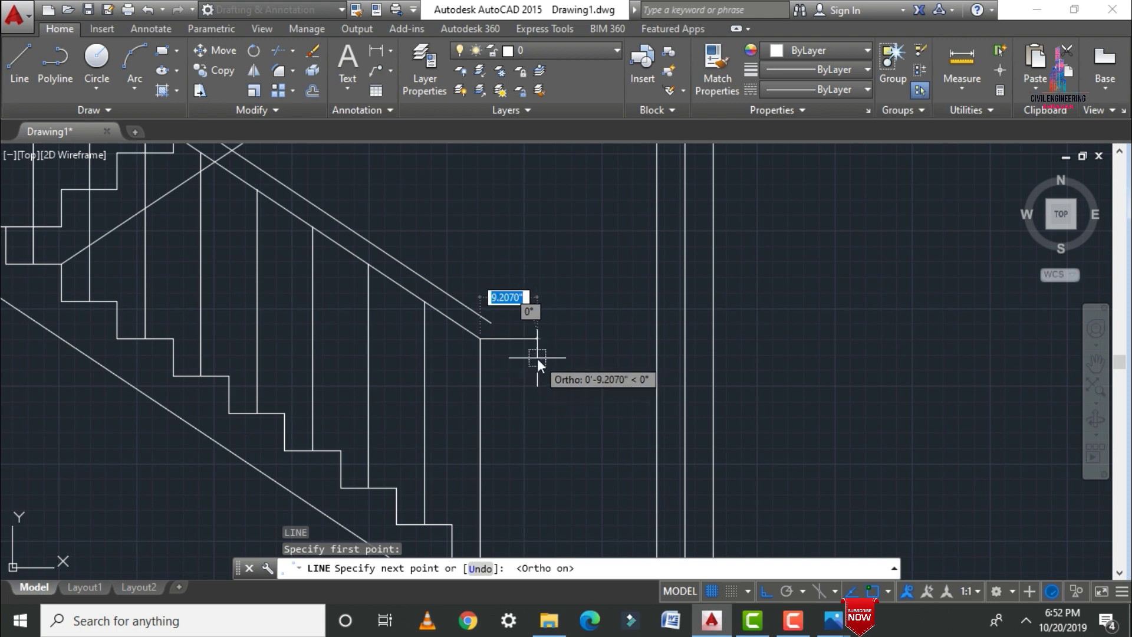
text(6)
key(Return)
key(Escape)
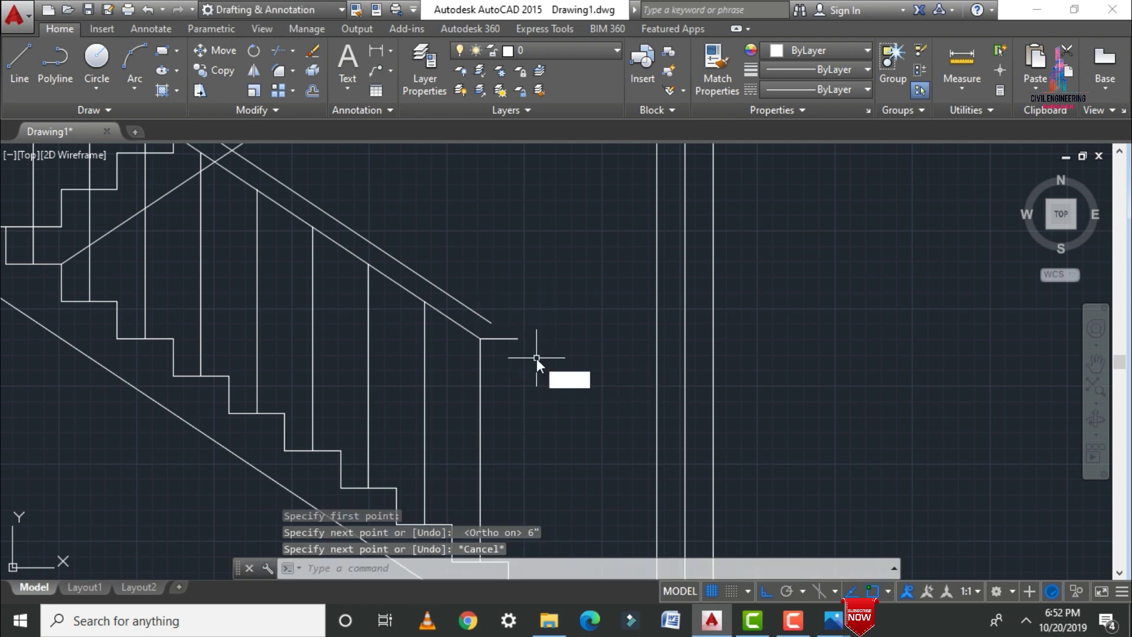
Draw a second 6" horizontal line with a short vertical drop at its end.
key(Return)
click(490, 323)
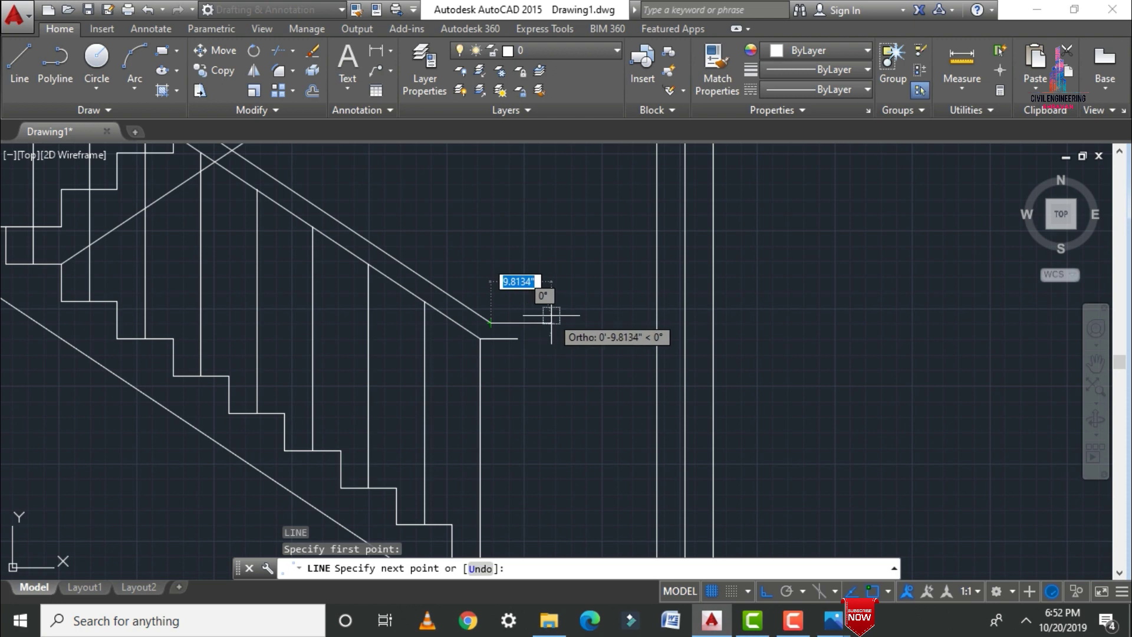
key(Return)
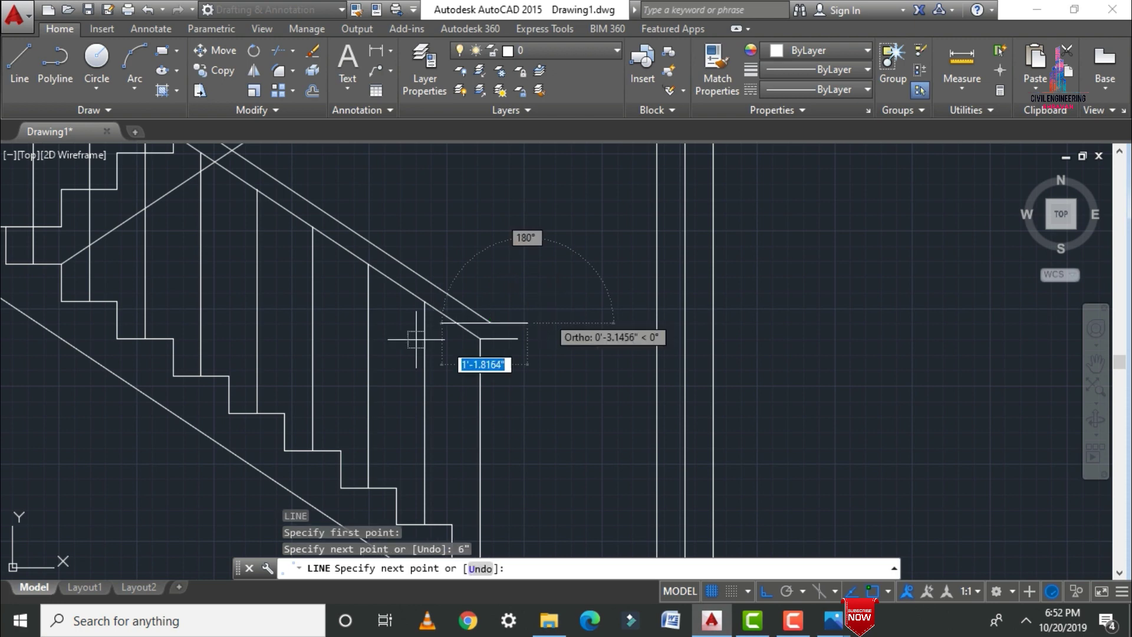
click(523, 359)
key(Escape)
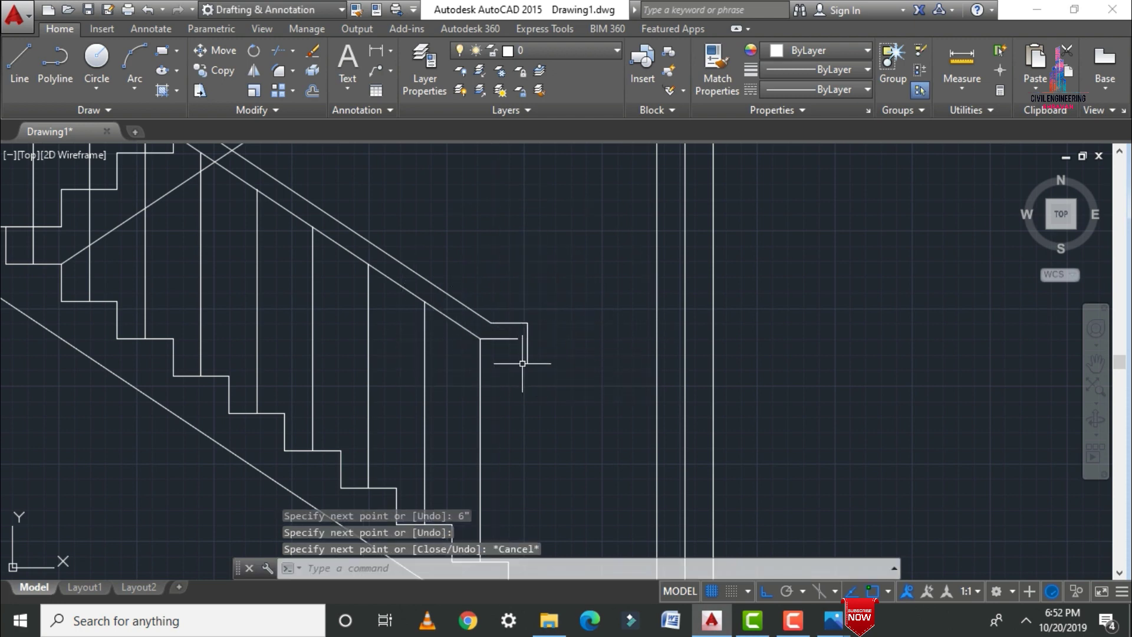
Extend the horizontal line to the vertical edge and trim the excess vertical piece.
key(Return)
key(Return)
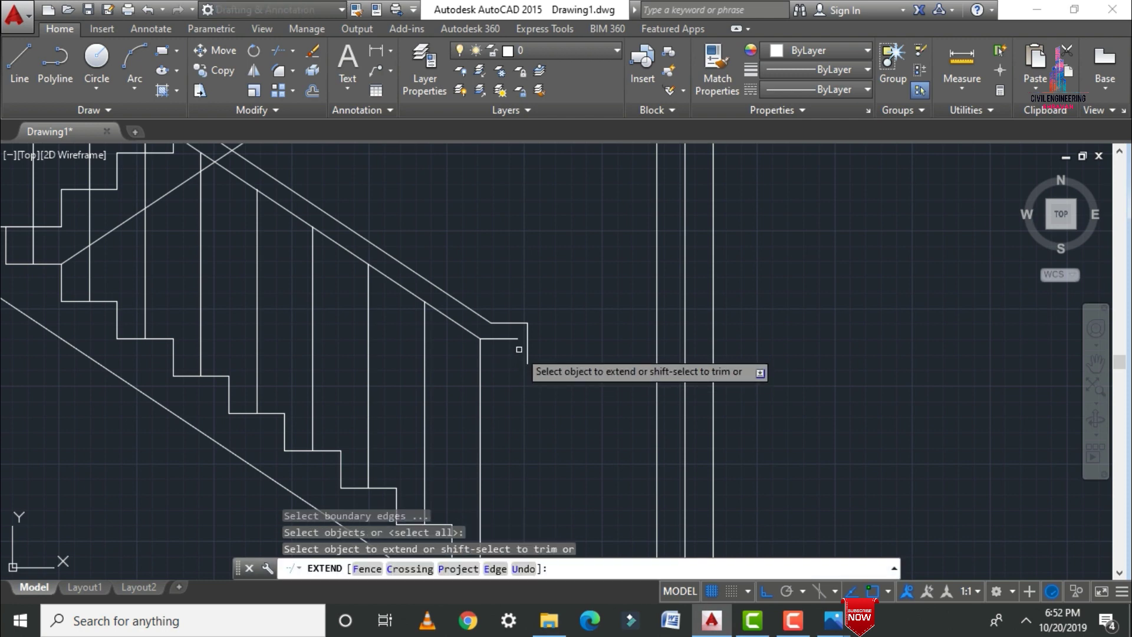
click(511, 339)
key(Escape)
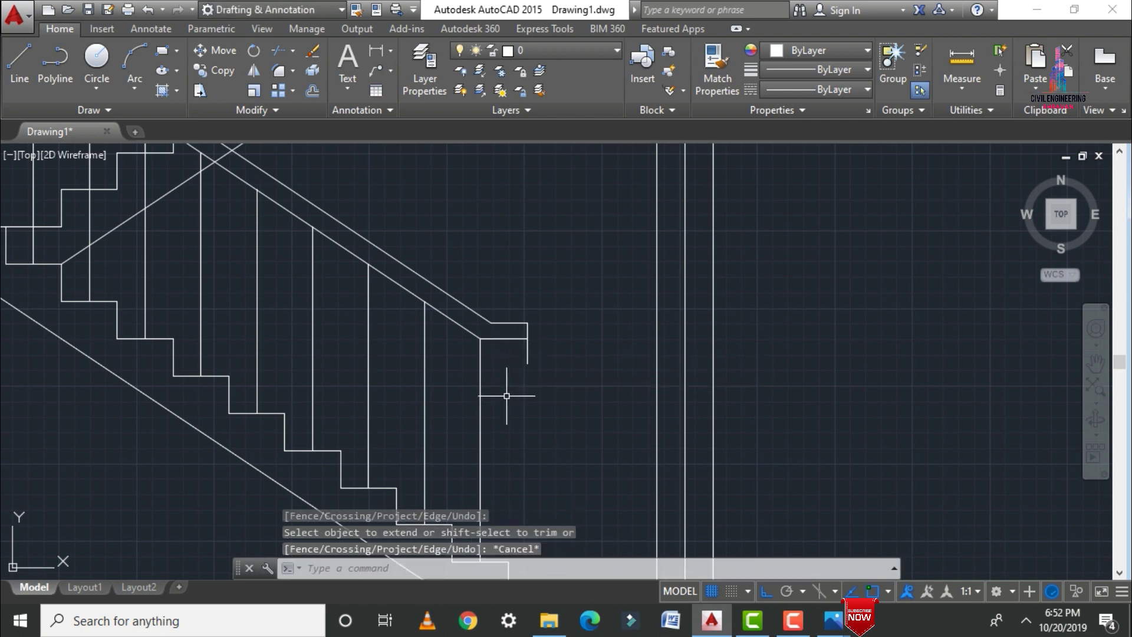
text(tr)
key(Return)
key(Return)
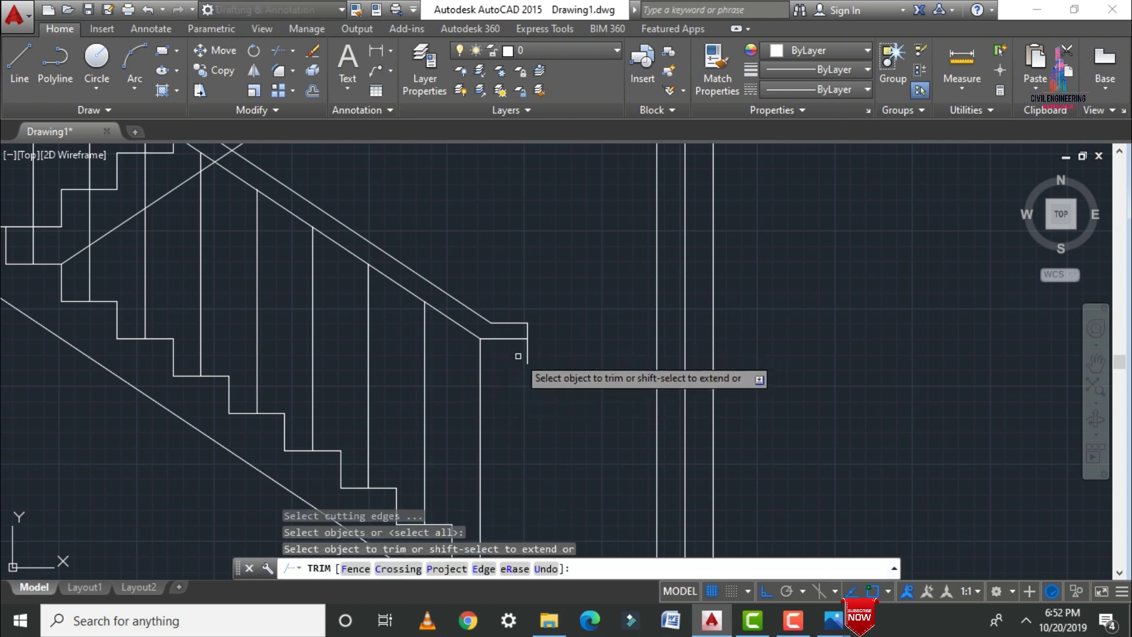
click(524, 355)
scroll(555, 401, down, 9)
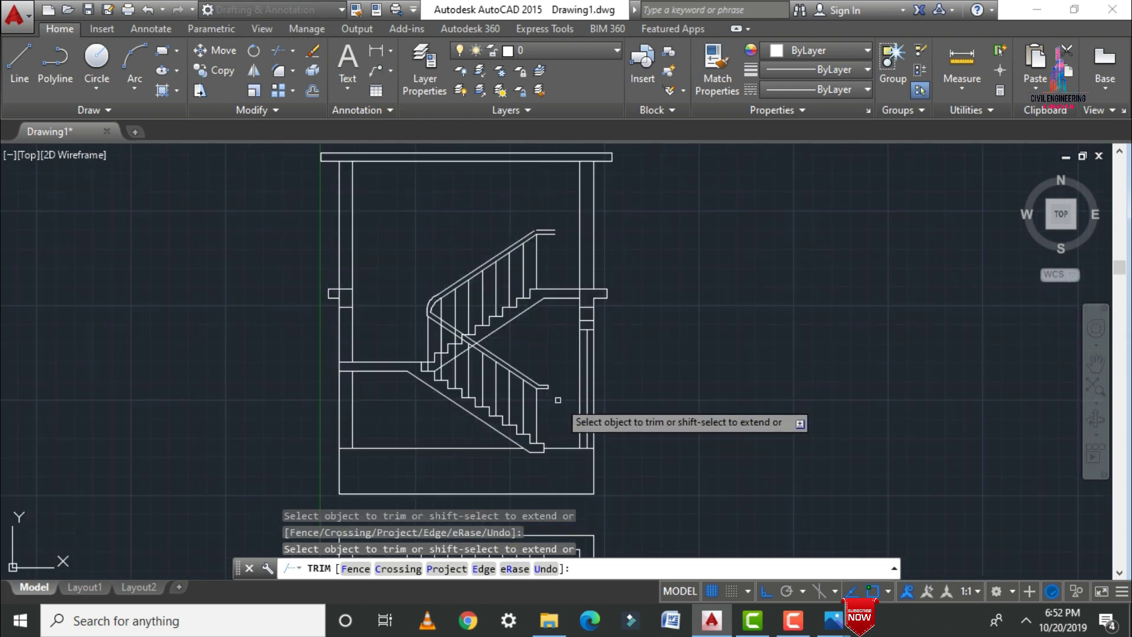
key(Escape)
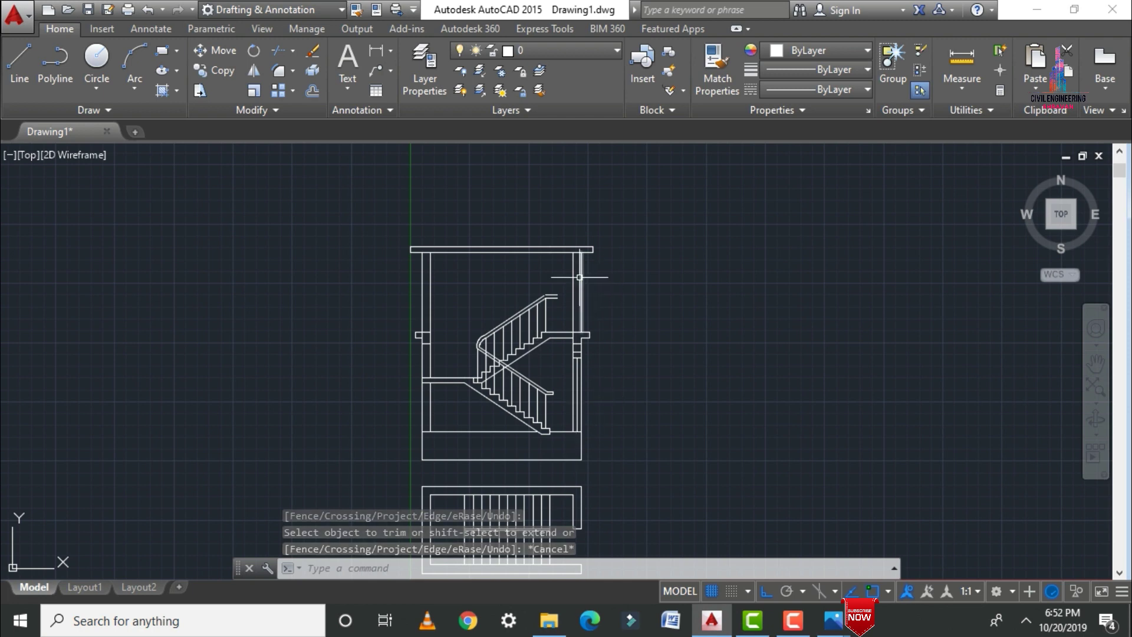
scroll(700, 357, down, 2)
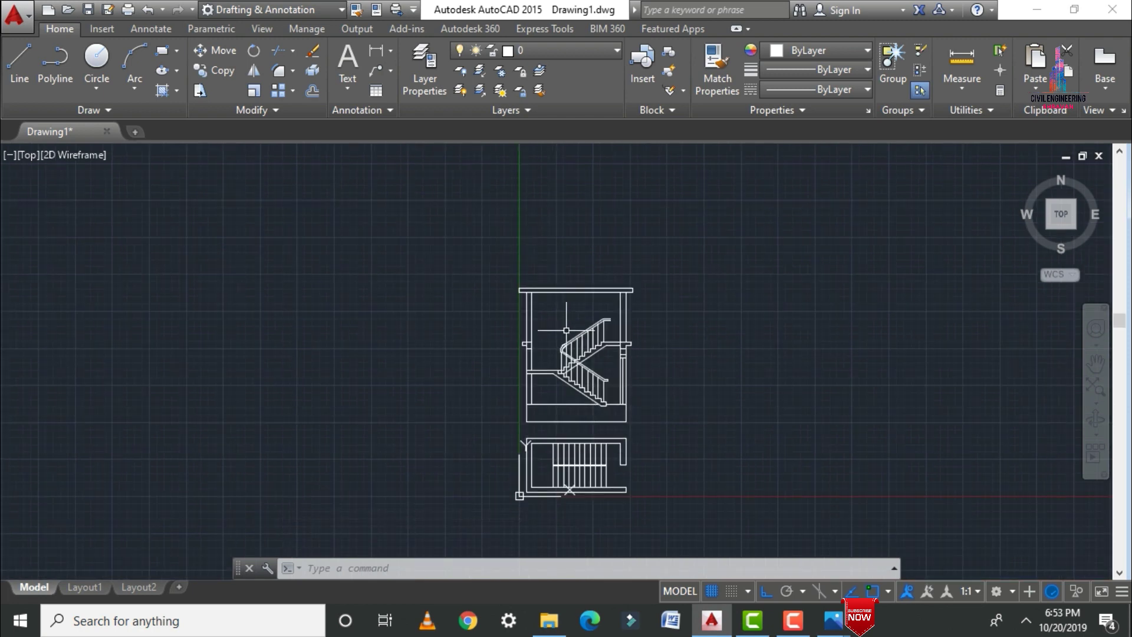
Hatch the slab below the stairs with the AR-CONC concrete pattern.
text(h)
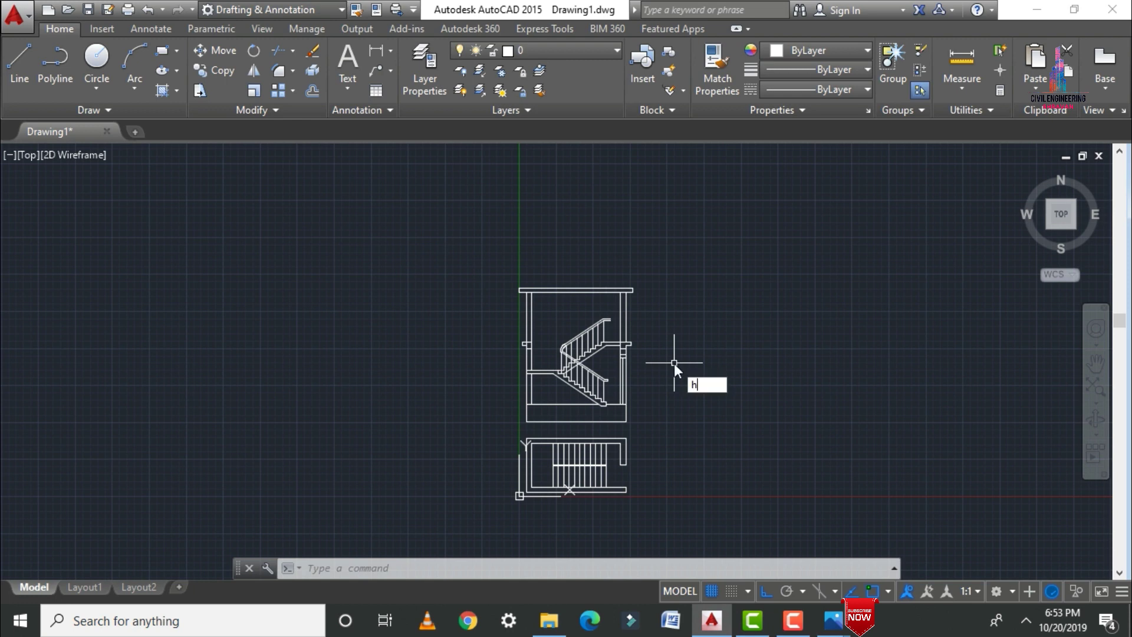
key(Return)
click(379, 94)
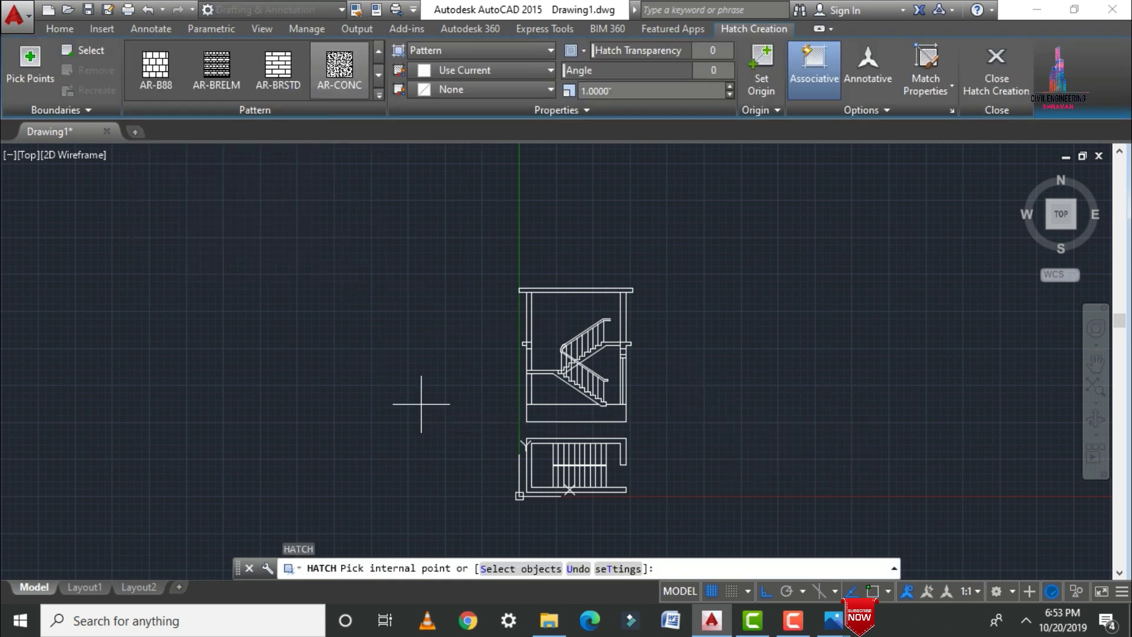
scroll(563, 378, up, 4)
click(560, 351)
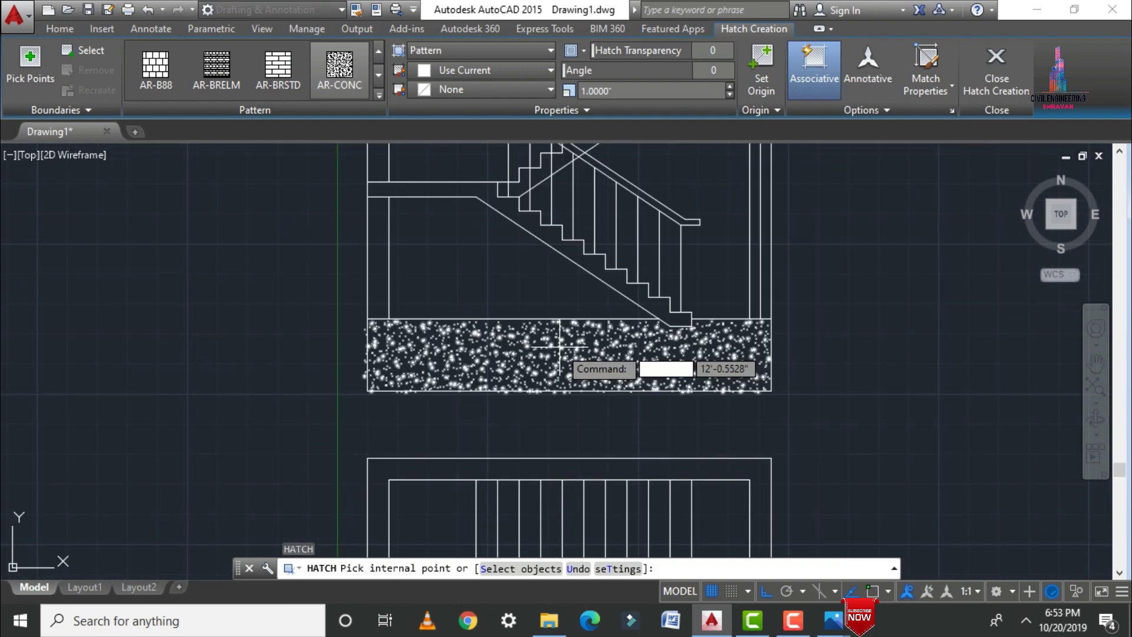
scroll(567, 280, down, 2)
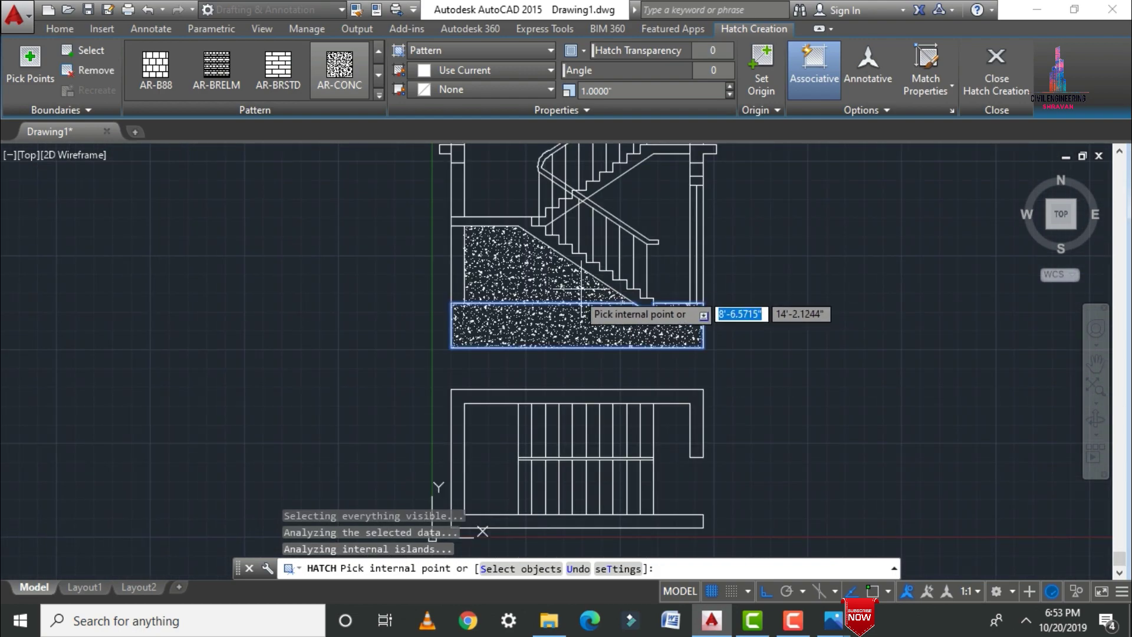
scroll(585, 245, up, 2)
Add AR-CONC hatch to the right and left landing beam ends and the top beam.
click(585, 244)
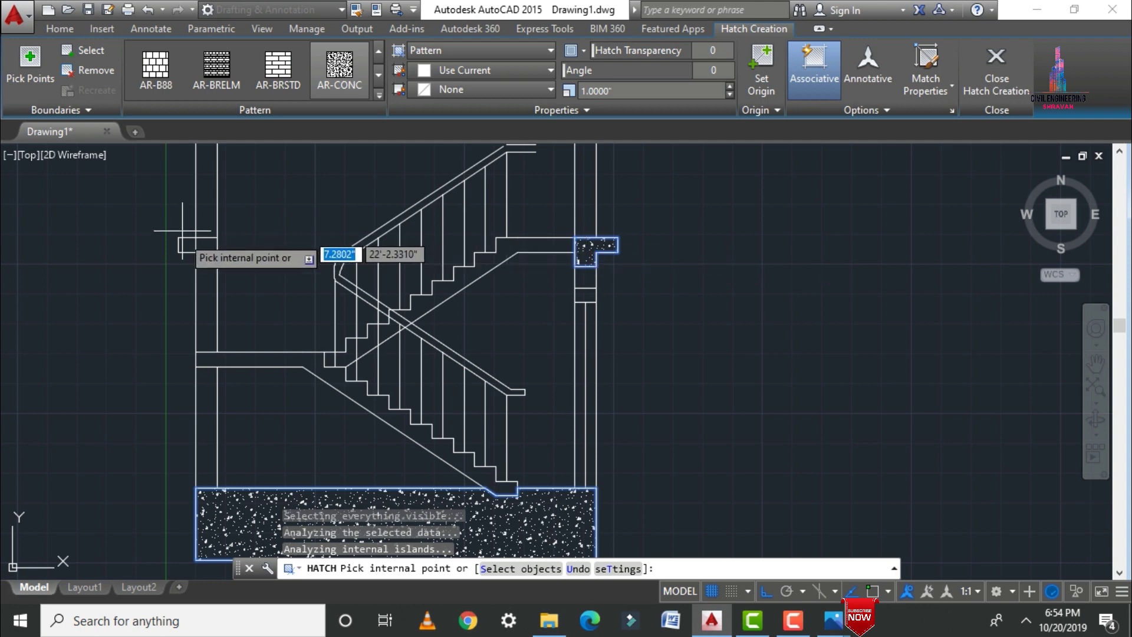
click(206, 253)
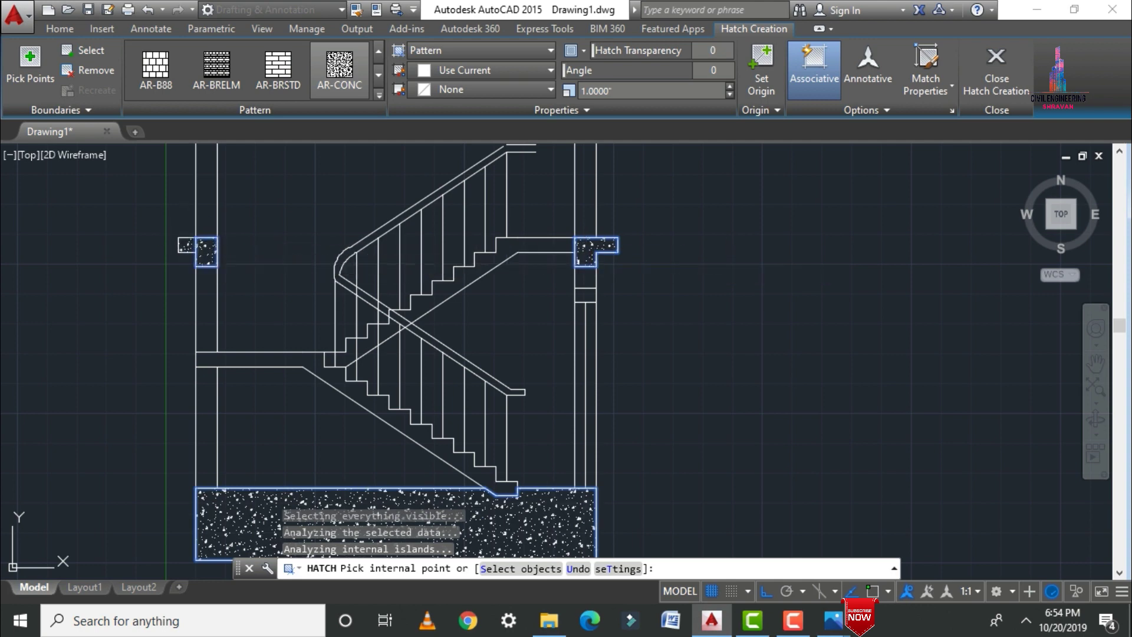
scroll(188, 378, down, 2)
scroll(250, 218, up, 4)
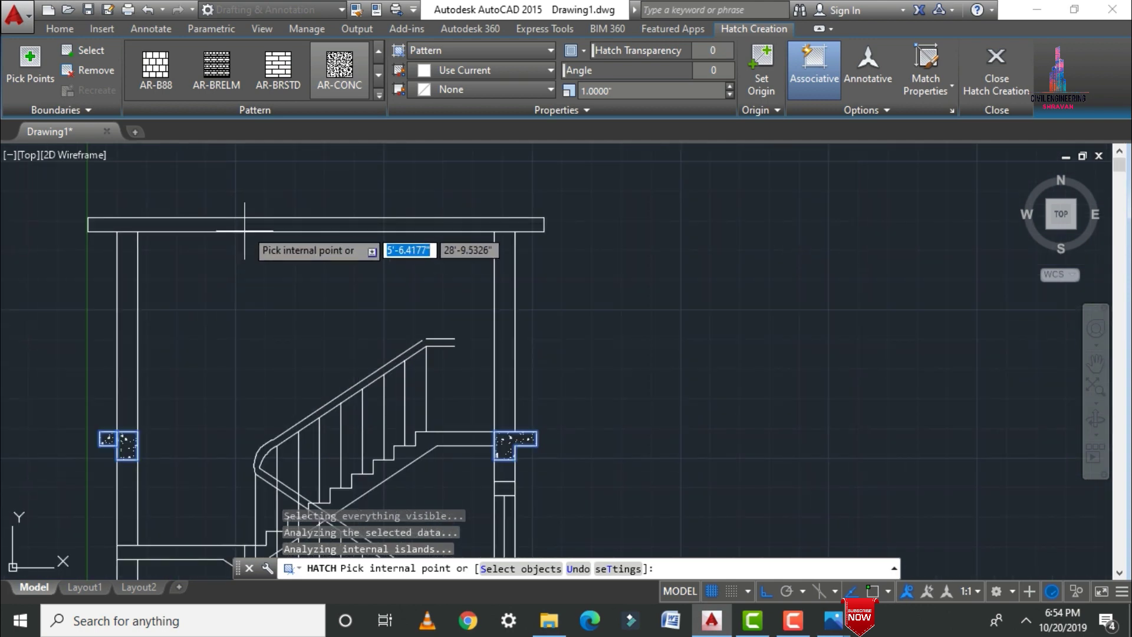
click(253, 223)
scroll(619, 245, down, 4)
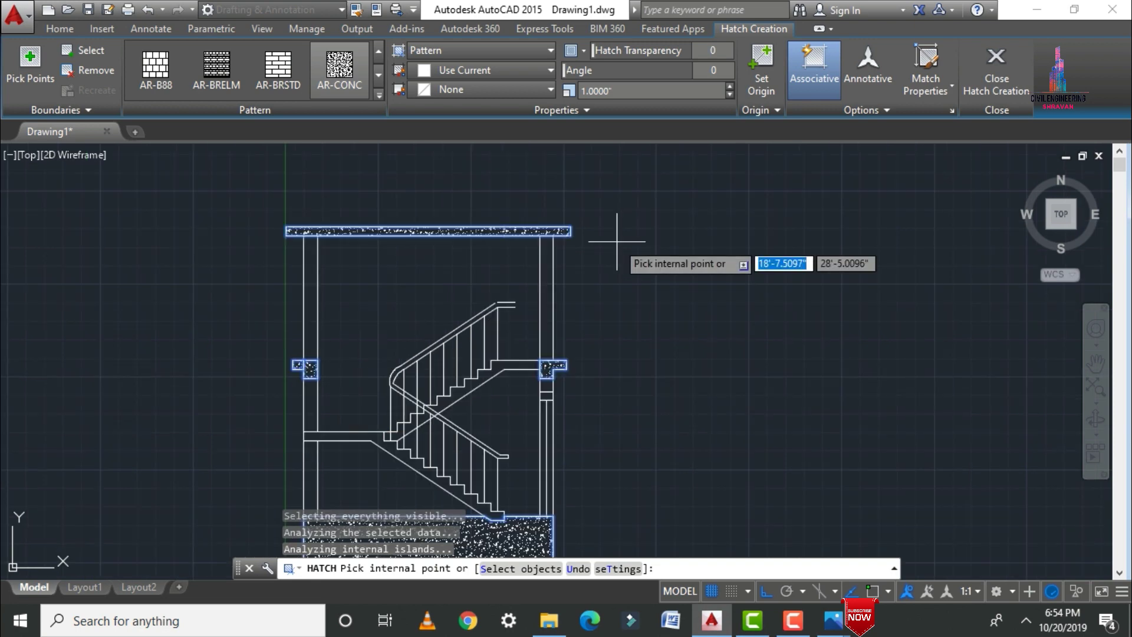
key(Escape)
scroll(537, 274, up, 4)
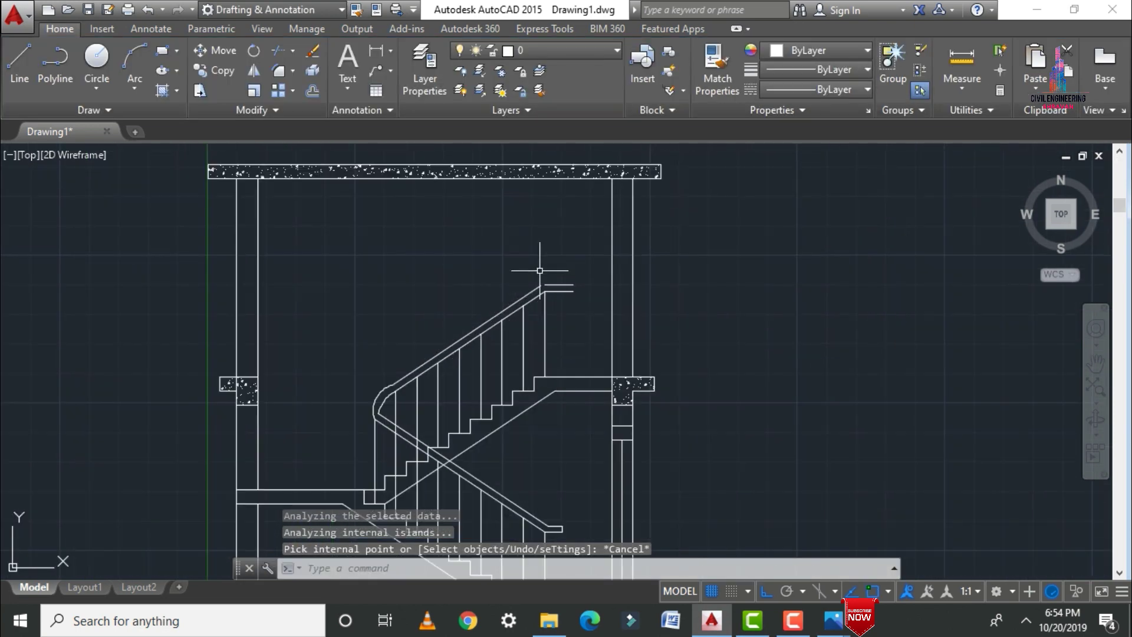
Close the upper rail's right end with a short vertical line.
scroll(553, 295, up, 3)
text(l)
key(Return)
click(597, 319)
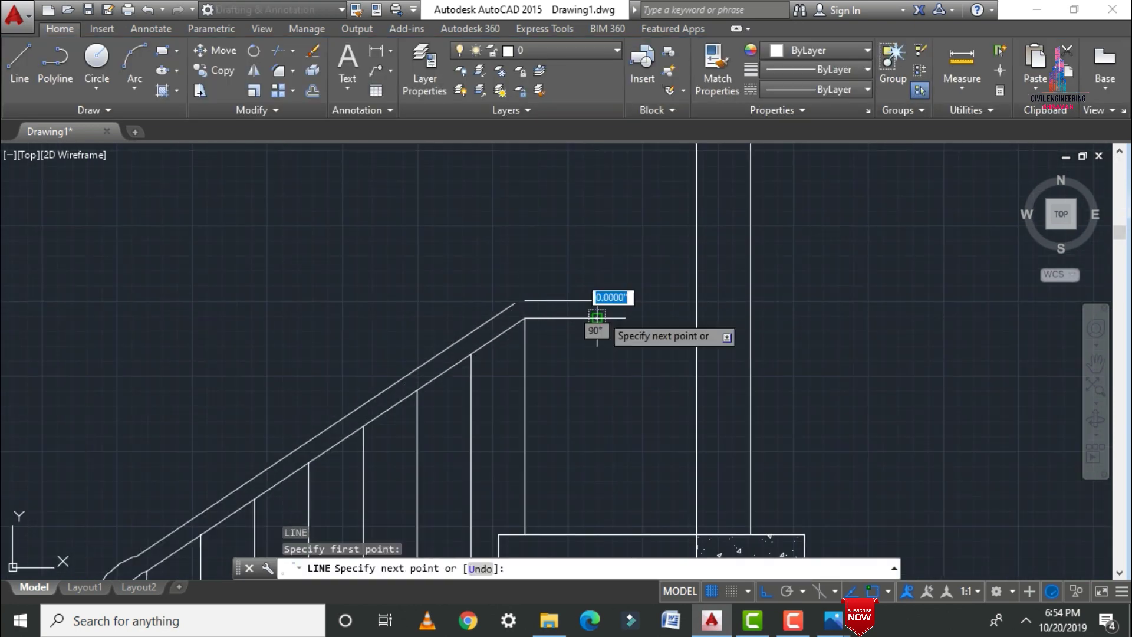
click(596, 300)
key(Escape)
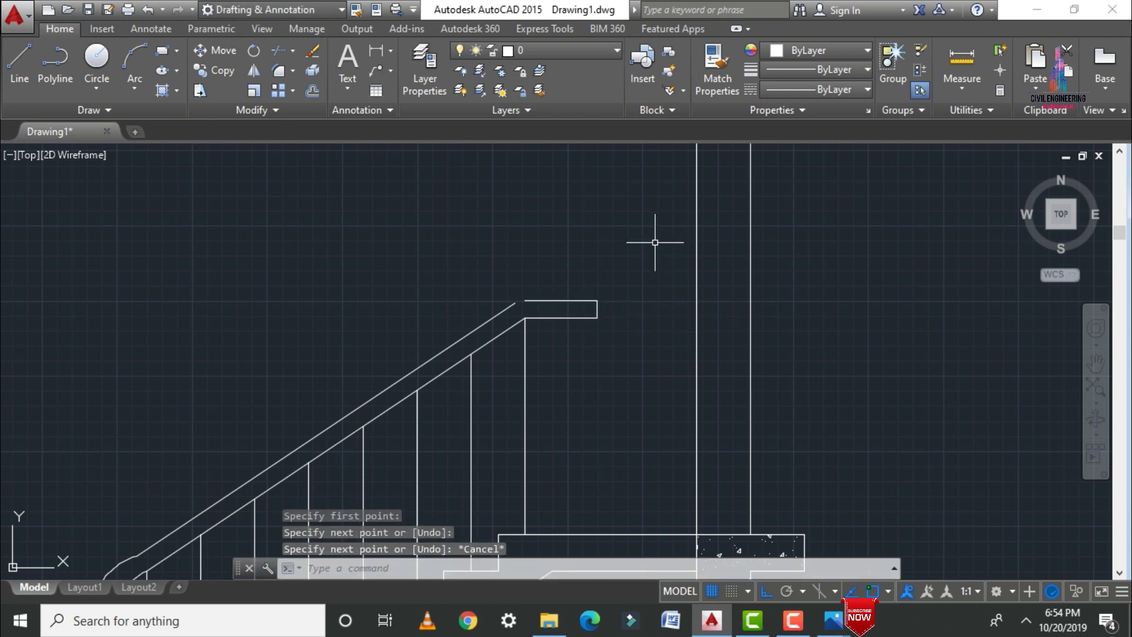
Abandon an unfinished line and start a new Hatch command.
key(Return)
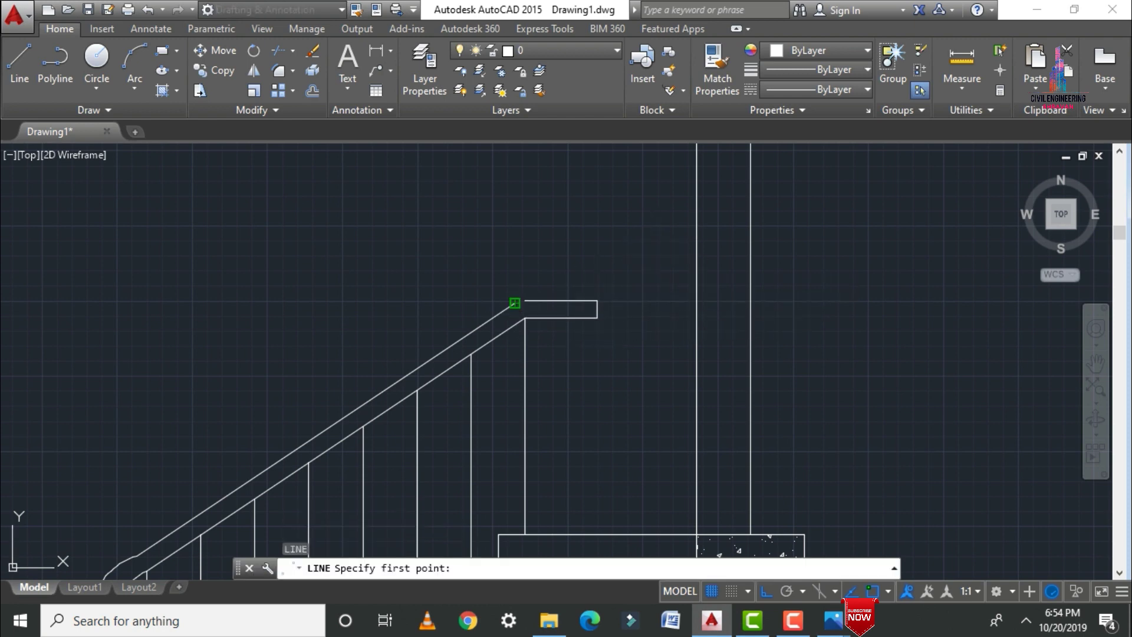
click(524, 301)
key(Escape)
scroll(534, 298, down, 6)
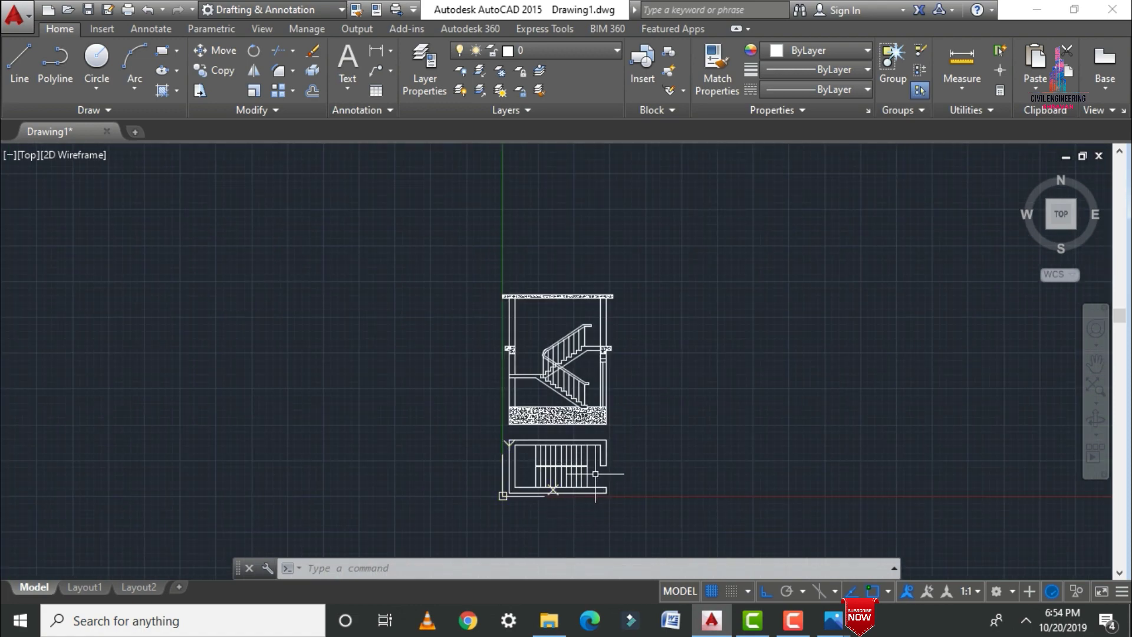
scroll(596, 474, up, 4)
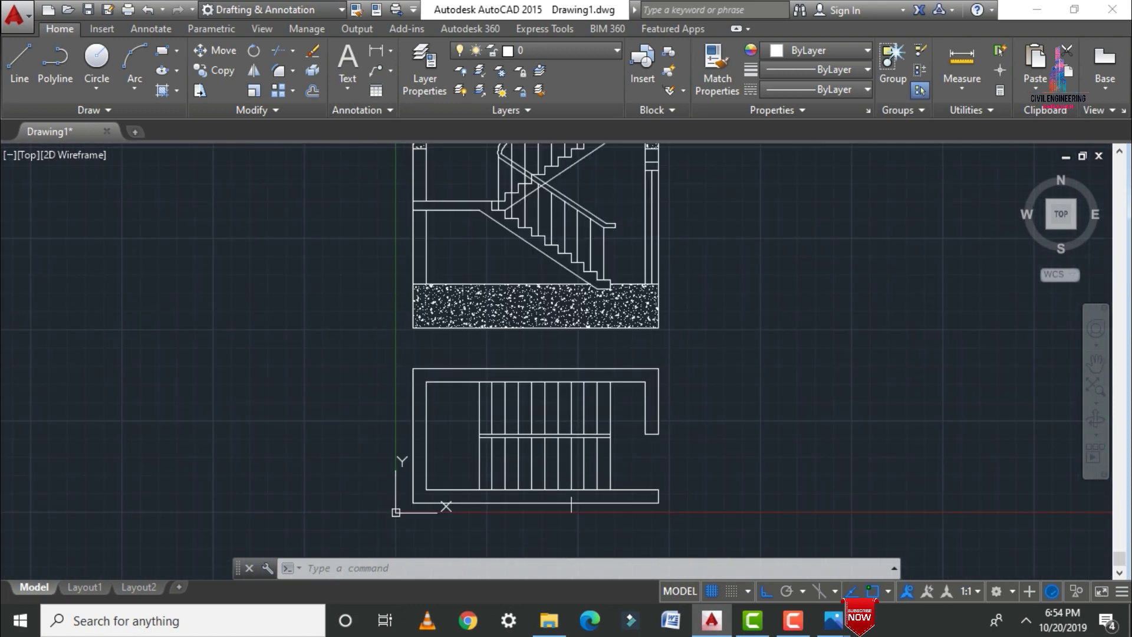
text(h)
key(Return)
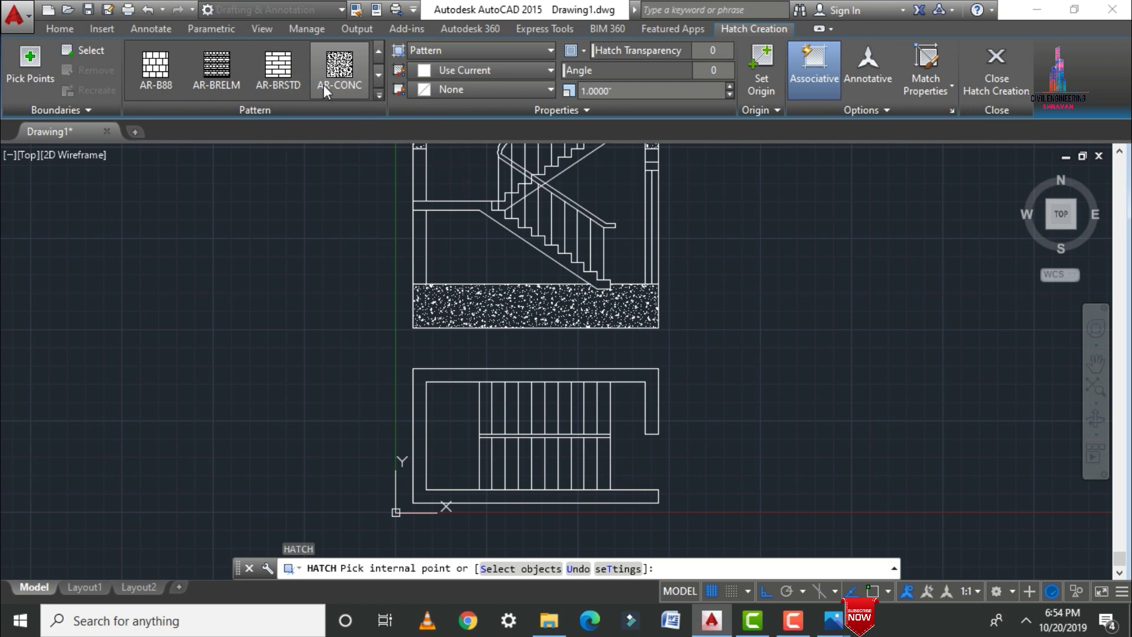
Choose the ANSI31 diagonal-line hatch pattern with a scale of 10.
click(378, 94)
click(276, 85)
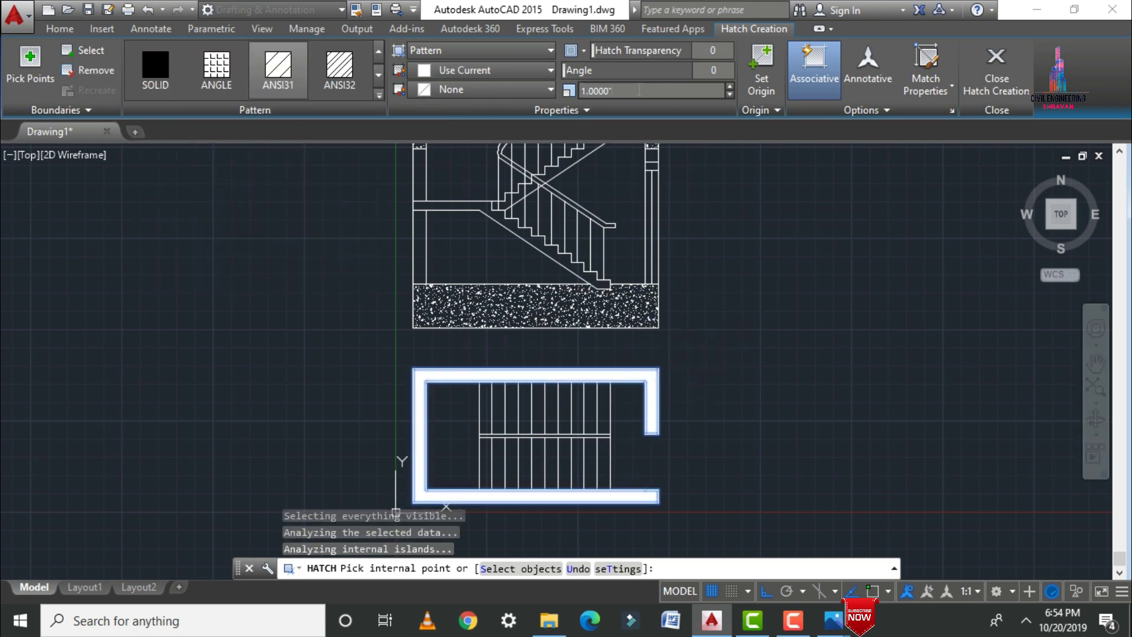
key(Return)
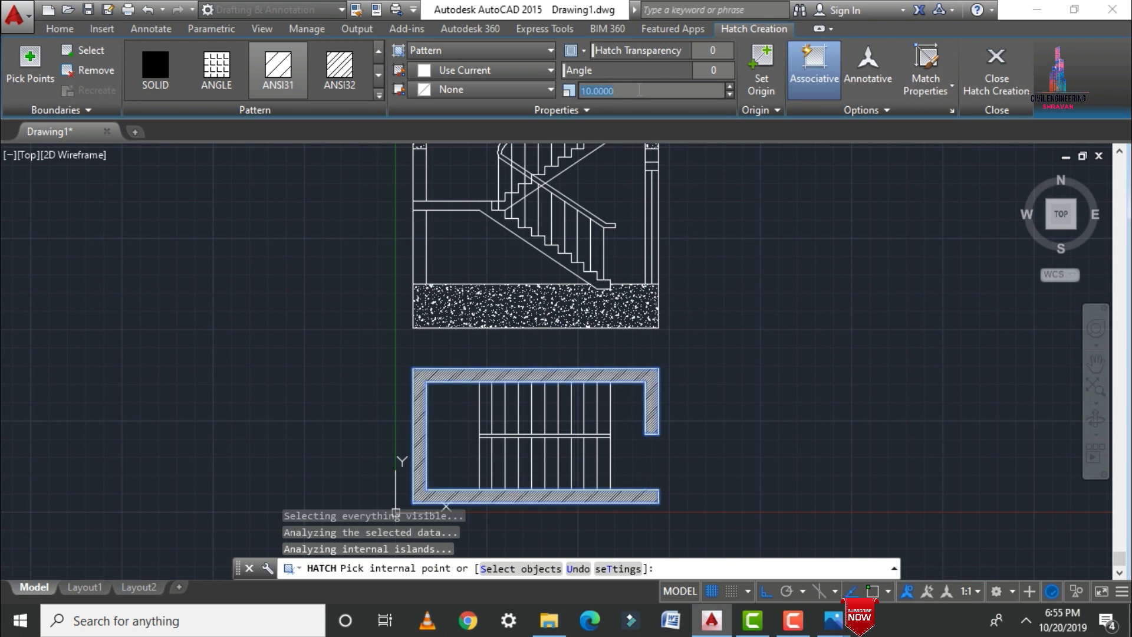
key(Escape)
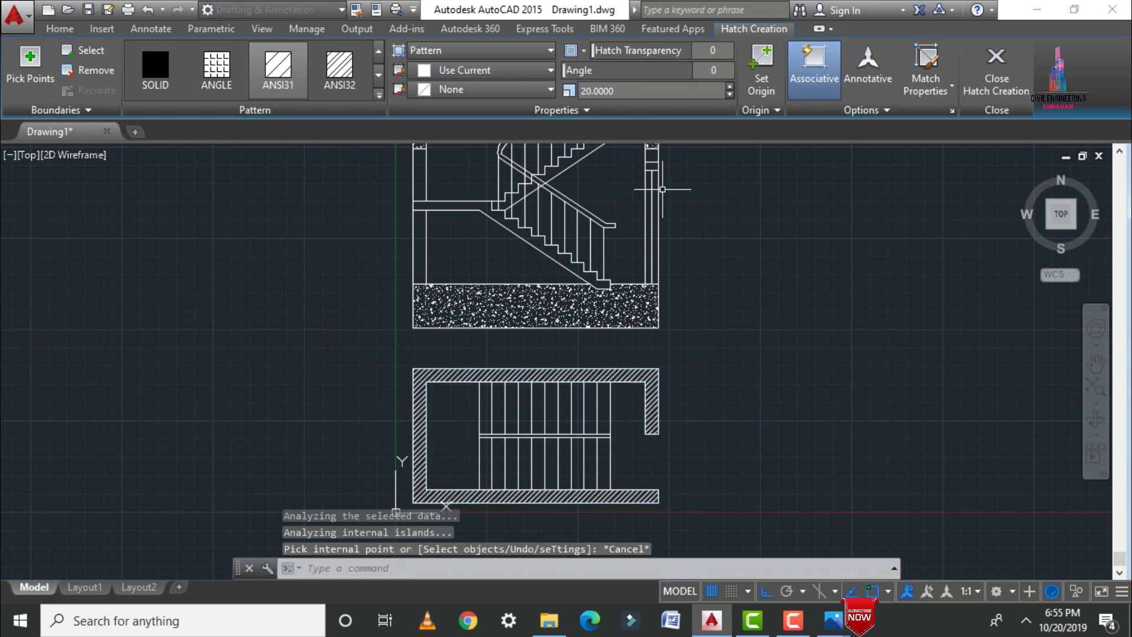
scroll(464, 465, down, 2)
scroll(455, 180, up, 4)
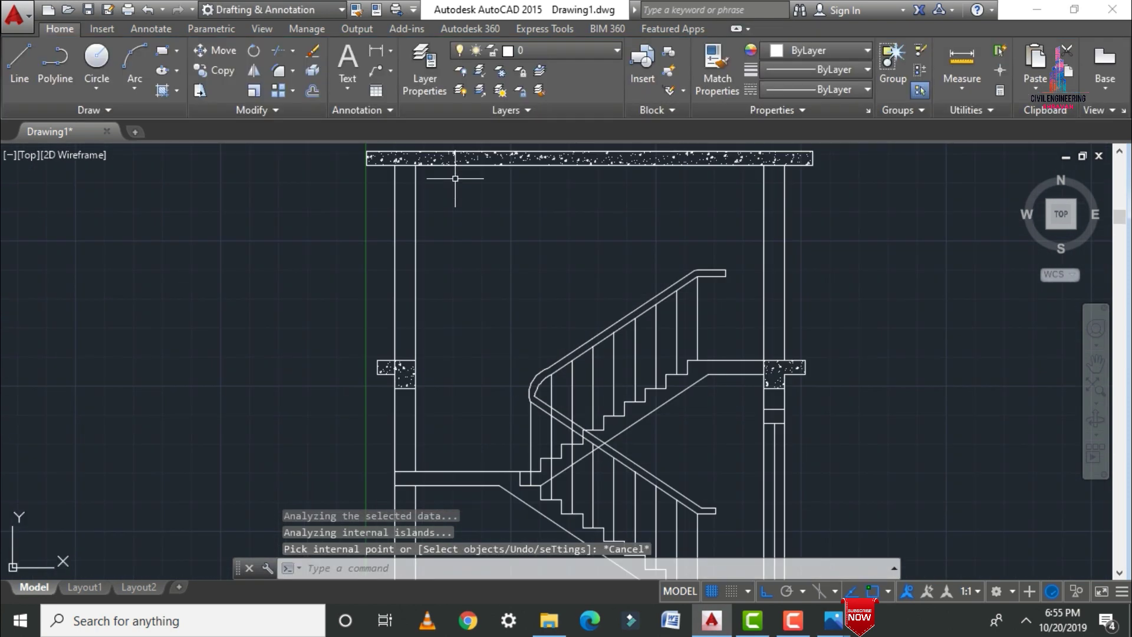
scroll(463, 270, down, 2)
Hatch inside both side walls of the section with the ANSI31 pattern.
key(Return)
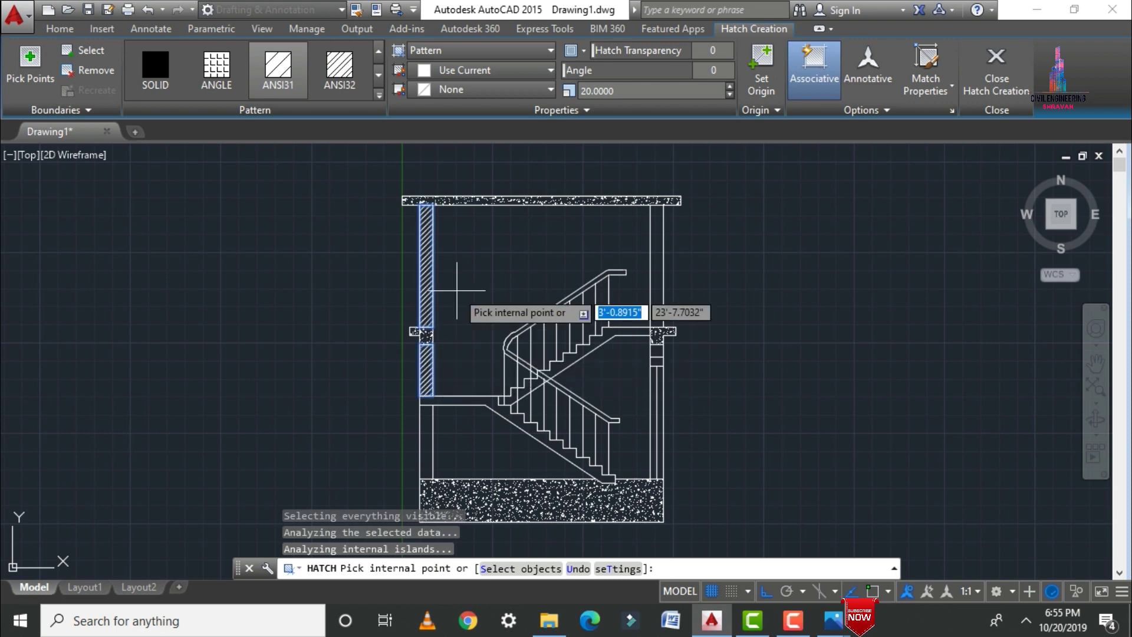
scroll(434, 367, down, 4)
scroll(437, 397, up, 4)
scroll(438, 394, up, 2)
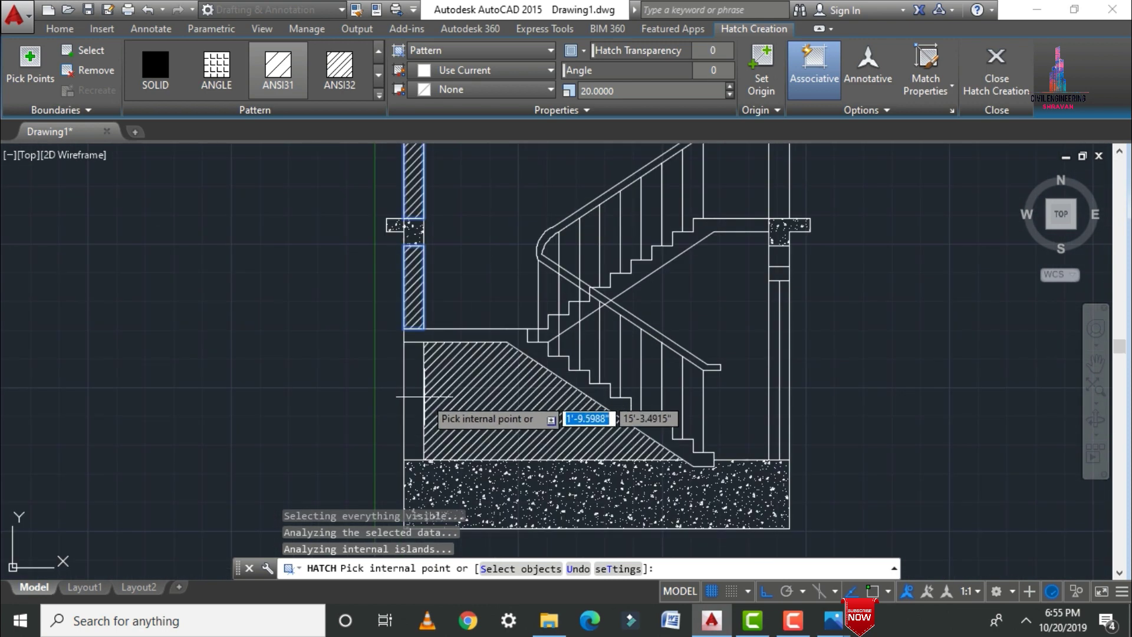
scroll(403, 430, down, 2)
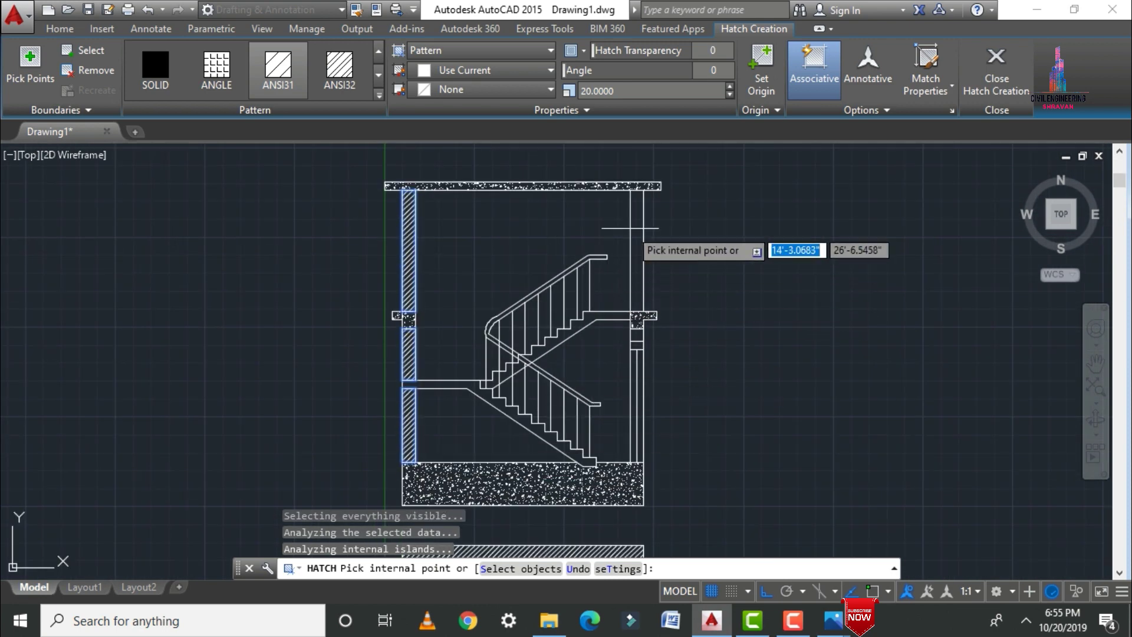
scroll(642, 339, up, 4)
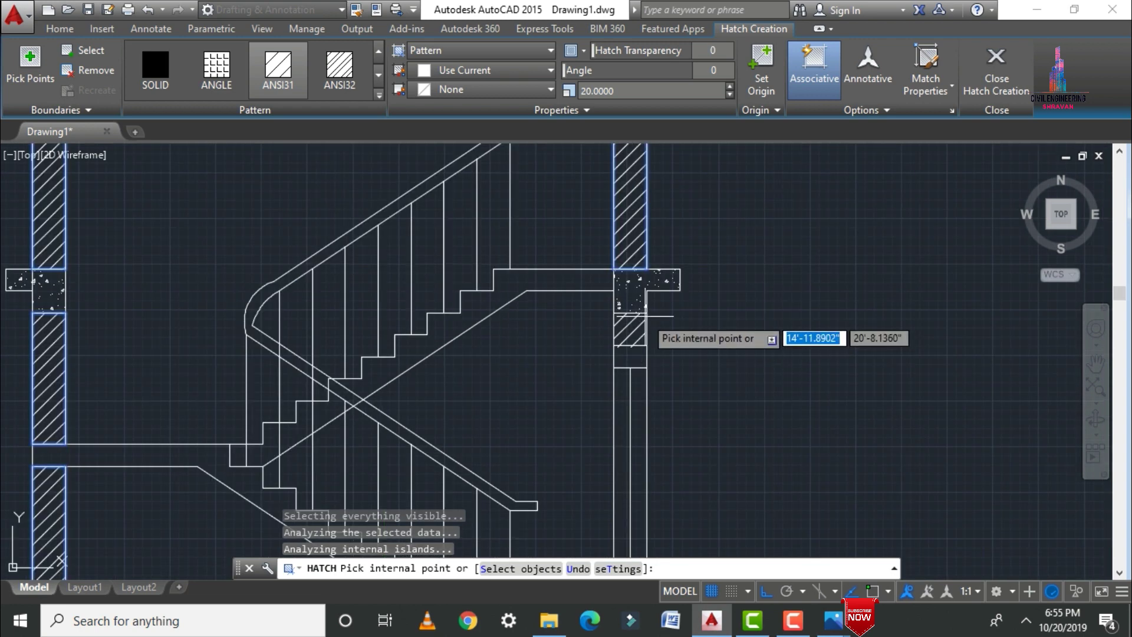
scroll(649, 307, down, 5)
key(Escape)
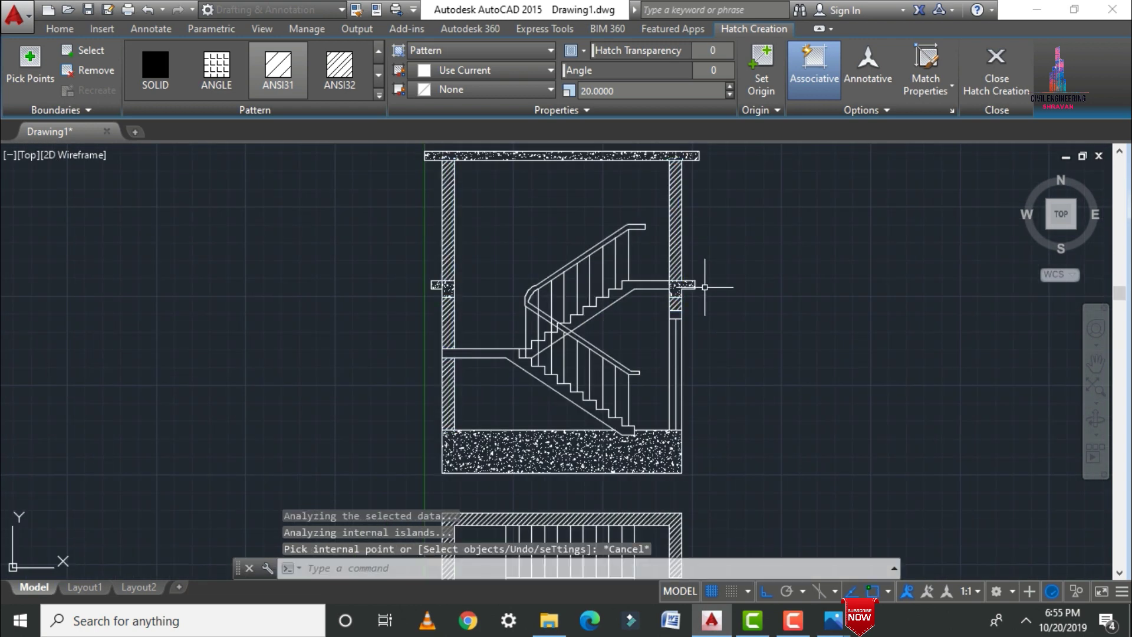
scroll(676, 317, up, 5)
Fill the small strip below the right landing with a SOLID hatch.
text(h)
key(Return)
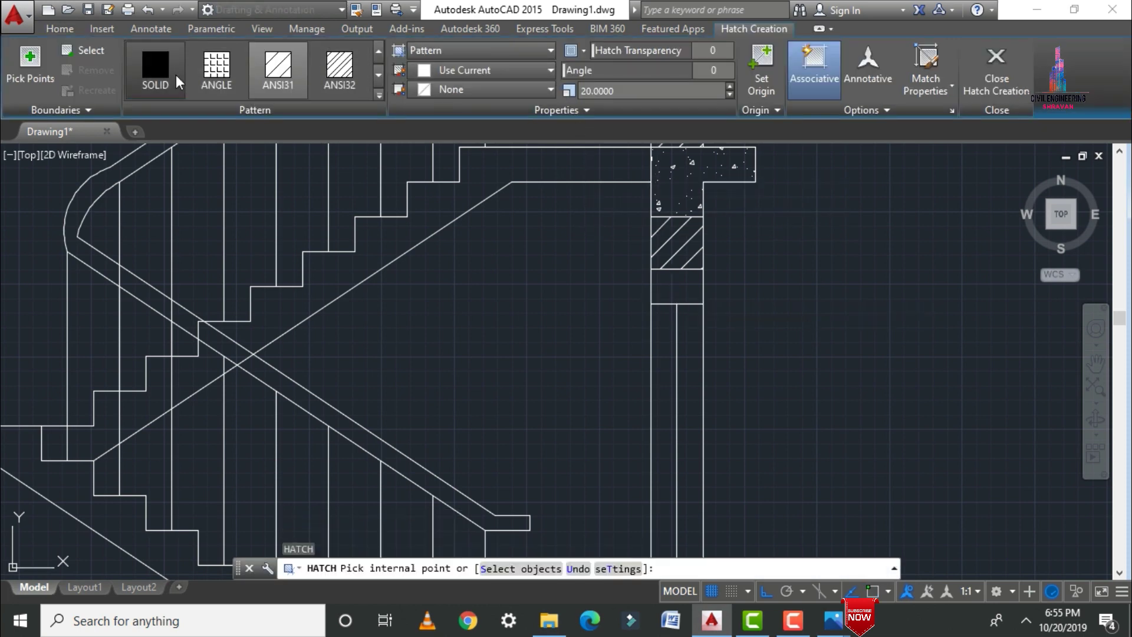
click(155, 71)
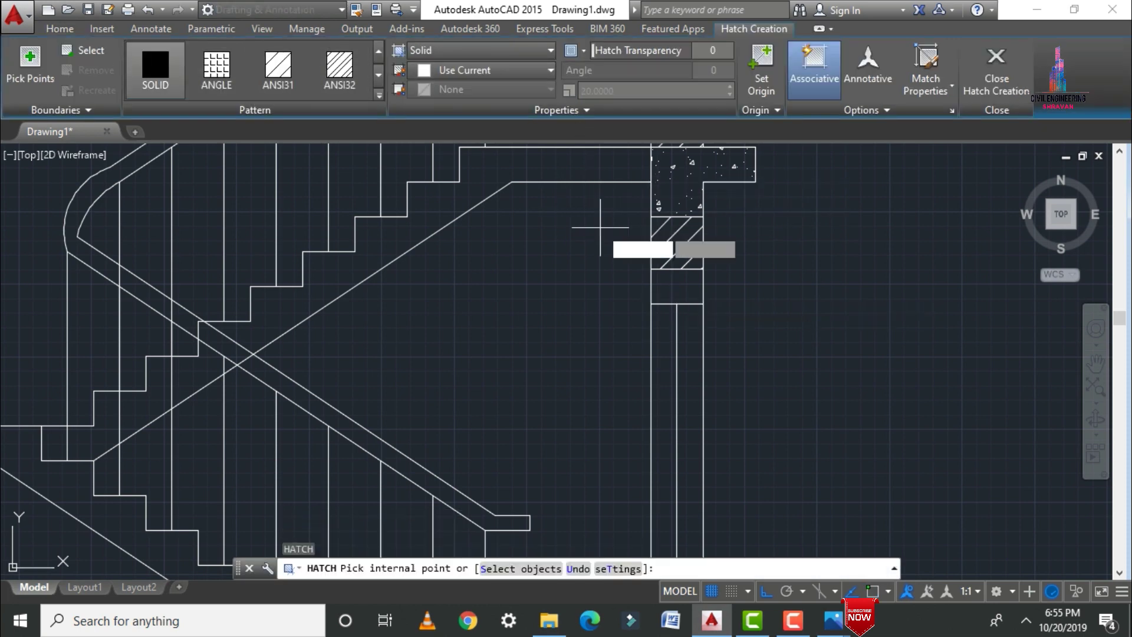
click(677, 286)
scroll(678, 287, down, 6)
scroll(646, 330, down, 4)
key(Escape)
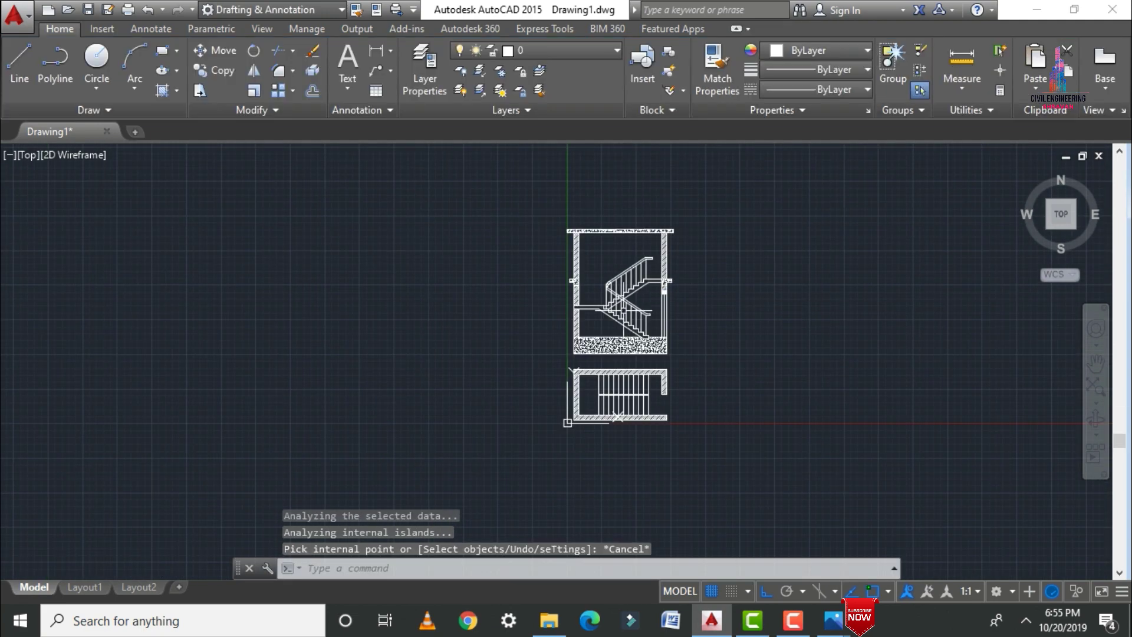
scroll(617, 224, up, 4)
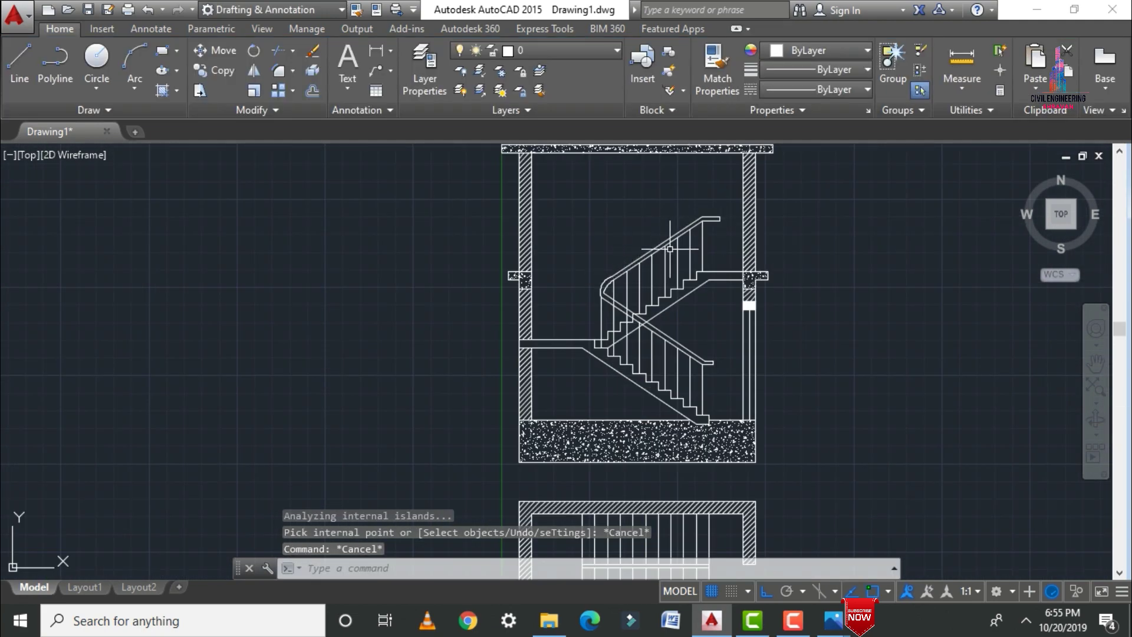
middle_drag(638, 207, 620, 214)
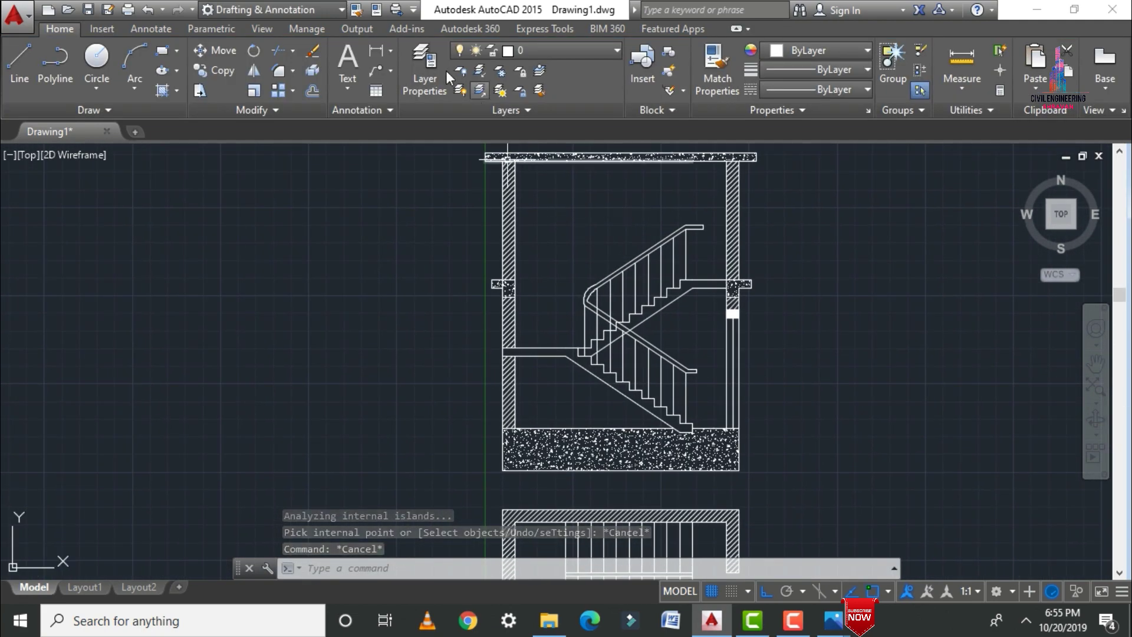
Add a 16' linear dimension across the top slab ends, placed above the slab.
click(376, 52)
scroll(368, 360, down, 3)
scroll(449, 236, up, 6)
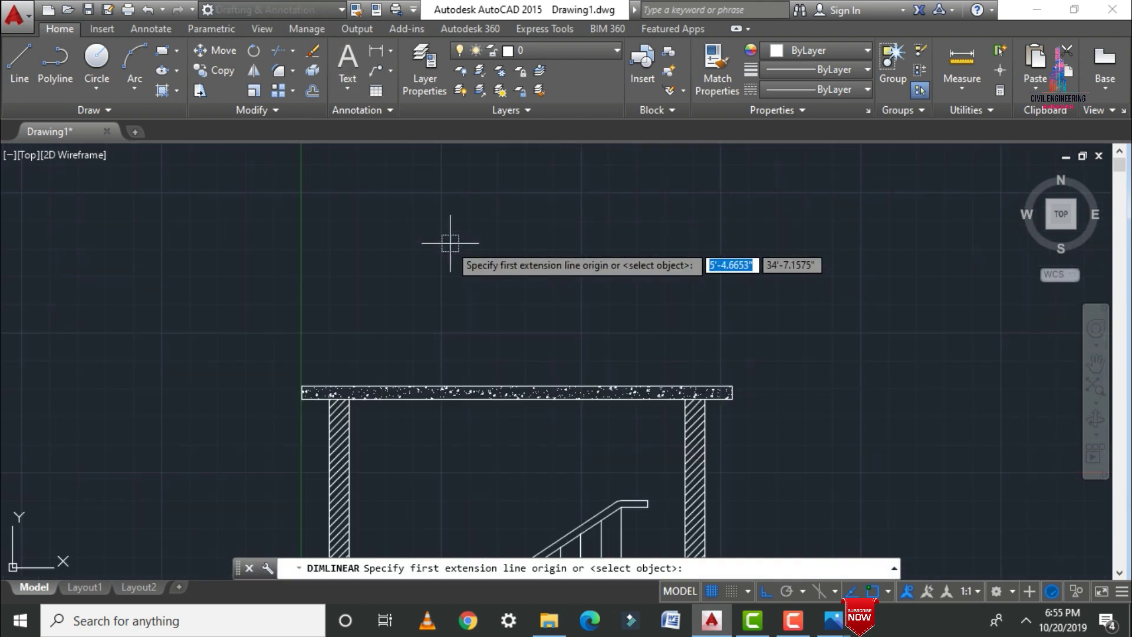
click(302, 387)
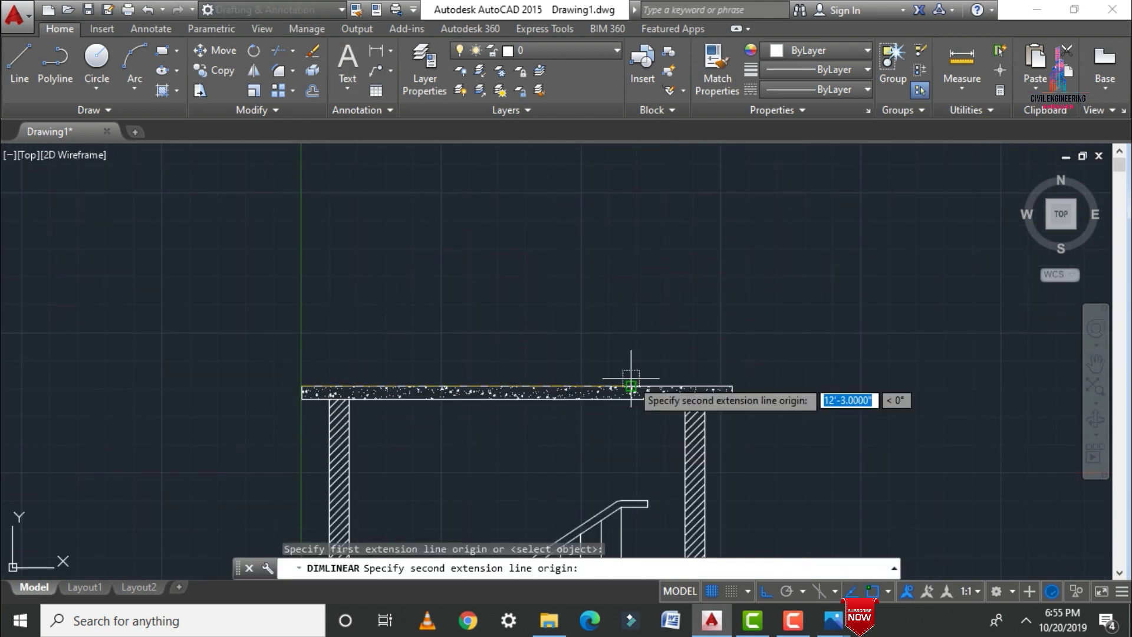
click(731, 387)
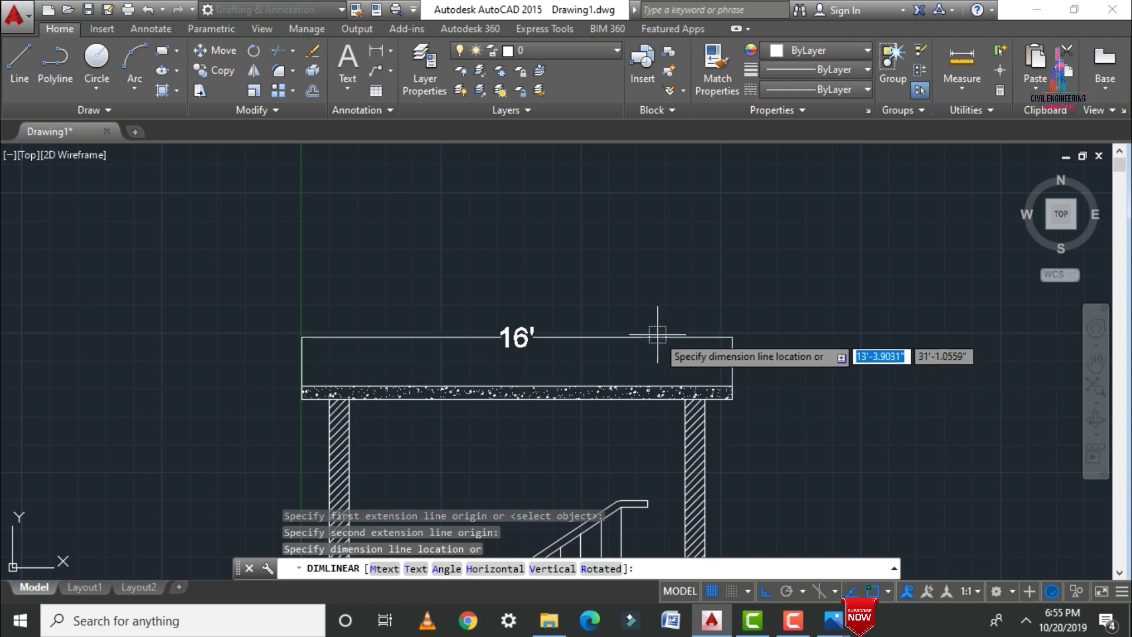
click(658, 331)
Dimension the right wall from its top corner to the landing as 7'.
click(380, 58)
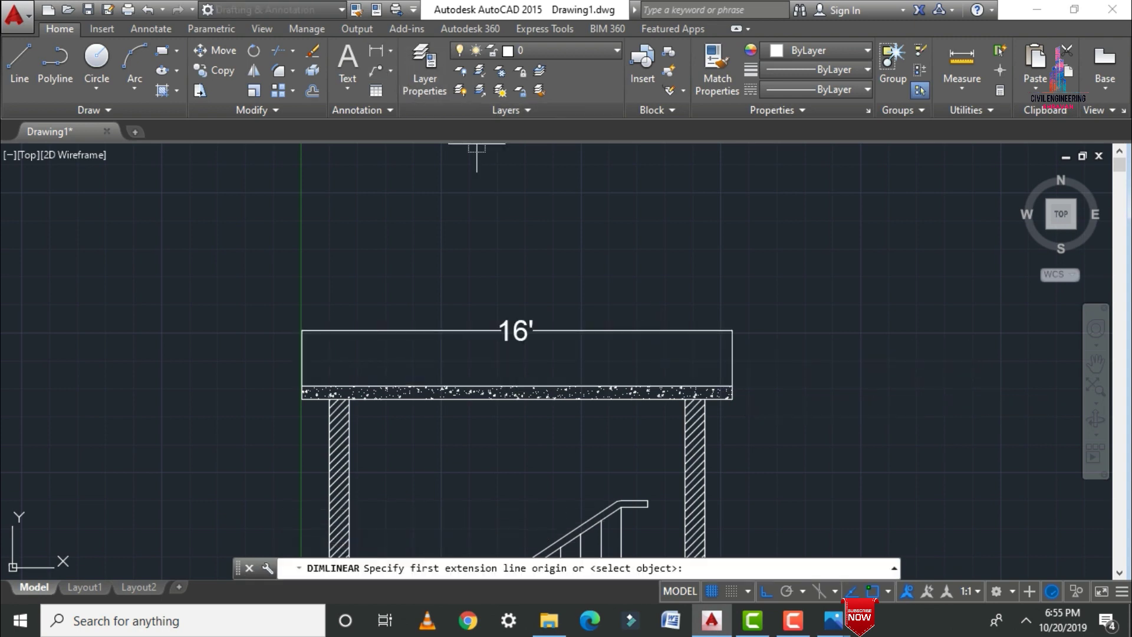
scroll(702, 392, up, 5)
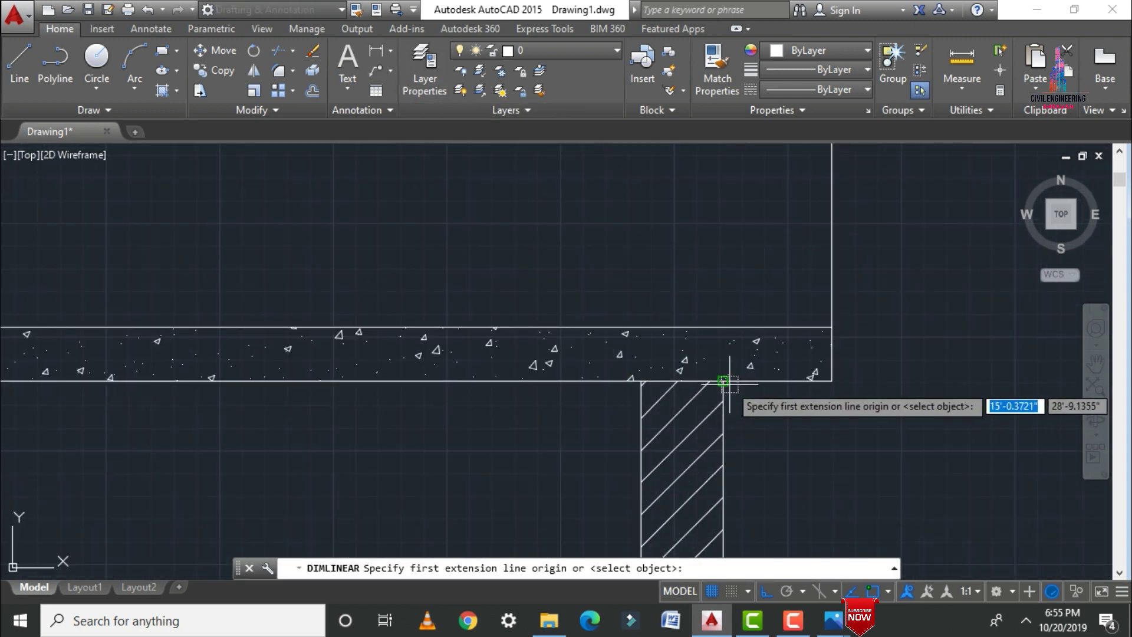
click(724, 381)
scroll(723, 381, down, 5)
scroll(691, 405, up, 4)
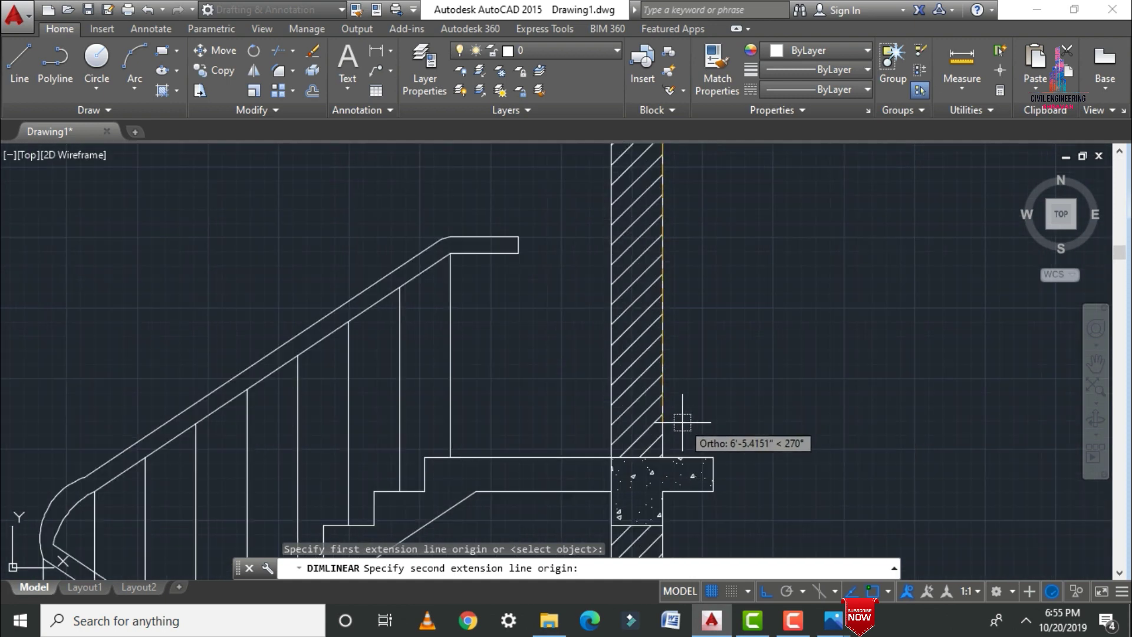
click(663, 457)
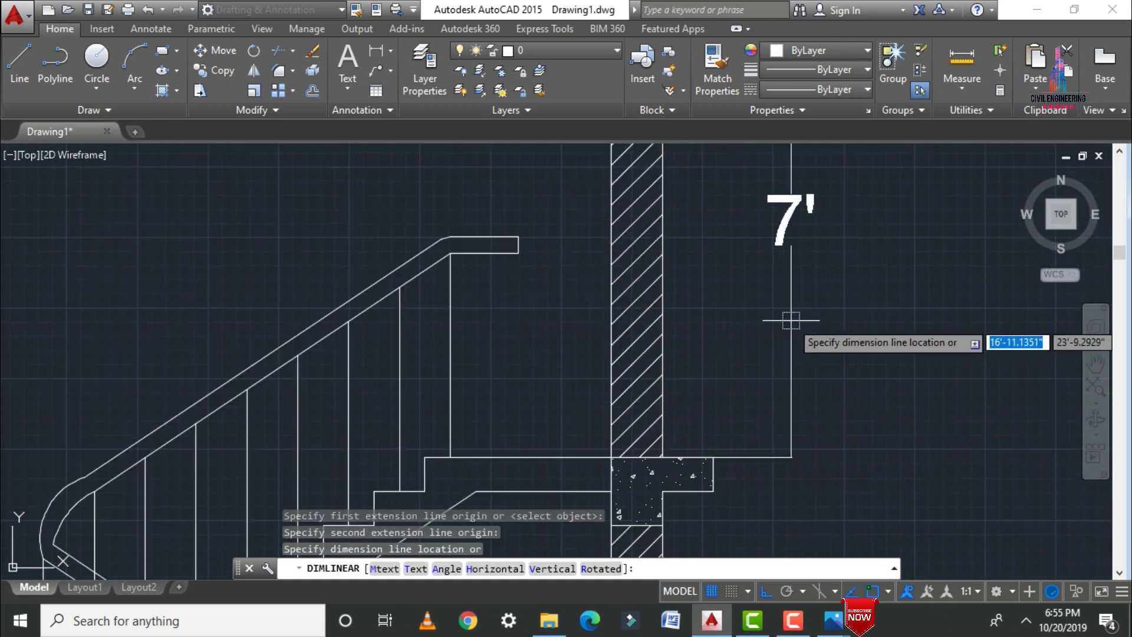
click(796, 271)
scroll(788, 254, down, 6)
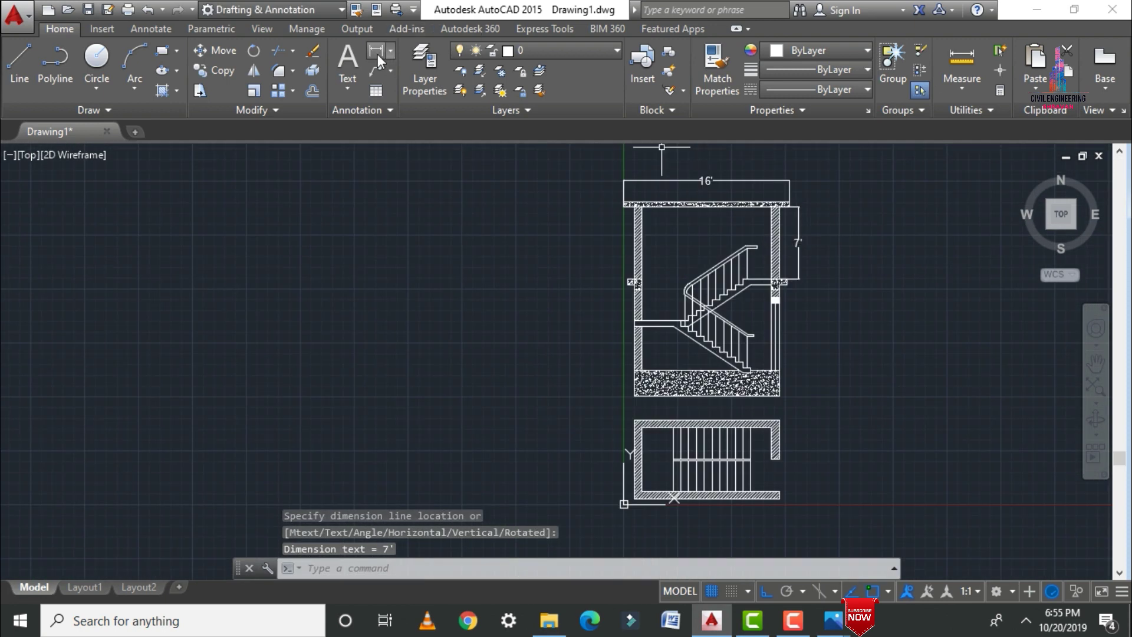
click(378, 59)
scroll(643, 374, up, 4)
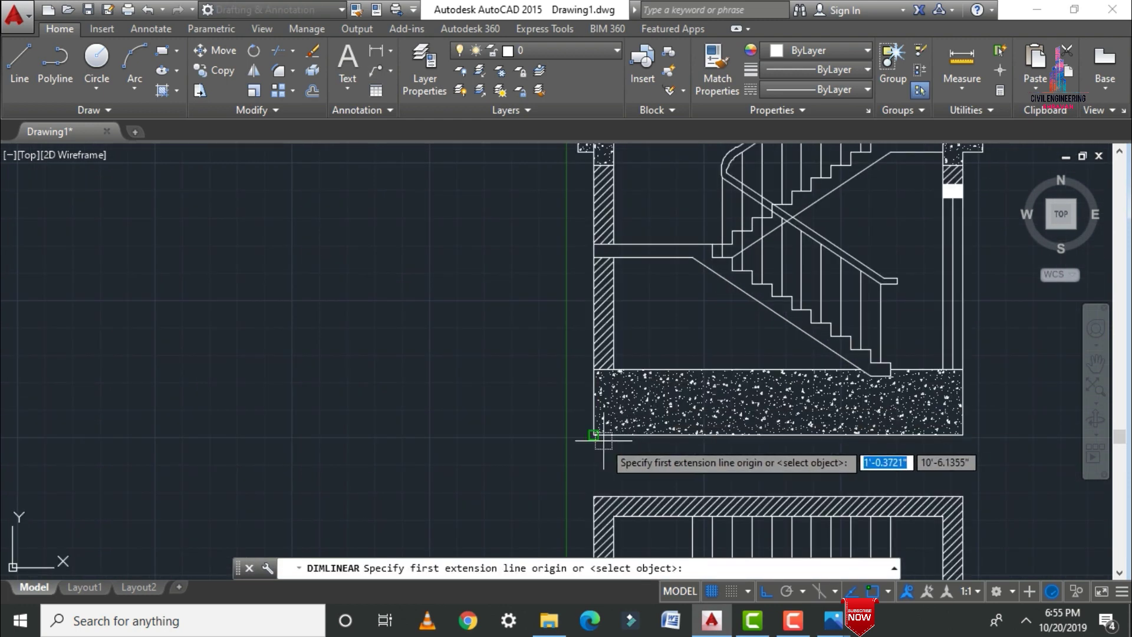
Place a 14' linear dimension below the base slab between its lower corners.
click(595, 436)
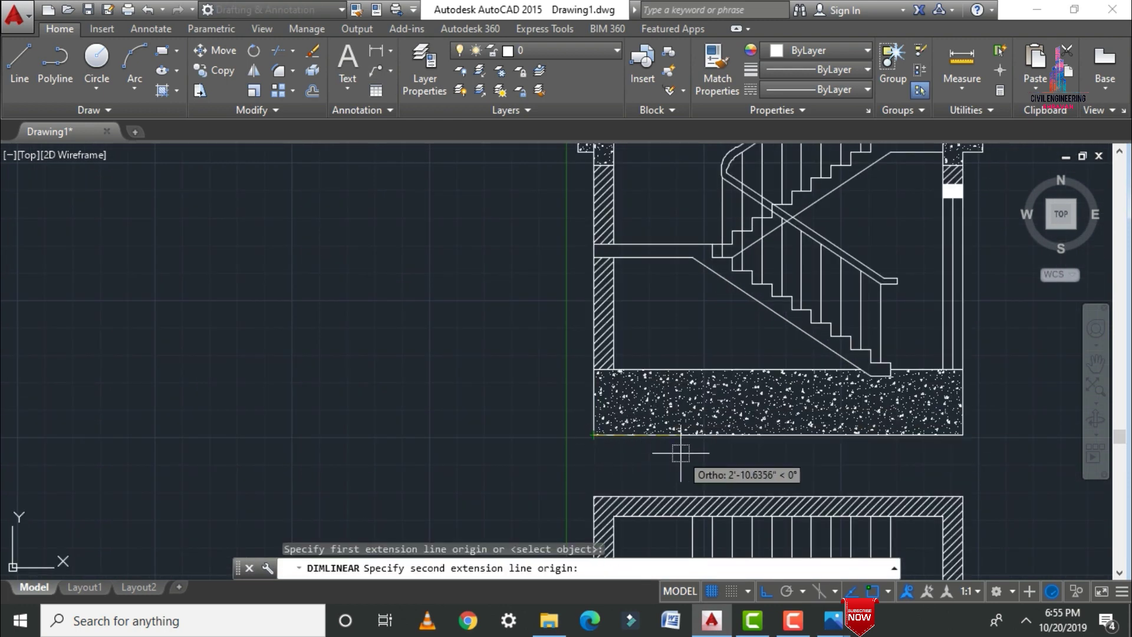
click(963, 435)
click(940, 455)
scroll(513, 277, down, 4)
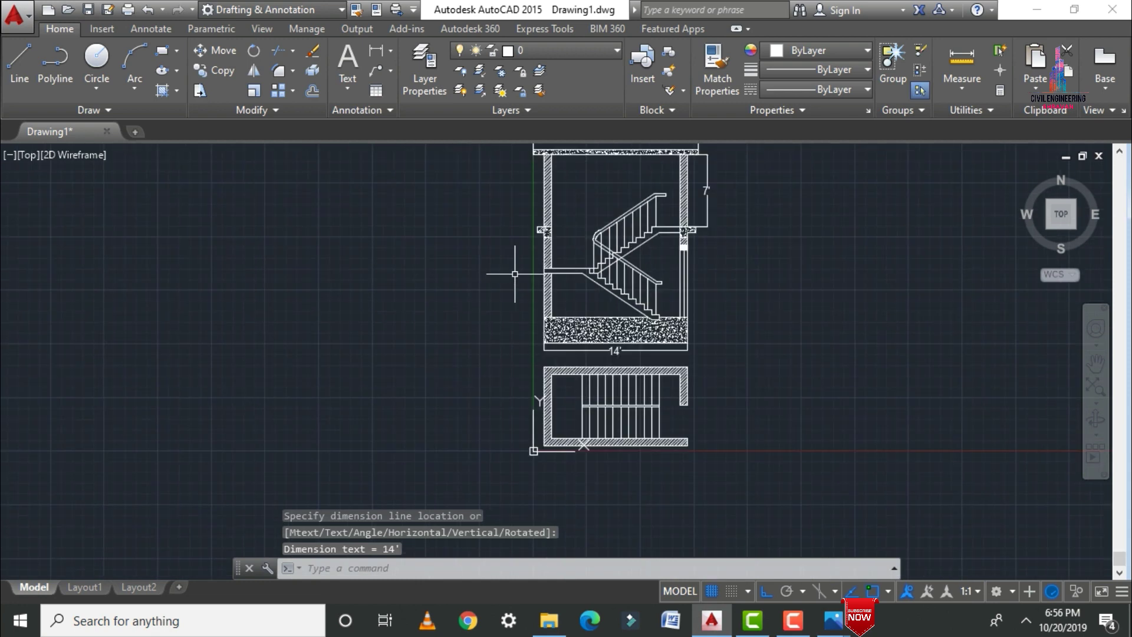
scroll(606, 382, up, 5)
Add a vertical linear dimension along the plan's left wall.
click(377, 50)
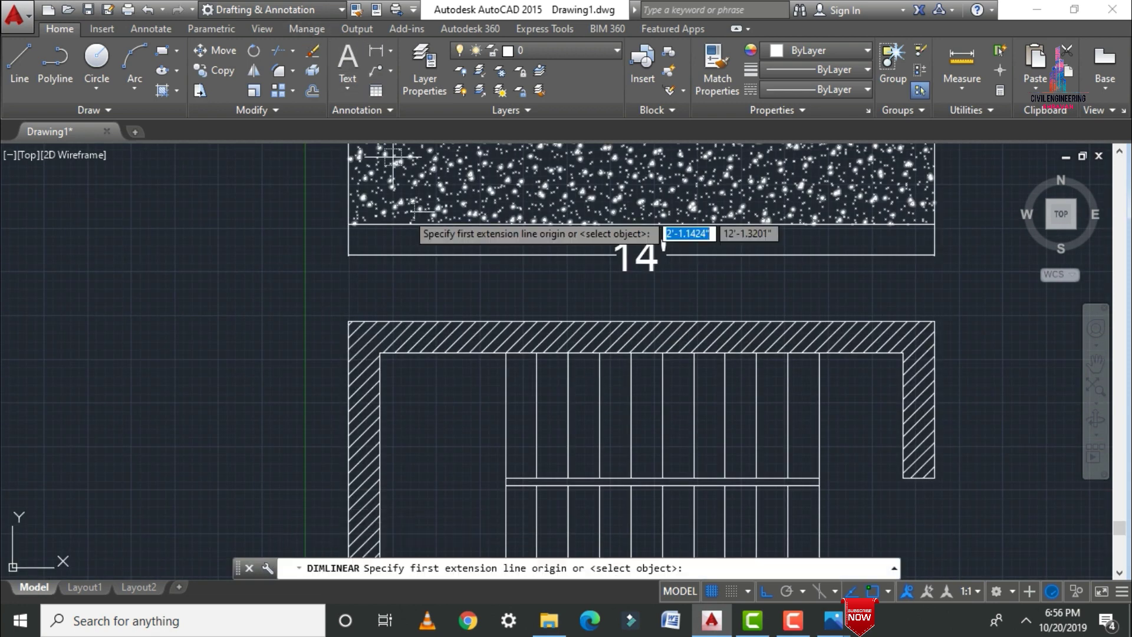
scroll(407, 236, down, 4)
click(388, 263)
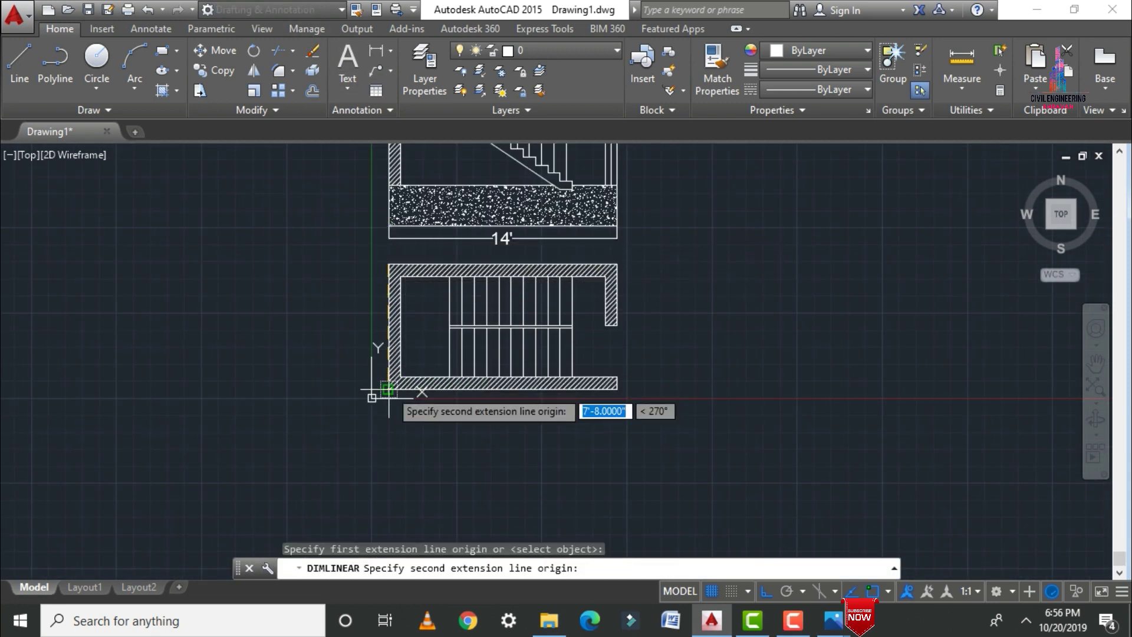
click(378, 389)
click(361, 330)
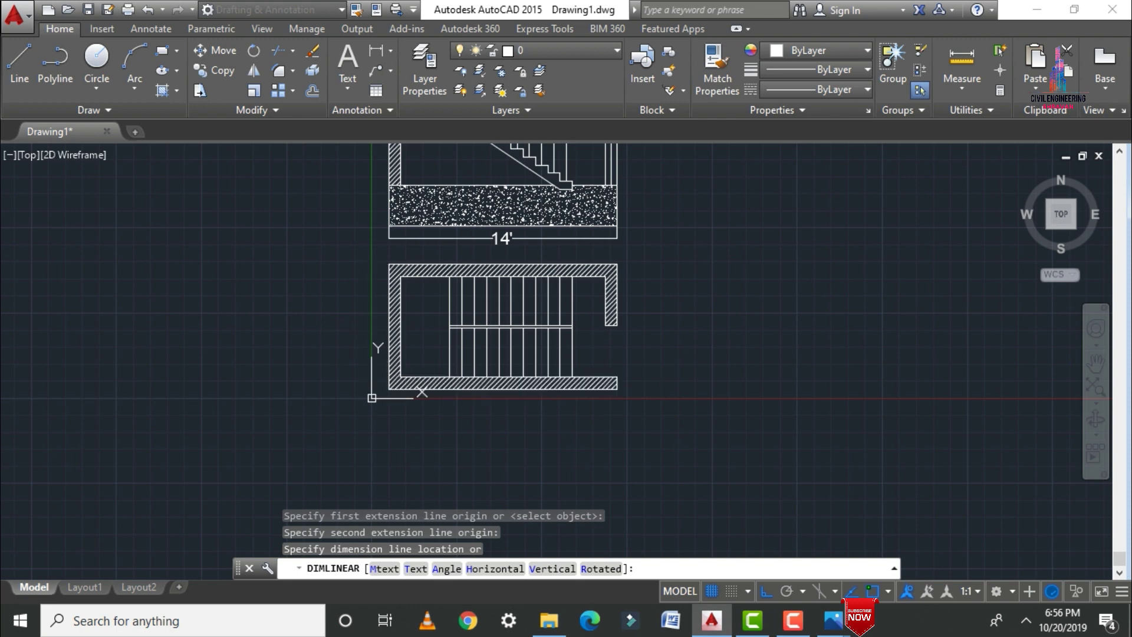
Change the 7'-8.0000" dimension text to 7'8".
click(372, 329)
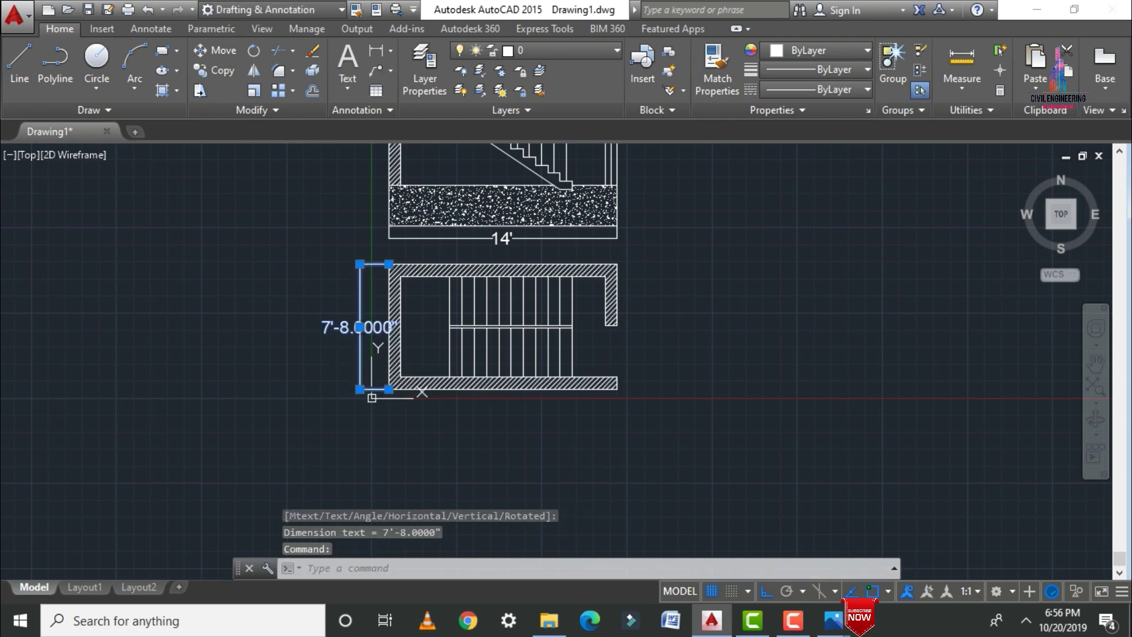
double_click(388, 327)
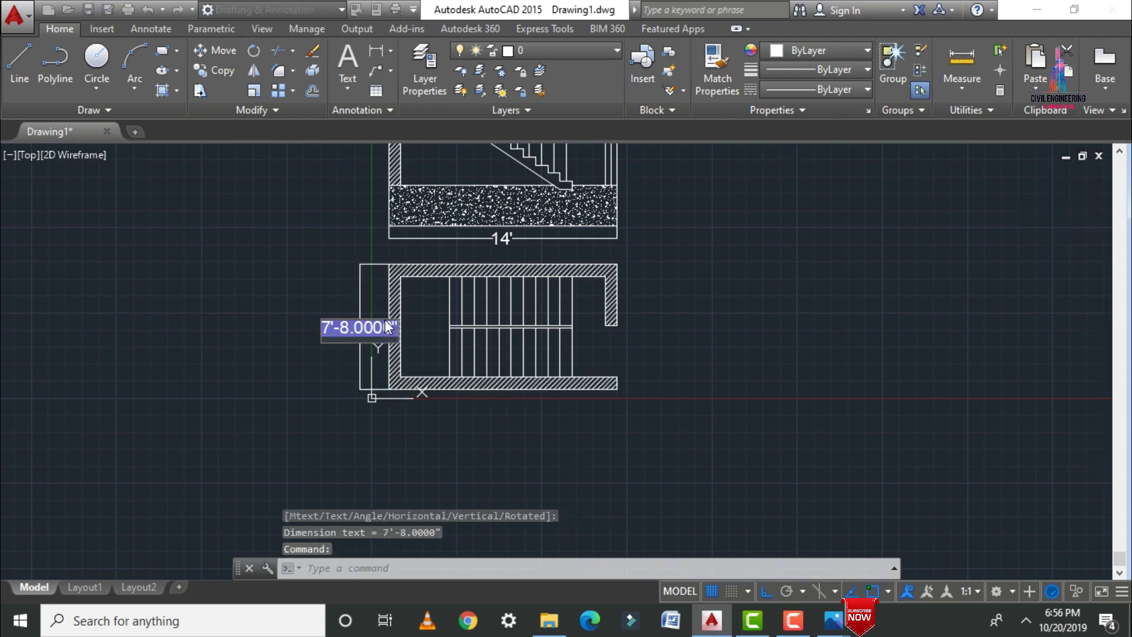
text(7'8")
click(383, 188)
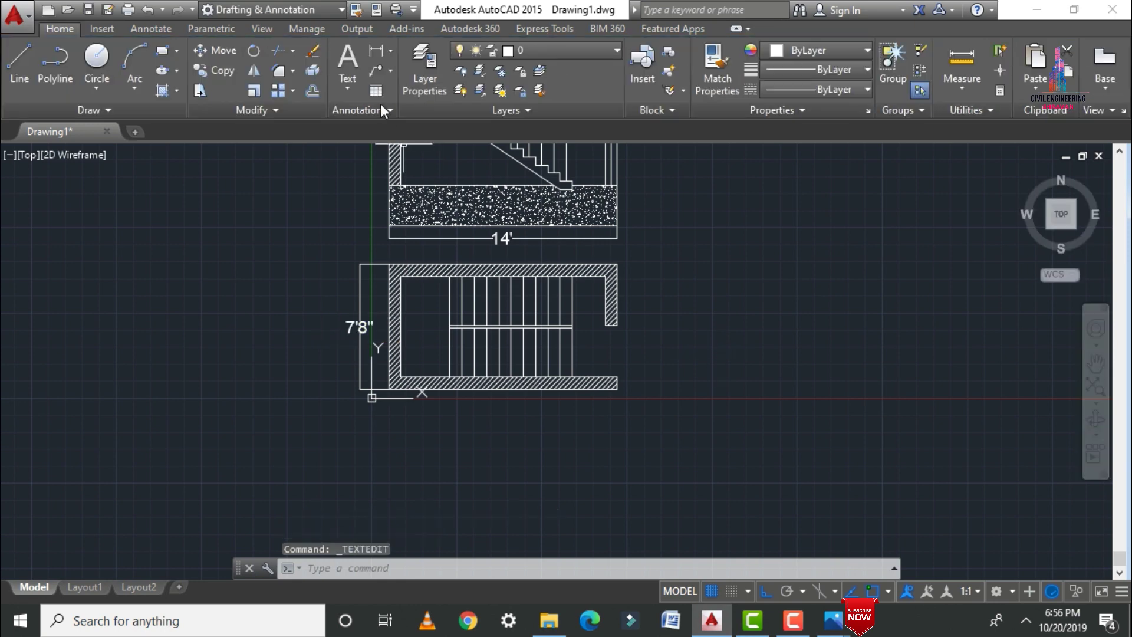
click(376, 52)
scroll(592, 257, up, 4)
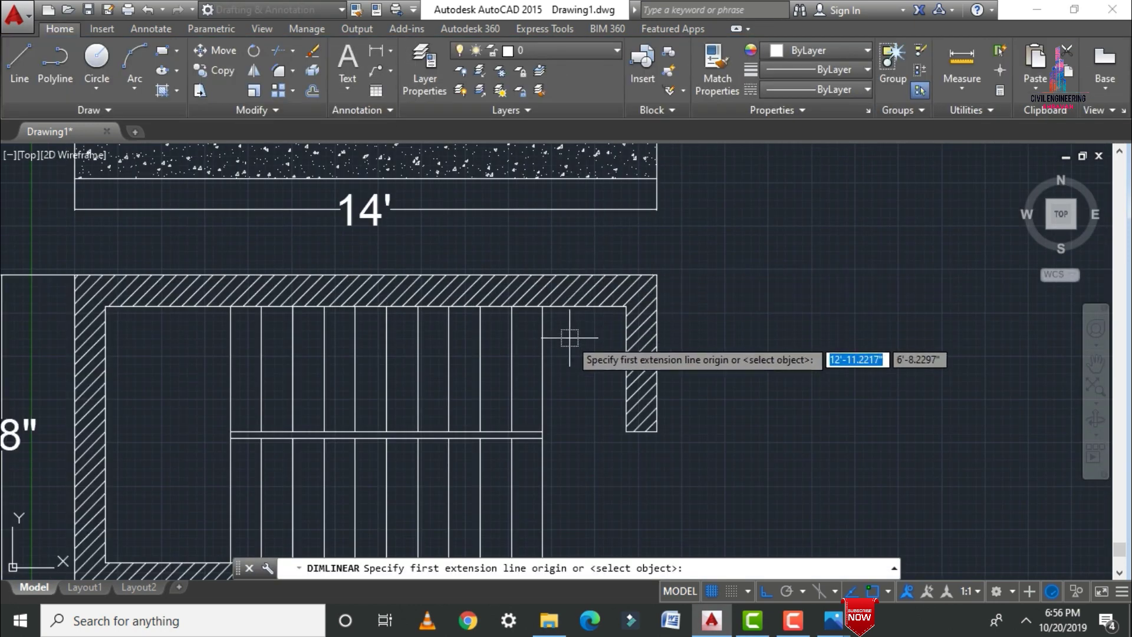
Dimension the plan's 2' gap by the right wall and 3' gap from inner wall to stair.
click(542, 307)
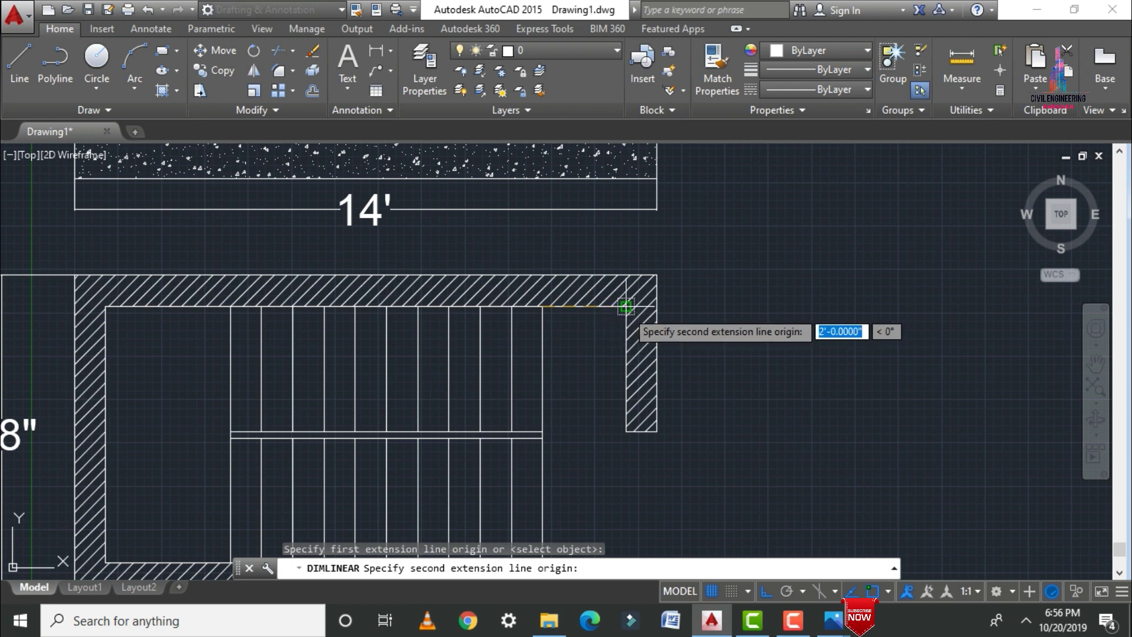
click(626, 307)
click(603, 344)
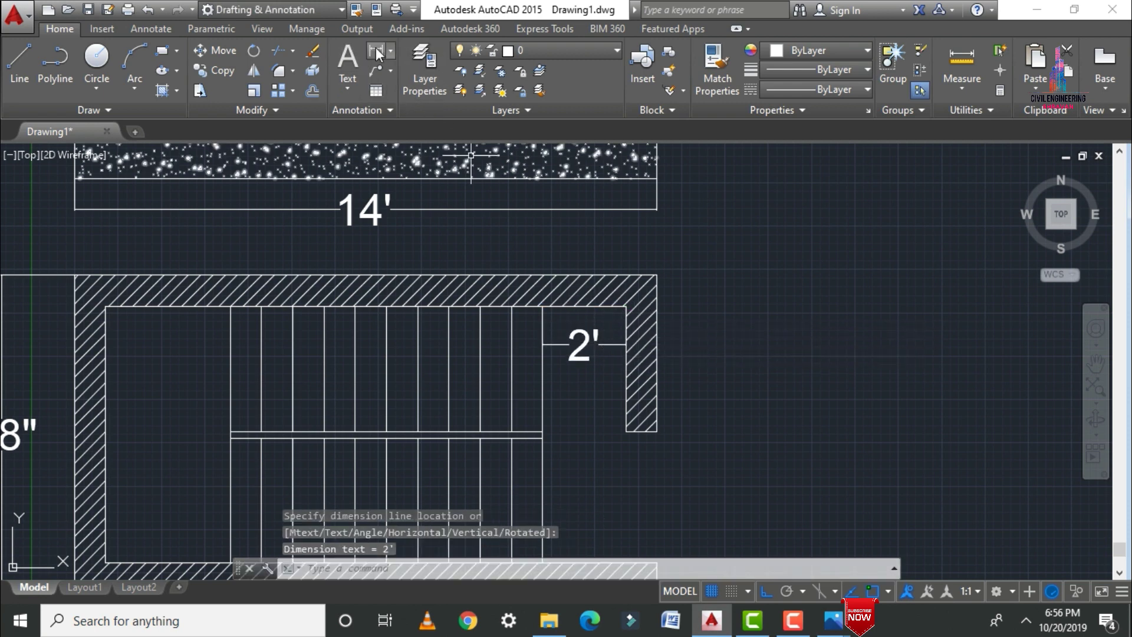
click(377, 52)
click(105, 308)
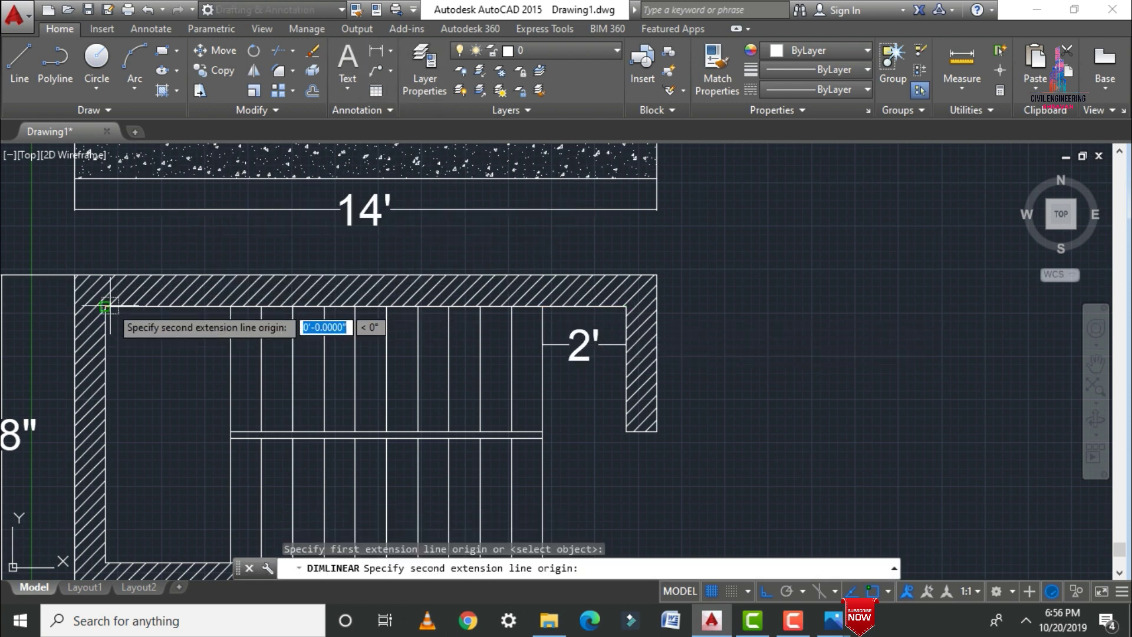
click(231, 307)
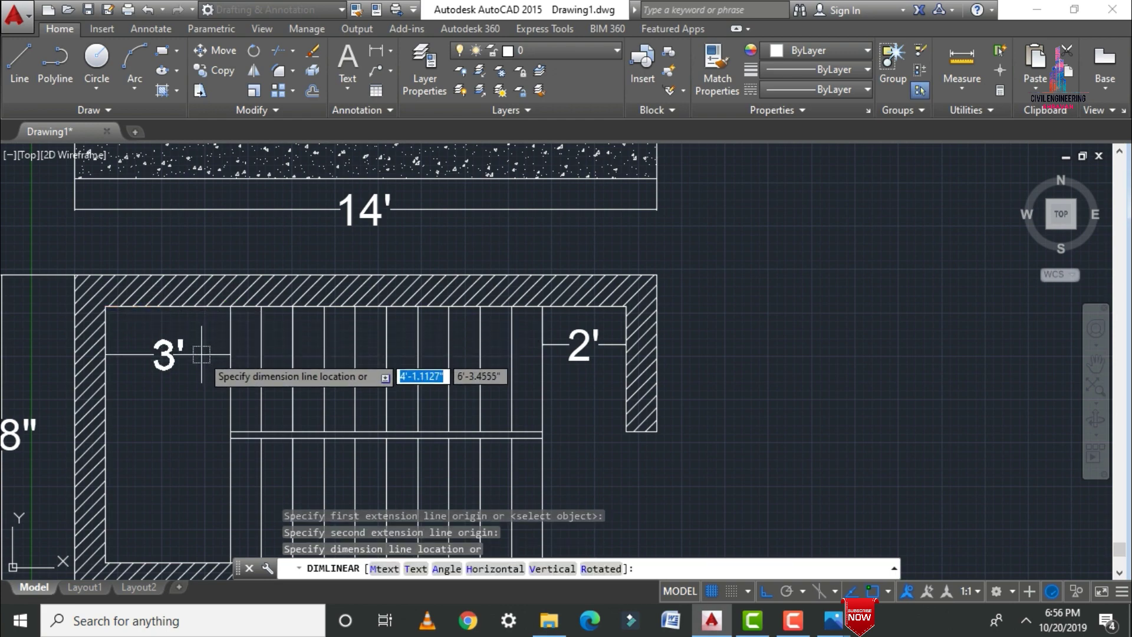
click(207, 354)
scroll(319, 312, down, 5)
scroll(513, 354, down, 2)
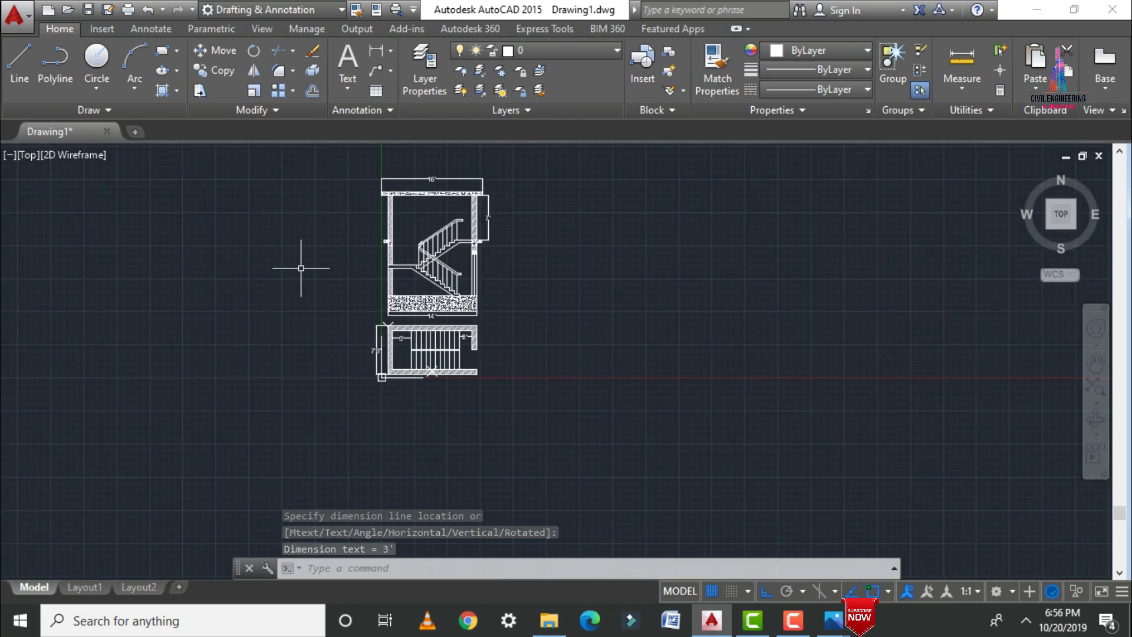
scroll(380, 181, up, 6)
scroll(417, 253, down, 2)
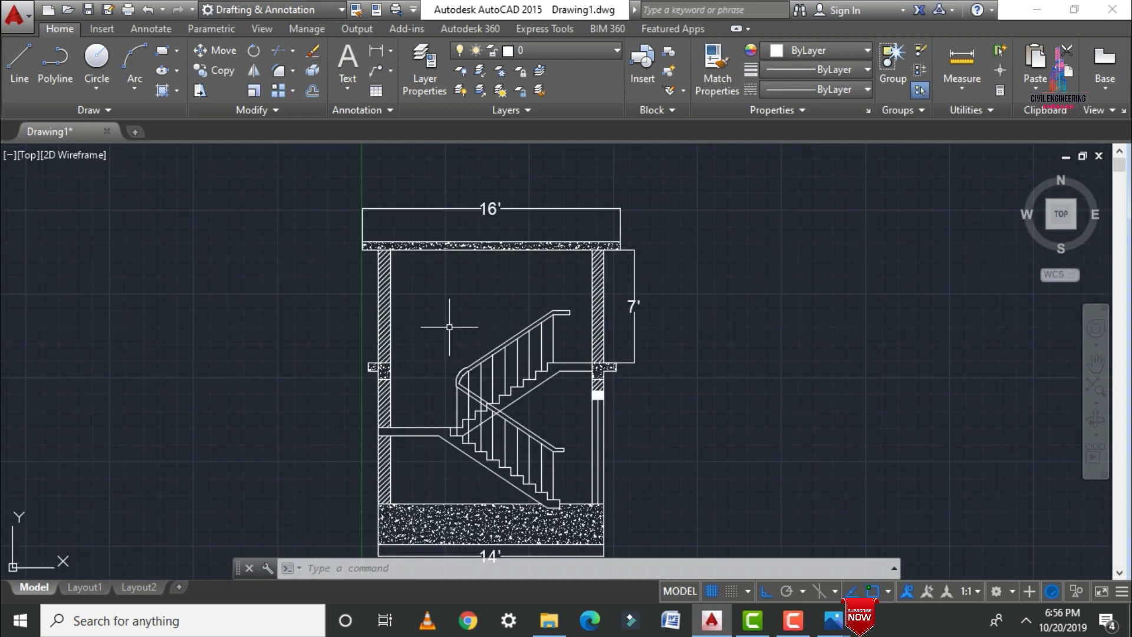
Zoom to show the whole drawing, then switch to Layout2 and dismiss Page Setup Manager.
text(z)
key(Return)
key(Return)
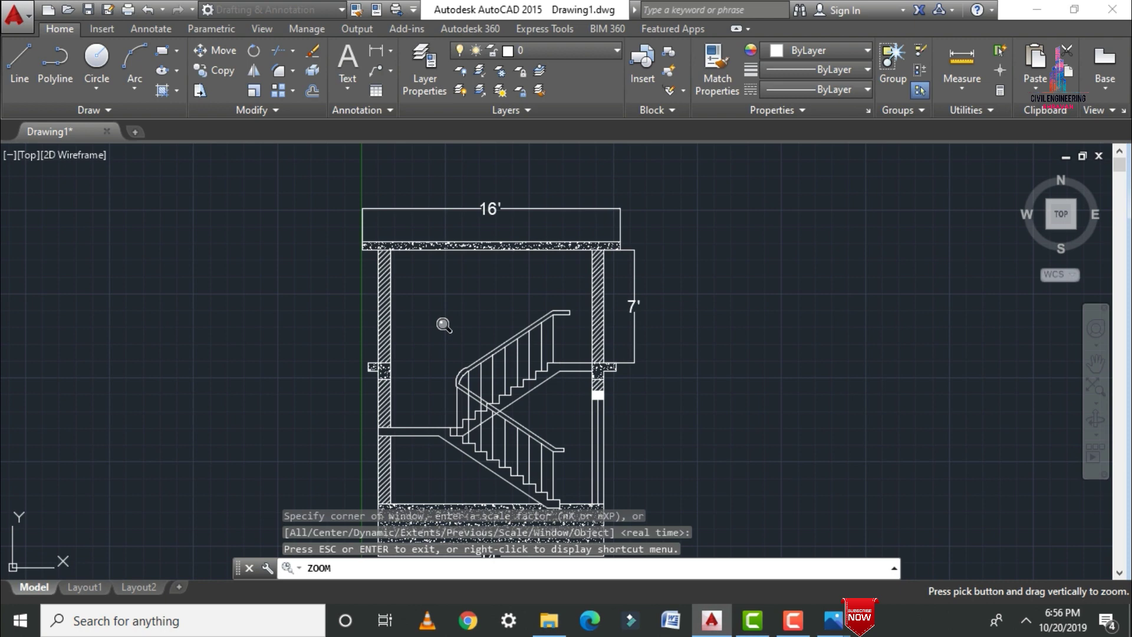
key(Escape)
text(z)
key(Return)
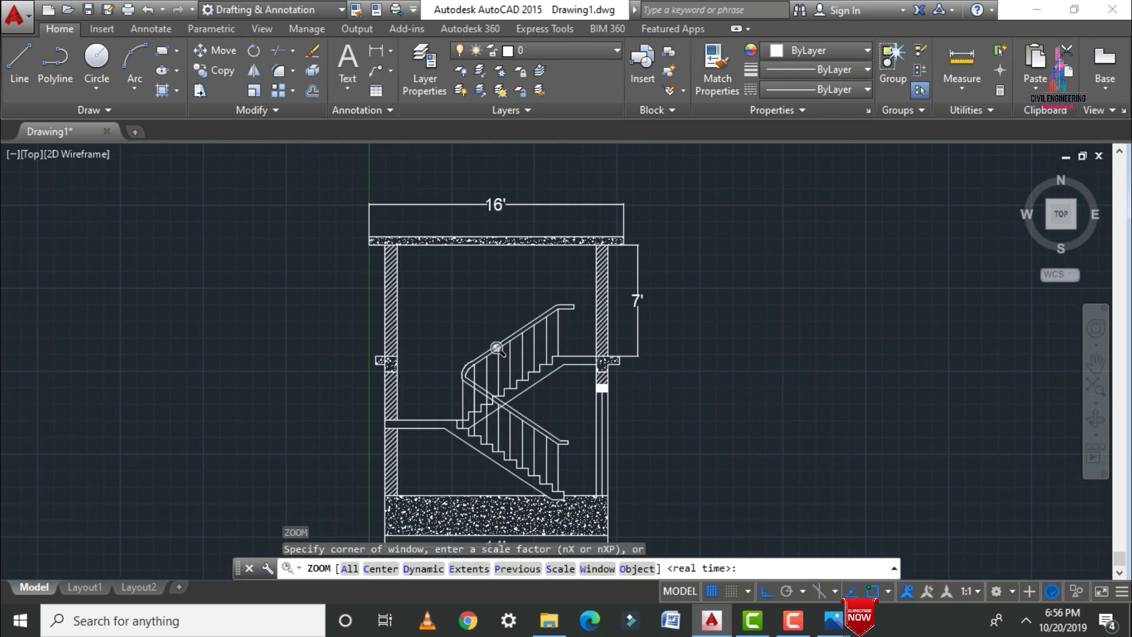
text(a)
key(Return)
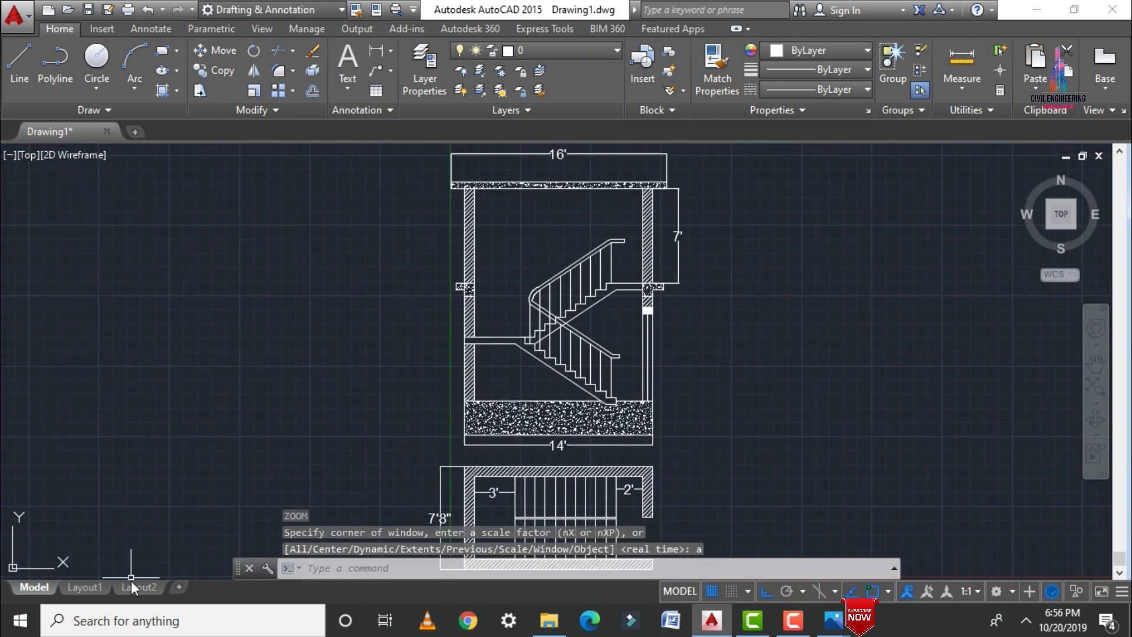
click(131, 586)
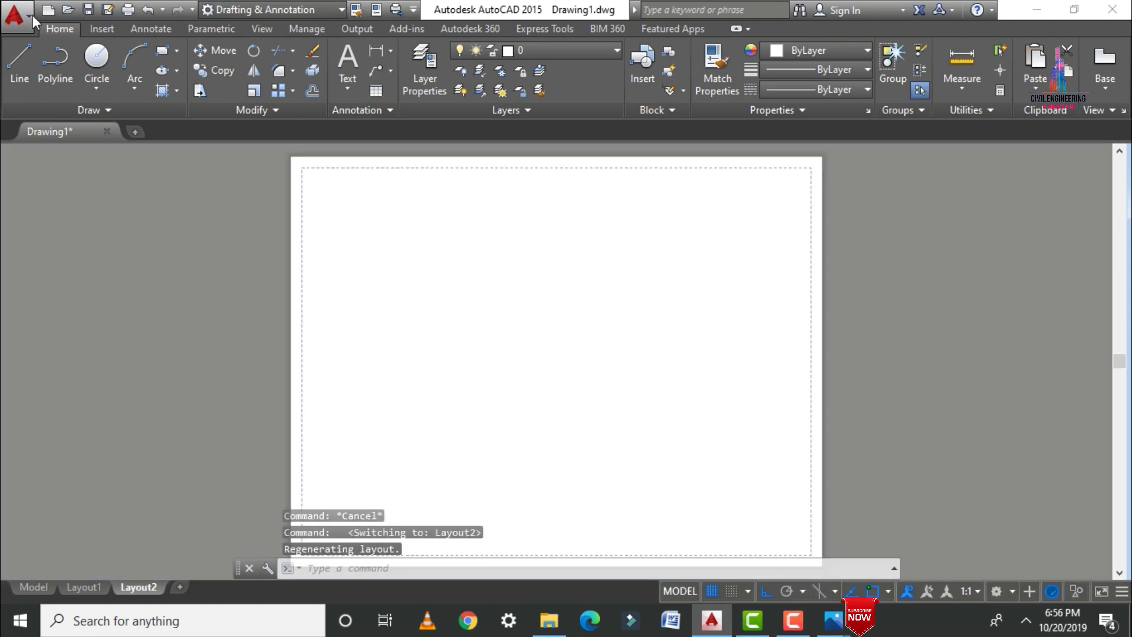
click(630, 477)
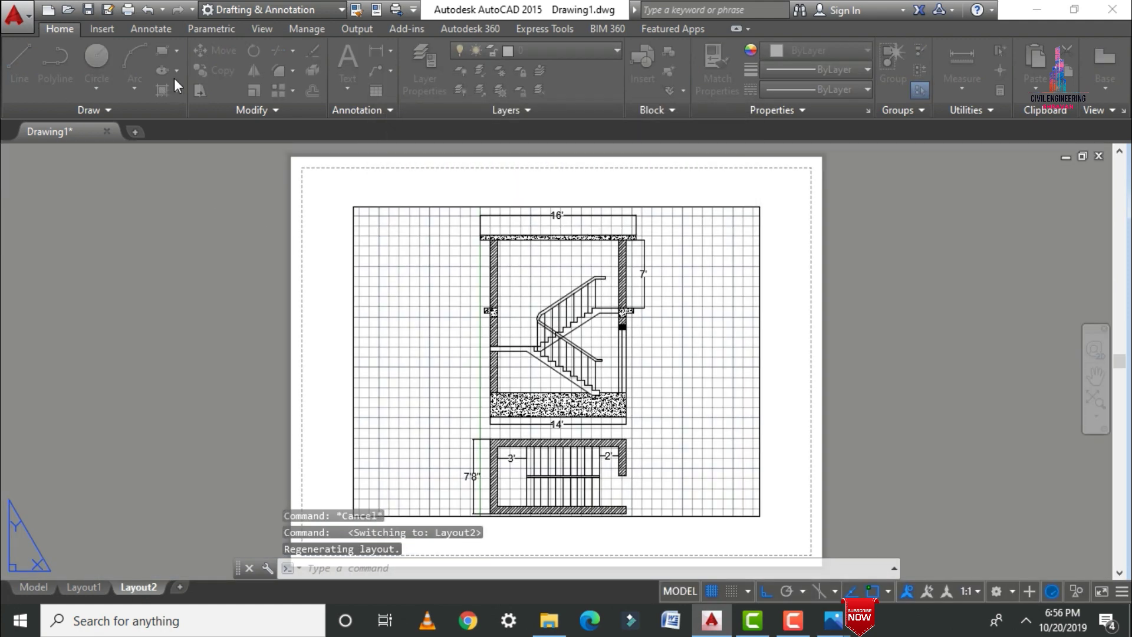
Export the layout as a PDF named Stair case asd on the Desktop.
click(18, 13)
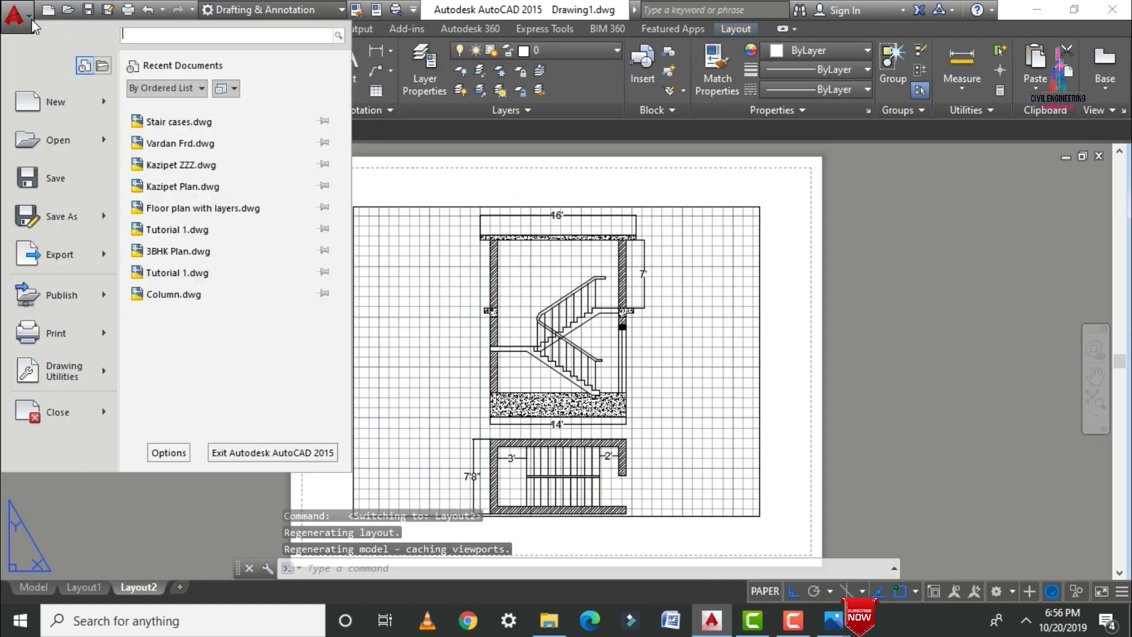
mouse_move(39, 260)
key(Escape)
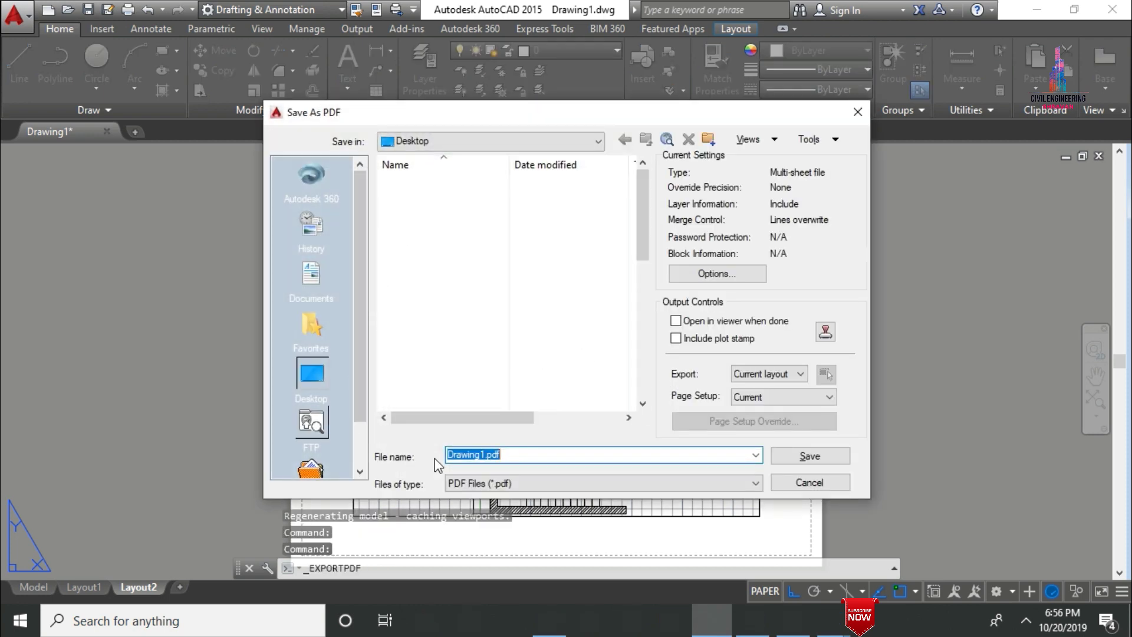
text(Stair c)
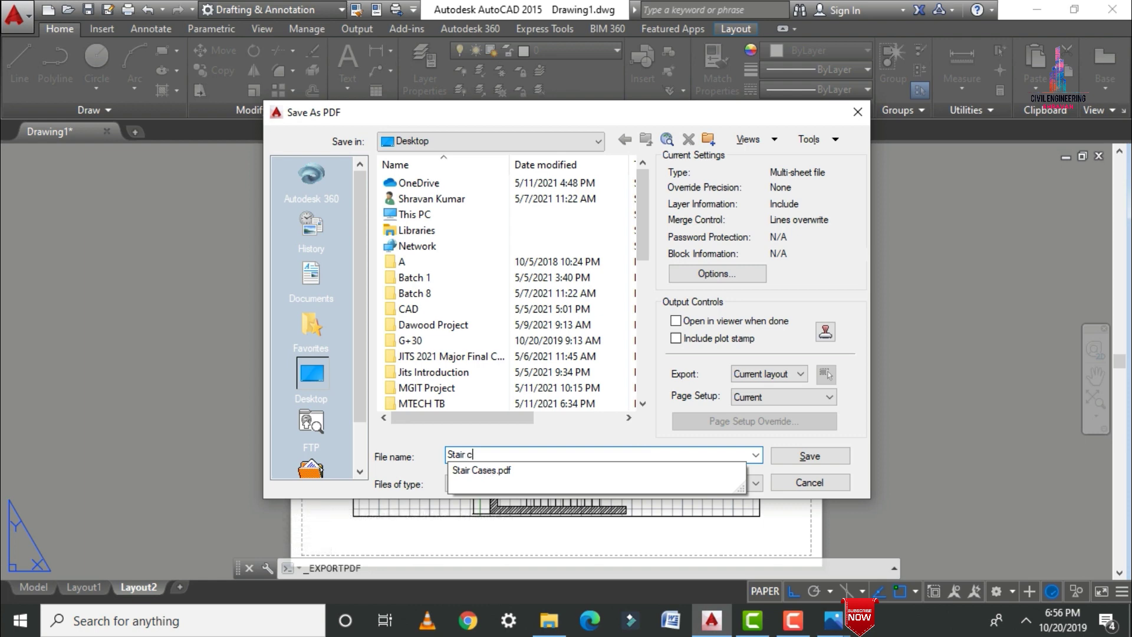
text(ase asd)
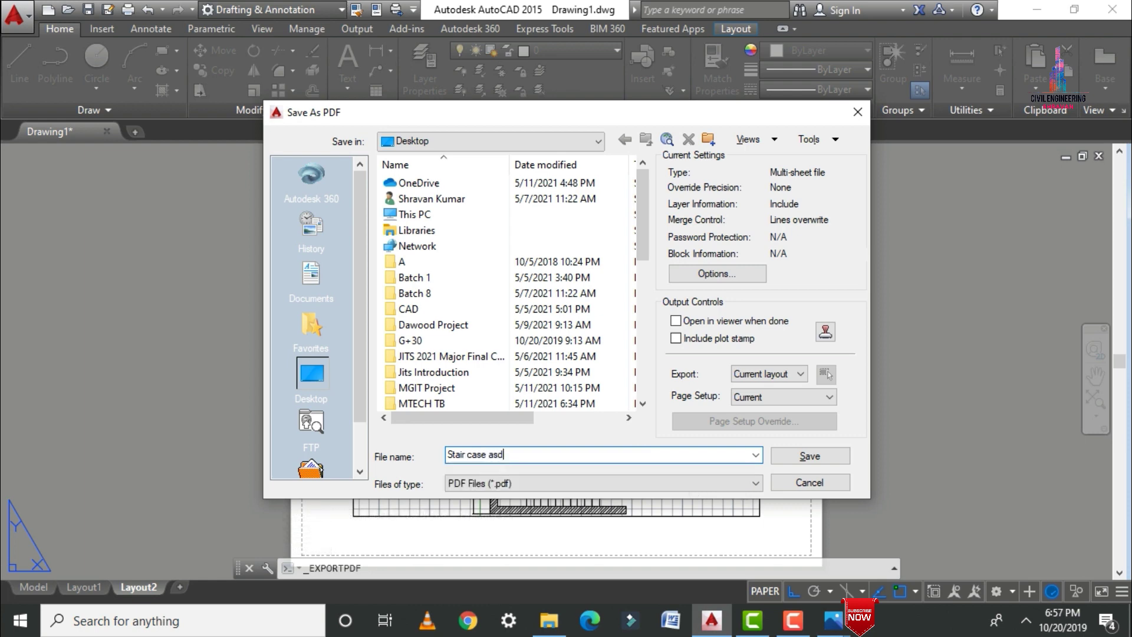
key(Return)
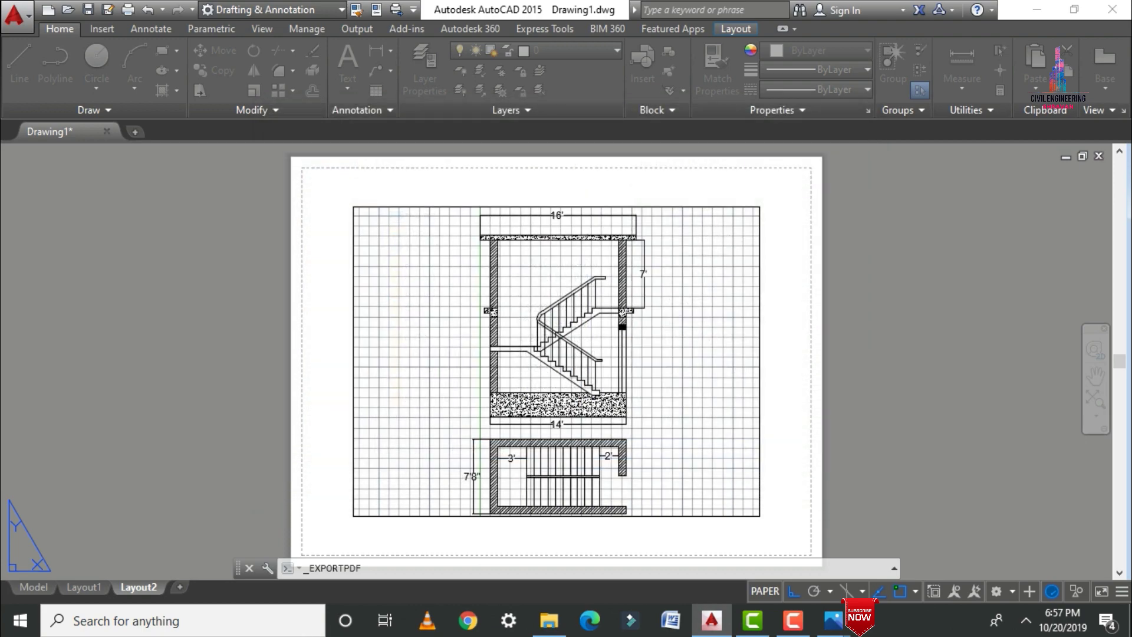
Open the exported Stair case asd PDF from File Explorer.
click(1031, 17)
click(1036, 8)
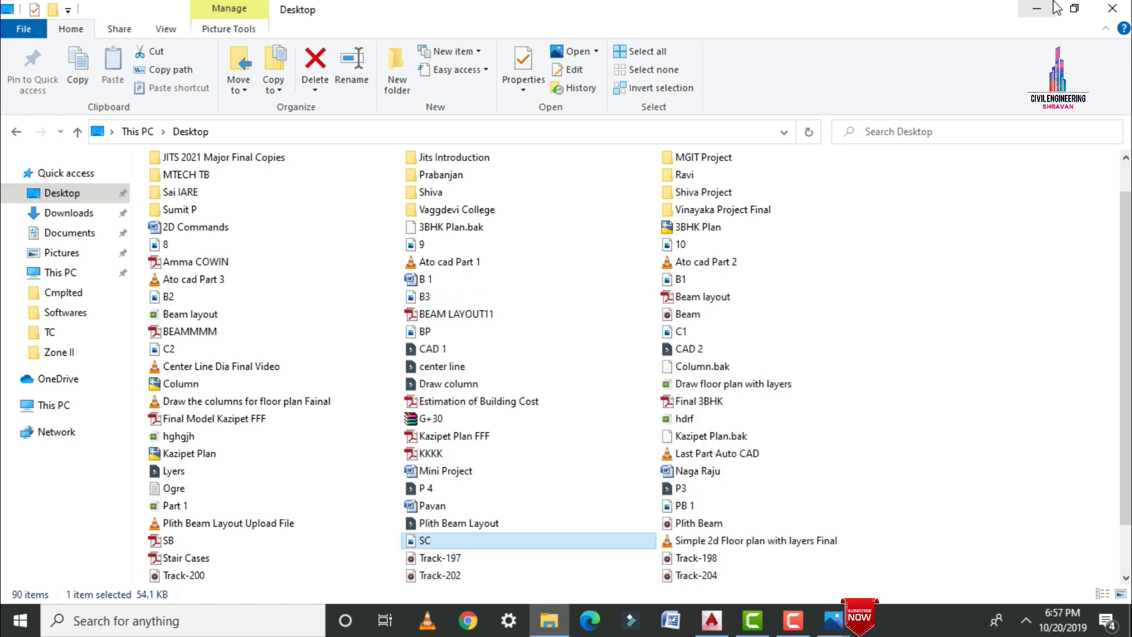
click(1025, 369)
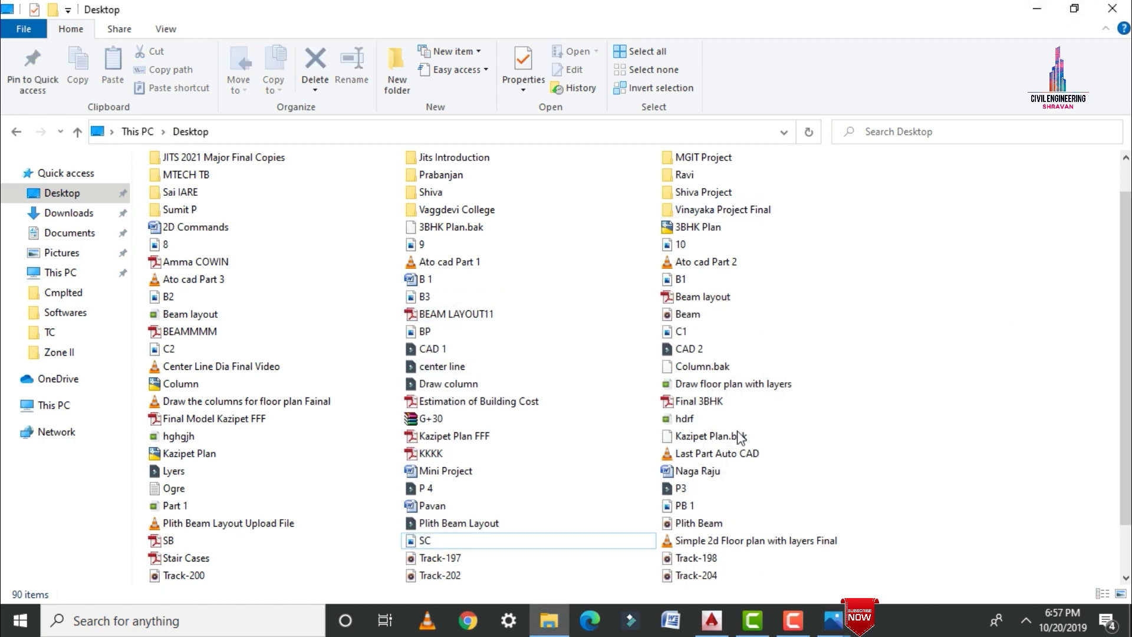
scroll(655, 440, down, 1)
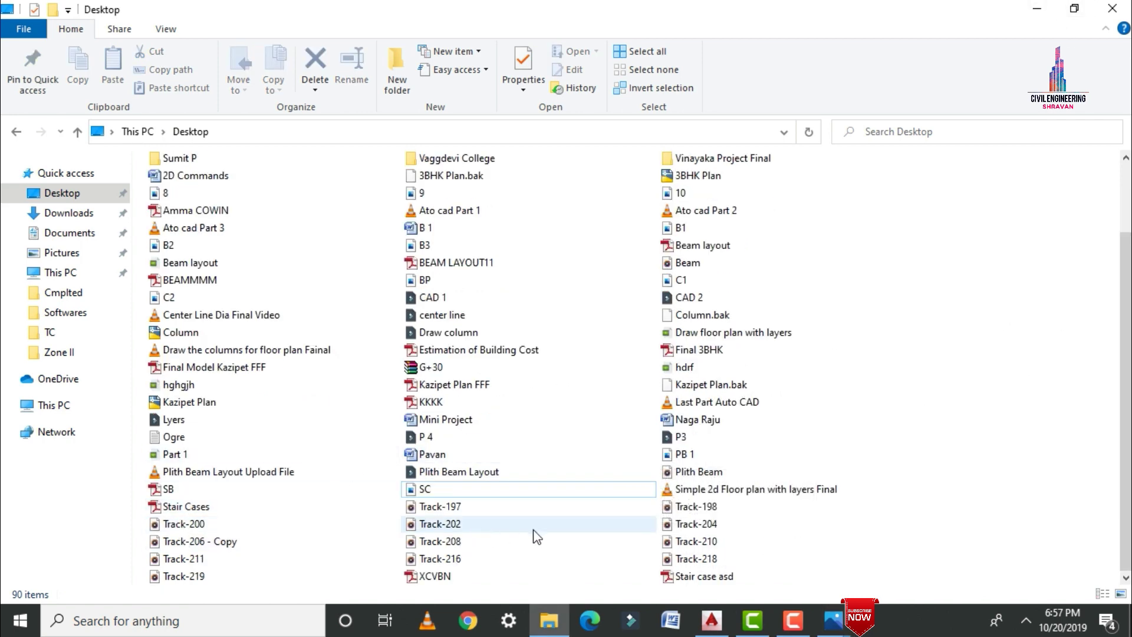
double_click(694, 575)
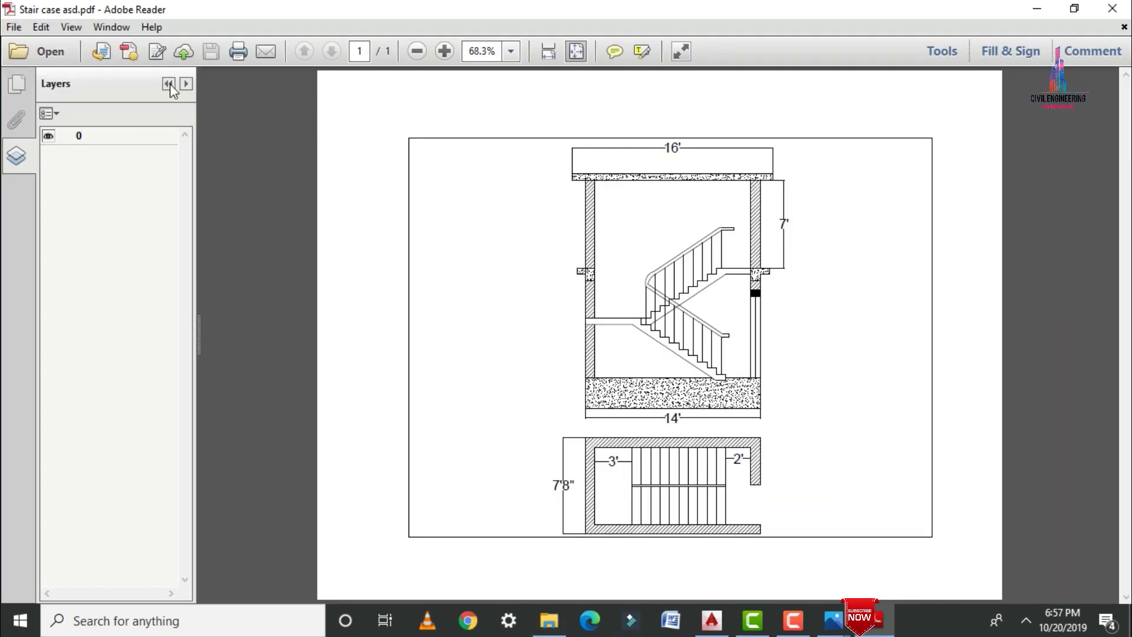
Collapse the Layers panel and scroll through the PDF's section and plan dimensions.
click(170, 84)
ctrl+scroll(649, 196, up, 1)
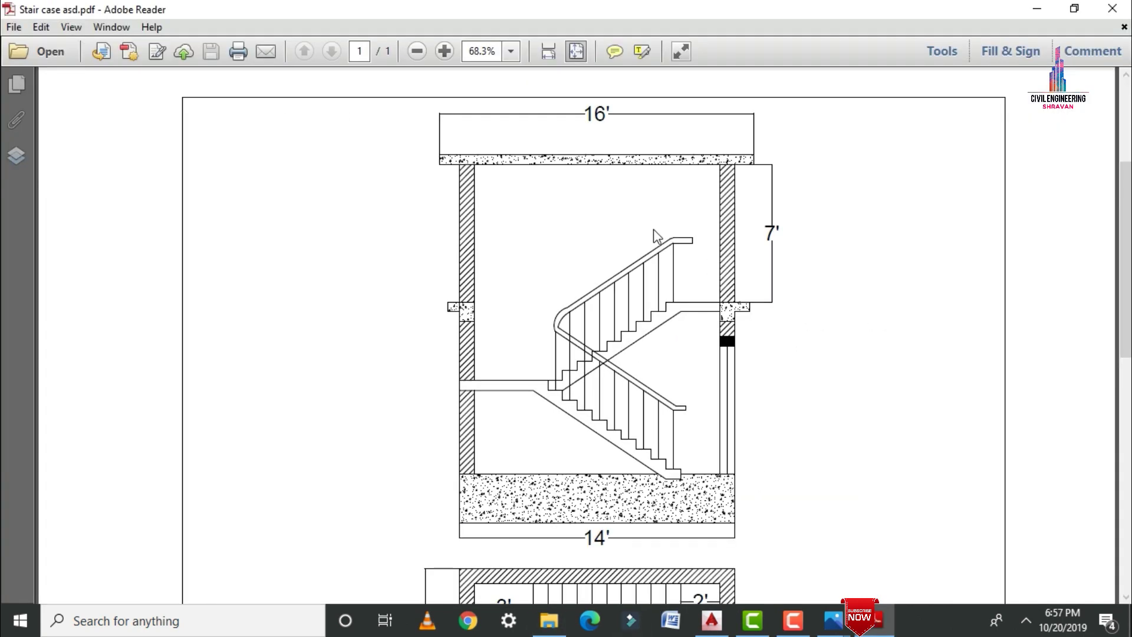
ctrl+scroll(649, 320, up, 1)
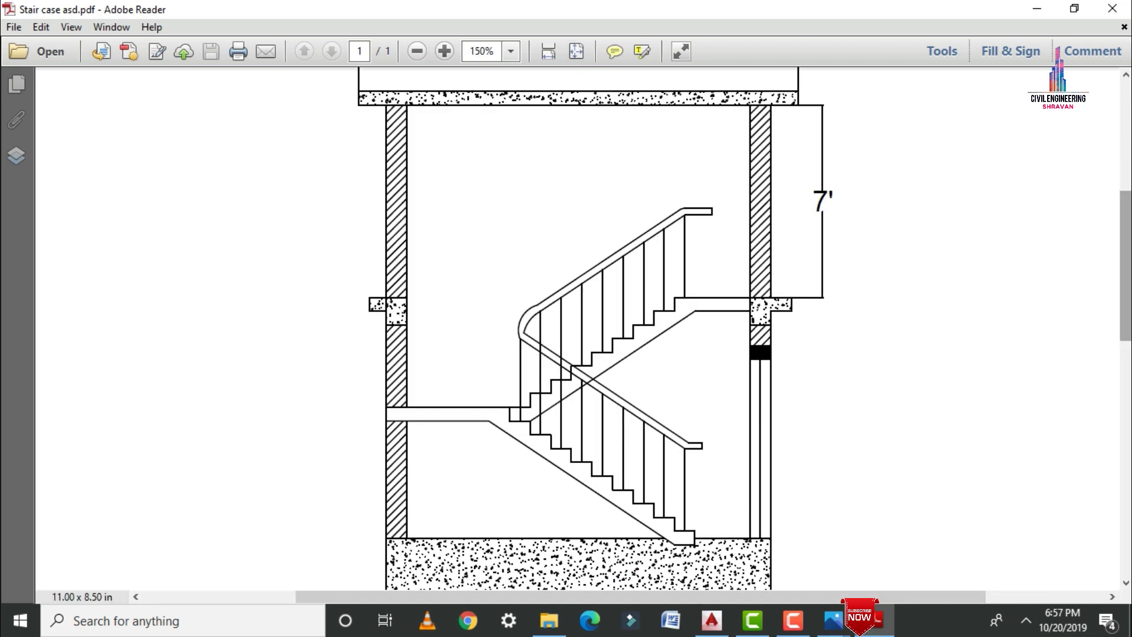
scroll(578, 330, down, 6)
scroll(578, 330, up, 4)
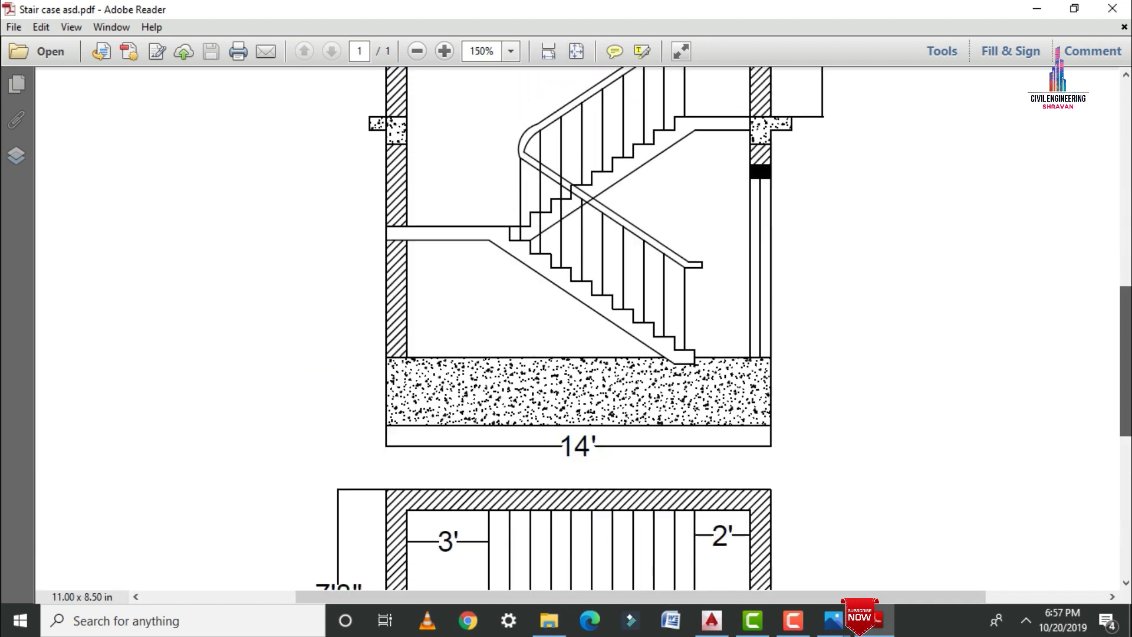
scroll(578, 328, up, 5)
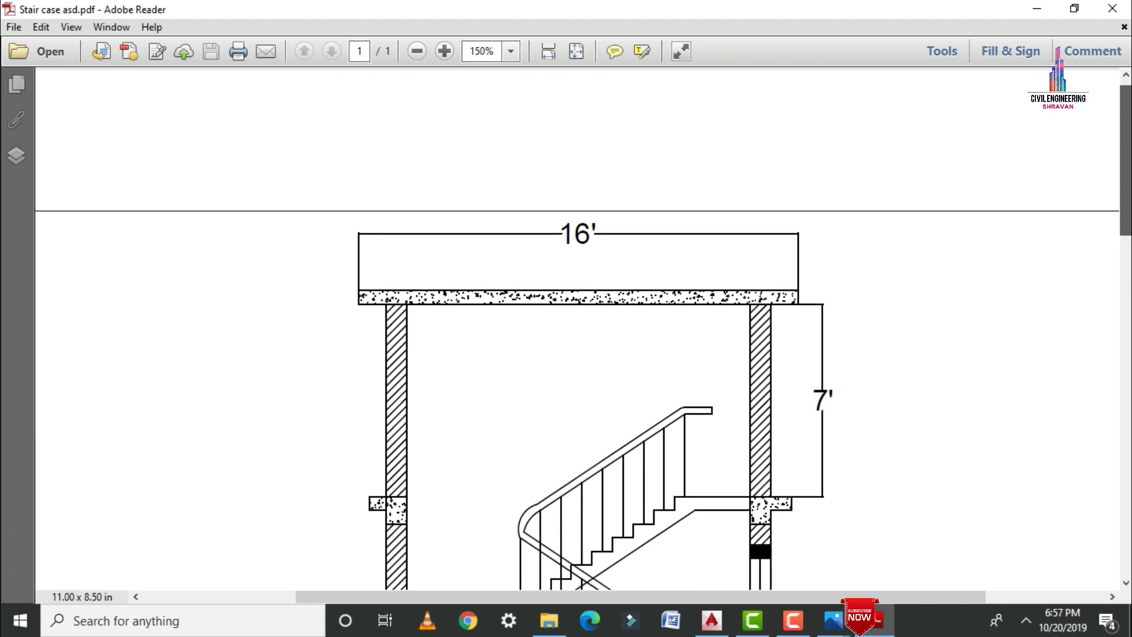
scroll(578, 328, down, 5)
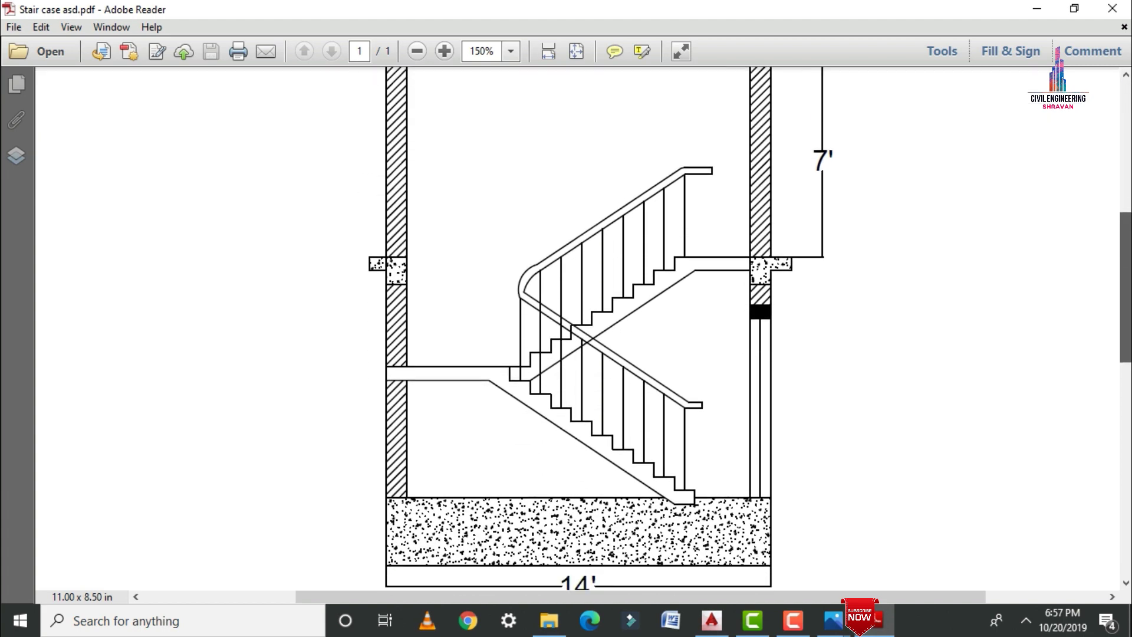
scroll(578, 328, down, 3)
scroll(578, 327, up, 3)
scroll(578, 328, up, 2)
scroll(578, 328, down, 2)
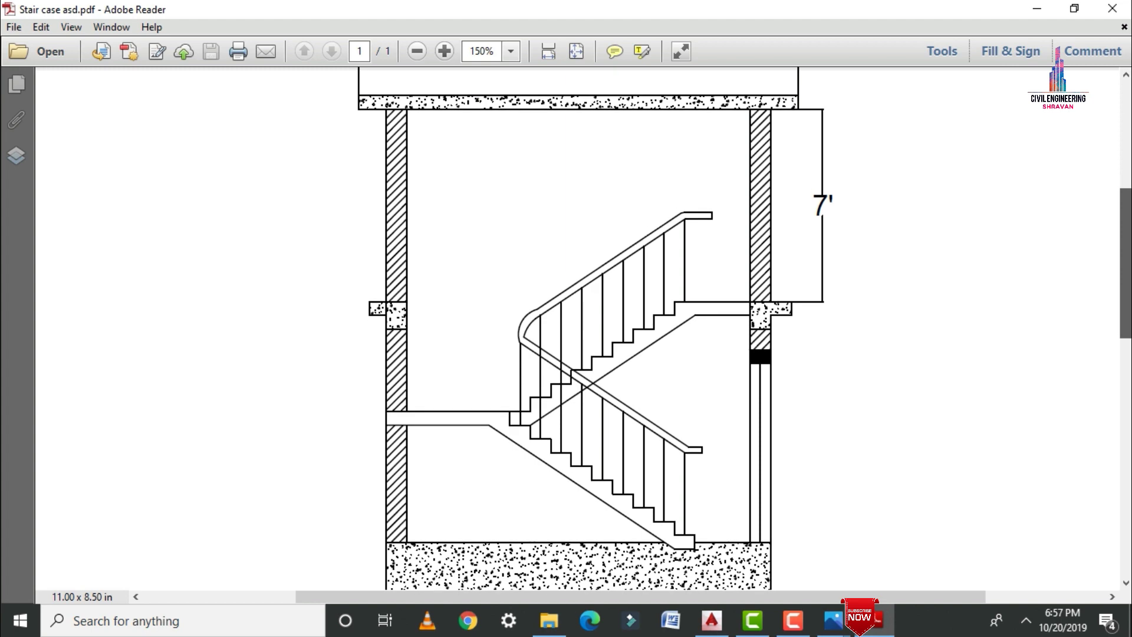
scroll(1120, 384, down, 5)
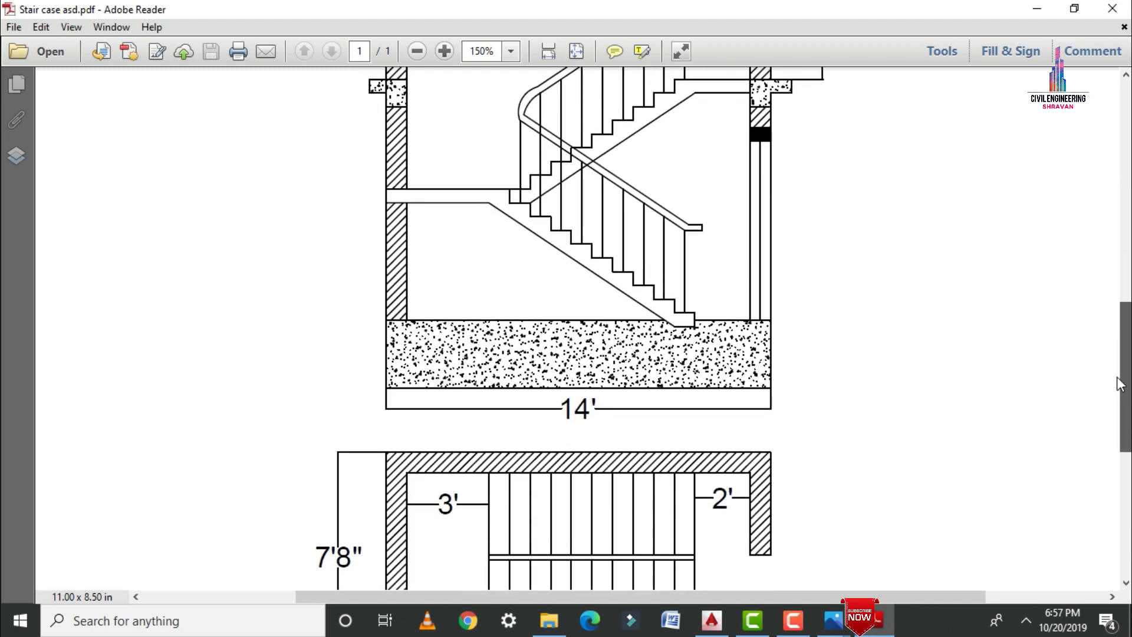